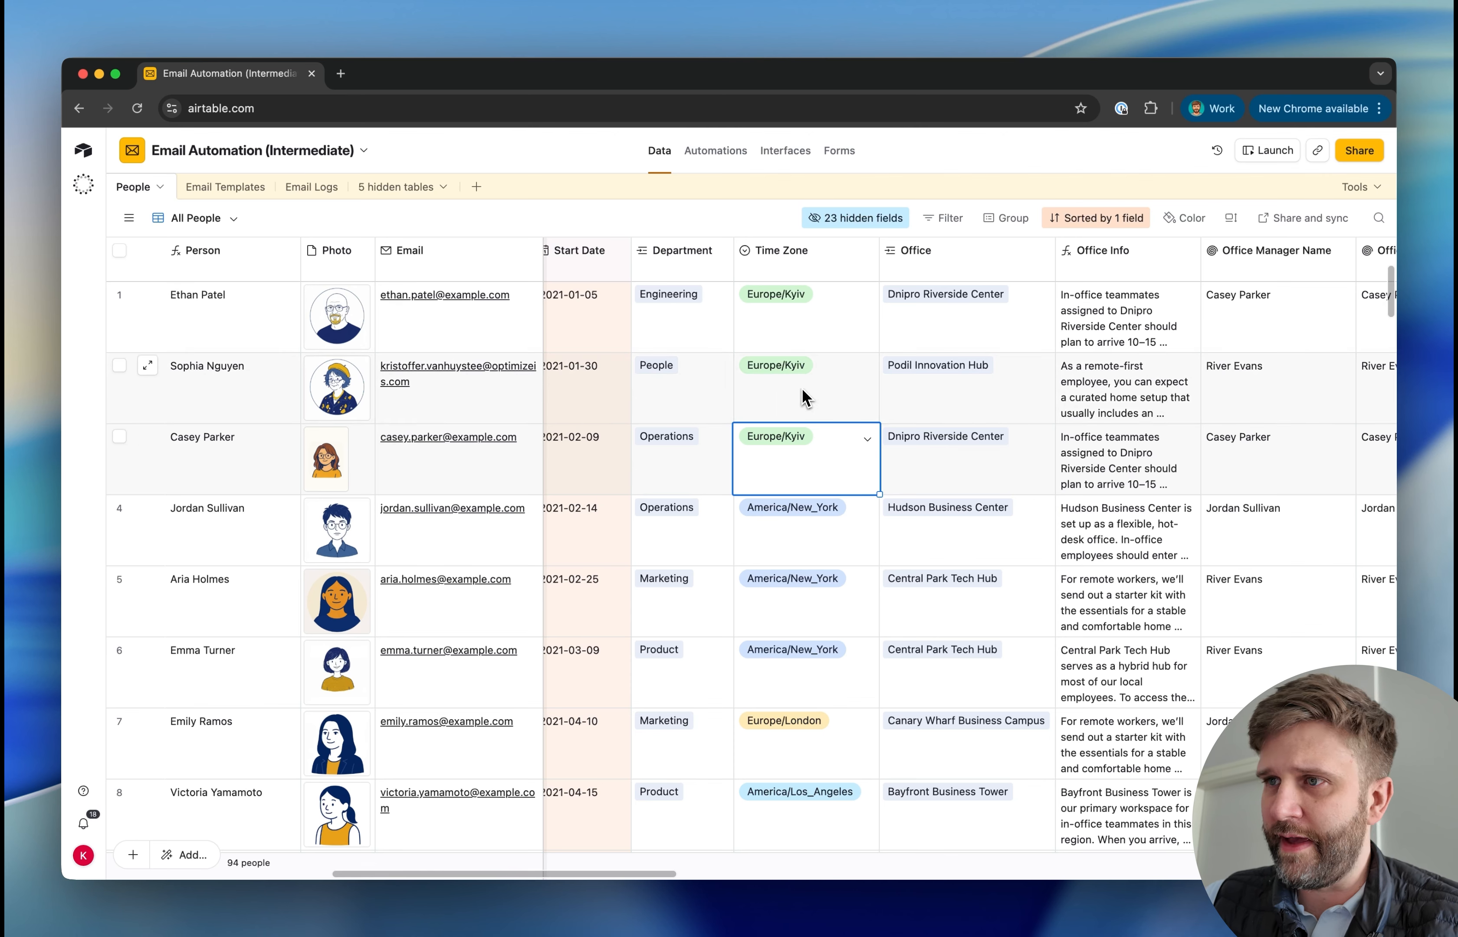
Open Airtable's support article on supported SET_TIMEZONE timezones in a new browser tab
{"action": "left_click", "coordinate": [800, 394]}
{"action": "left_click", "coordinate": [340, 73]}
{"action": "type", "text": "ai"}
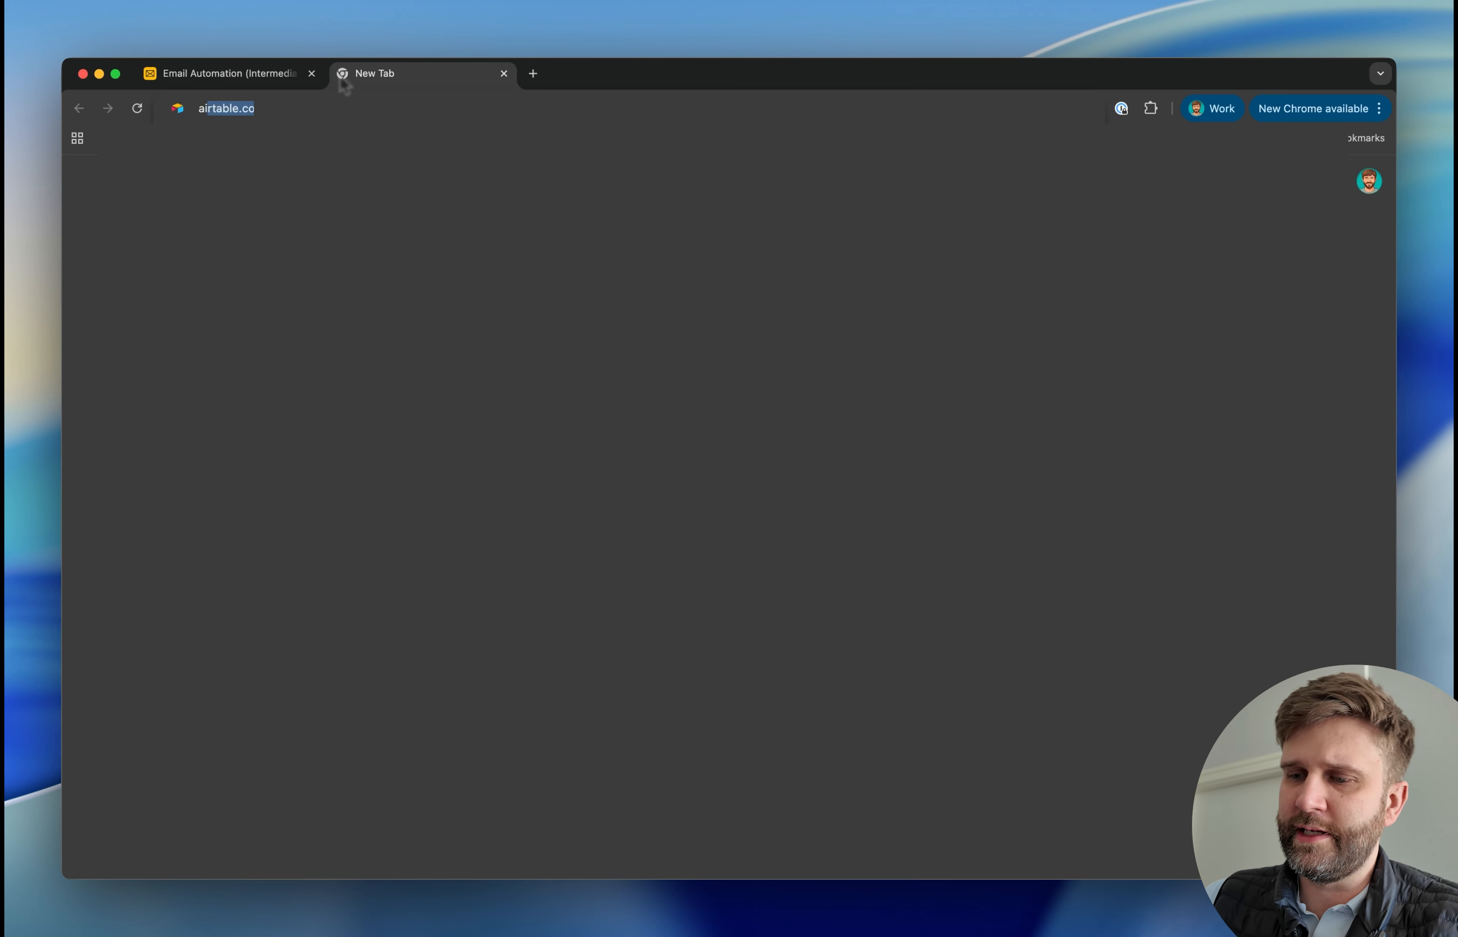
{"action": "type", "text": "rtabl"}
{"action": "type", "text": "e"}
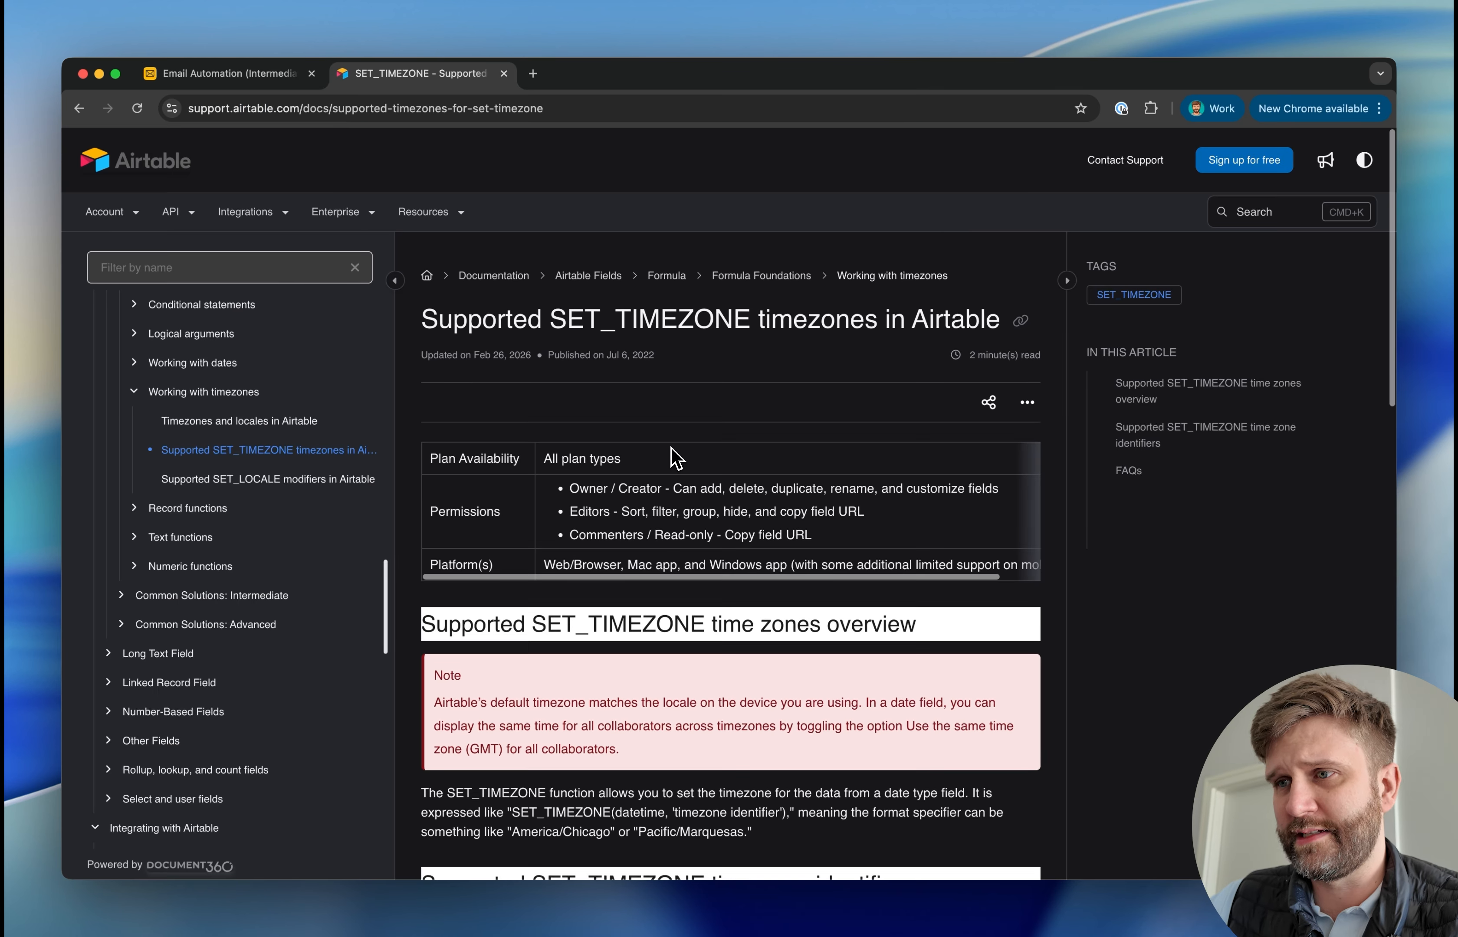
Examine the Antarctica, Asian, Atlantic and GMT time zone identifiers, highlight Europe/Gibraltar as an example, and close the article
{"action": "scroll", "coordinate": [674, 456], "scroll_direction": "down", "scroll_amount": 9}
{"action": "left_click", "coordinate": [671, 462]}
{"action": "scroll", "coordinate": [726, 612], "scroll_direction": "down", "scroll_amount": 2}
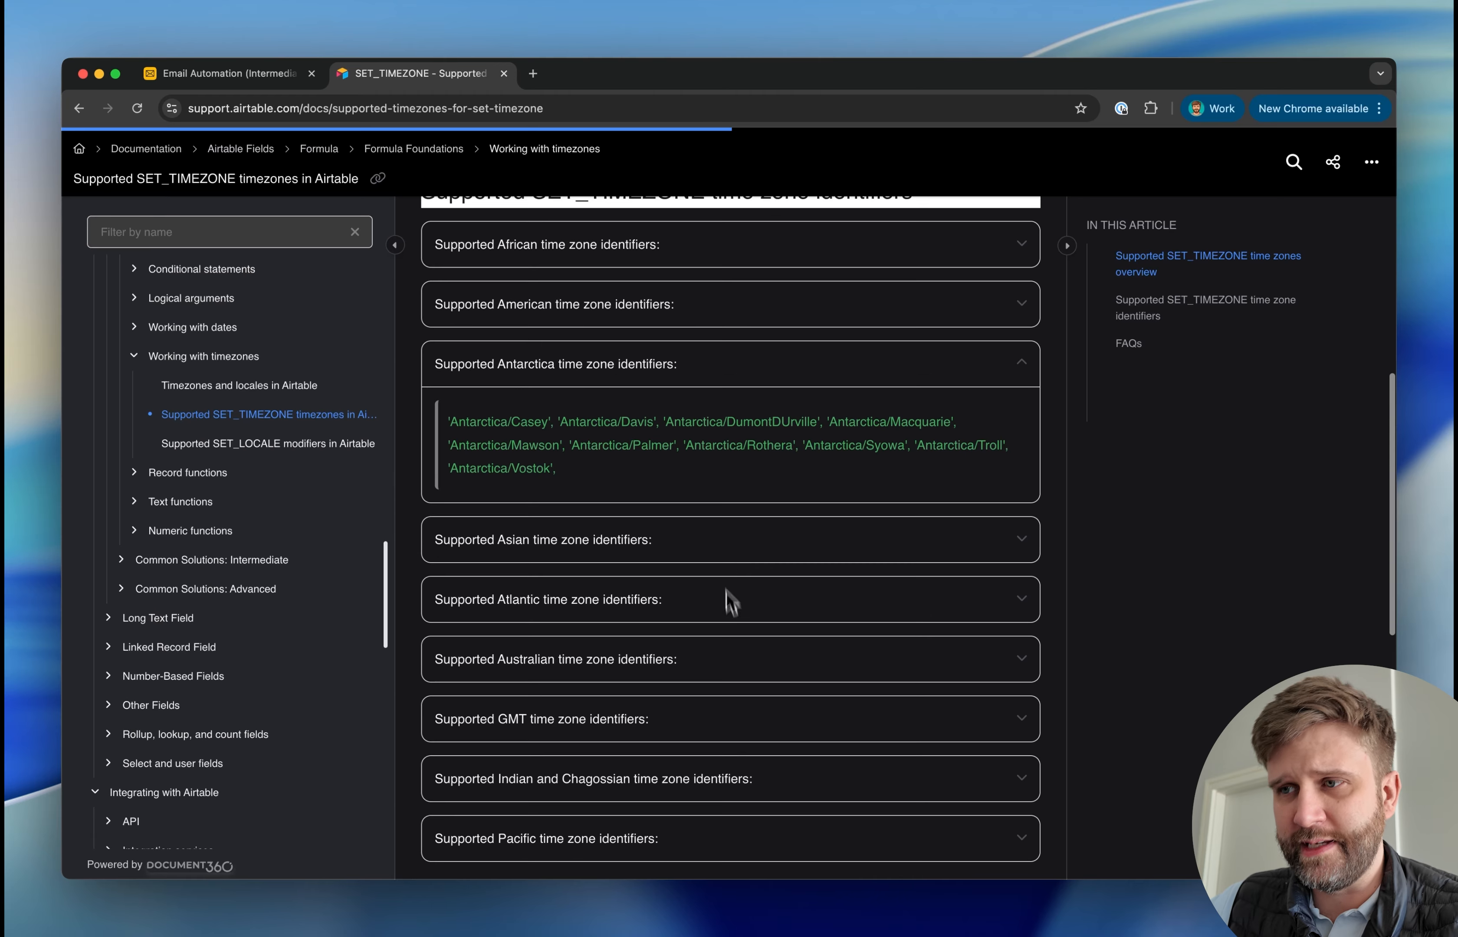
{"action": "left_click", "coordinate": [720, 544]}
{"action": "left_click", "coordinate": [678, 640]}
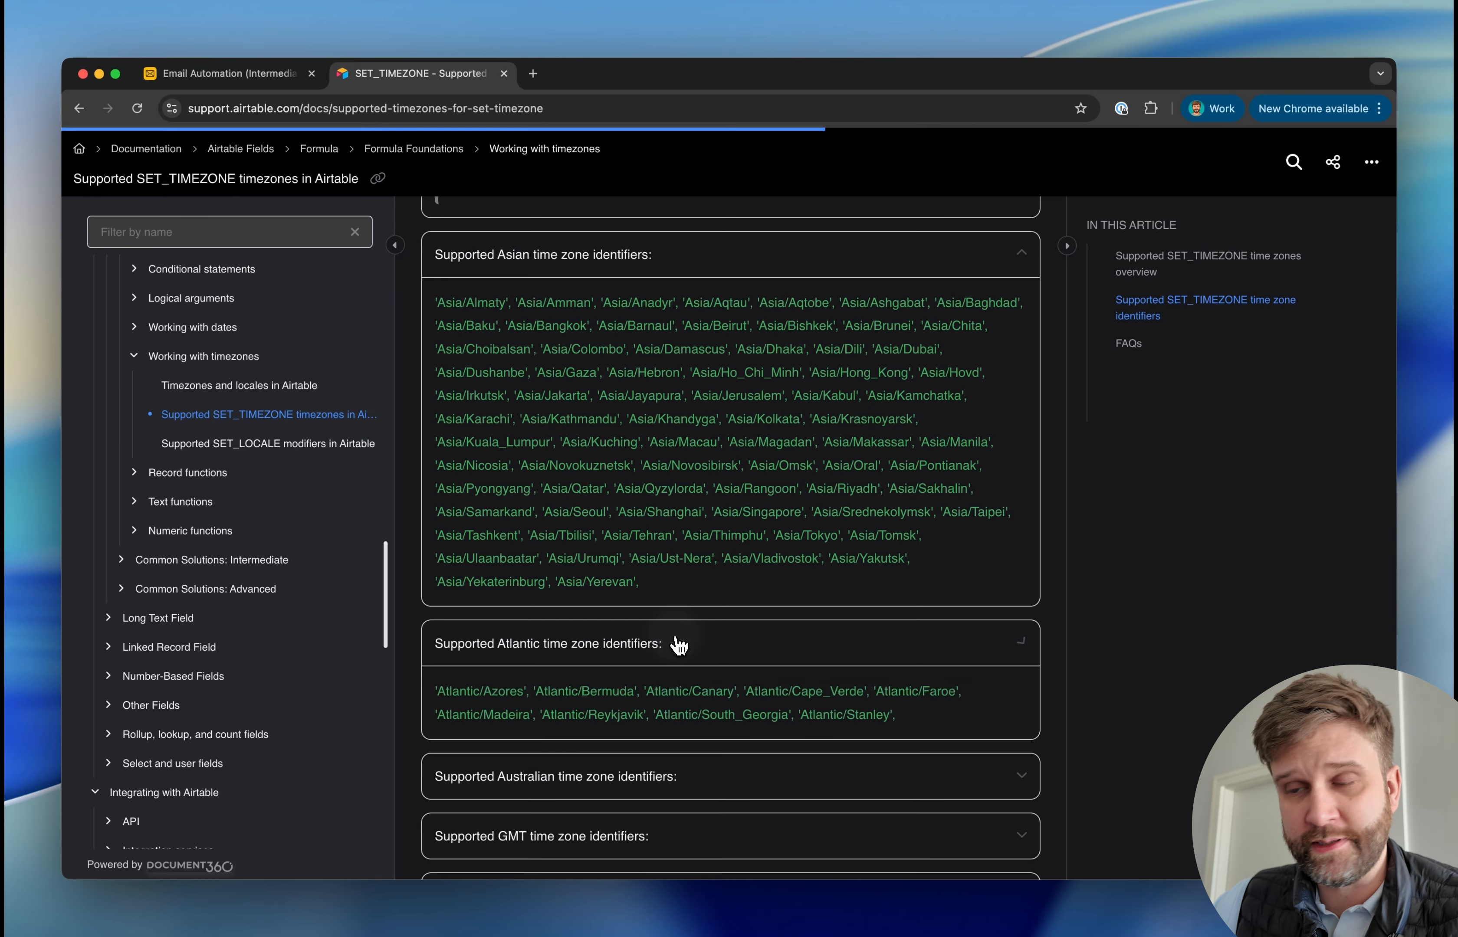
{"action": "left_click", "coordinate": [762, 397]}
{"action": "scroll", "coordinate": [722, 478], "scroll_direction": "up", "scroll_amount": 1}
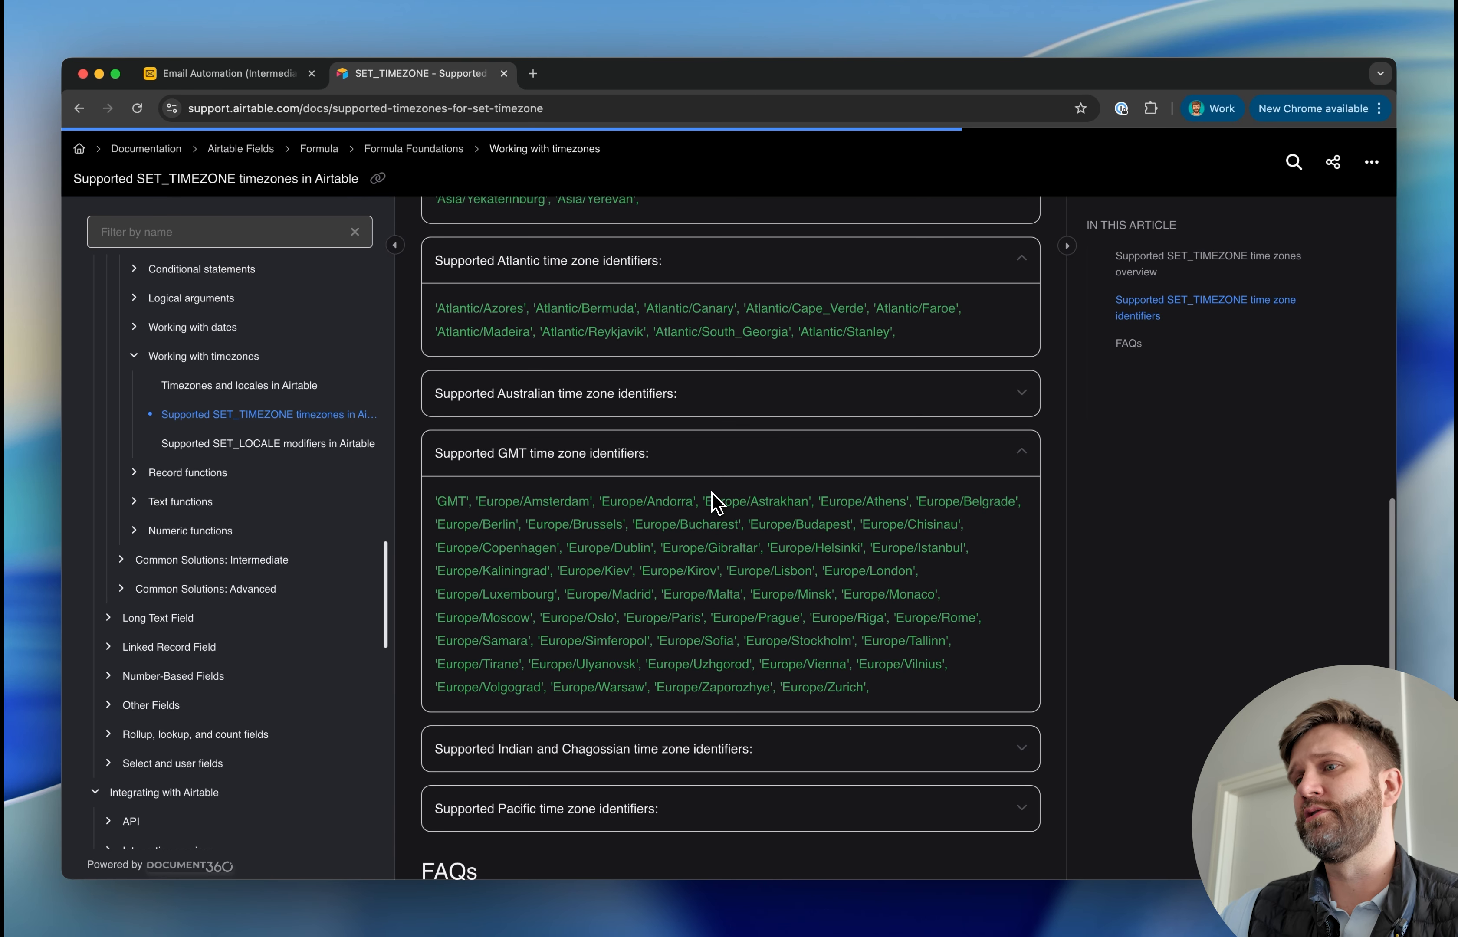
{"action": "left_click_drag", "start_coordinate": [760, 546], "coordinate": [654, 545]}
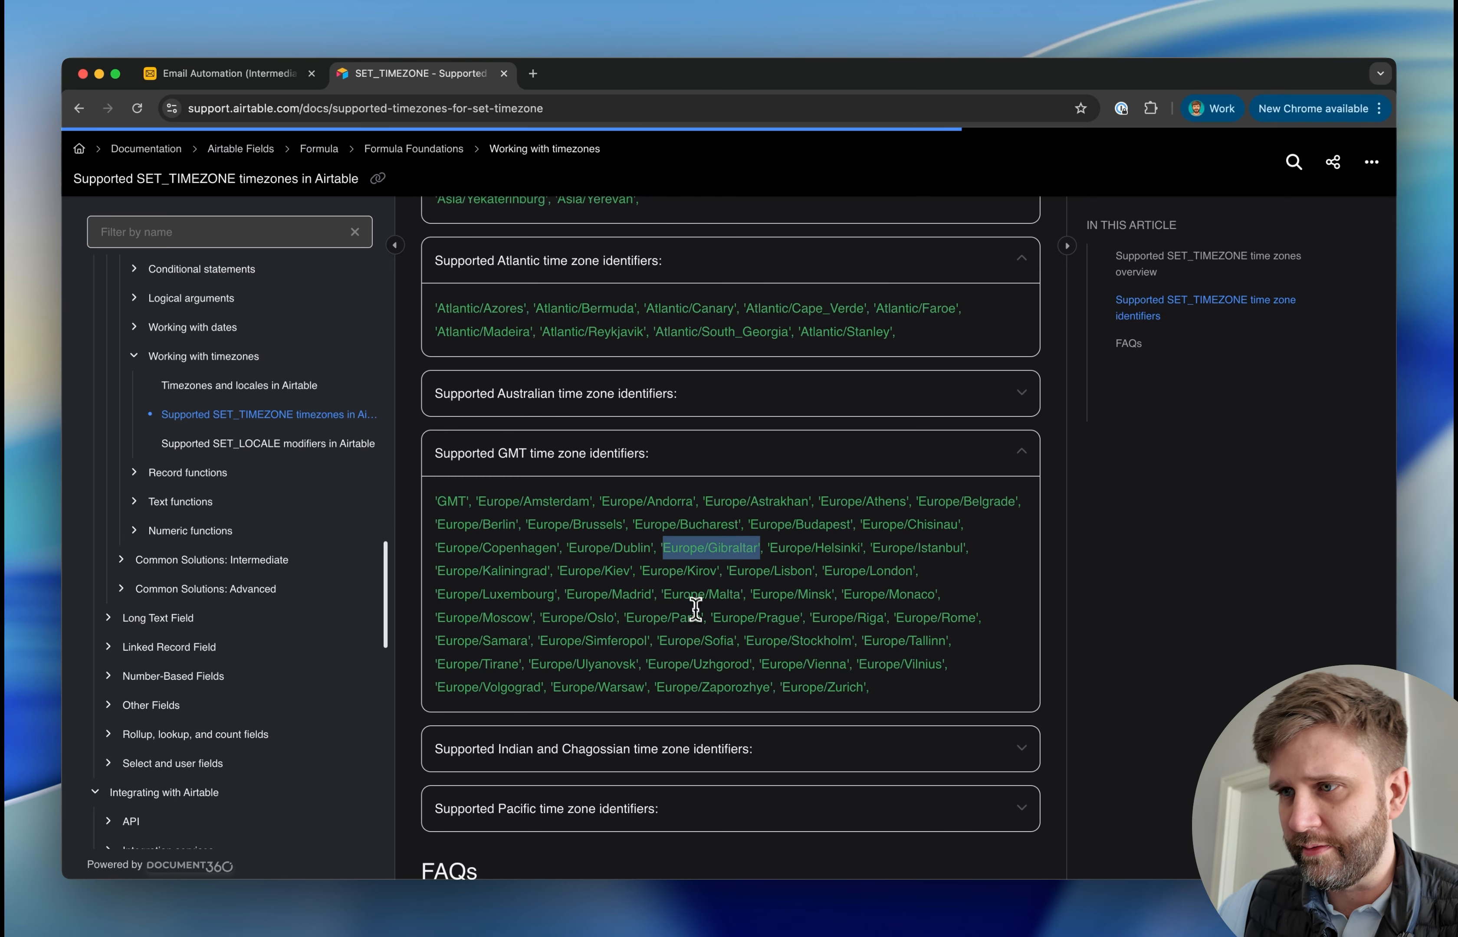
{"action": "key", "text": "super+w"}
Check the Time Zone values assigned in rows 2, 4 and 7 of the People table
{"action": "left_click", "coordinate": [257, 406]}
{"action": "left_click", "coordinate": [835, 398]}
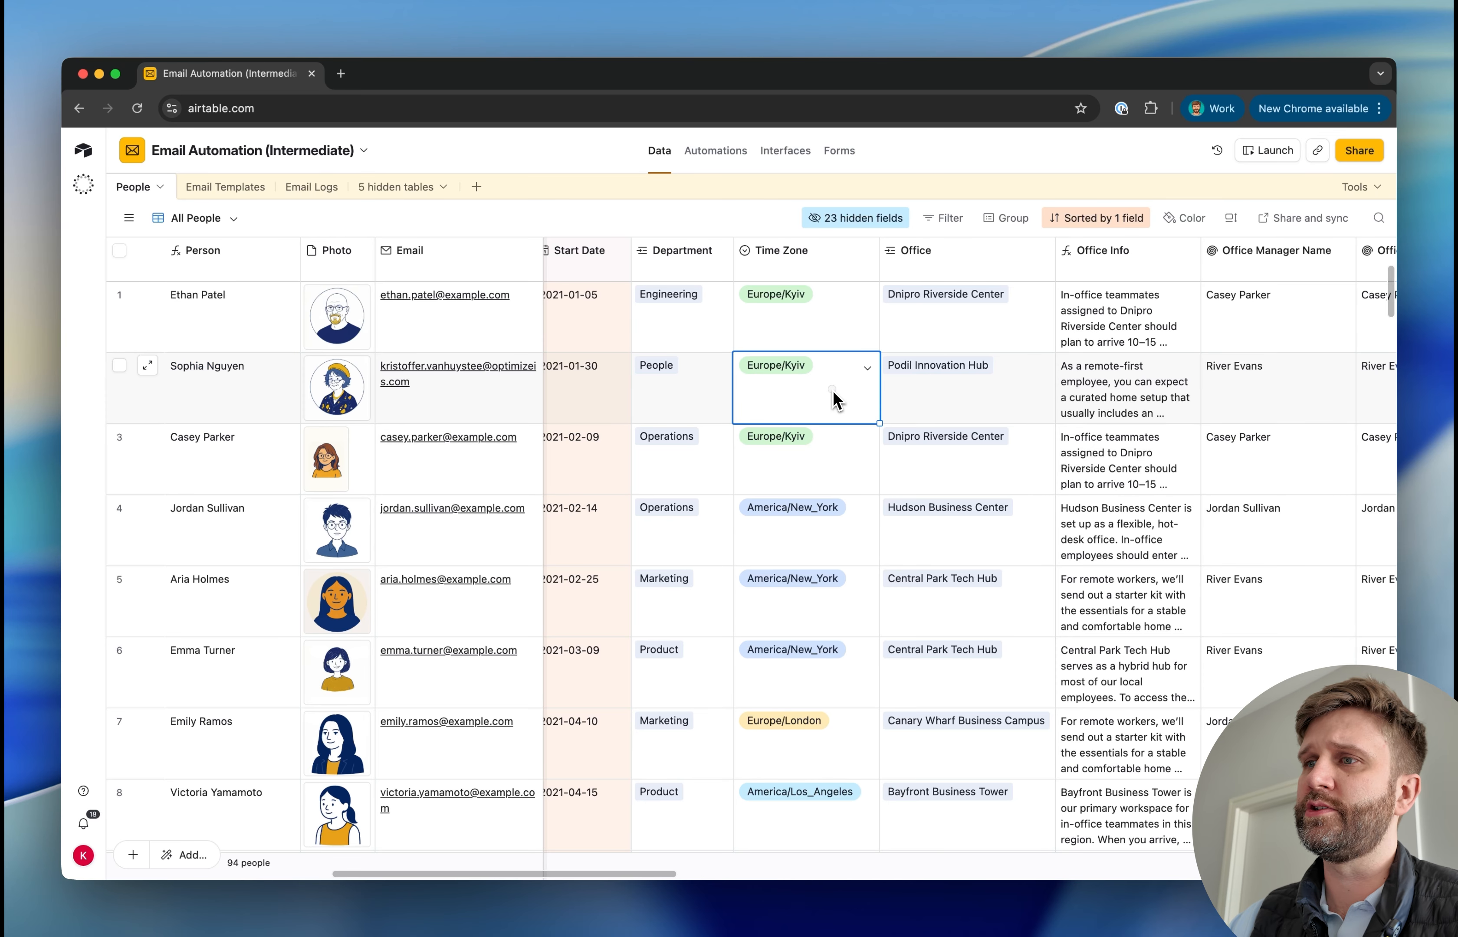
{"action": "left_click", "coordinate": [278, 515]}
{"action": "left_click", "coordinate": [799, 549]}
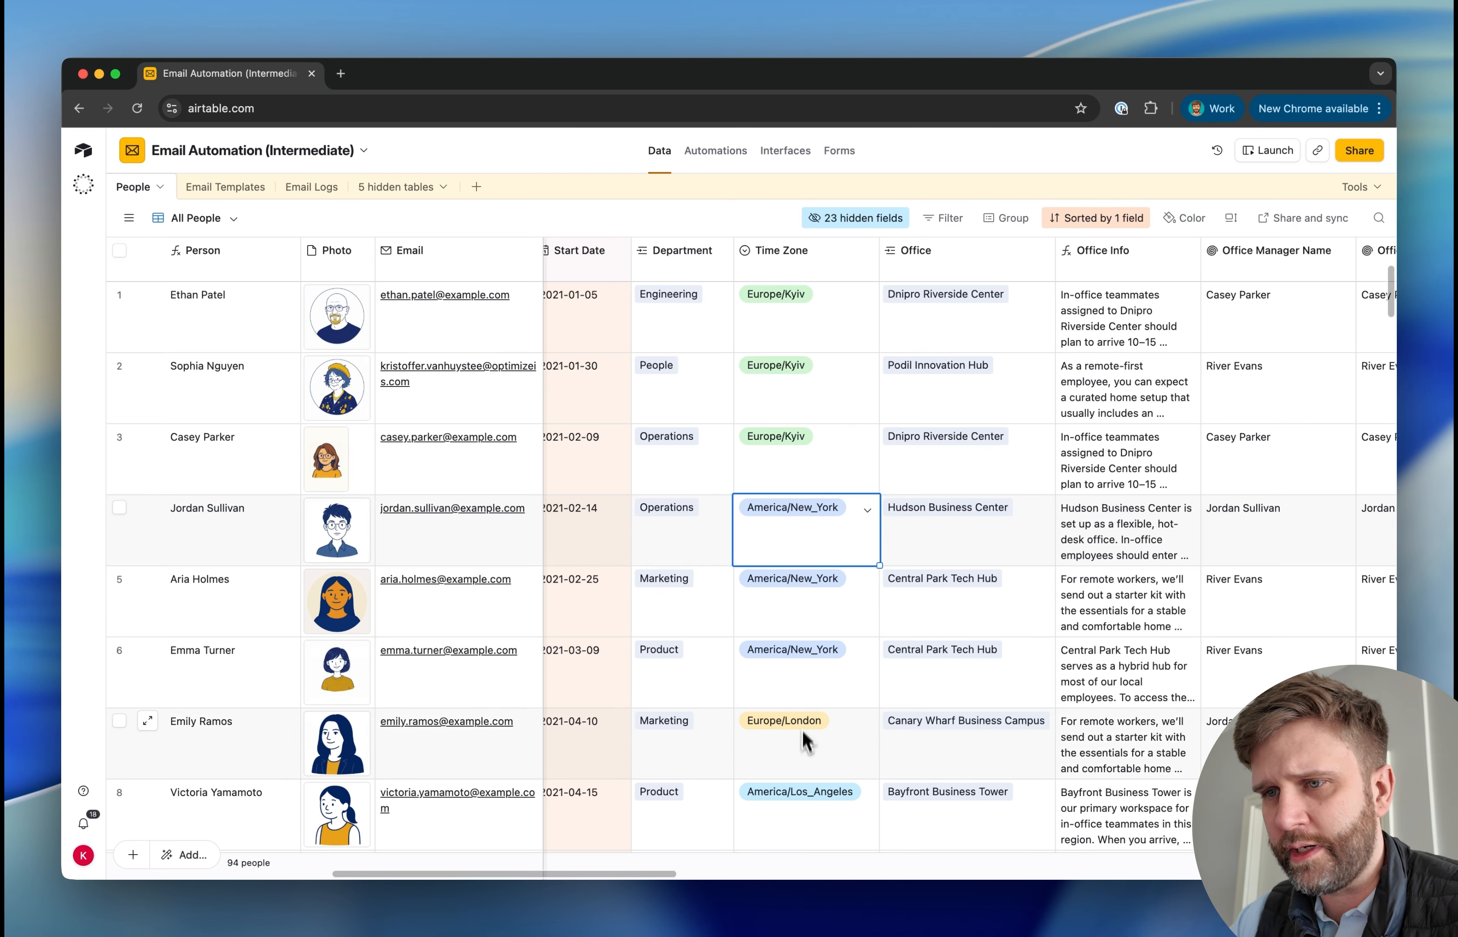
{"action": "left_click", "coordinate": [232, 751]}
{"action": "left_click", "coordinate": [814, 747]}
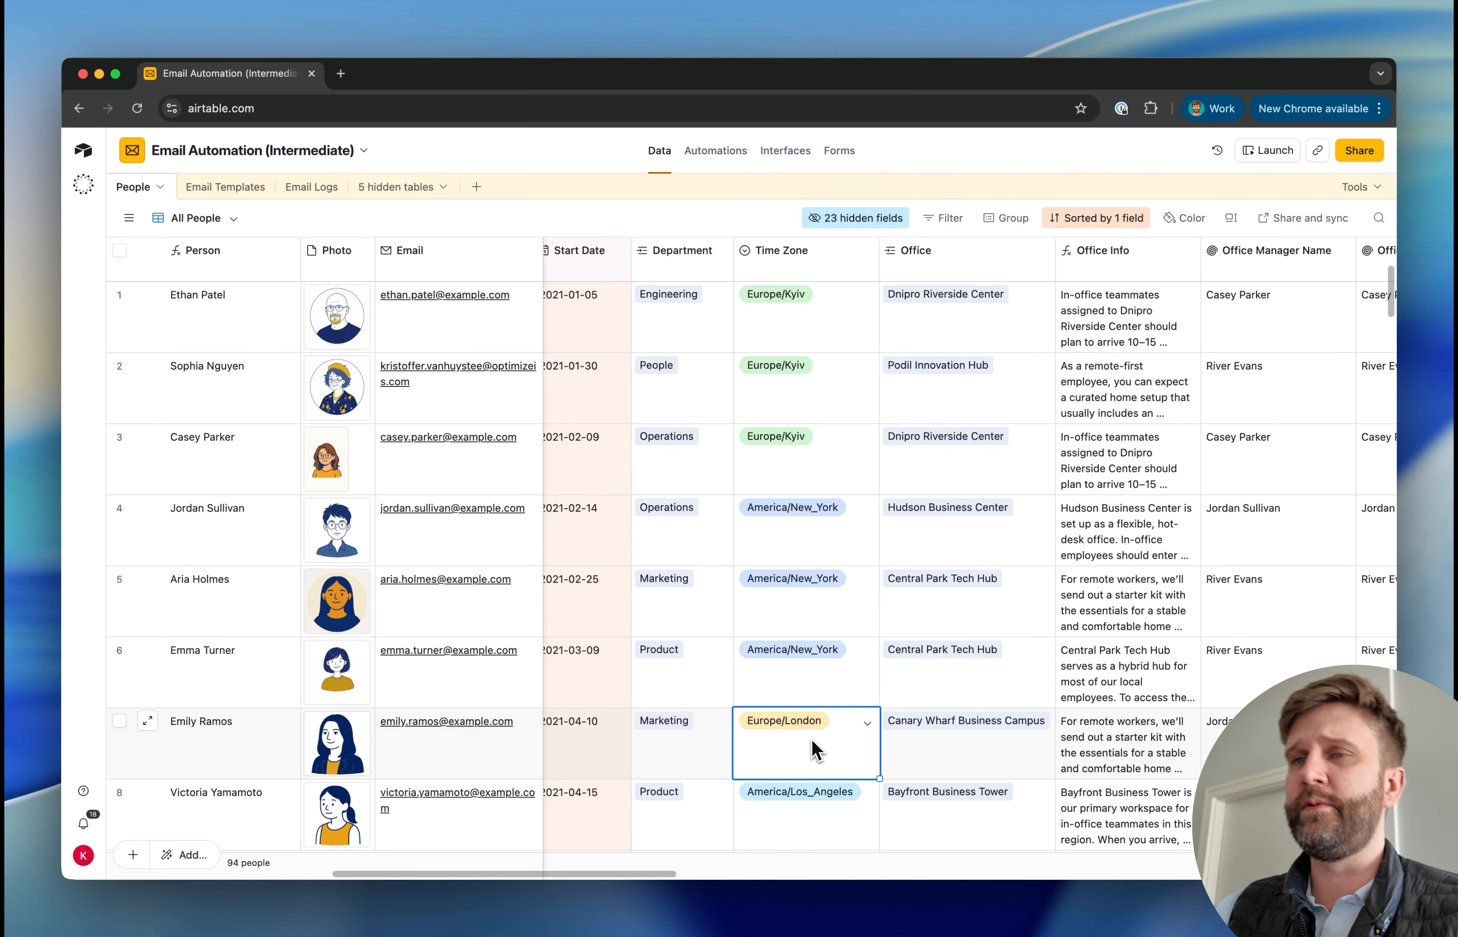
Insert a rollup field directly after the Recipient field in the Email Logs table
{"action": "left_click", "coordinate": [312, 187]}
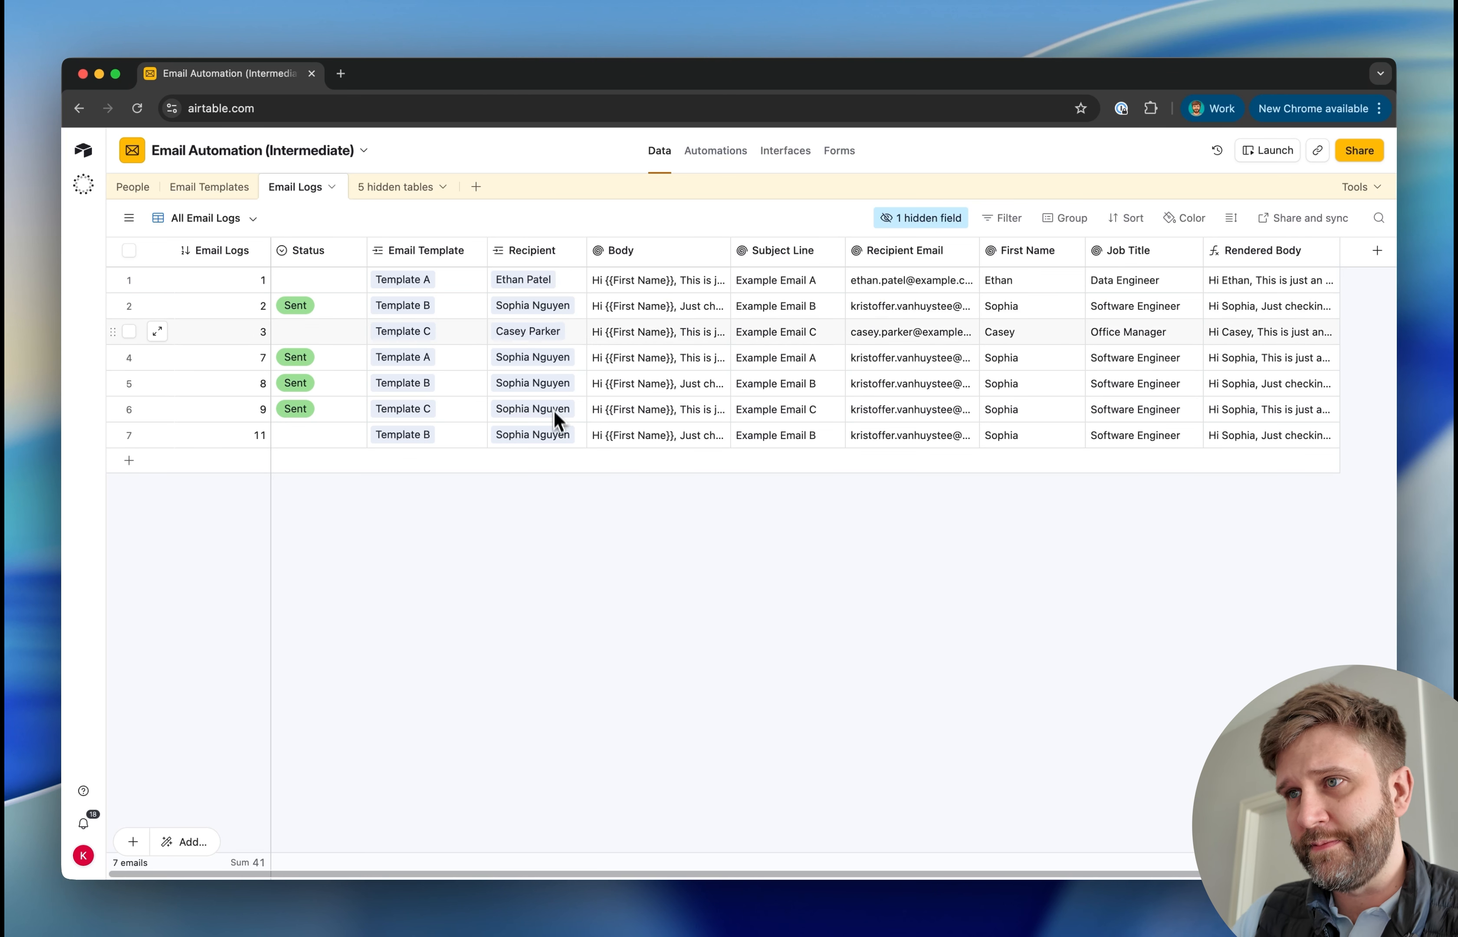
{"action": "right_click", "coordinate": [549, 256]}
{"action": "left_click", "coordinate": [529, 400]}
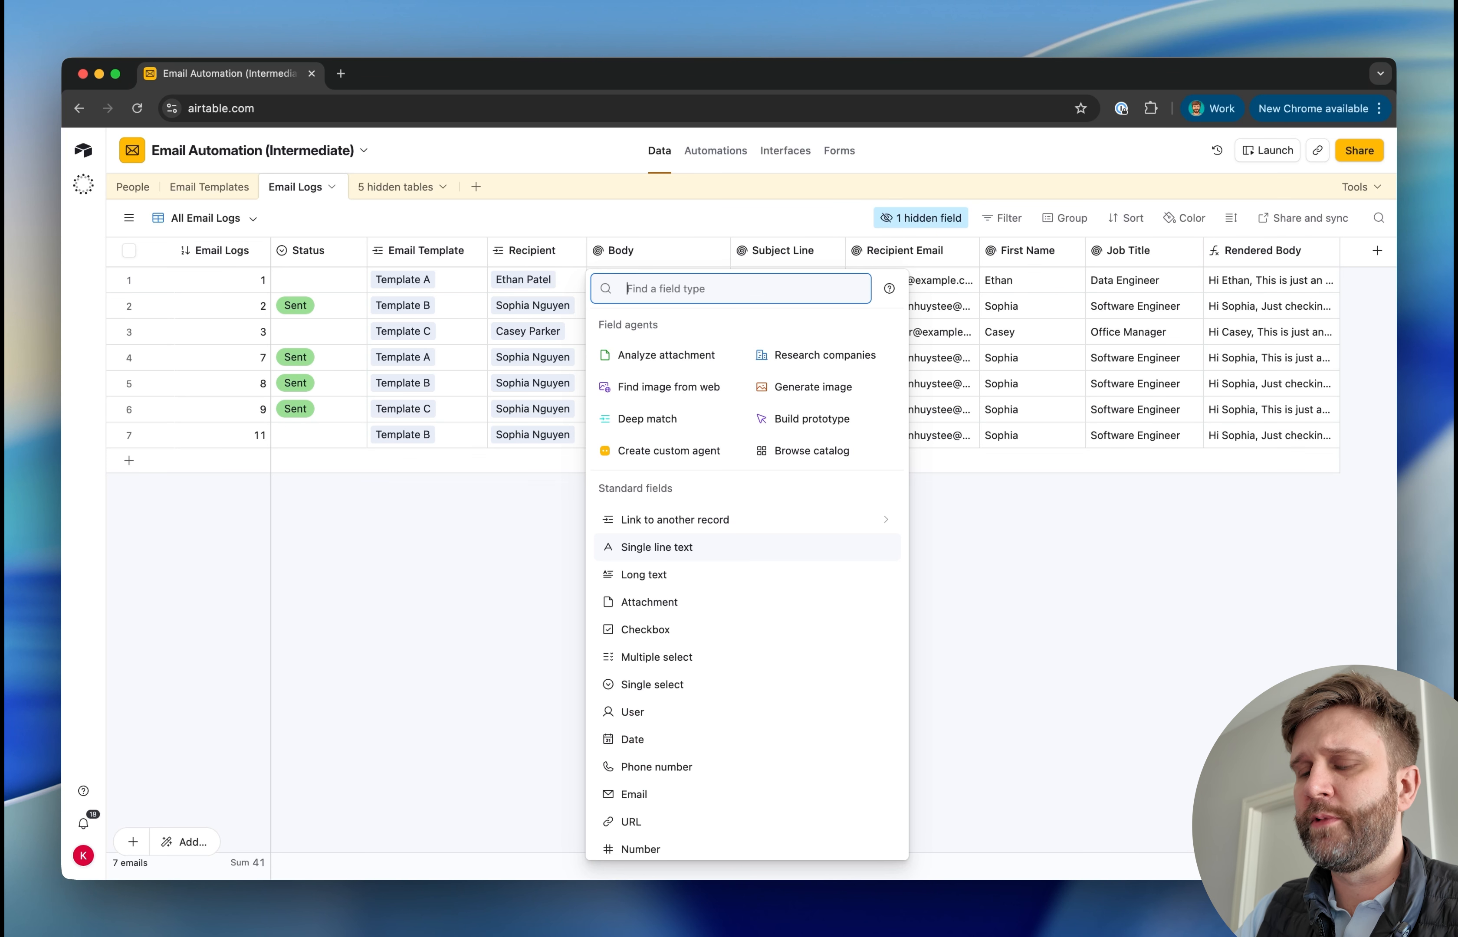
{"action": "type", "text": "rol"}
{"action": "key", "text": "Return"}
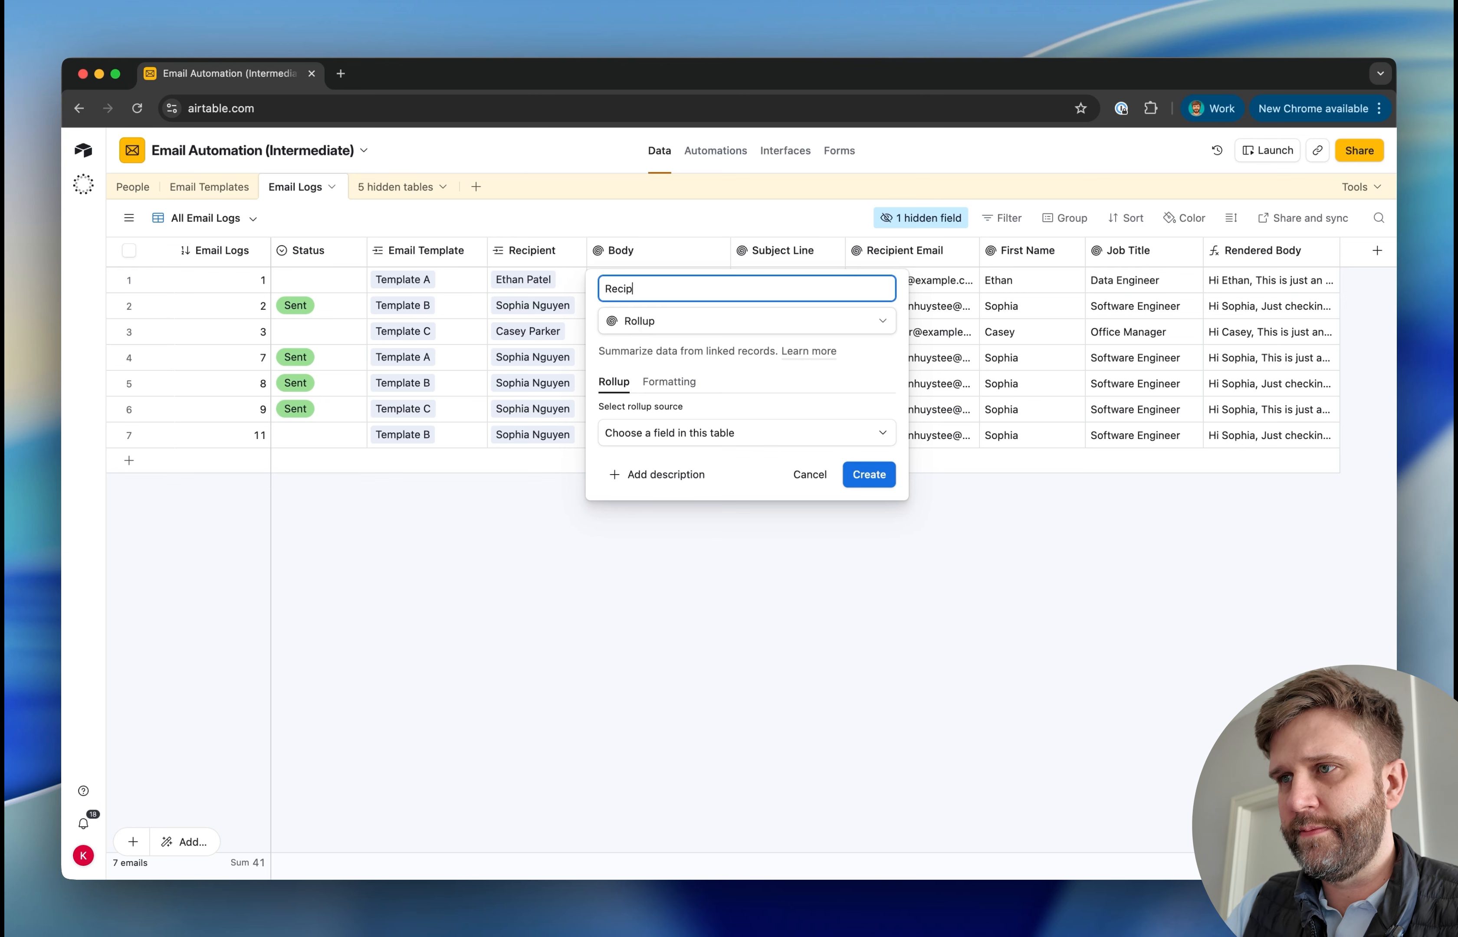
Name the rollup field Recipient Time Zone, roll up the Time Zone field from Recipient, and create it
{"action": "type", "text": "Recipient Time Zon"}
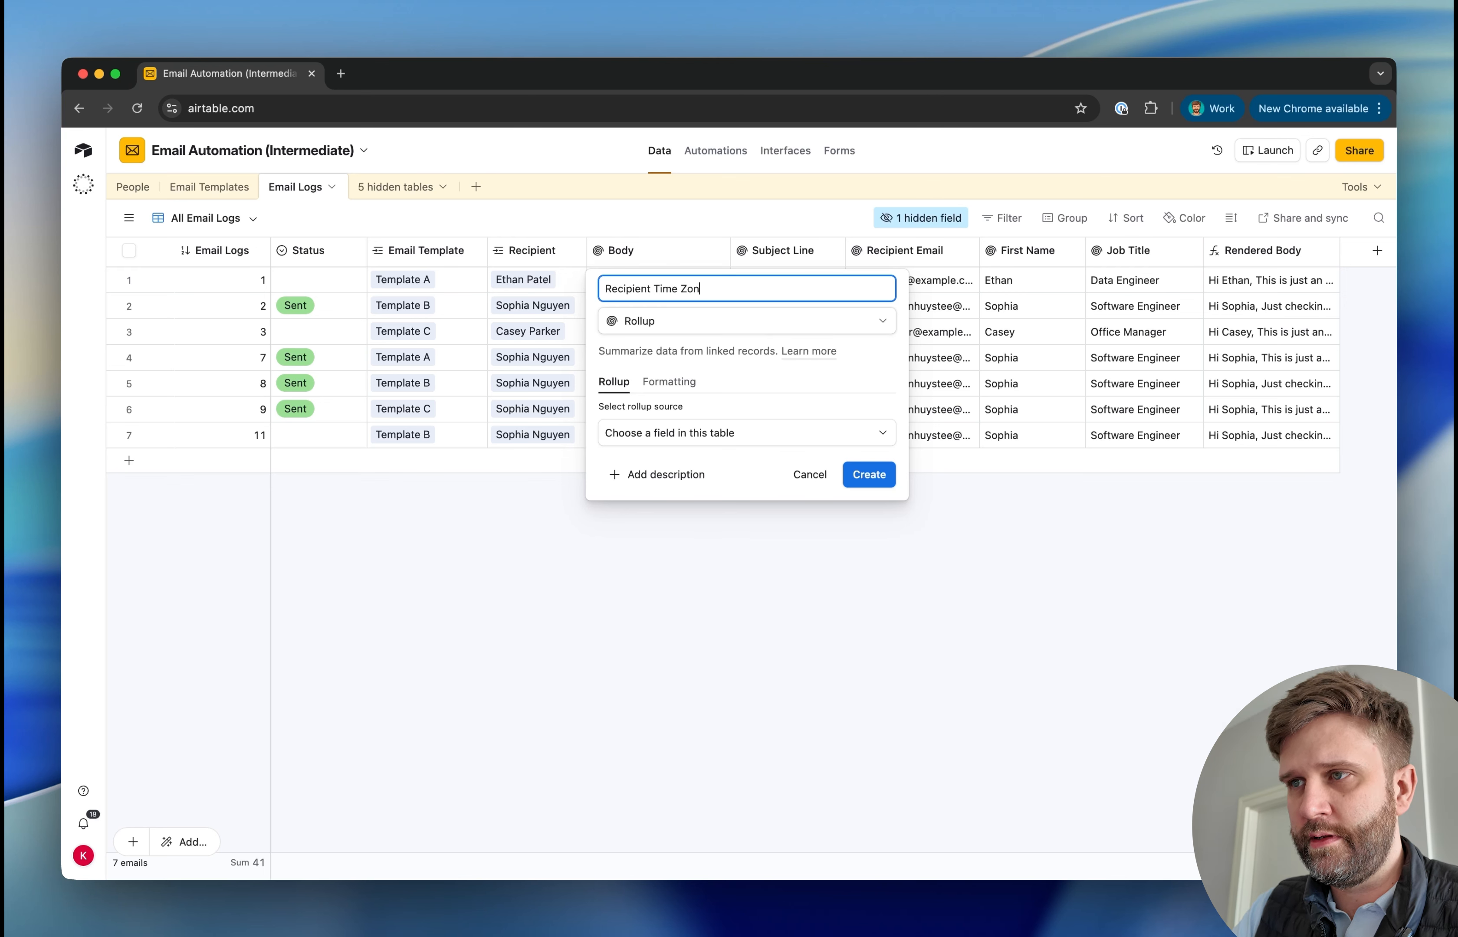
{"action": "type", "text": "e"}
{"action": "left_click", "coordinate": [674, 432]}
{"action": "left_click", "coordinate": [679, 527]}
{"action": "left_click", "coordinate": [689, 486]}
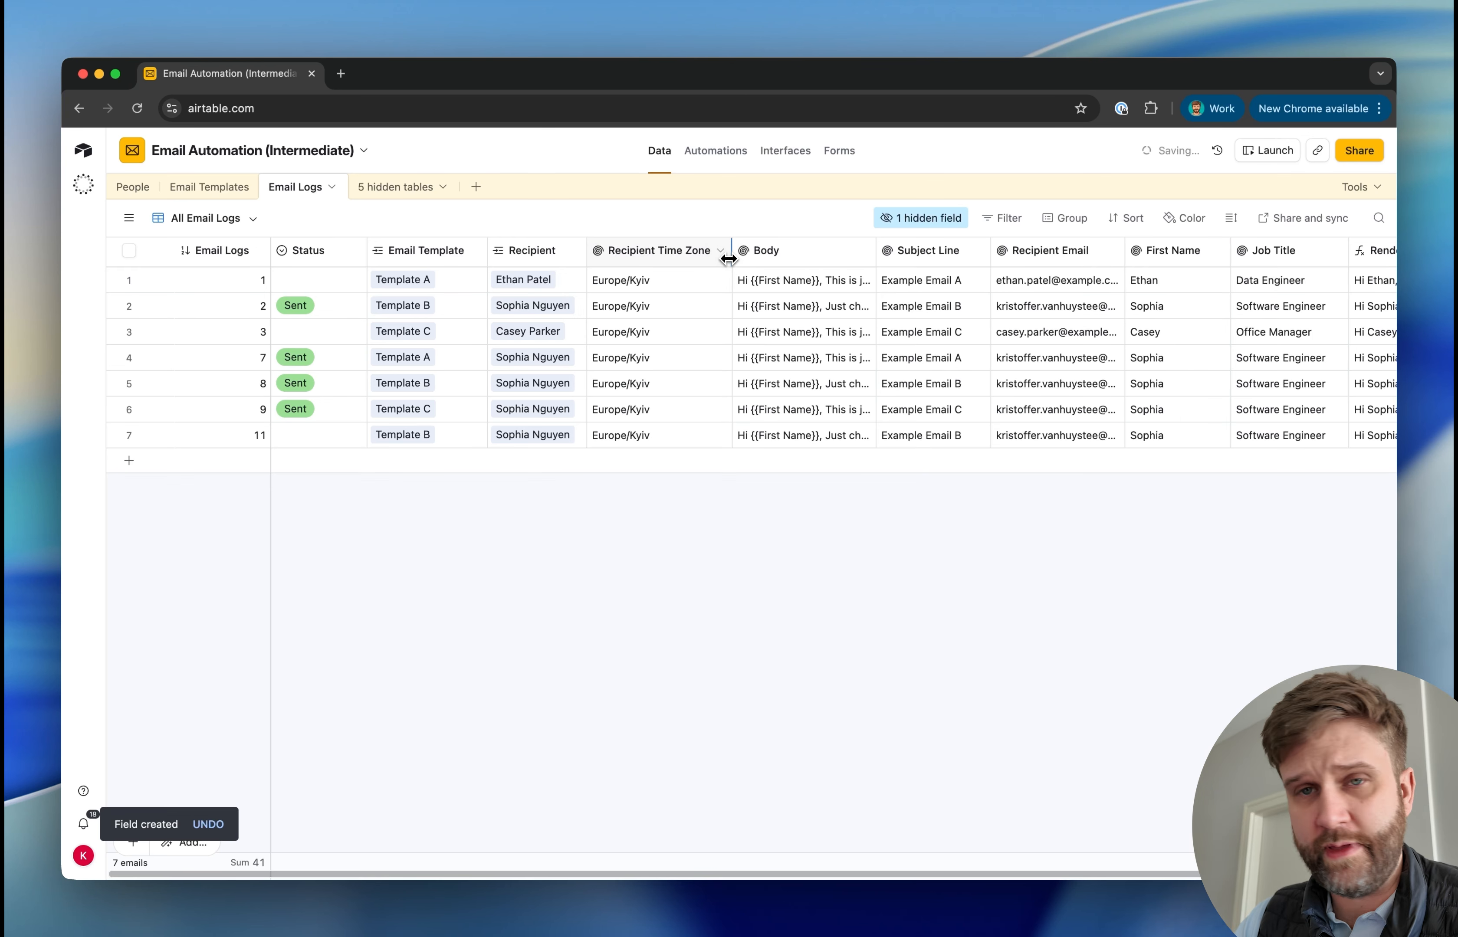
{"action": "left_click", "coordinate": [643, 435]}
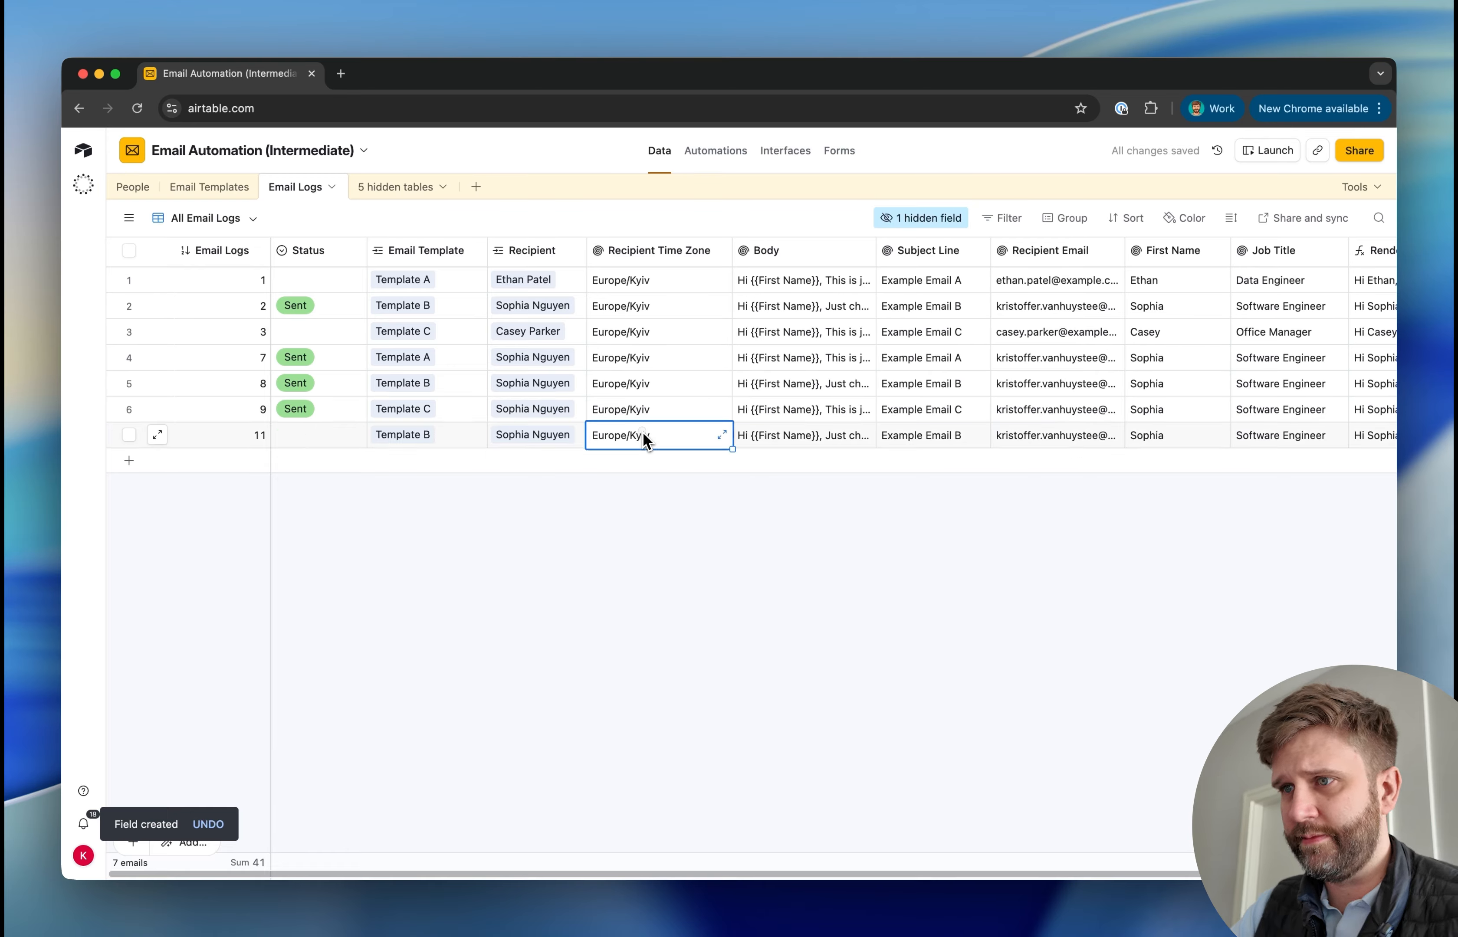
Add a red Scheduled option to the Status field, place it first in the option list, and save the field
{"action": "double_click", "coordinate": [309, 250]}
{"action": "left_click", "coordinate": [317, 556]}
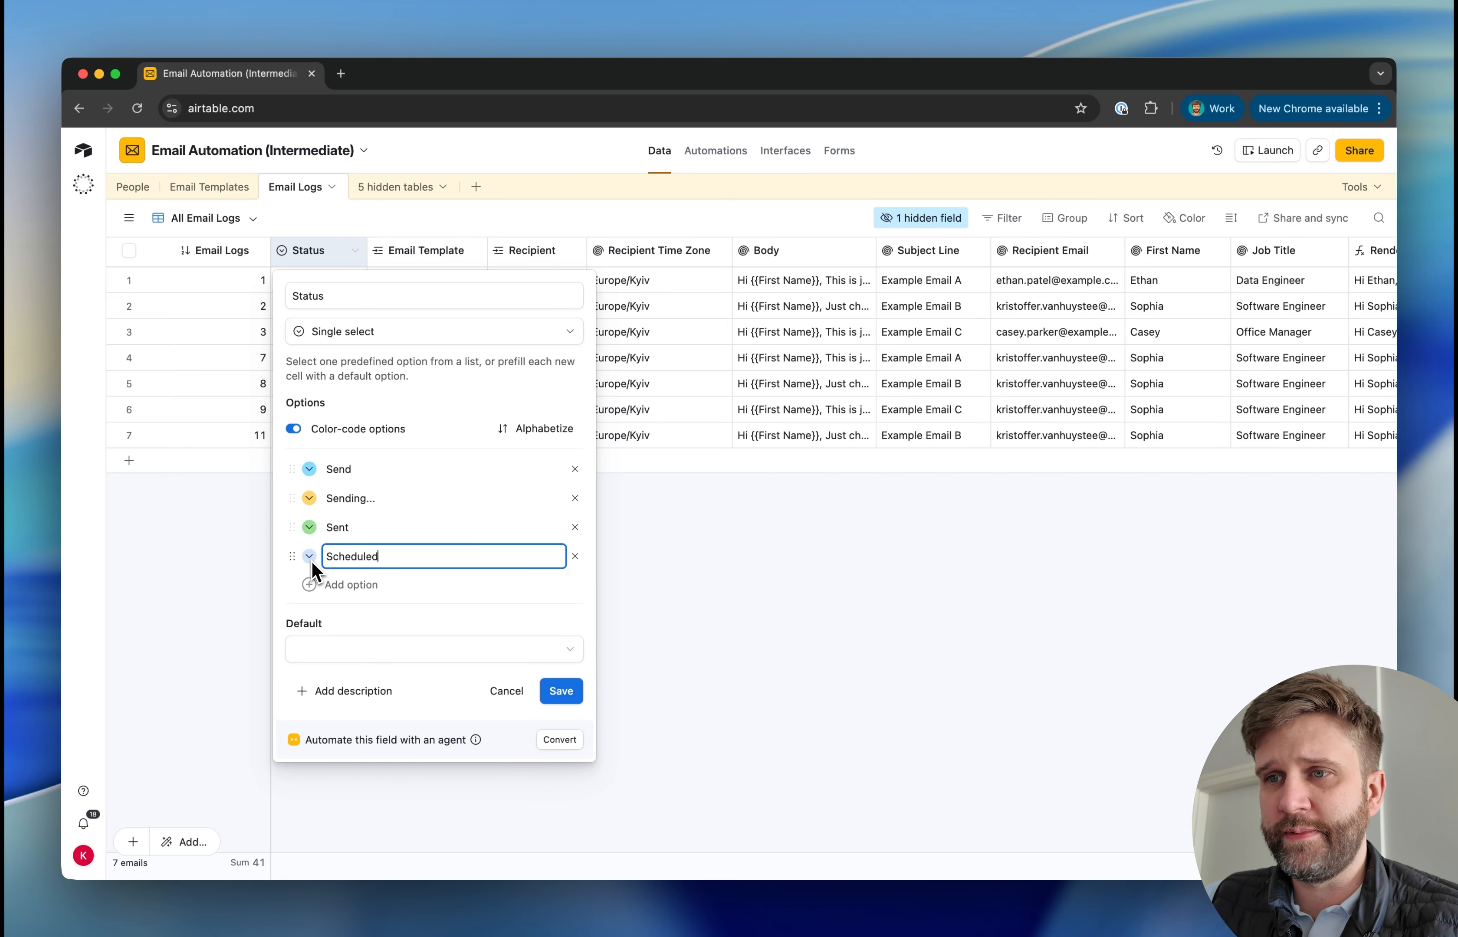
{"action": "left_click", "coordinate": [310, 557]}
{"action": "left_click", "coordinate": [568, 643]}
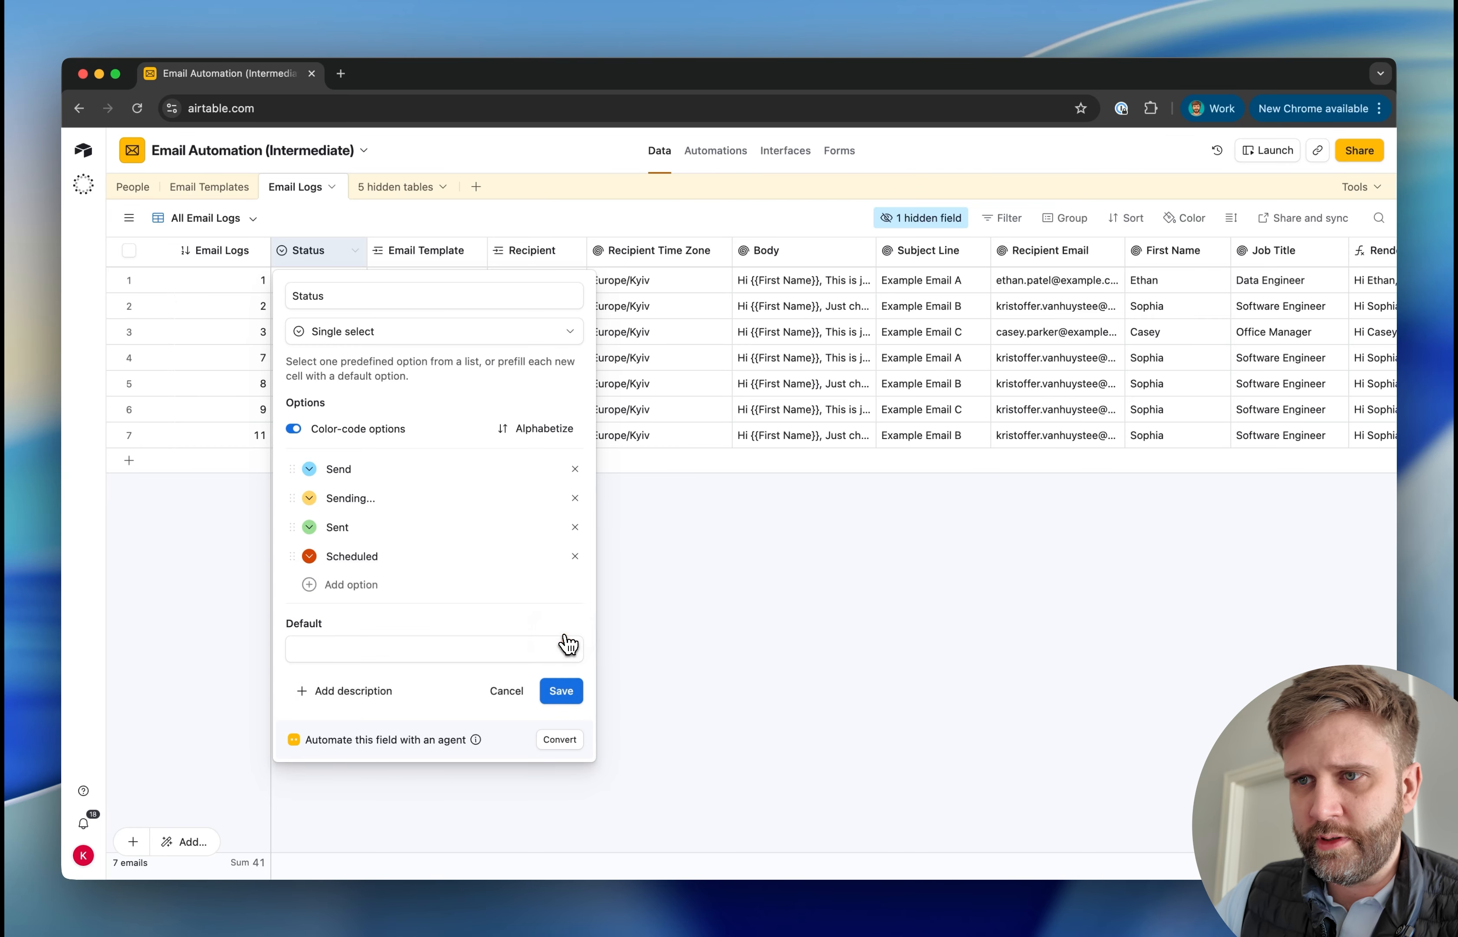
{"action": "left_click_drag", "start_coordinate": [291, 557], "coordinate": [288, 468]}
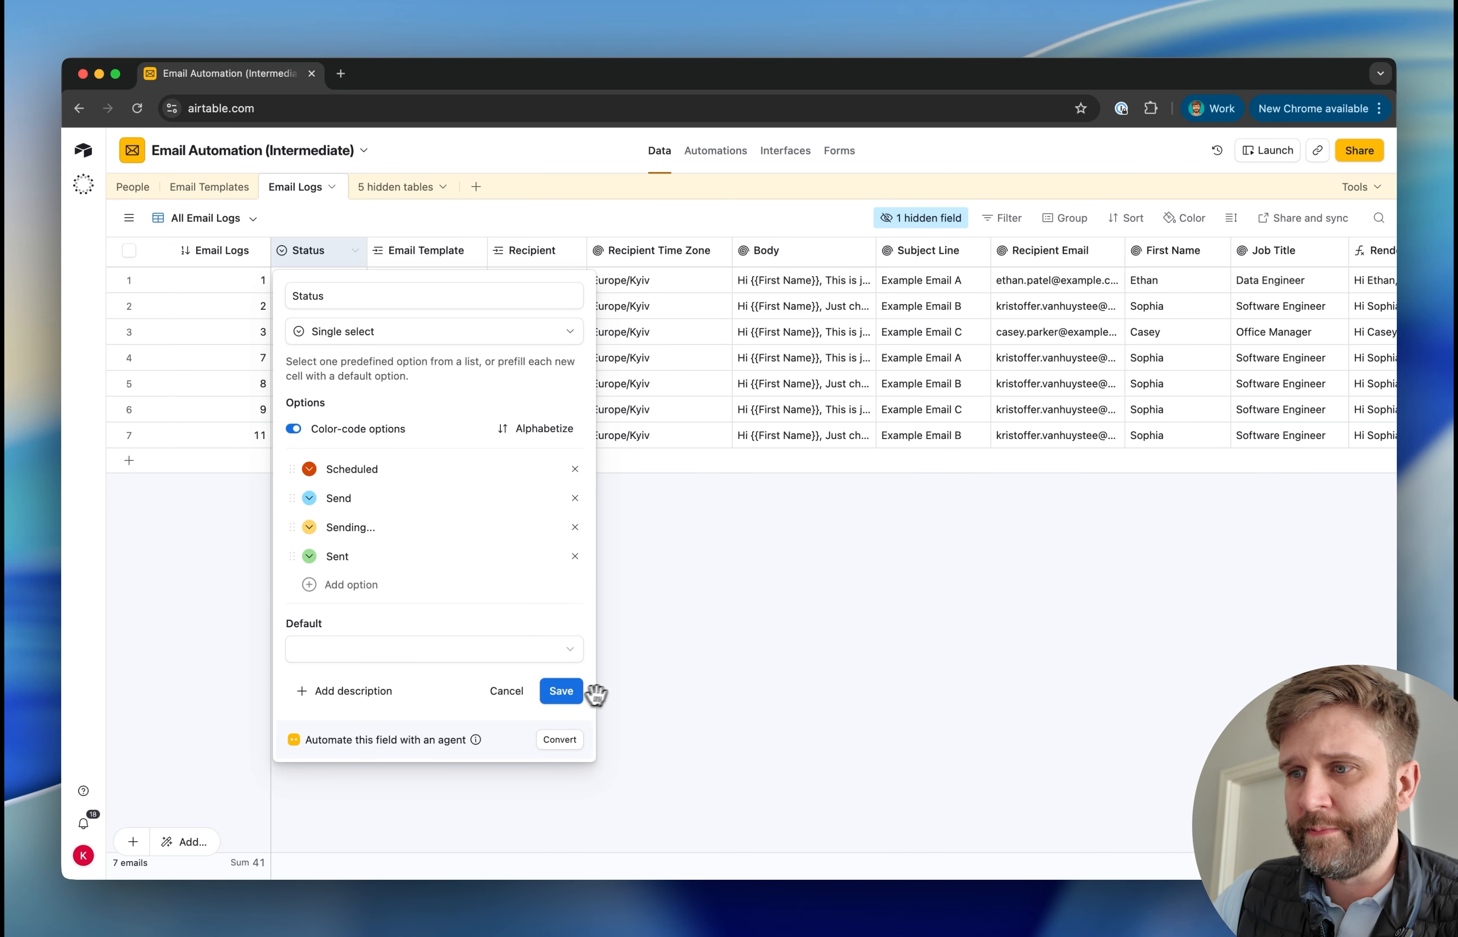
{"action": "left_click", "coordinate": [560, 691]}
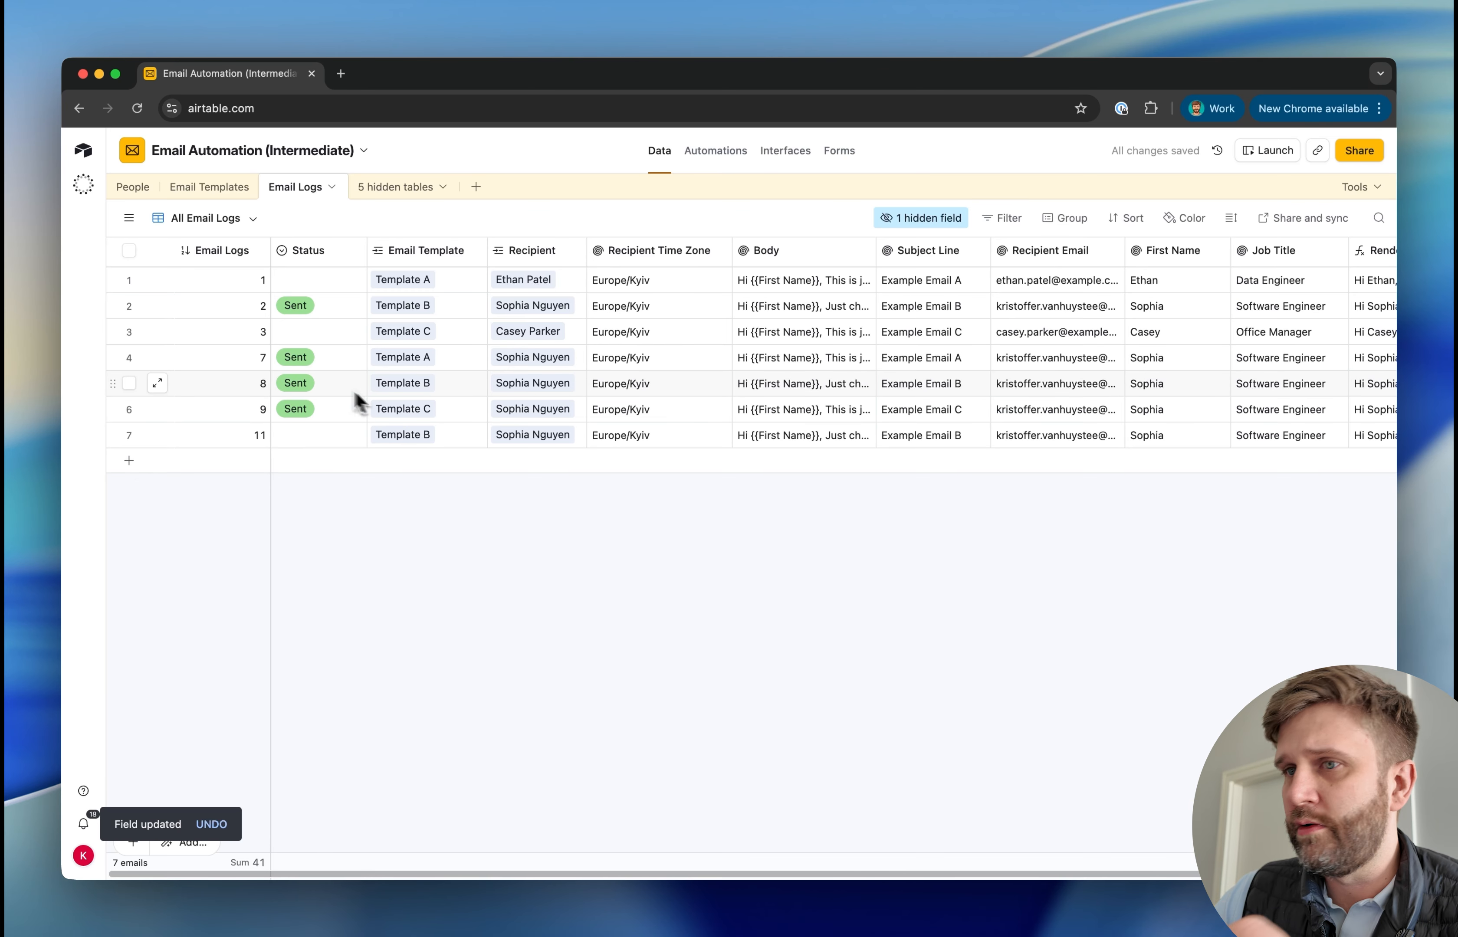
Set the Status of email log 11 to Scheduled
{"action": "left_click", "coordinate": [320, 438]}
{"action": "left_click", "coordinate": [324, 438]}
{"action": "left_click", "coordinate": [350, 519]}
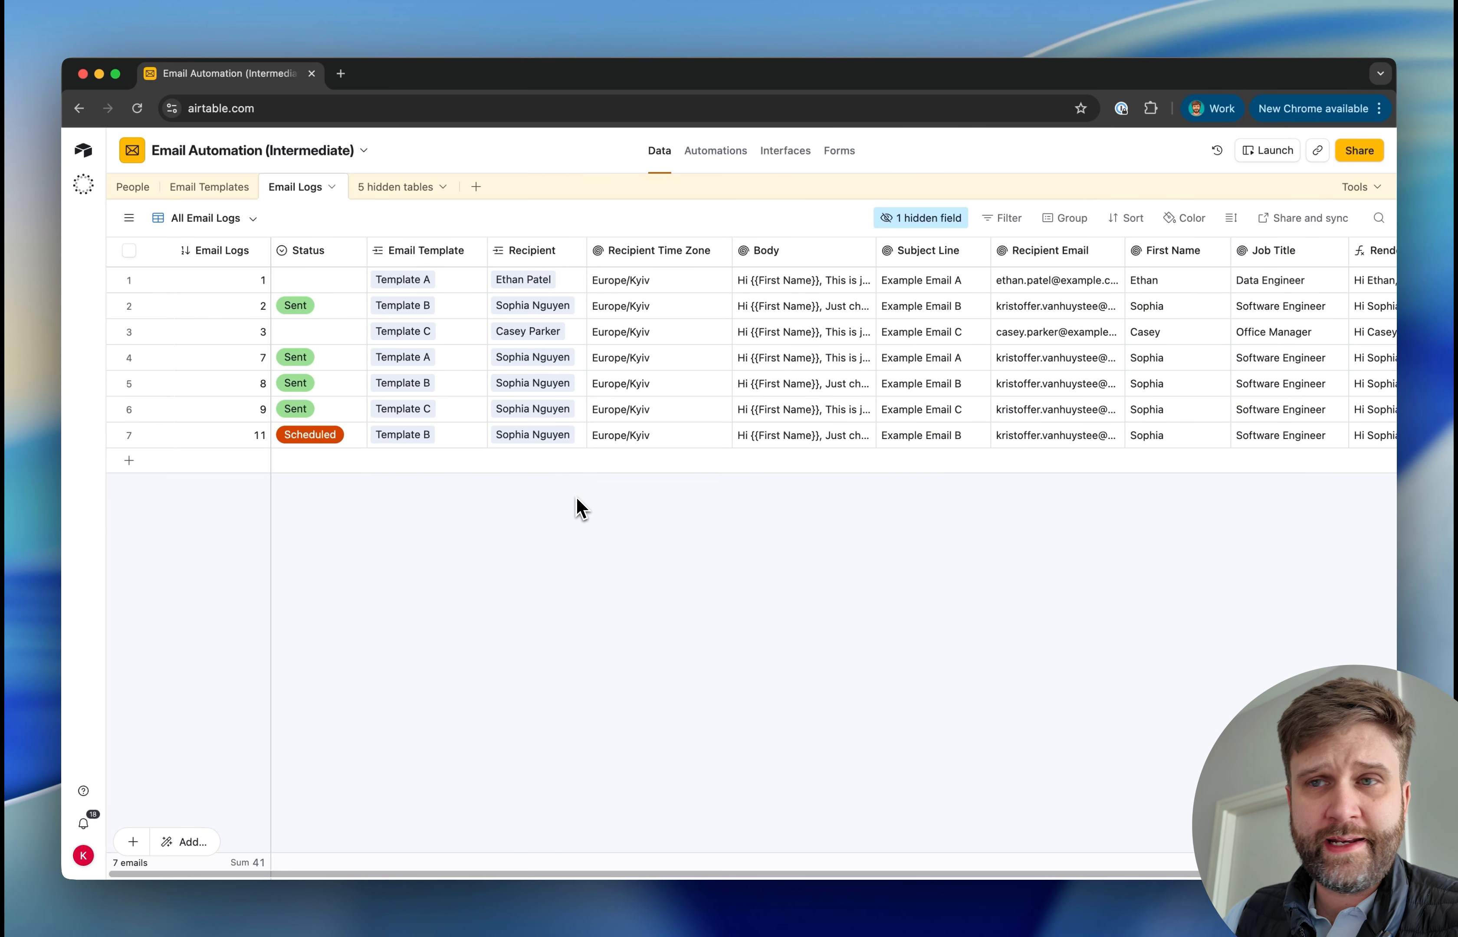
Insert a date field named Send Date directly after Recipient, without time, and narrow its column
{"action": "right_click", "coordinate": [536, 253]}
{"action": "left_click", "coordinate": [570, 415]}
{"action": "type", "text": "date"}
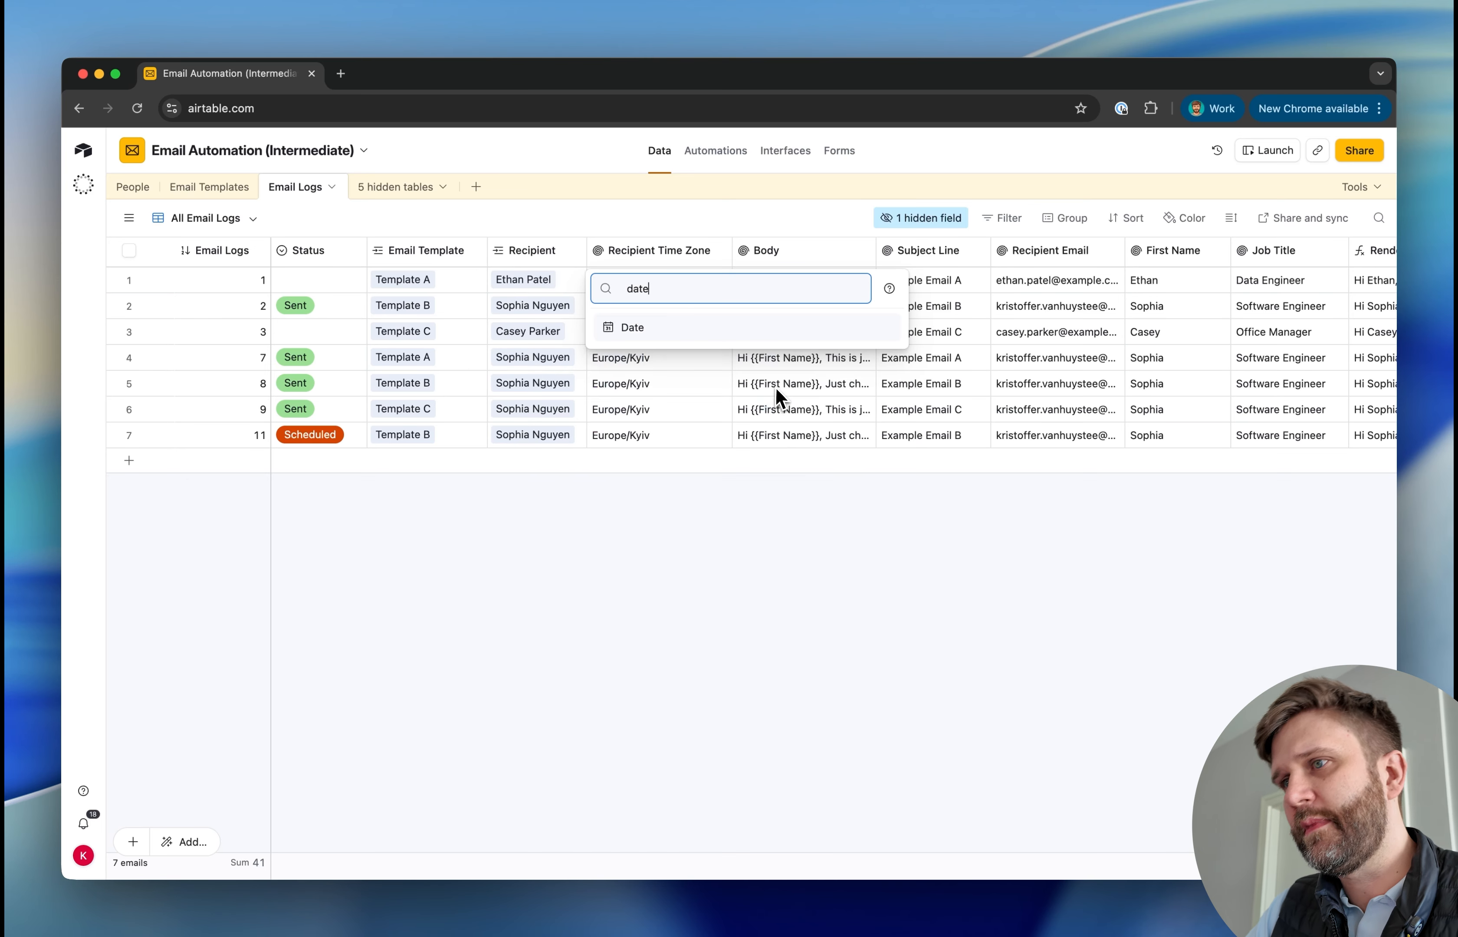
{"action": "left_click", "coordinate": [703, 331]}
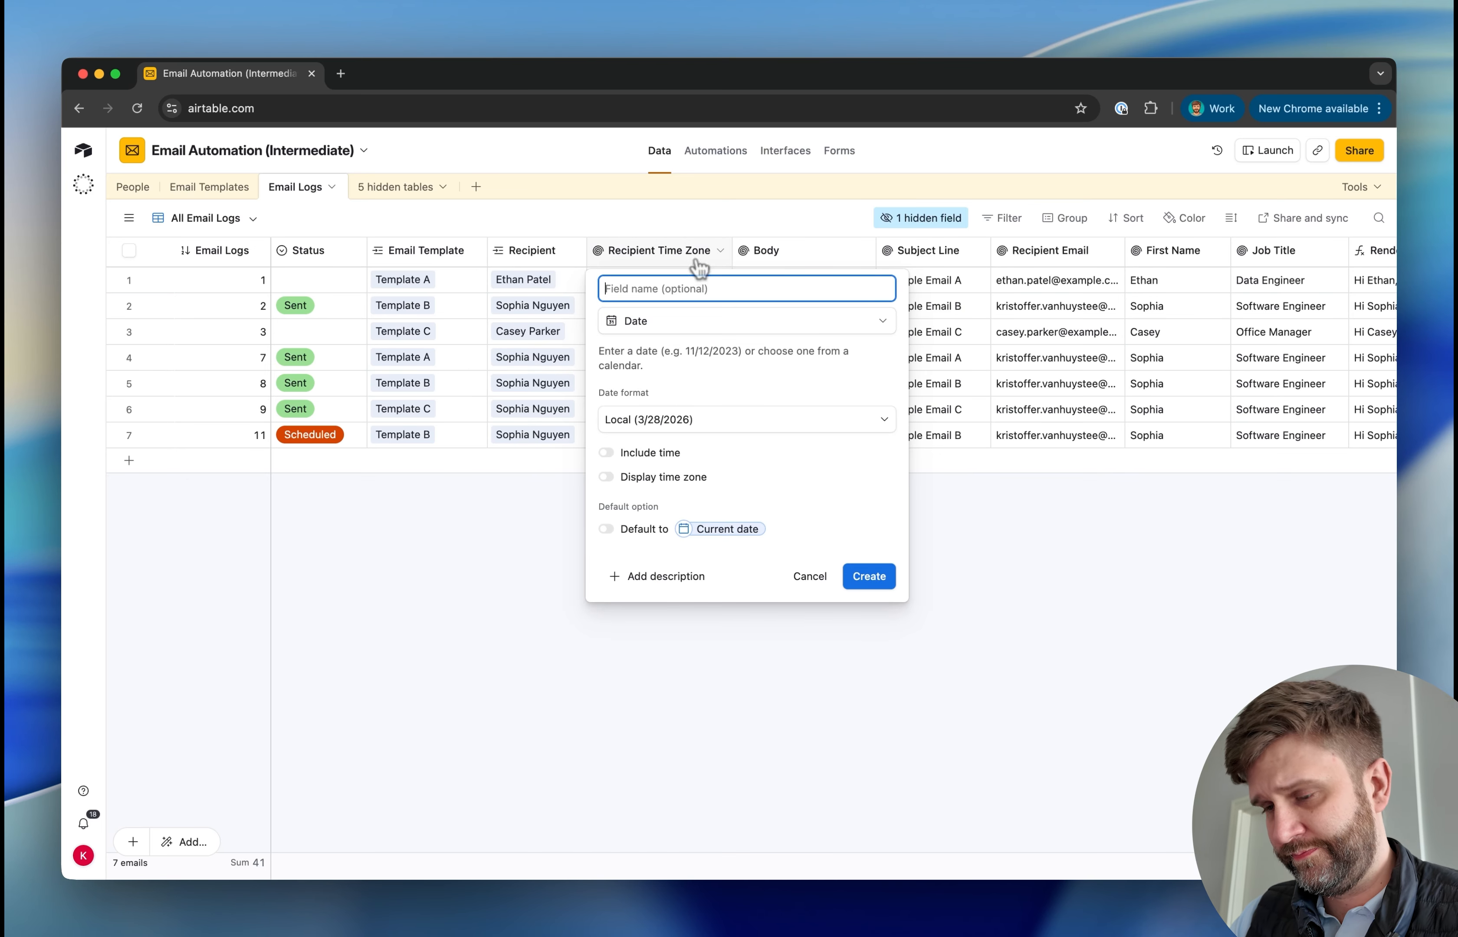
{"action": "type", "text": "Send Date"}
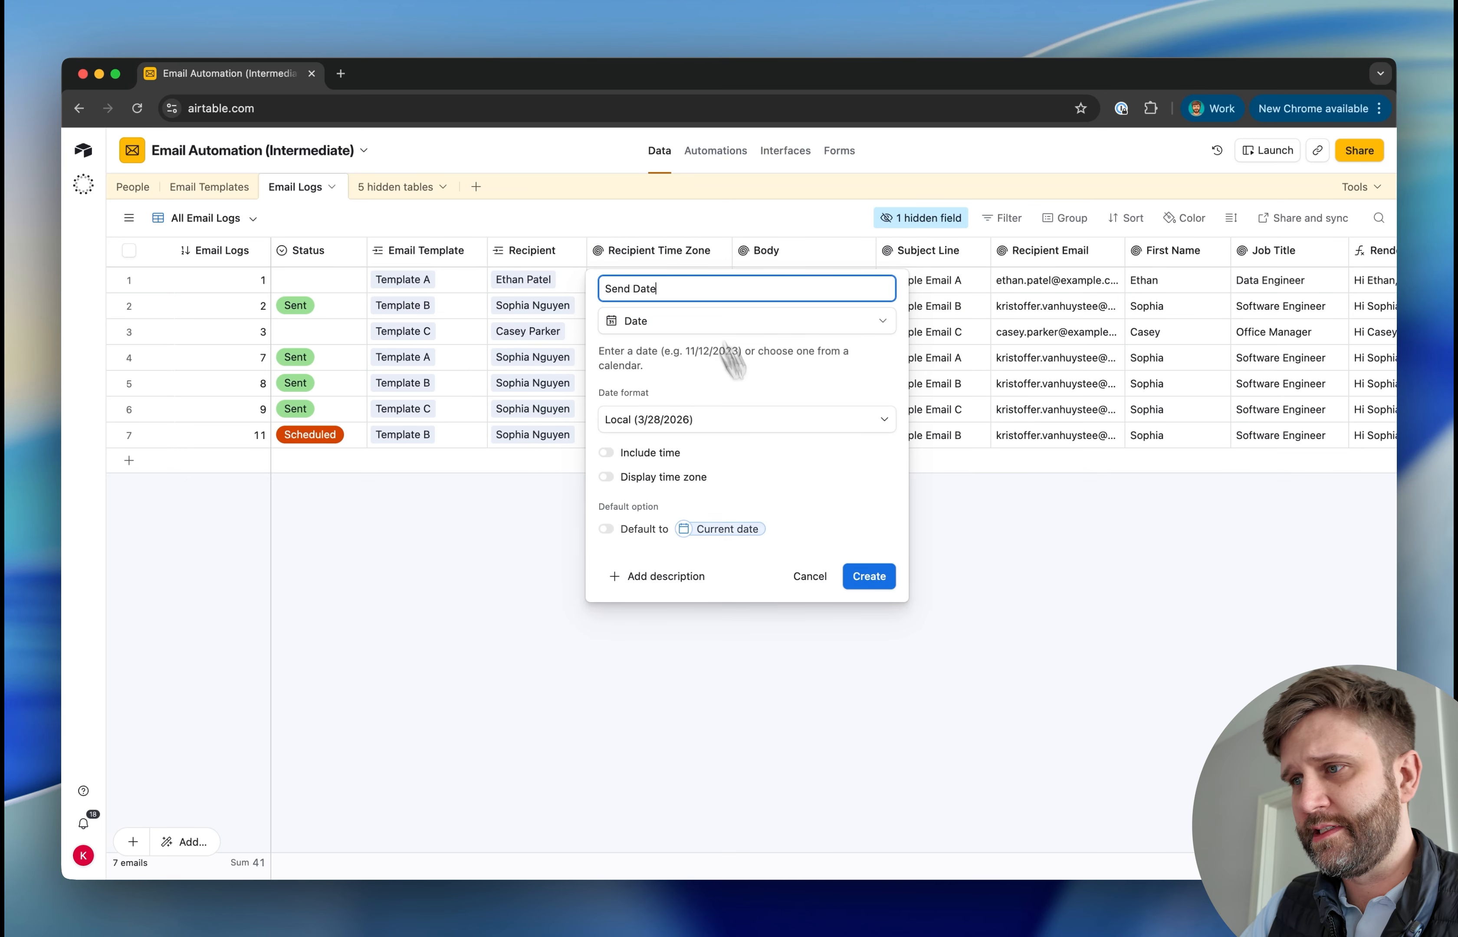
{"action": "left_click", "coordinate": [856, 579]}
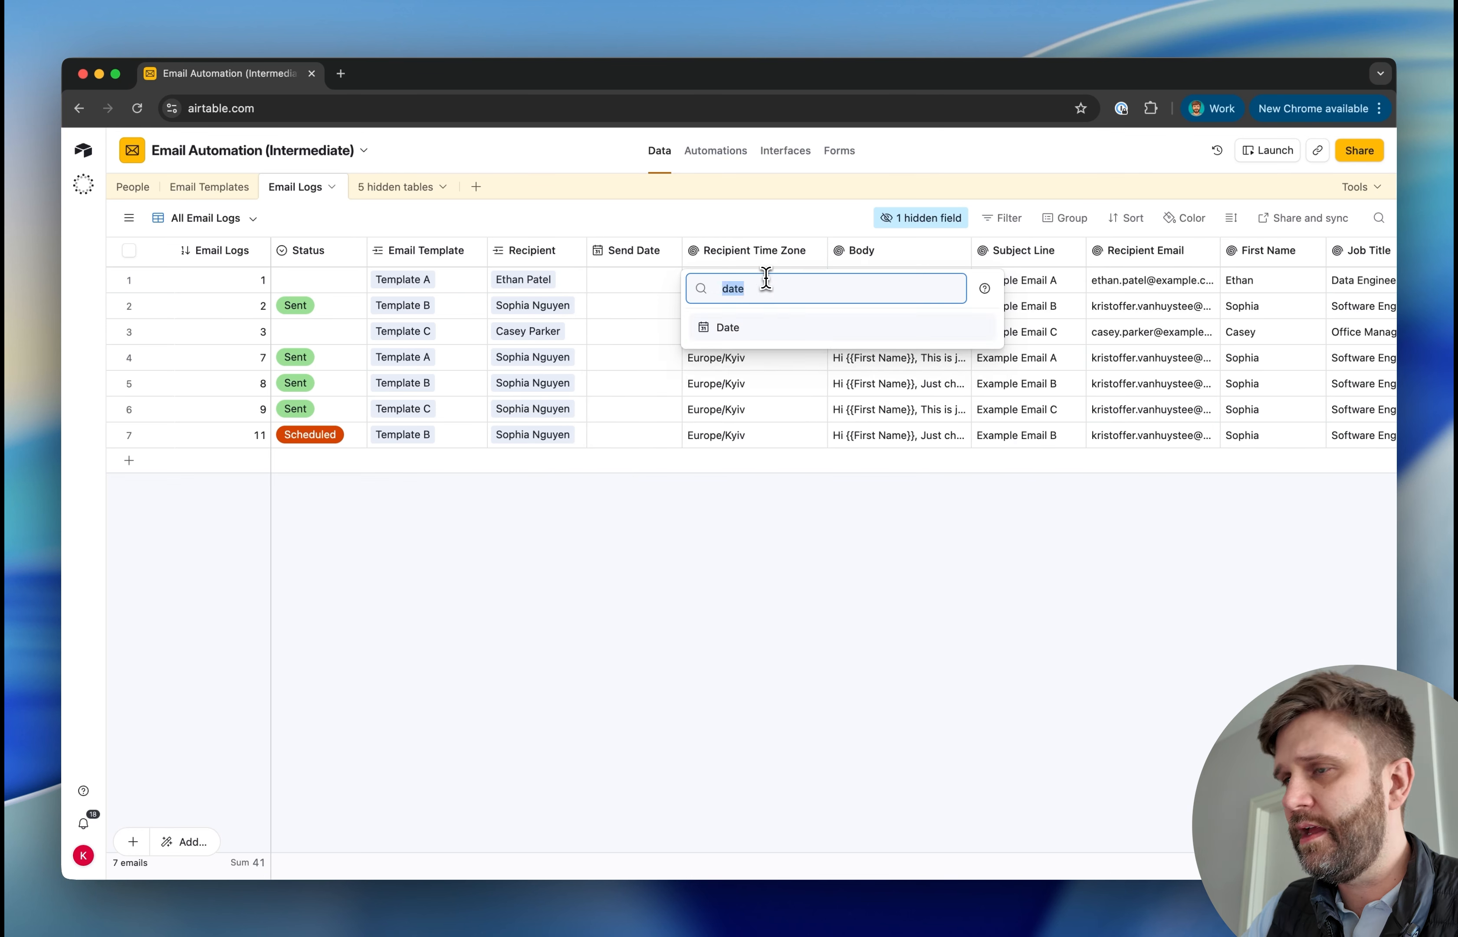
{"action": "key", "text": "BackSpace"}
{"action": "left_click", "coordinate": [634, 513]}
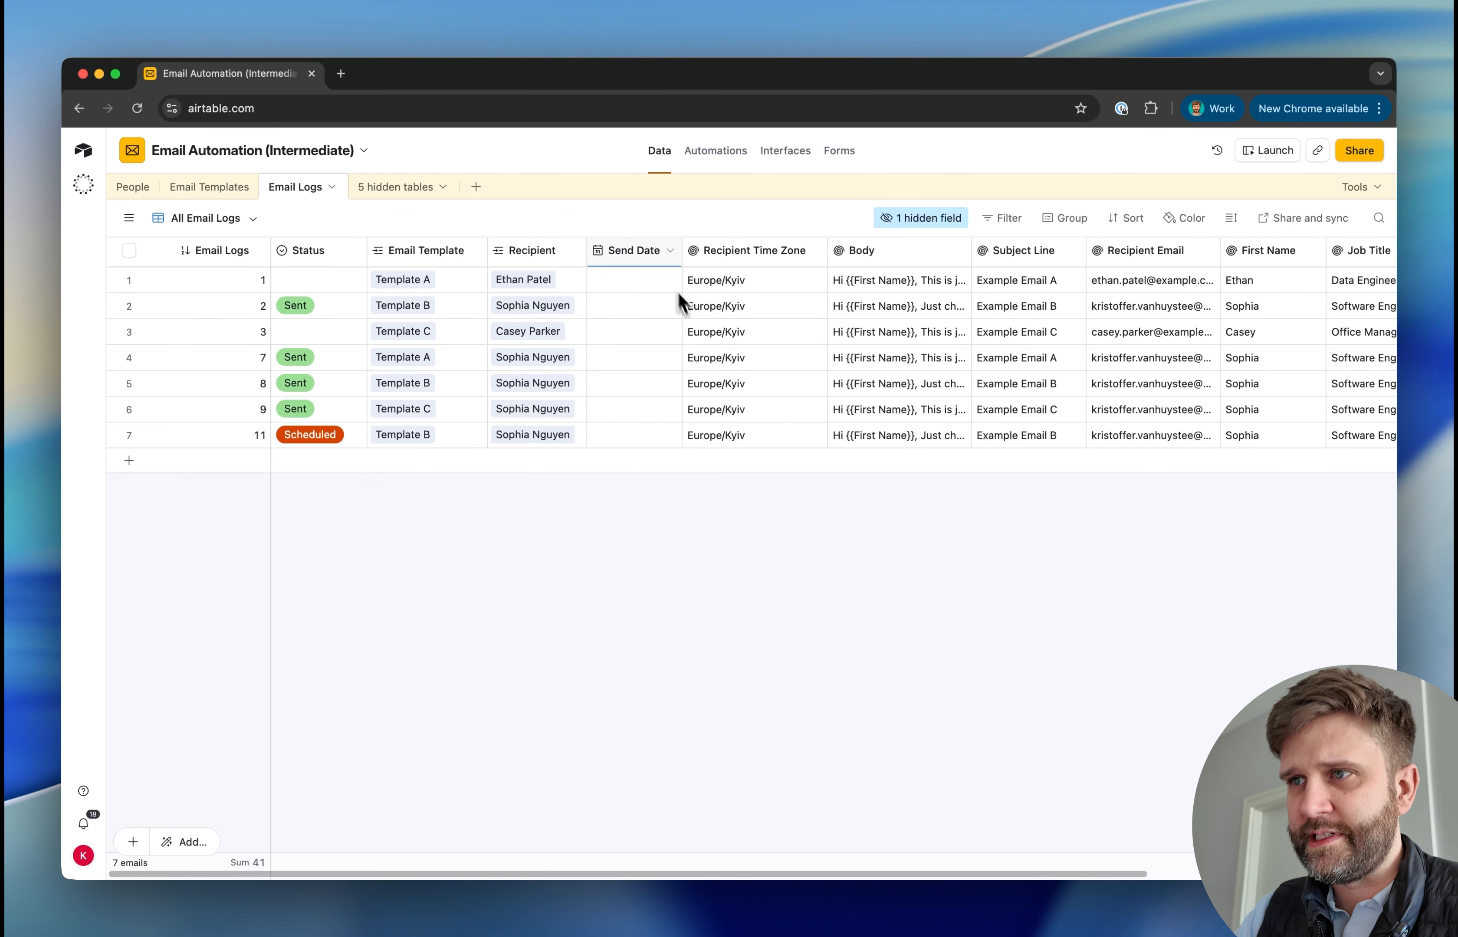
Insert a single-select field named Send Time directly after Send Date, with hourly options starting at 00:00 and 01:00
{"action": "right_click", "coordinate": [636, 269]}
{"action": "left_click", "coordinate": [647, 381]}
{"action": "type", "text": "sing"}
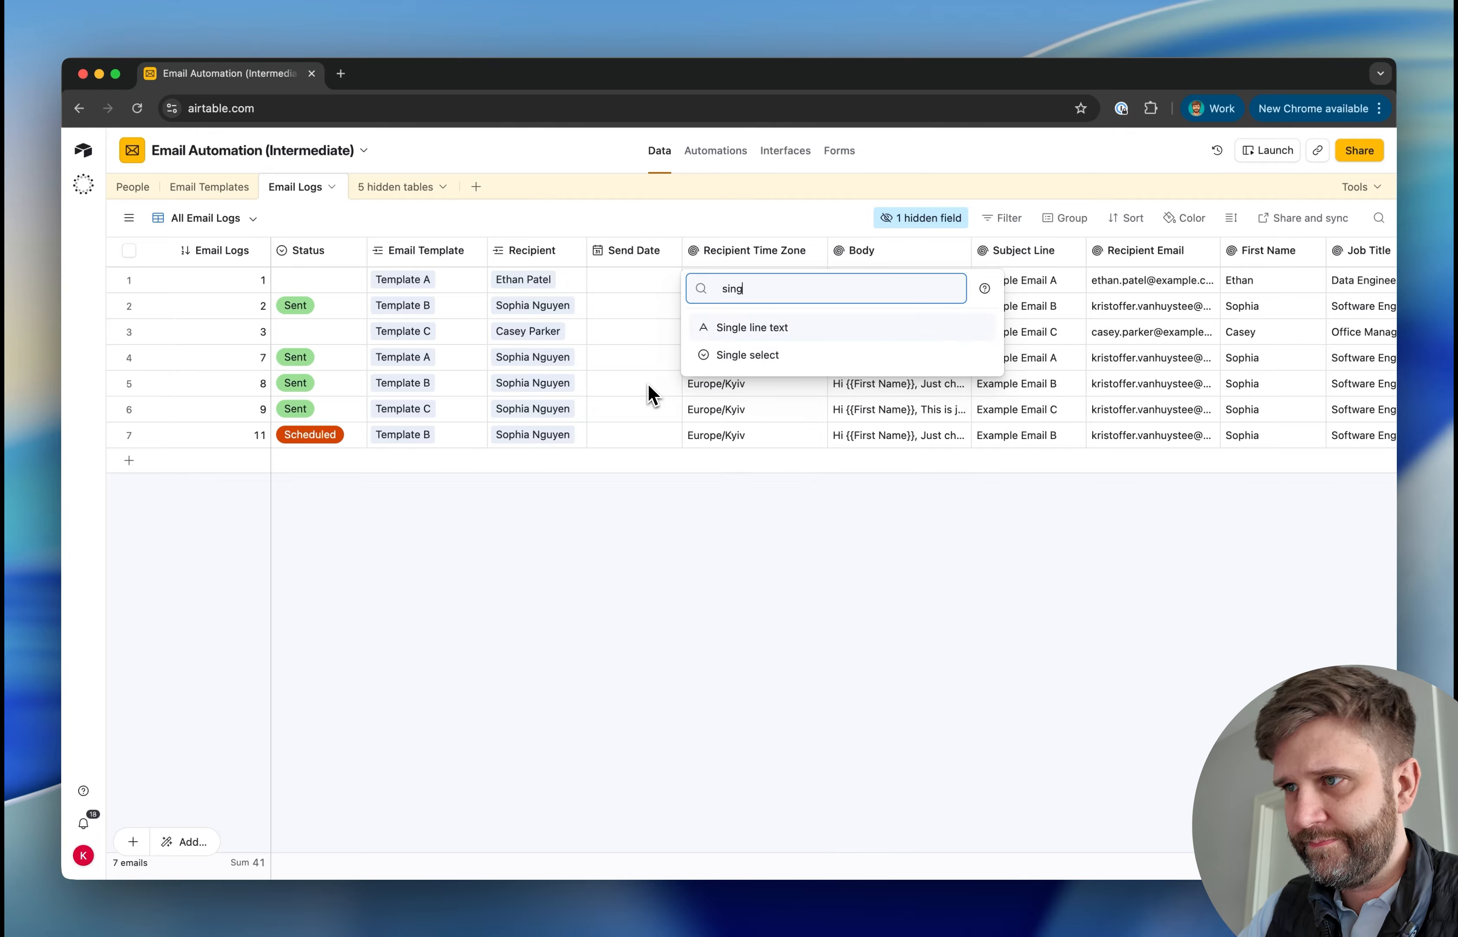
{"action": "left_click", "coordinate": [747, 354]}
{"action": "type", "text": "Send Time"}
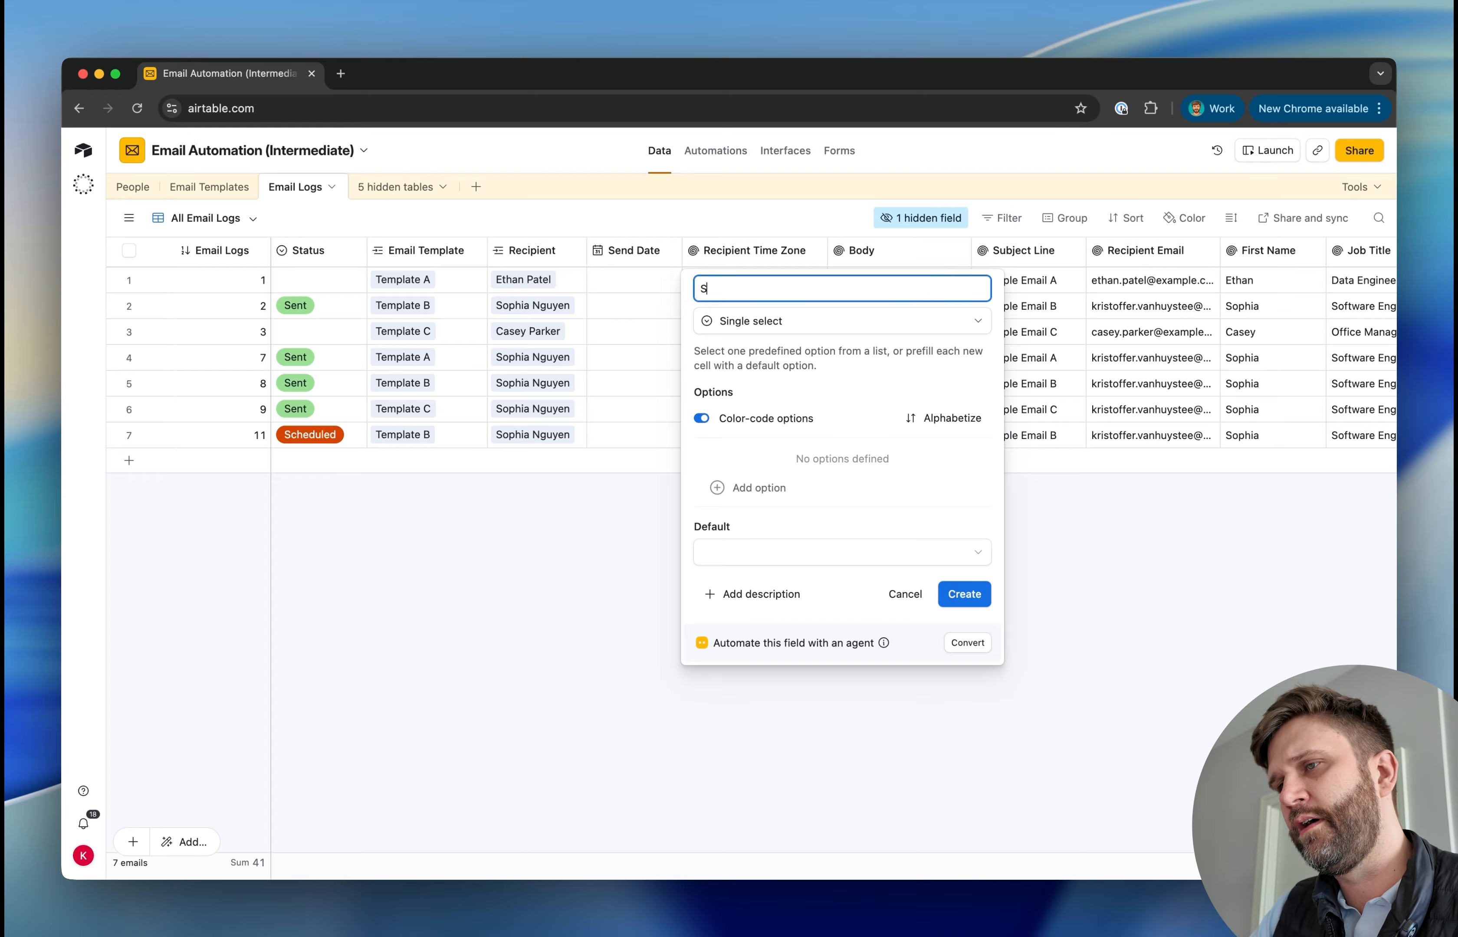
{"action": "left_click", "coordinate": [761, 489]}
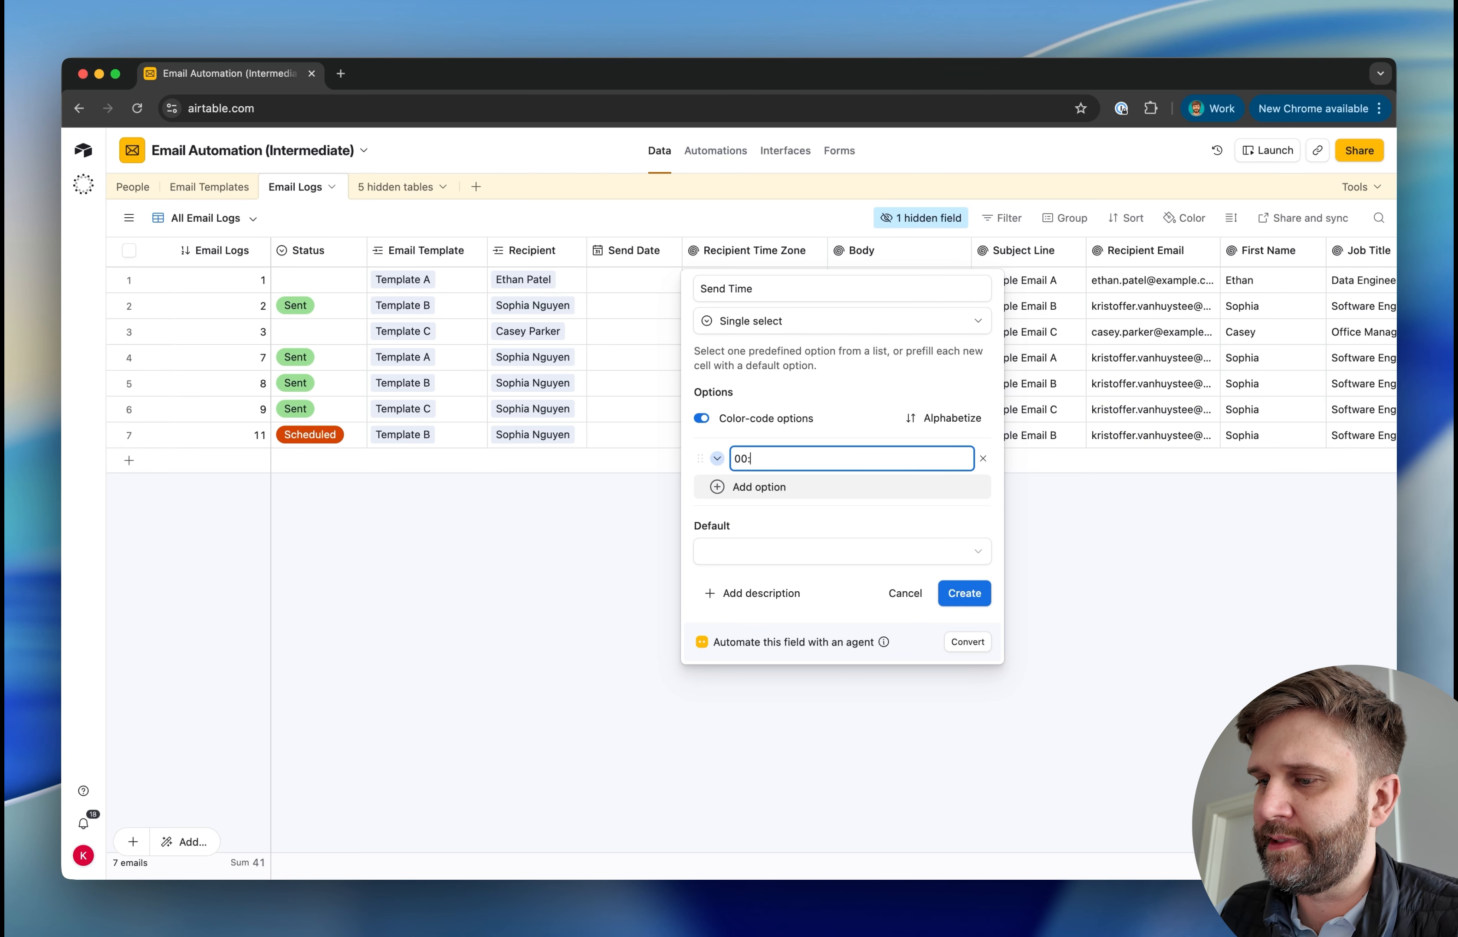
{"action": "left_click", "coordinate": [736, 490]}
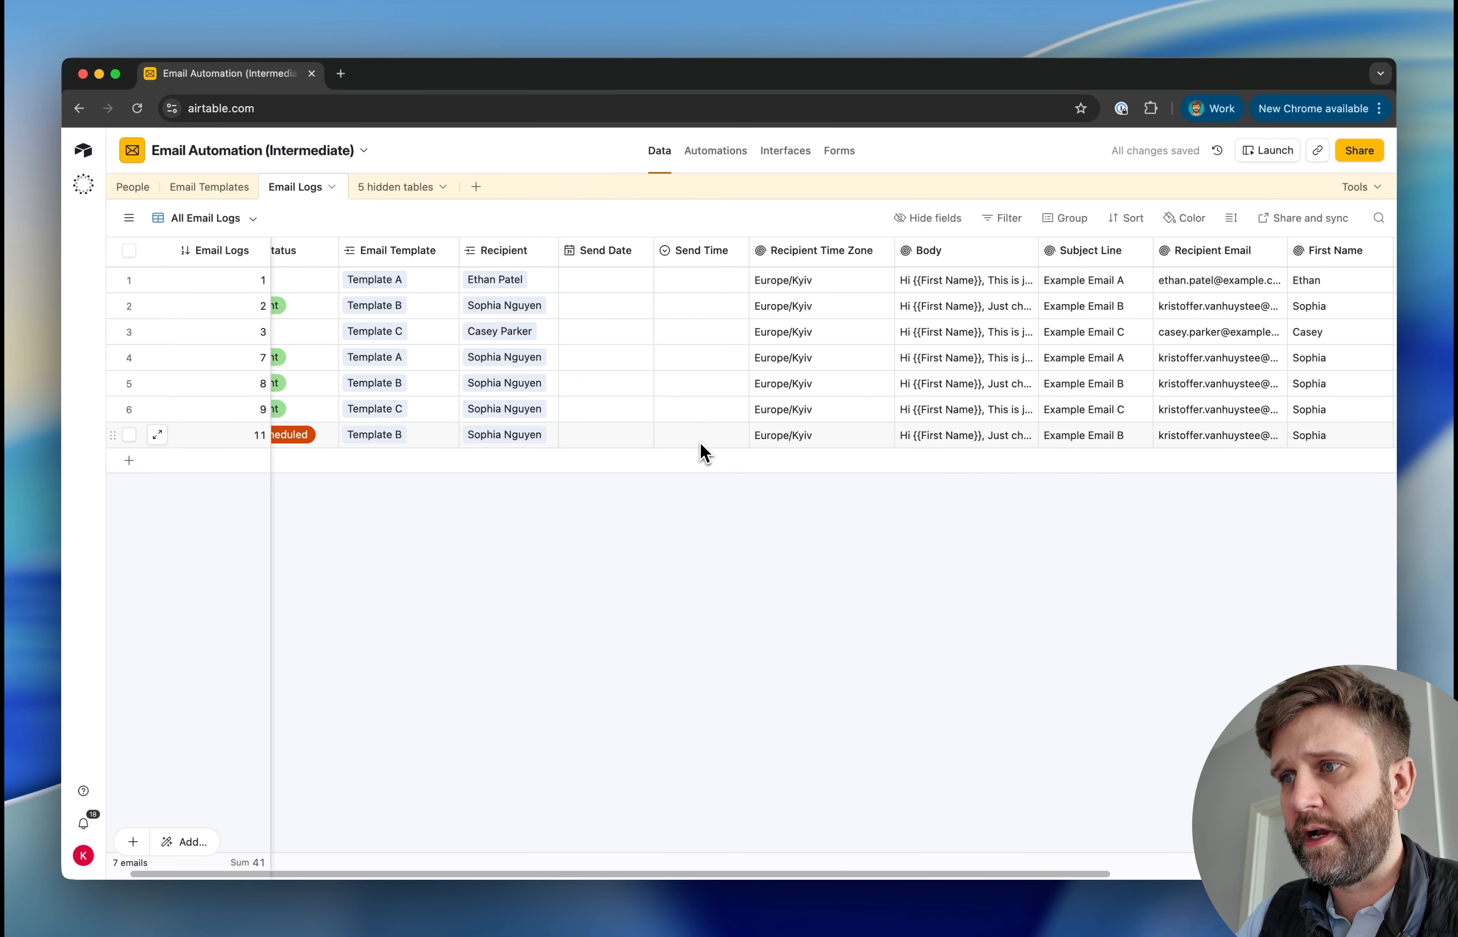
{"action": "double_click", "coordinate": [699, 436]}
{"action": "scroll", "coordinate": [722, 561], "scroll_direction": "down", "scroll_amount": 5}
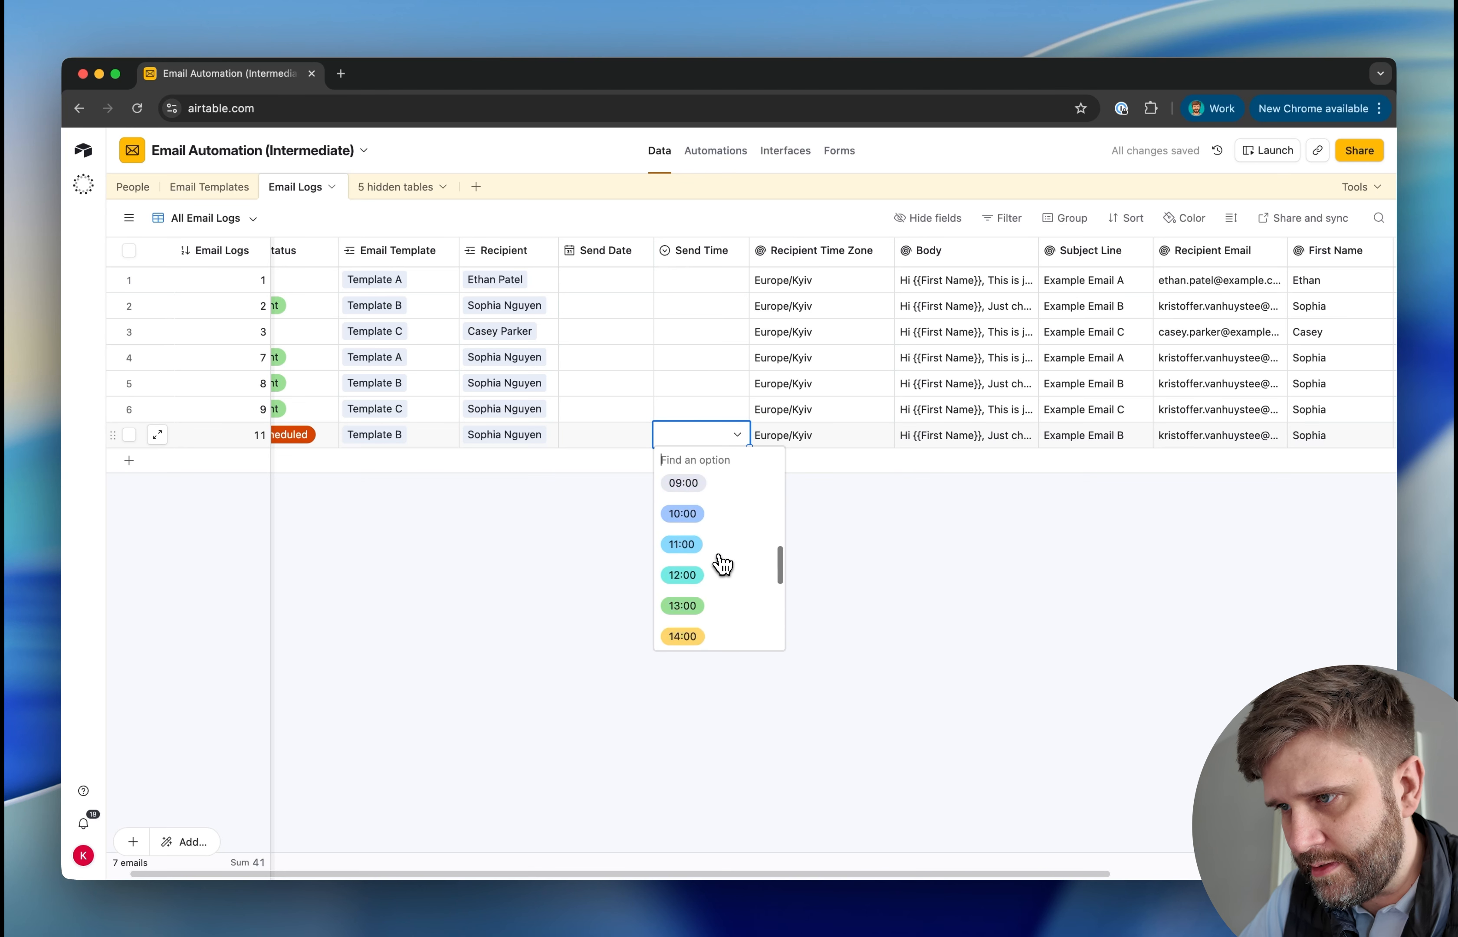
{"action": "scroll", "coordinate": [721, 561], "scroll_direction": "down", "scroll_amount": 5}
{"action": "left_click", "coordinate": [930, 667]}
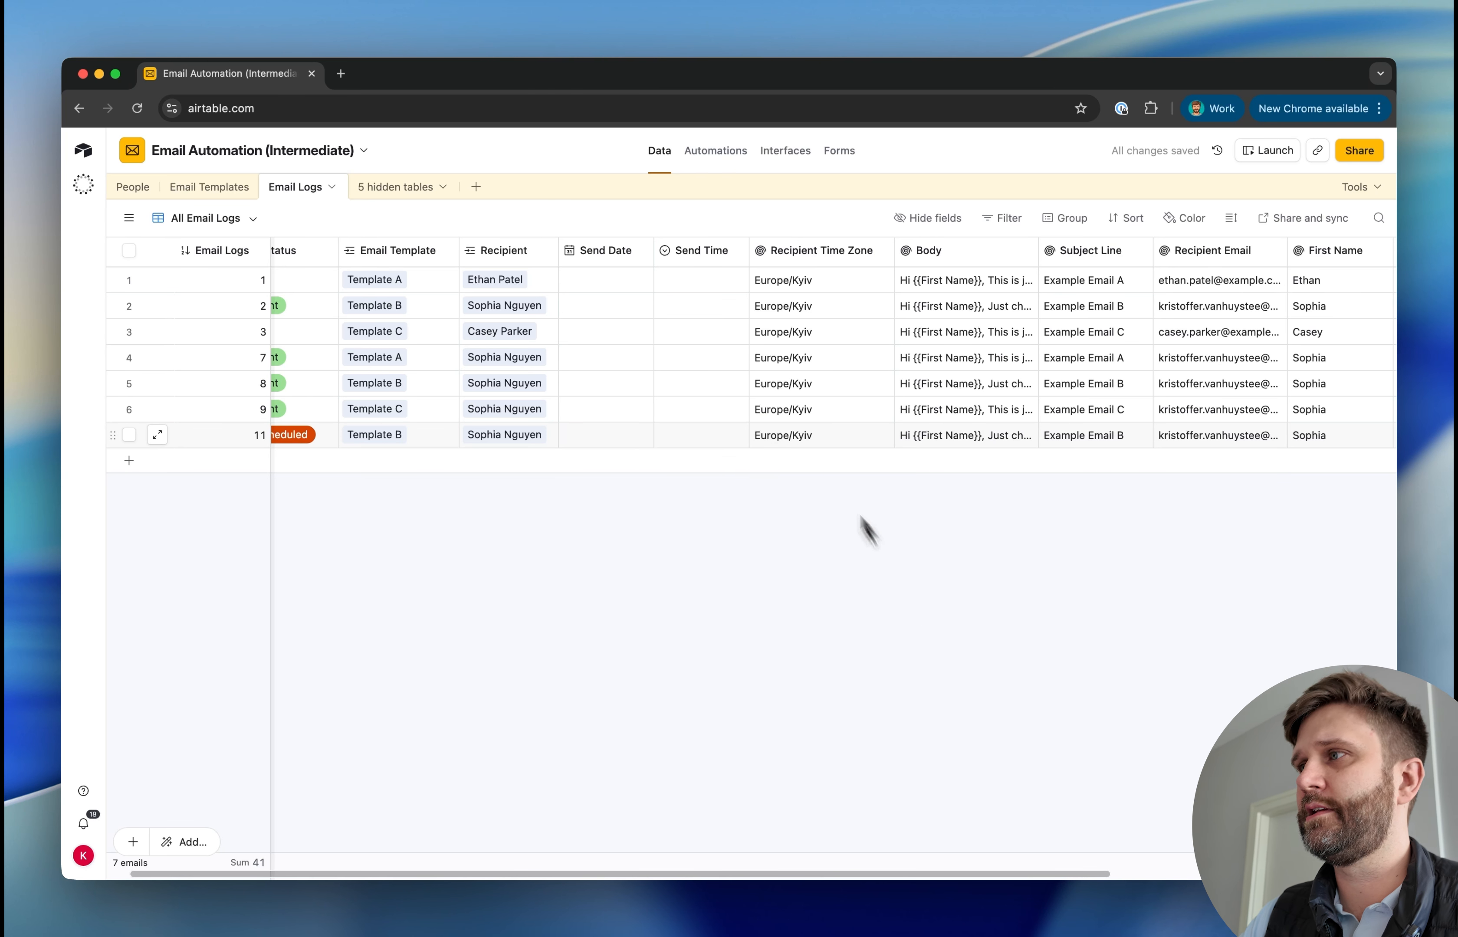
Set the Send Time of email log 11 to 13:00
{"action": "double_click", "coordinate": [740, 436]}
{"action": "scroll", "coordinate": [726, 561], "scroll_direction": "down", "scroll_amount": 5}
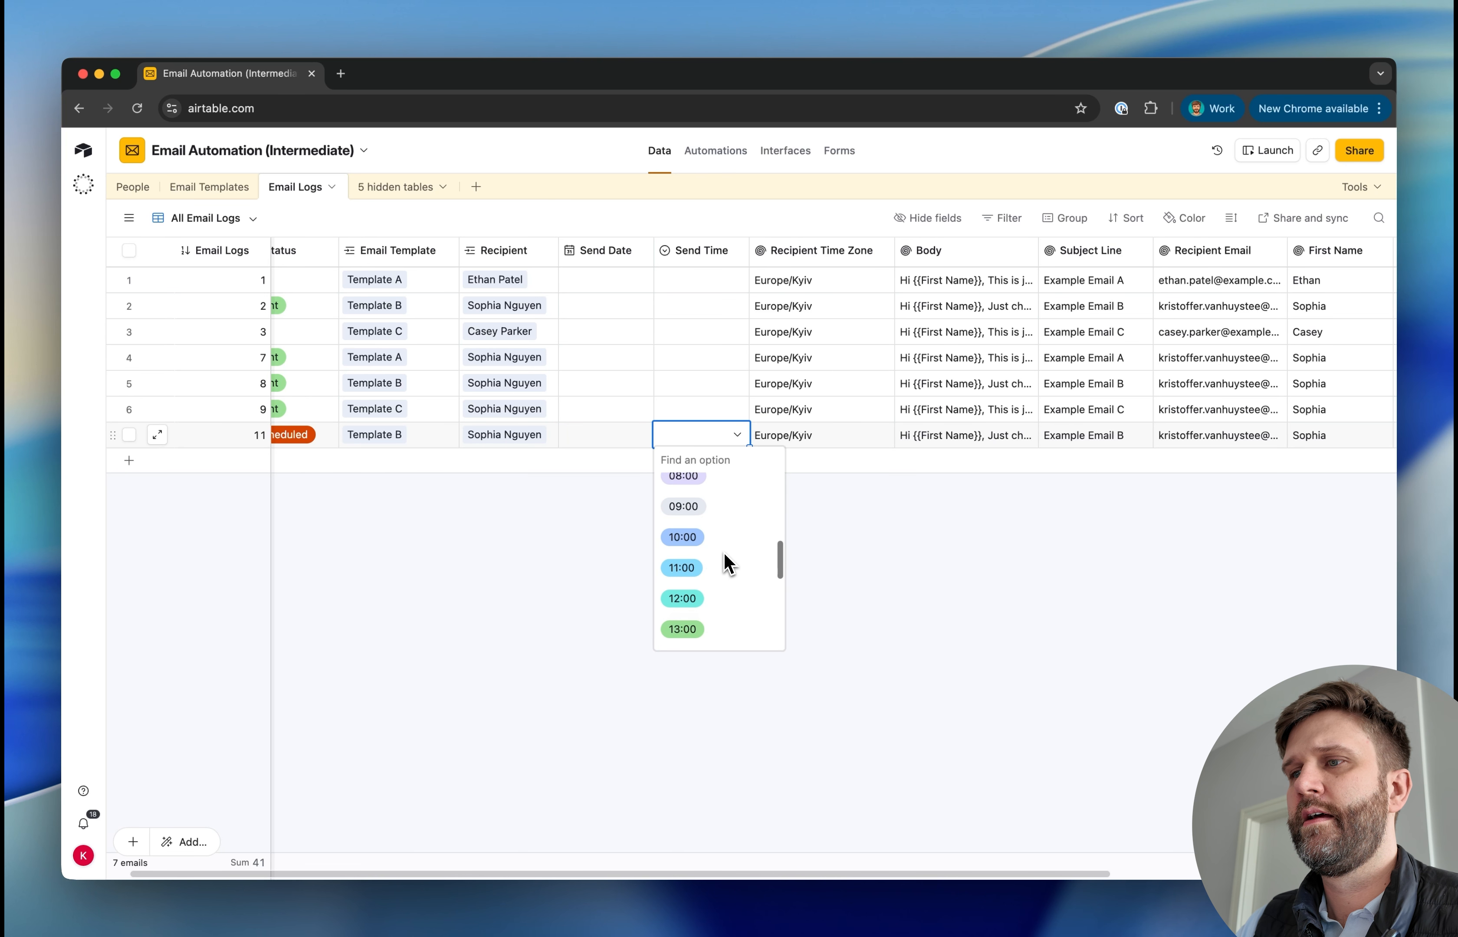
{"action": "scroll", "coordinate": [723, 551], "scroll_direction": "down", "scroll_amount": 3}
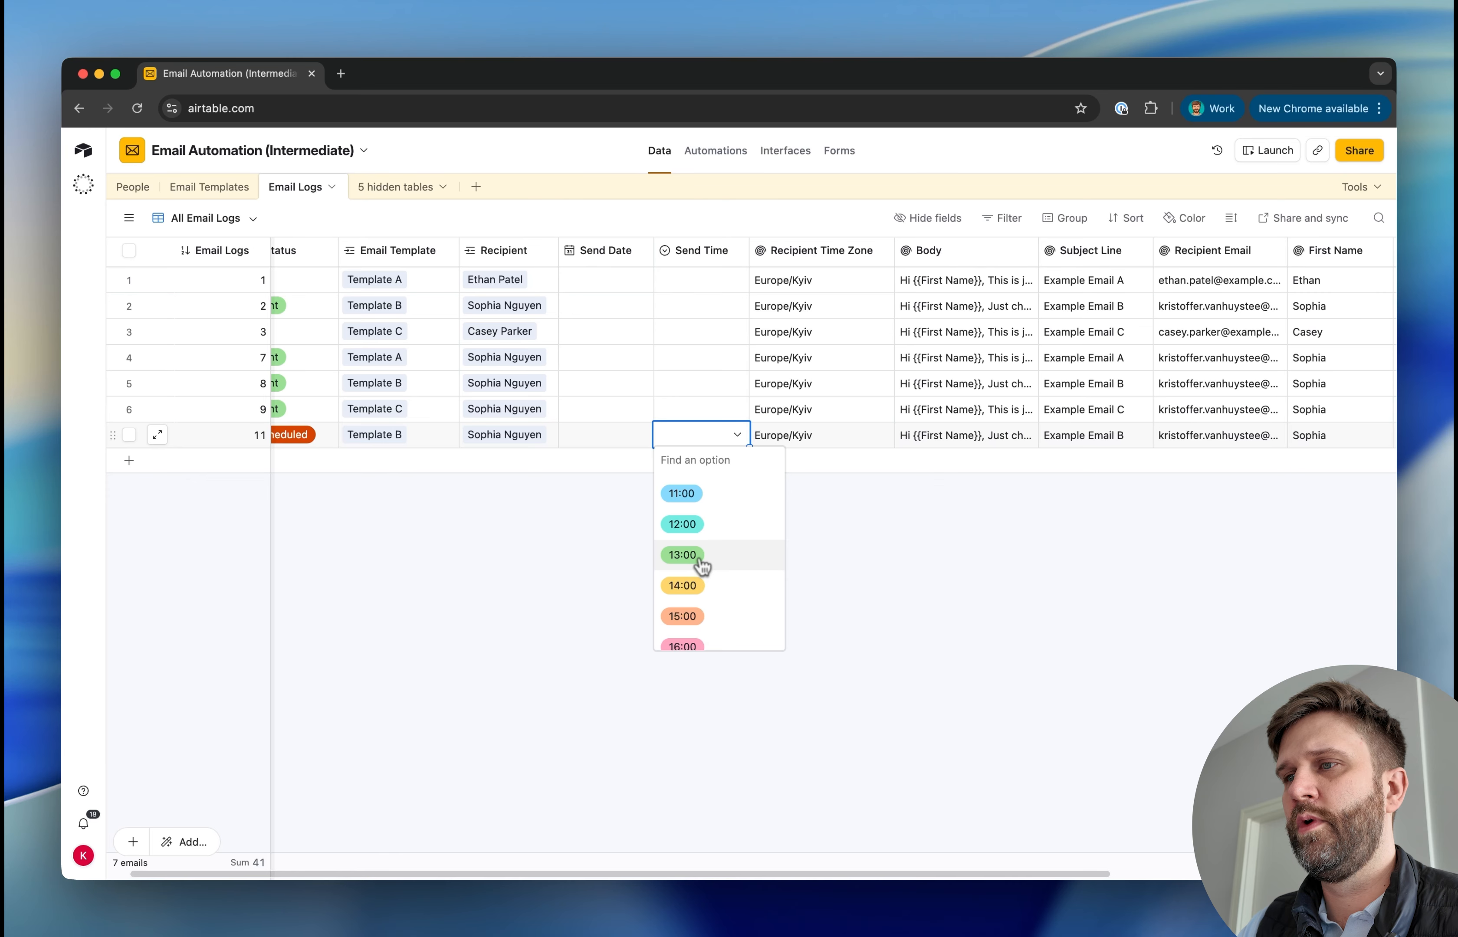
{"action": "left_click", "coordinate": [700, 561]}
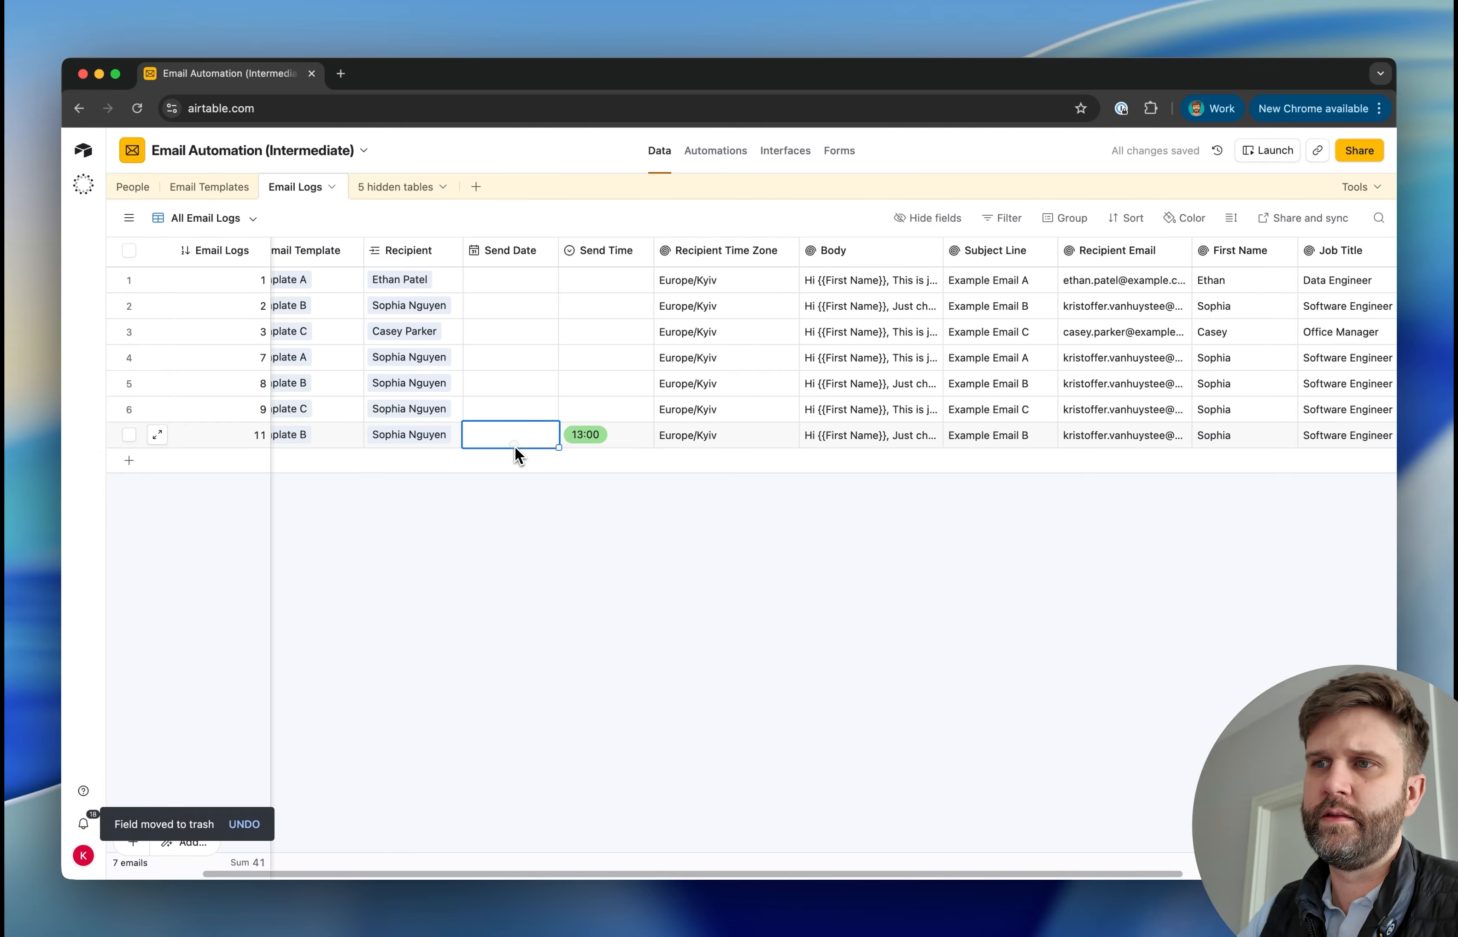
Set the Send Date of email log 11 to today's date, 3/28/2026
{"action": "left_click", "coordinate": [515, 444]}
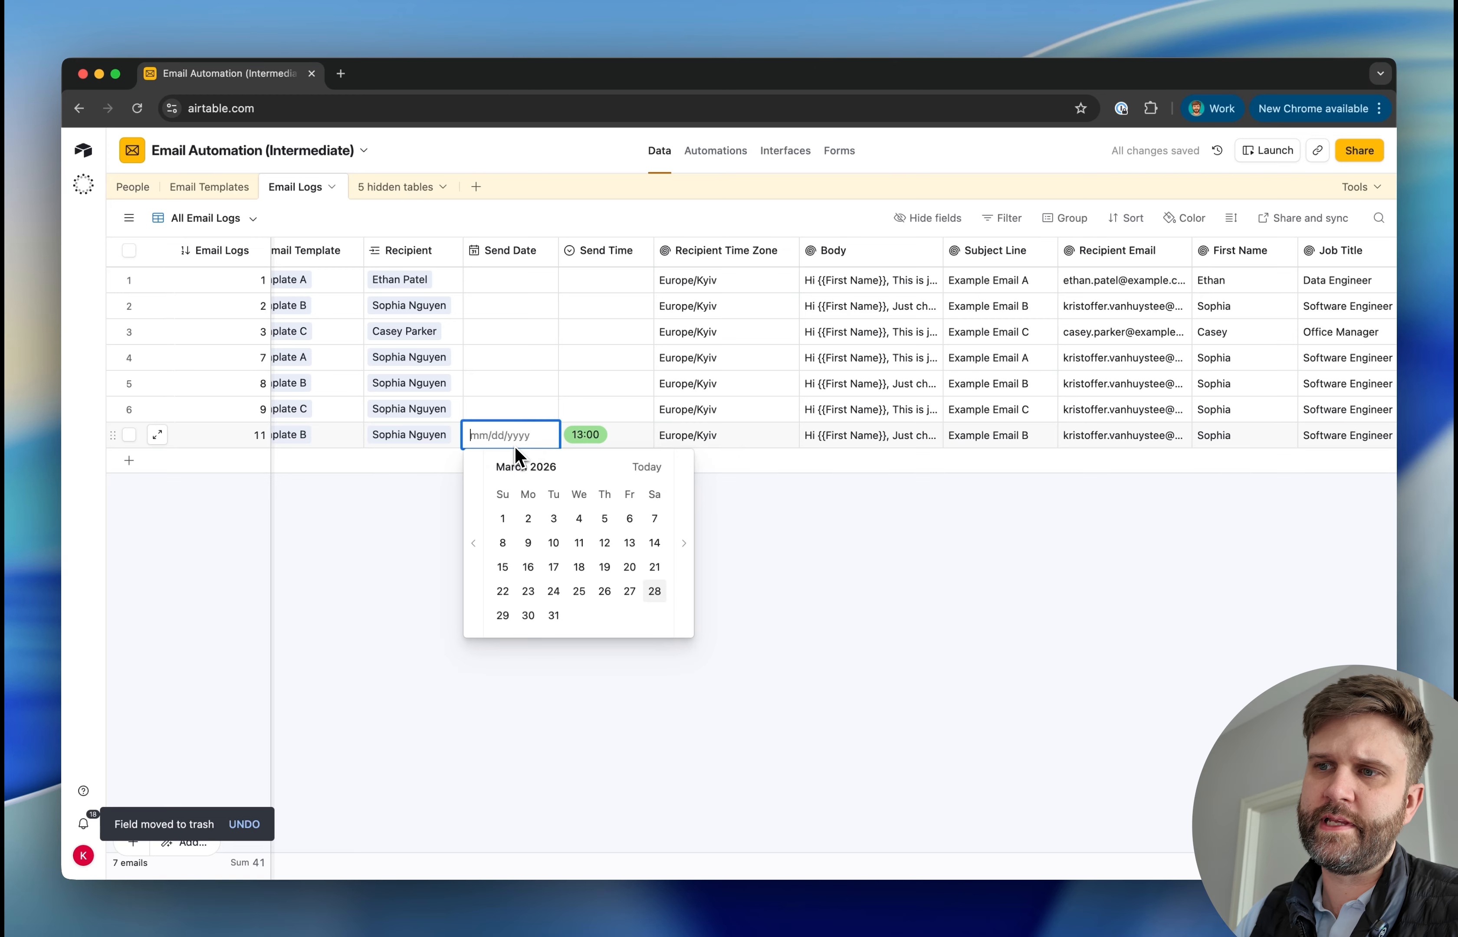
{"action": "left_click", "coordinate": [649, 470]}
{"action": "left_click", "coordinate": [613, 539]}
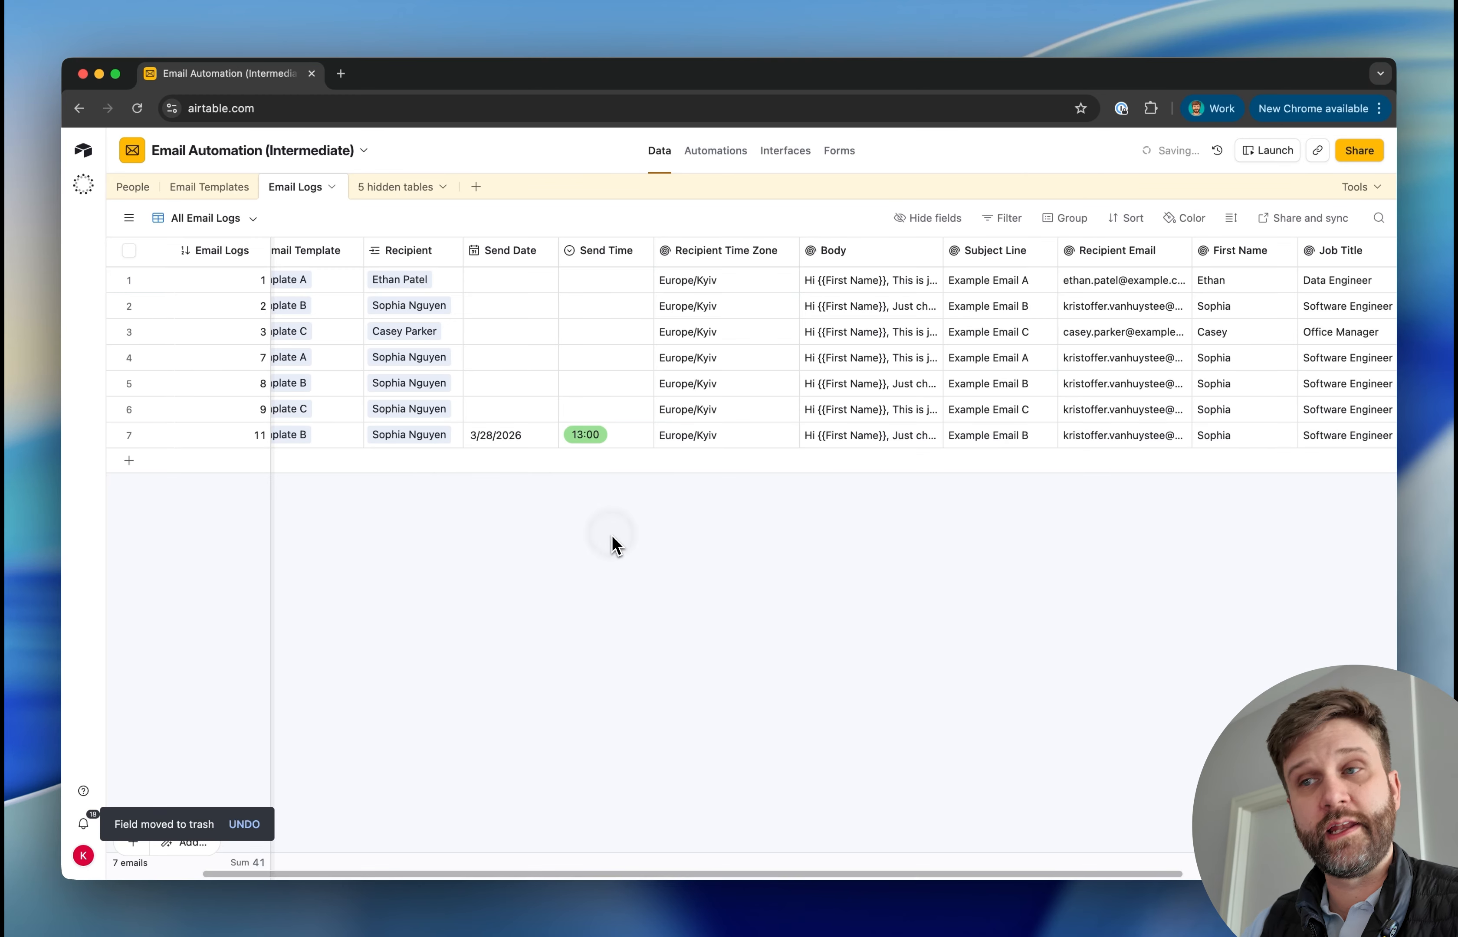
Insert a formula field directly after Send Time and name it Send Date/Time
{"action": "right_click", "coordinate": [601, 256]}
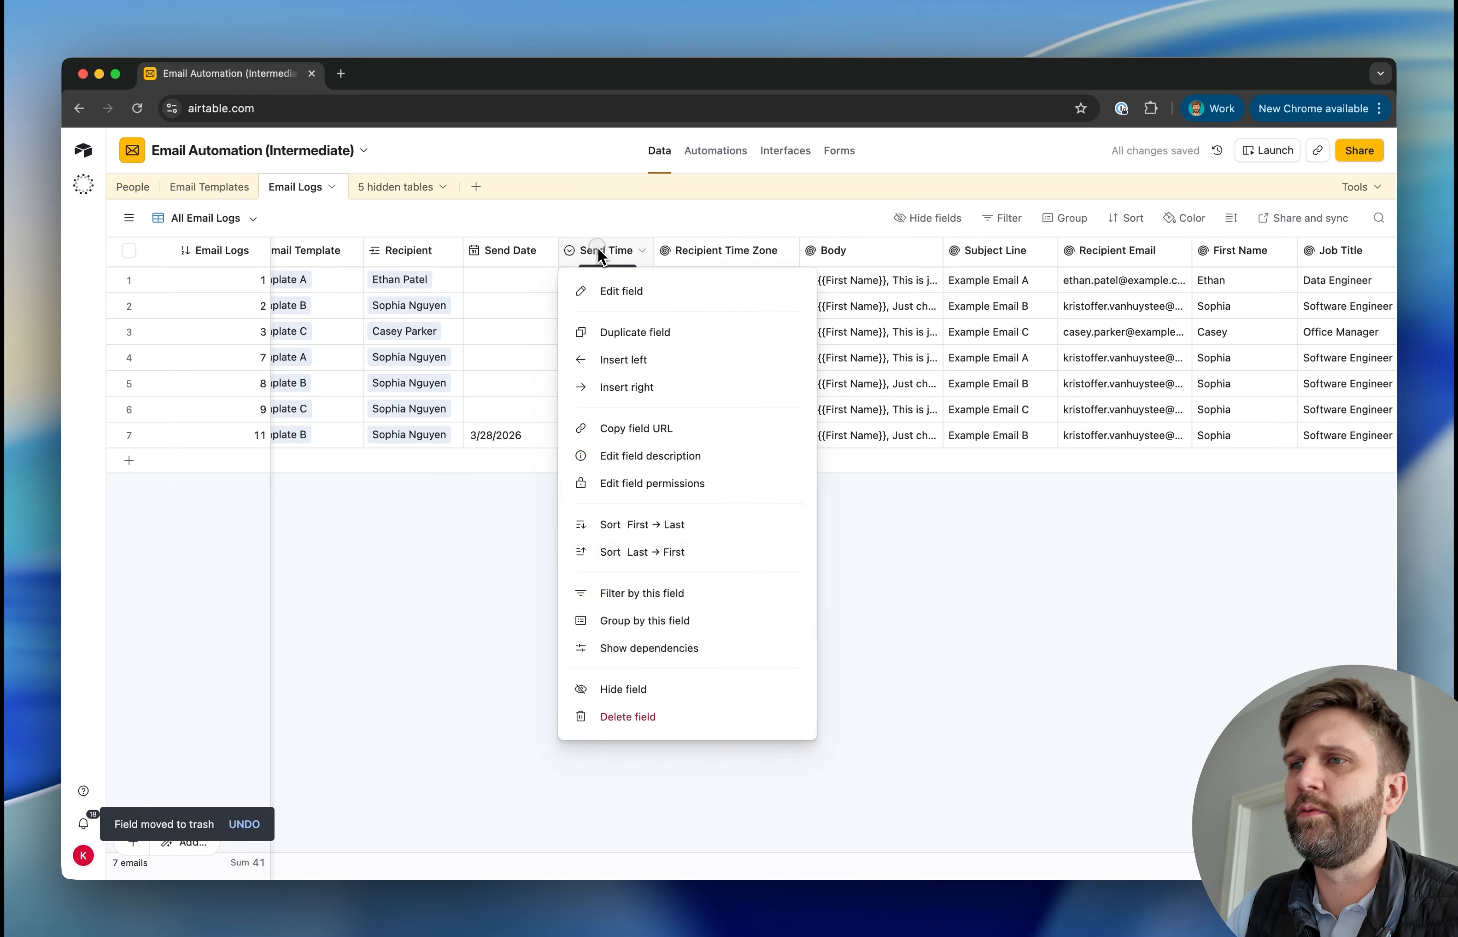
{"action": "left_click", "coordinate": [610, 387]}
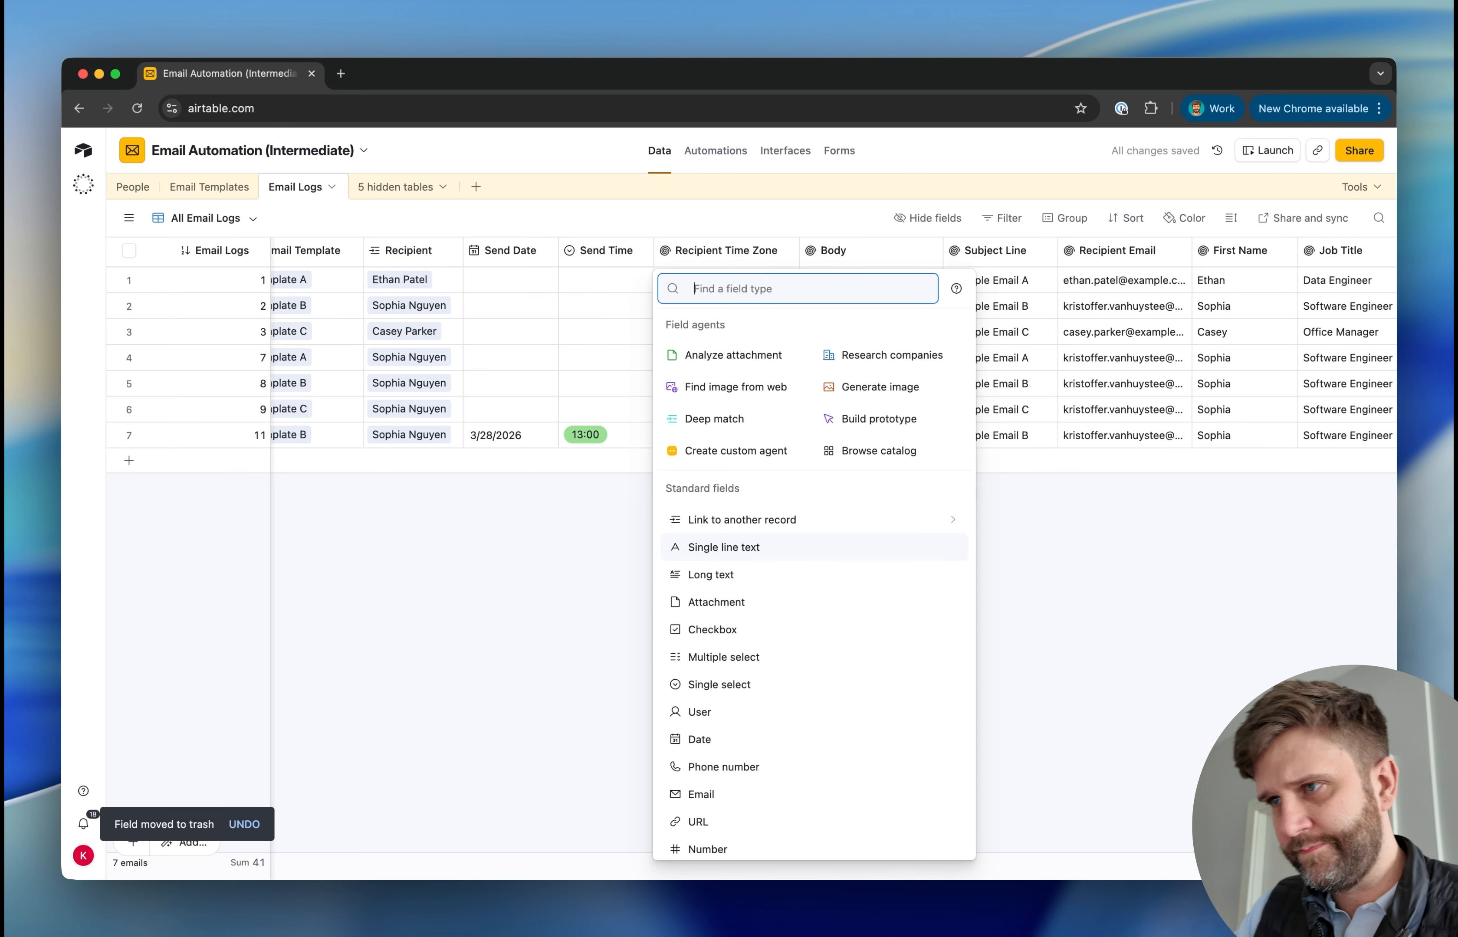
{"action": "type", "text": "form"}
{"action": "left_click", "coordinate": [716, 323]}
{"action": "type", "text": "S"}
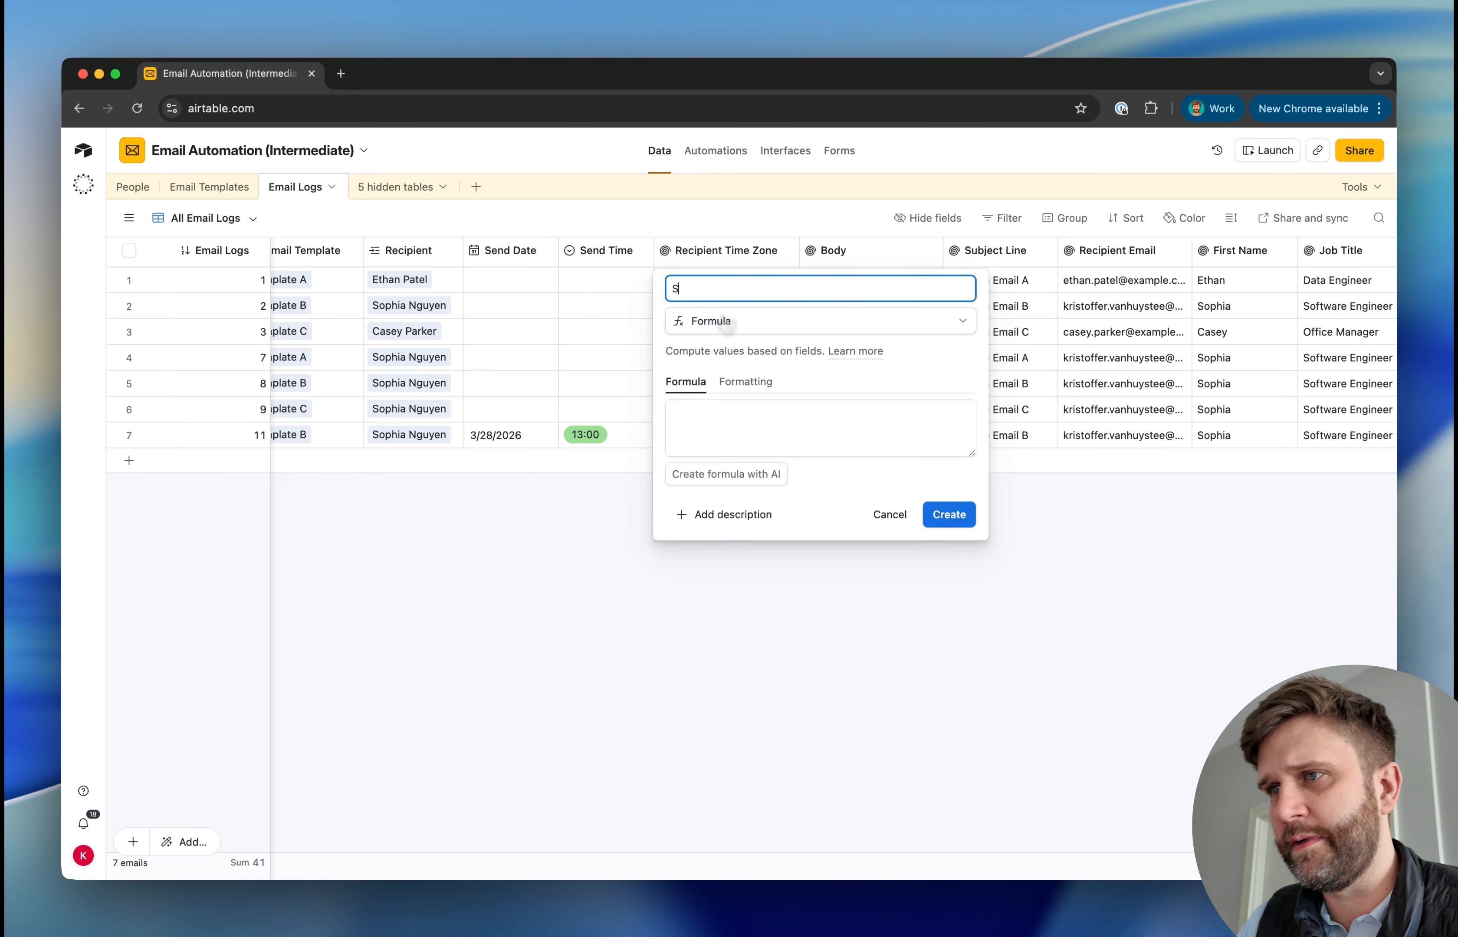
{"action": "type", "text": "end "}
{"action": "type", "text": "Date"}
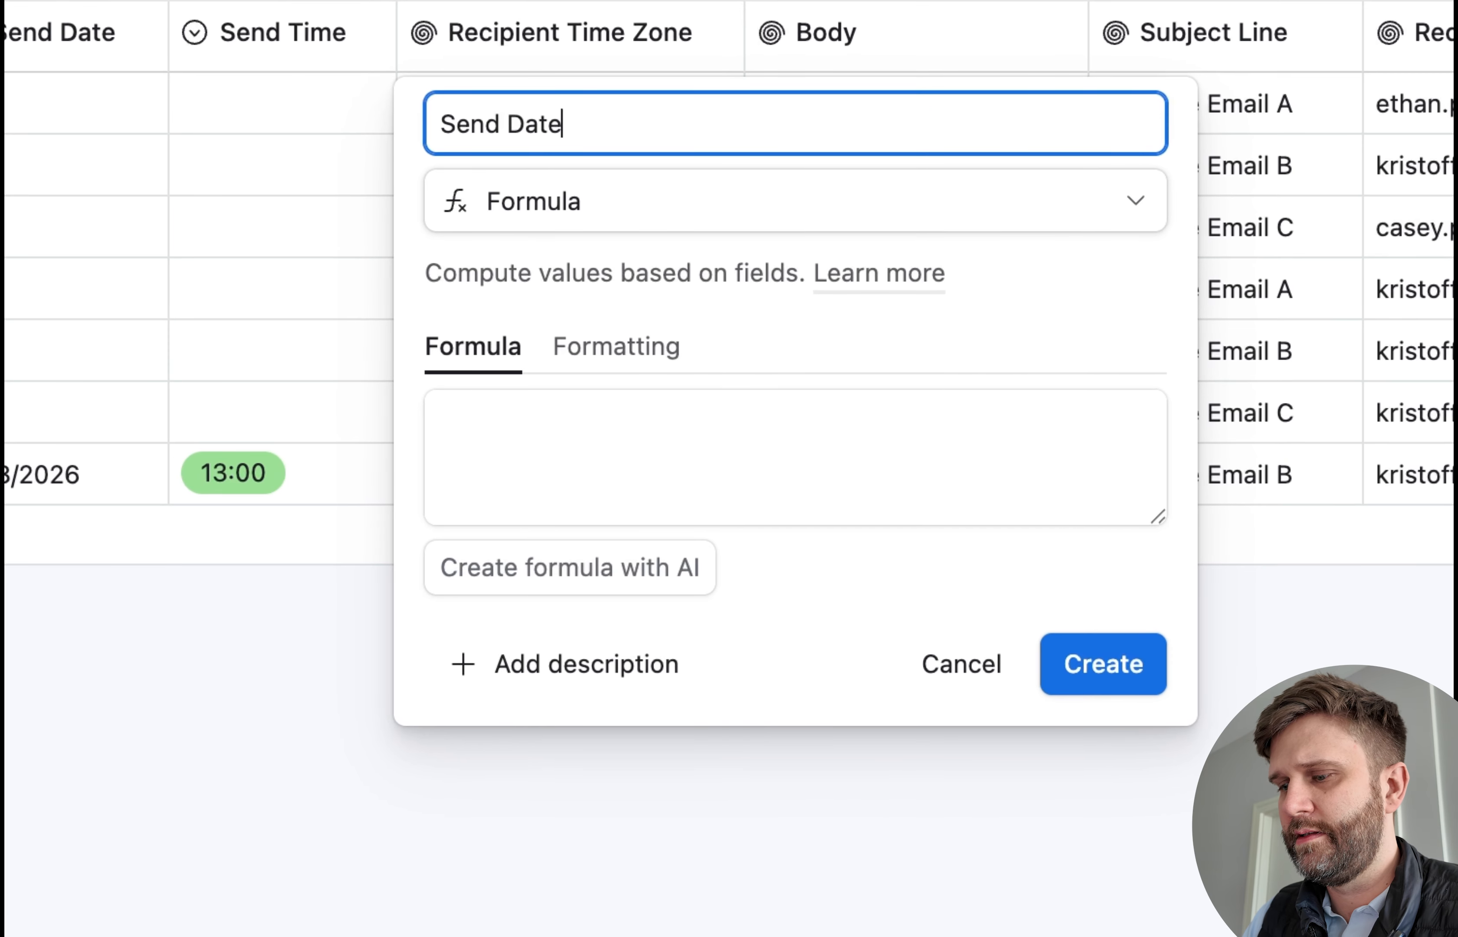
{"action": "type", "text": "/Time"}
Create the Send Date/Time field with the formula DATETIME_PARSE(DATETIME_FORMAT({Send Date}, 'YYYY-MM-DD') & ' ' & {Send Time}, 'YYYY-MM-DD HH:mm')
{"action": "left_click", "coordinate": [479, 491]}
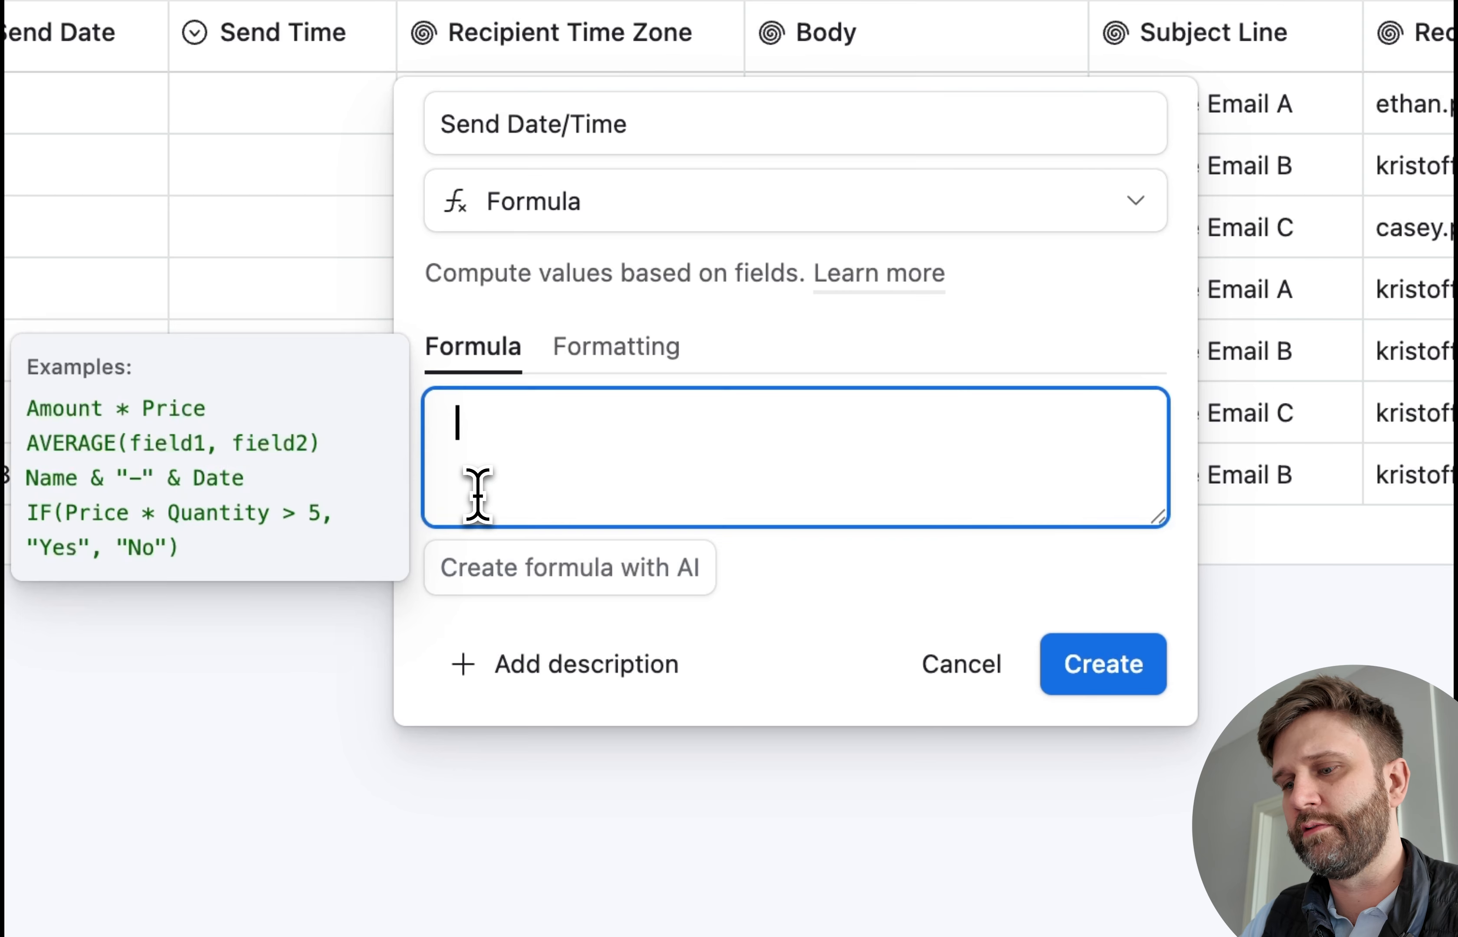
{"action": "type", "text": "DATETIME_PARSE(   DATETIME_FORMAT({Send Date}, 'YYYY-MM-DD') & ' ' & {Send Time},   'YYYY-MM-DD HH:mm' )"}
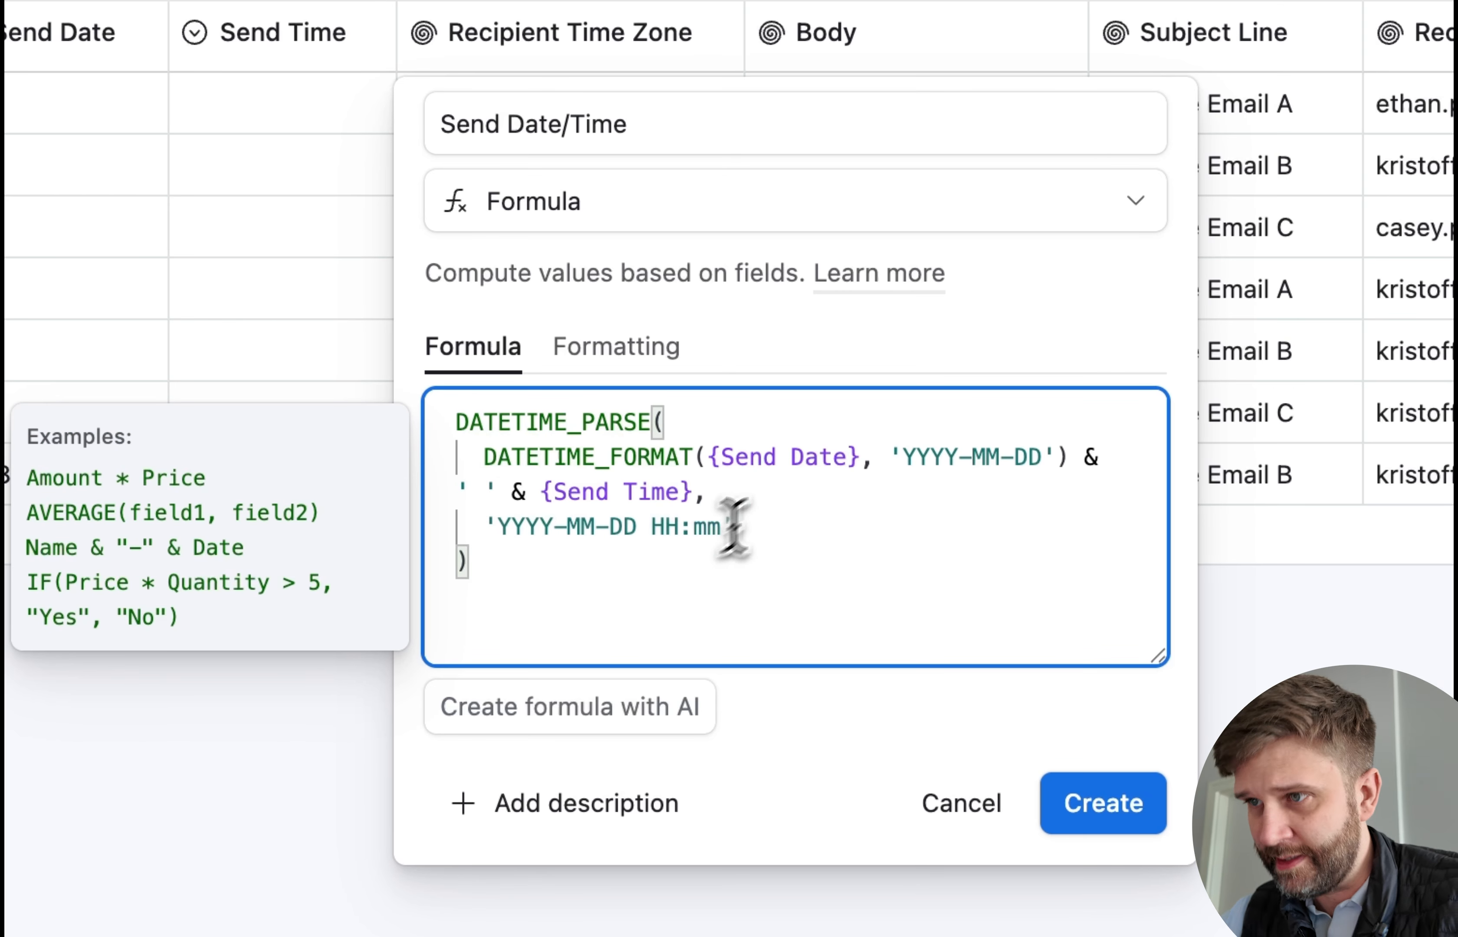
{"action": "left_click_drag", "start_coordinate": [531, 612], "coordinate": [399, 423]}
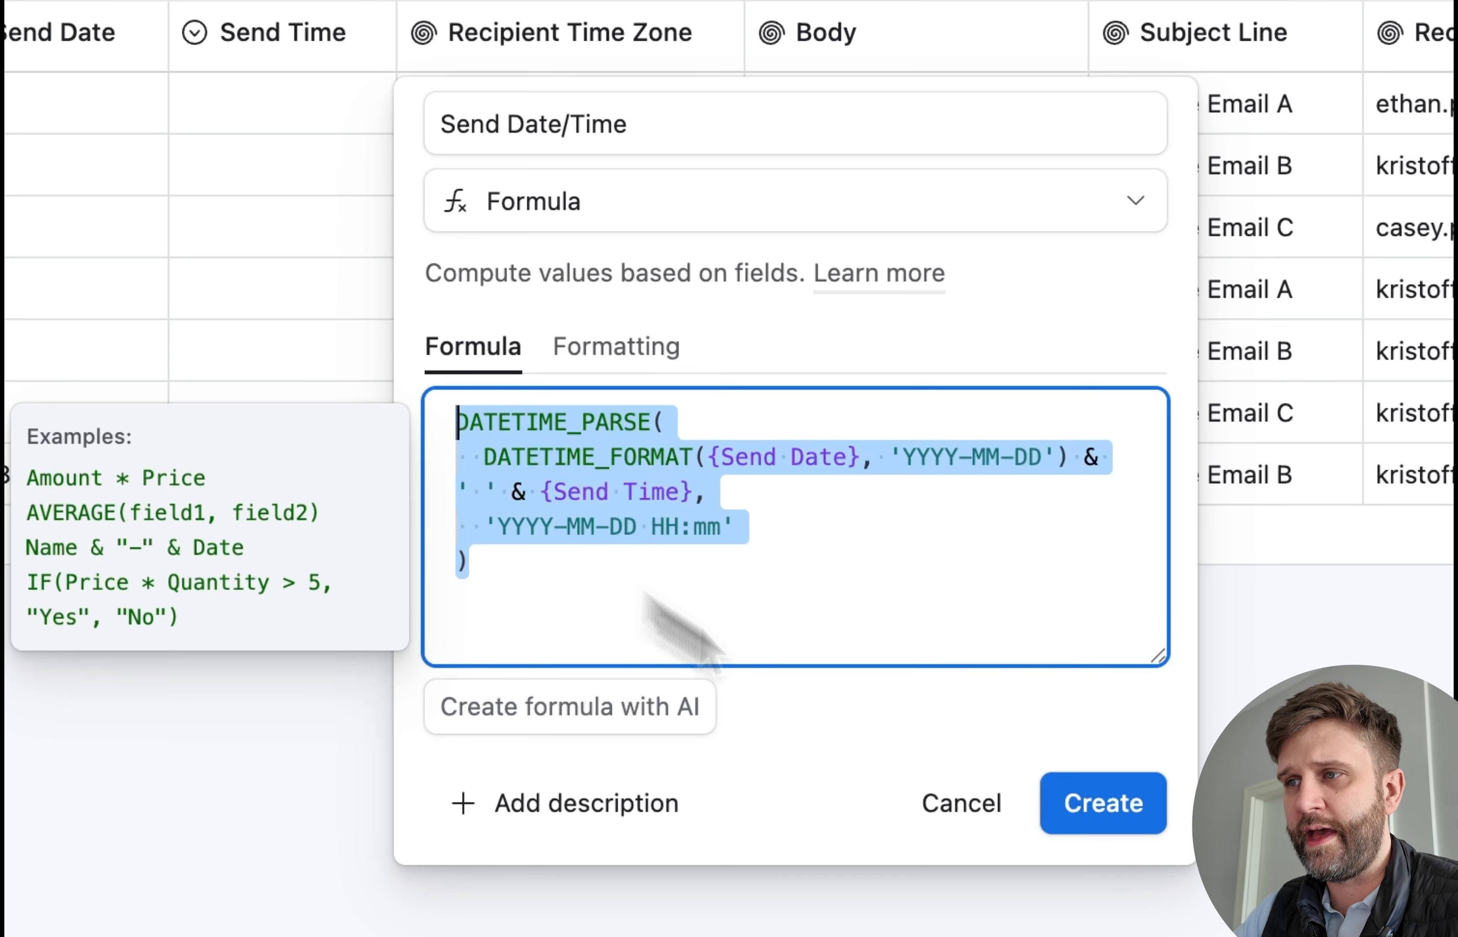
{"action": "left_click", "coordinate": [715, 630]}
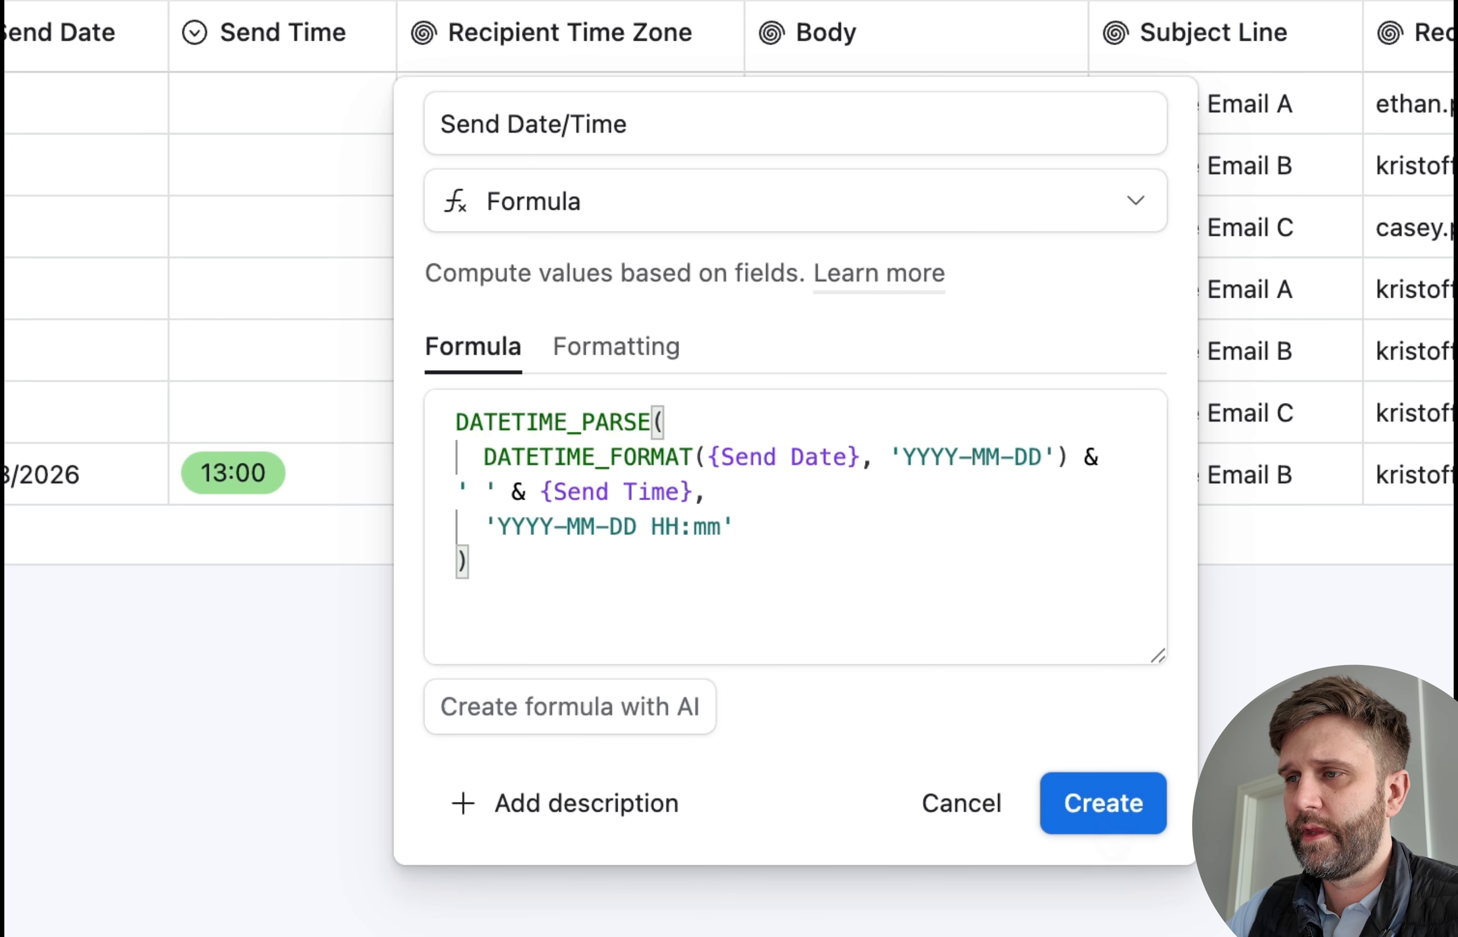
{"action": "left_click", "coordinate": [1101, 821]}
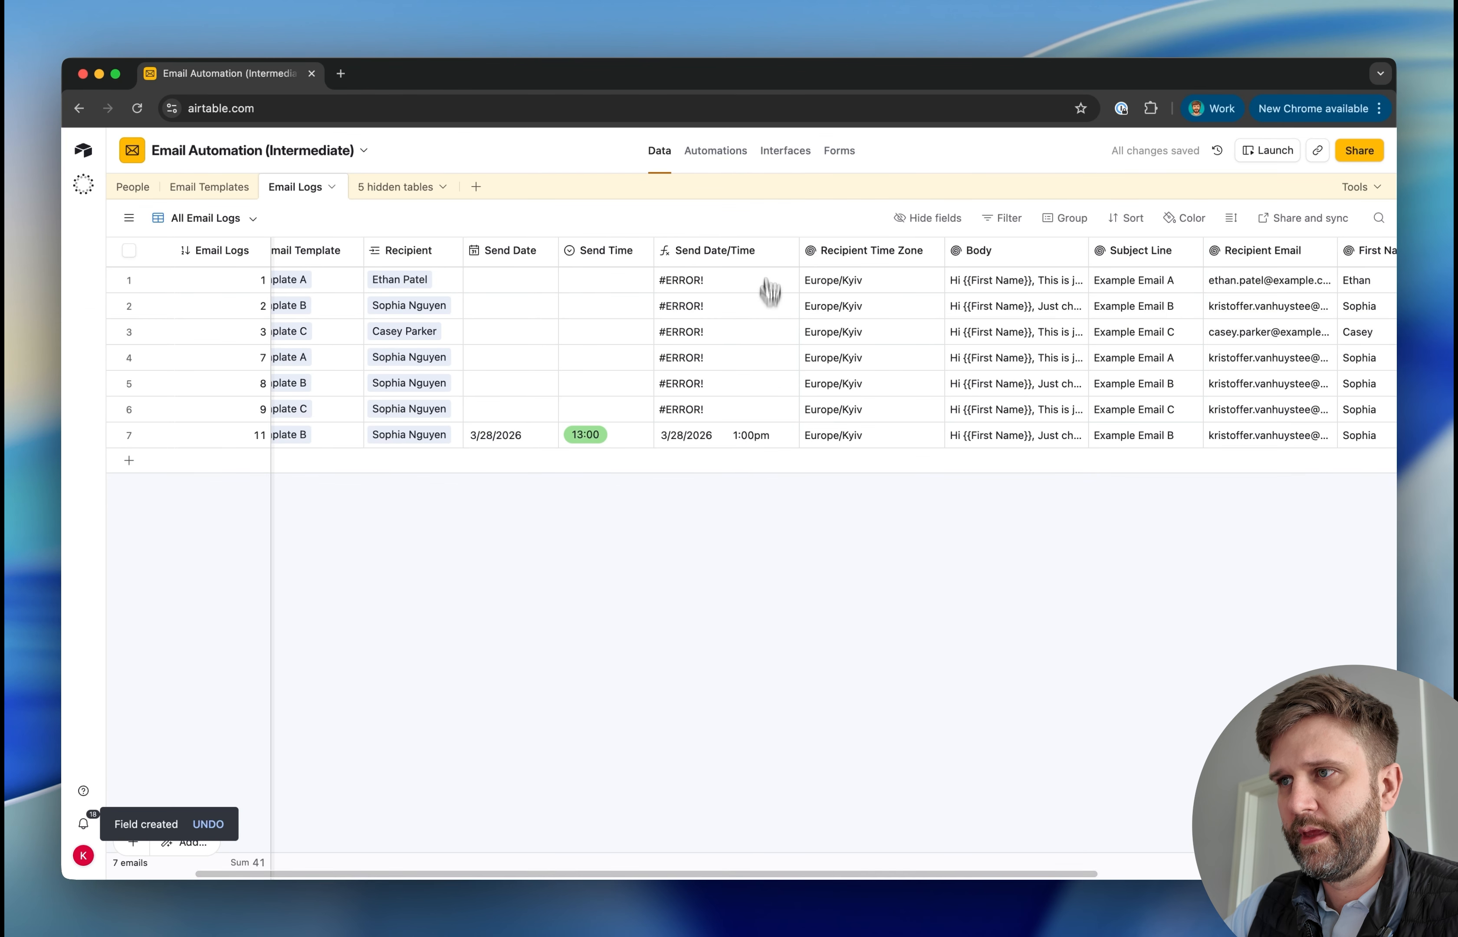
Wrap the Send Date/Time formula in IF({Send Date}, ...) so it only calculates when a send date exists
{"action": "left_click", "coordinate": [712, 408]}
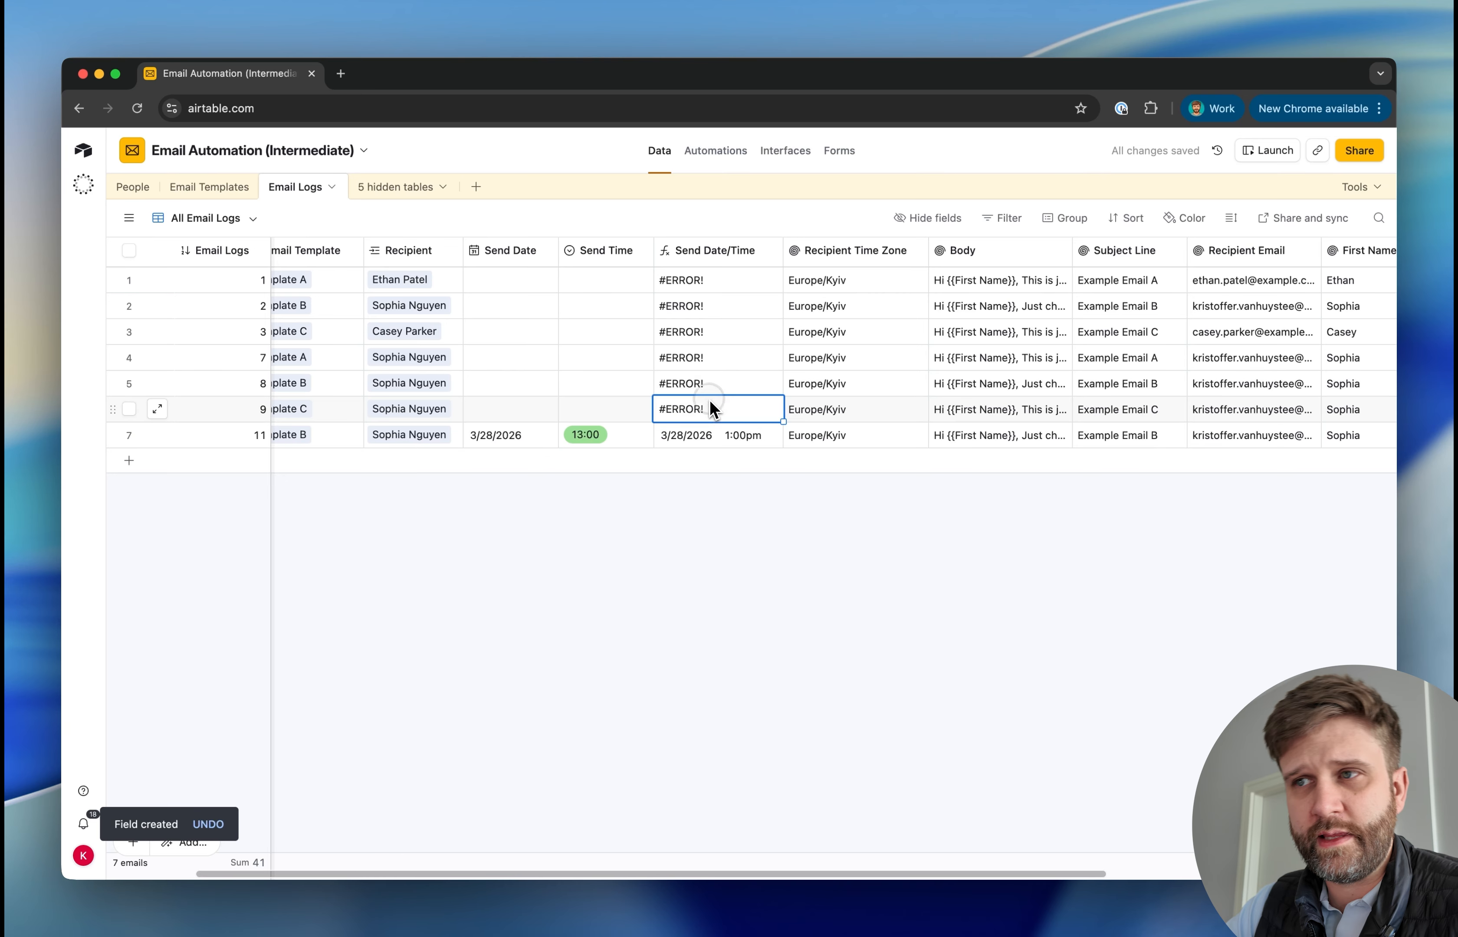
{"action": "left_click", "coordinate": [509, 410]}
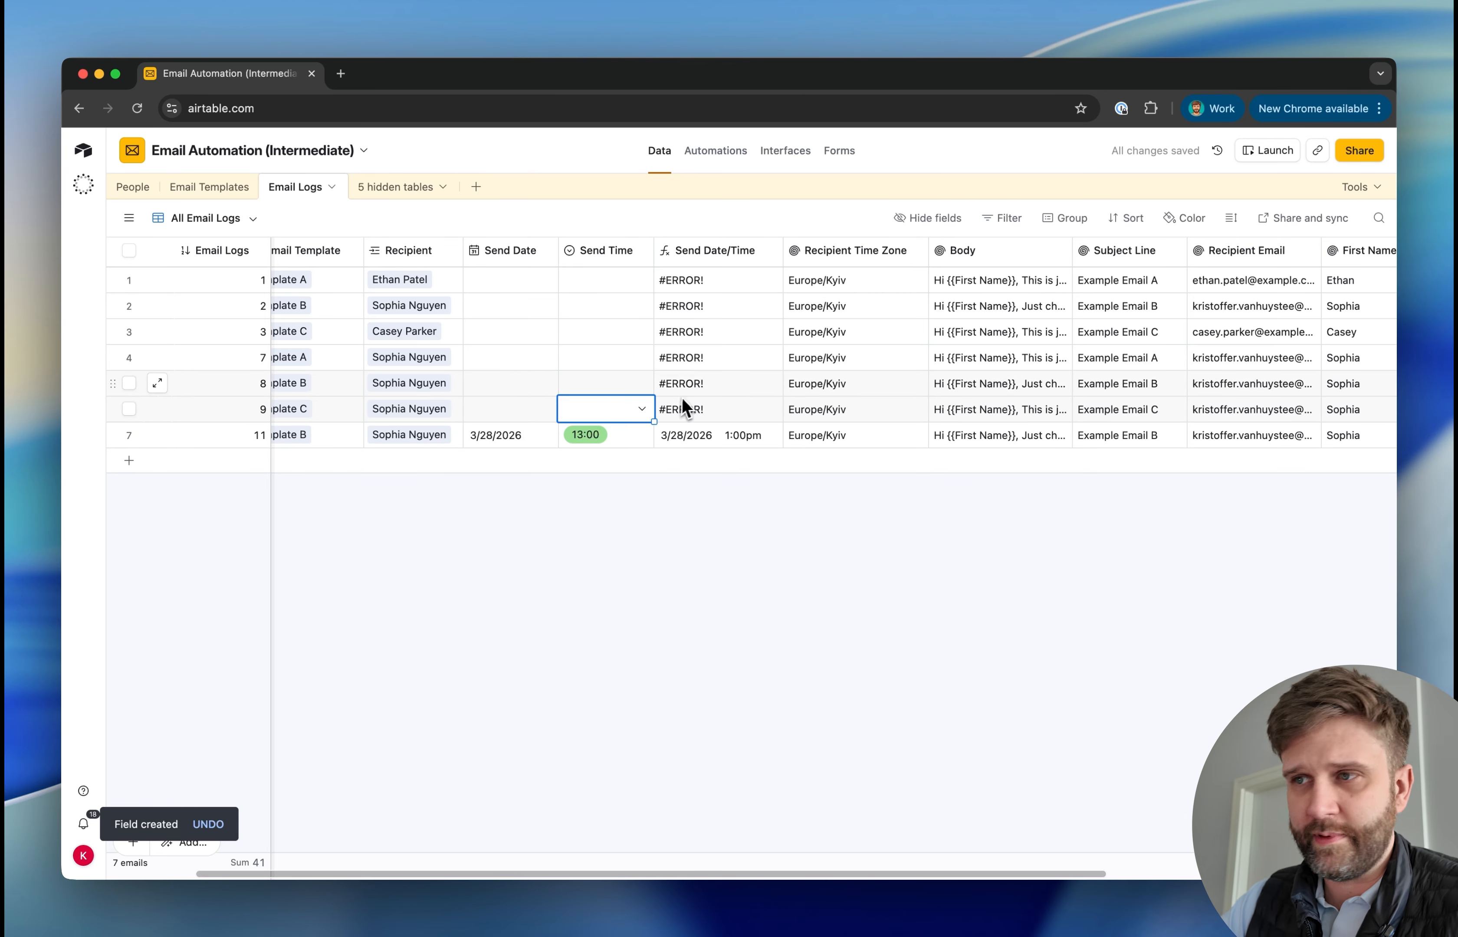
{"action": "double_click", "coordinate": [717, 257]}
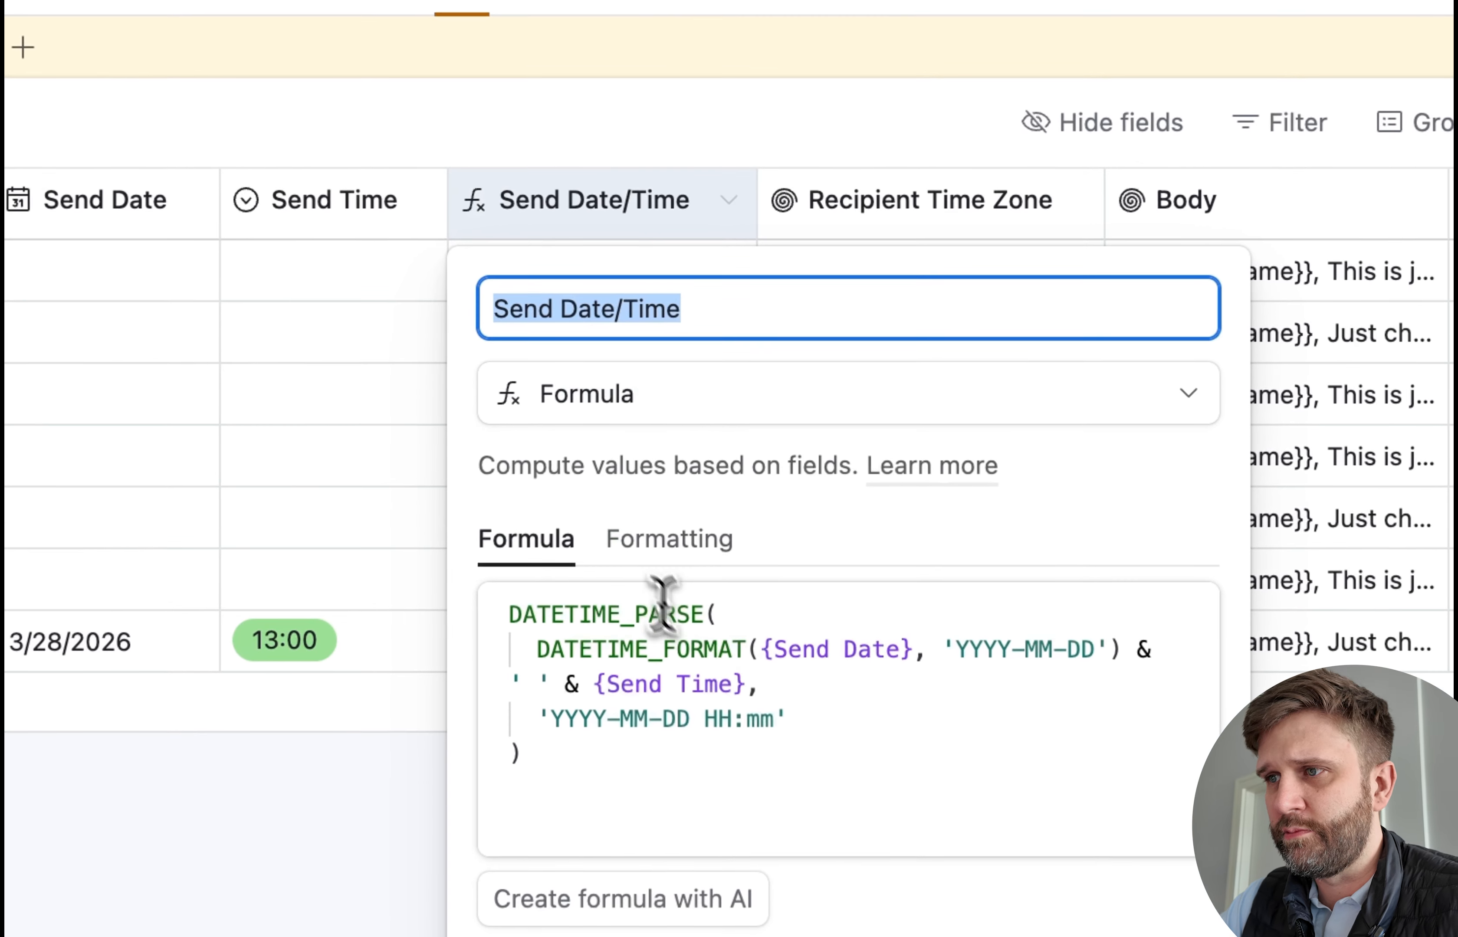
{"action": "left_click_drag", "start_coordinate": [913, 650], "coordinate": [763, 649]}
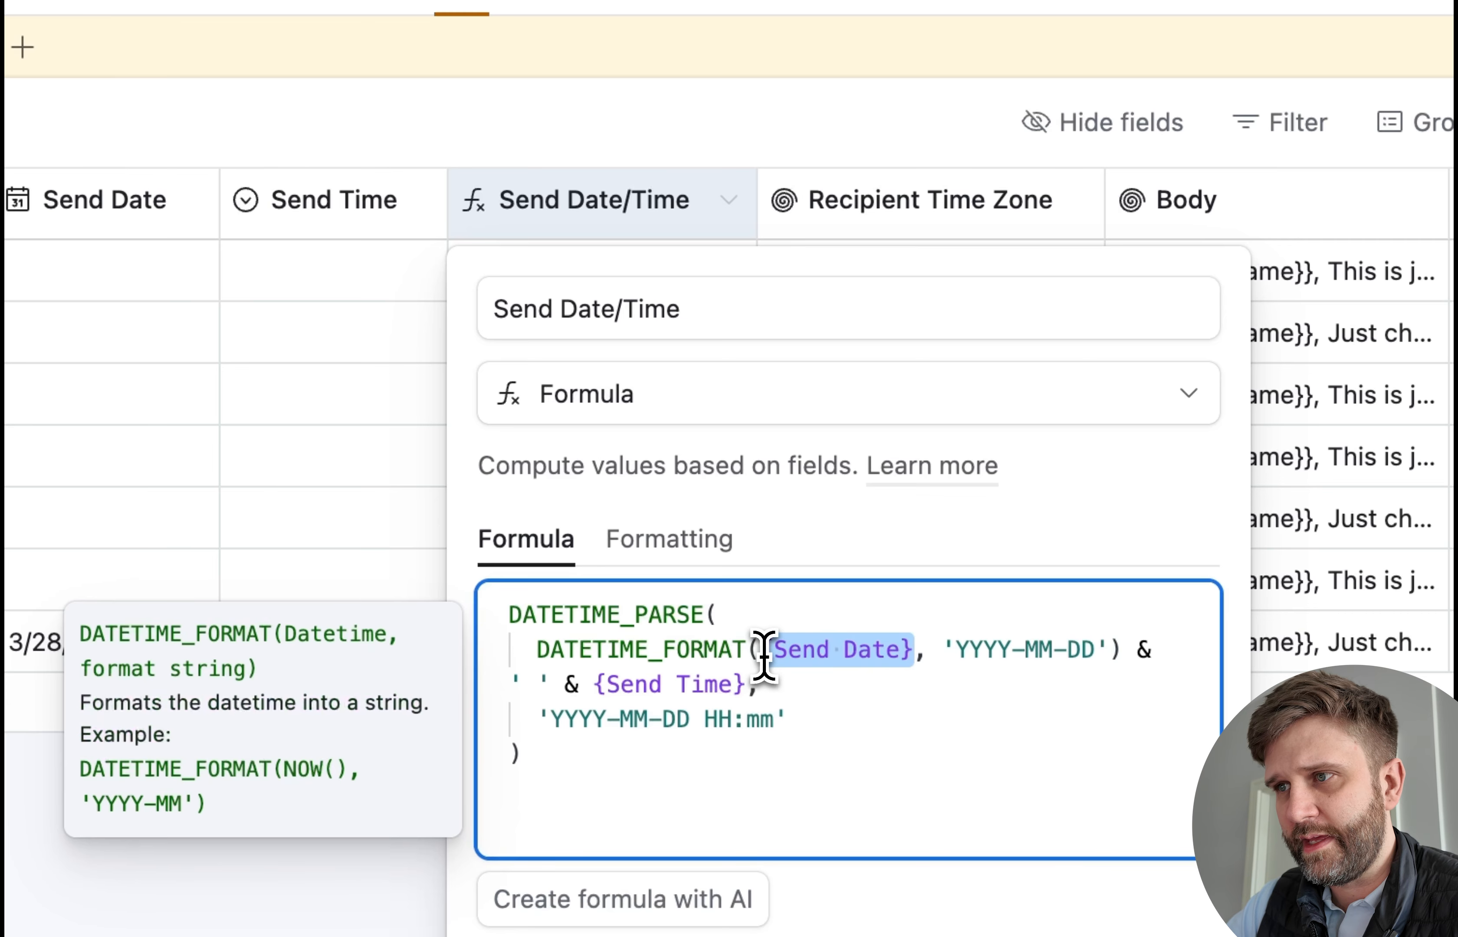
{"action": "left_click", "coordinate": [515, 607]}
{"action": "type", "text": "IF({Send Date},"}
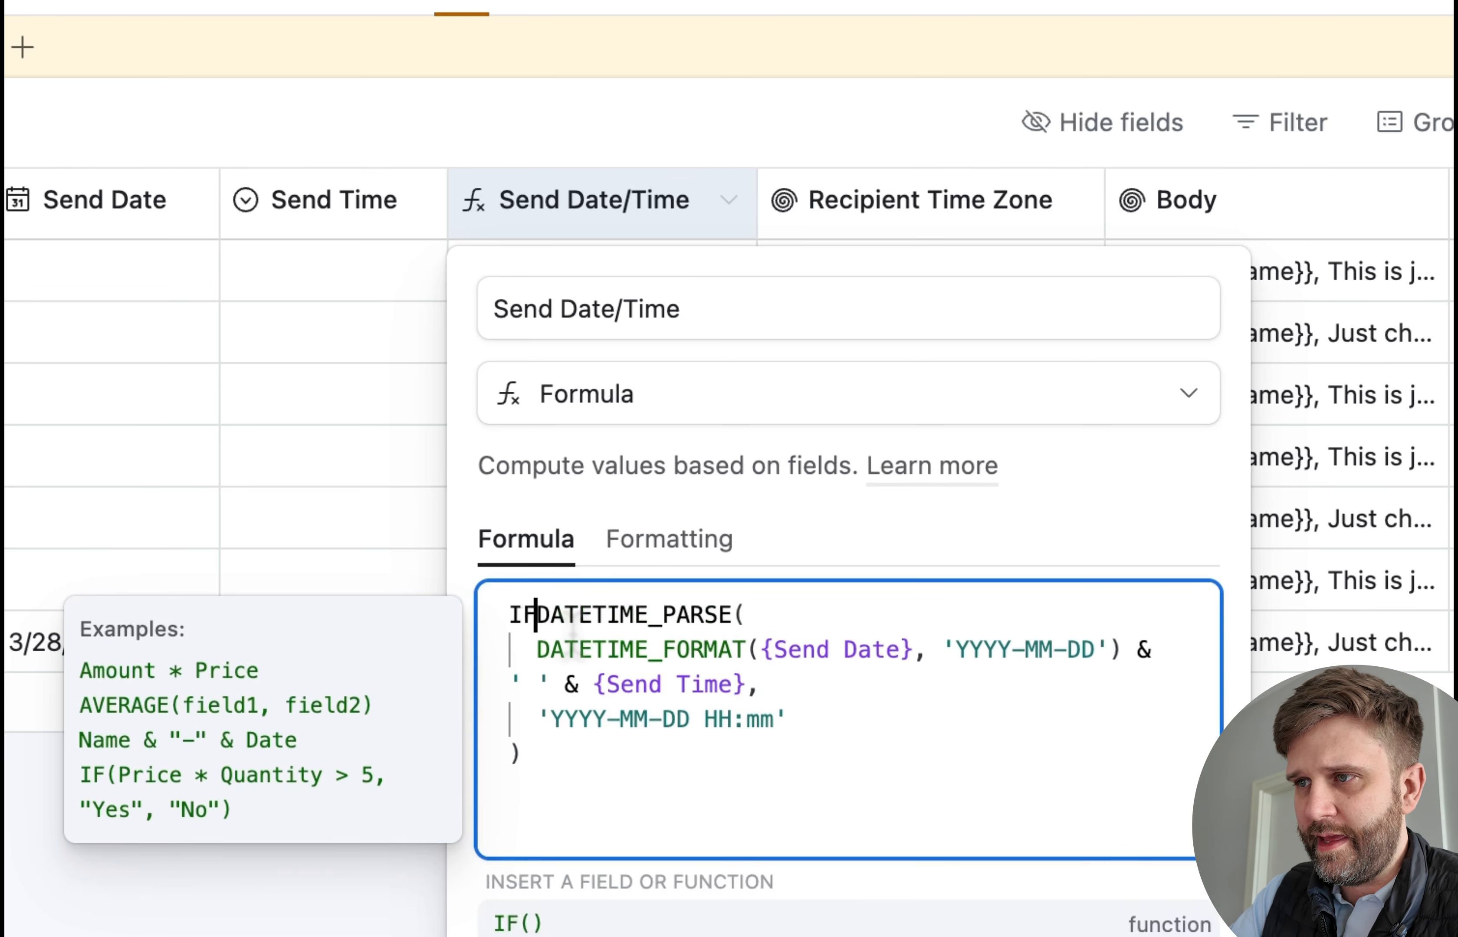
{"action": "left_click", "coordinate": [732, 773]}
{"action": "type", "text": ")"}
{"action": "left_click", "coordinate": [929, 535]}
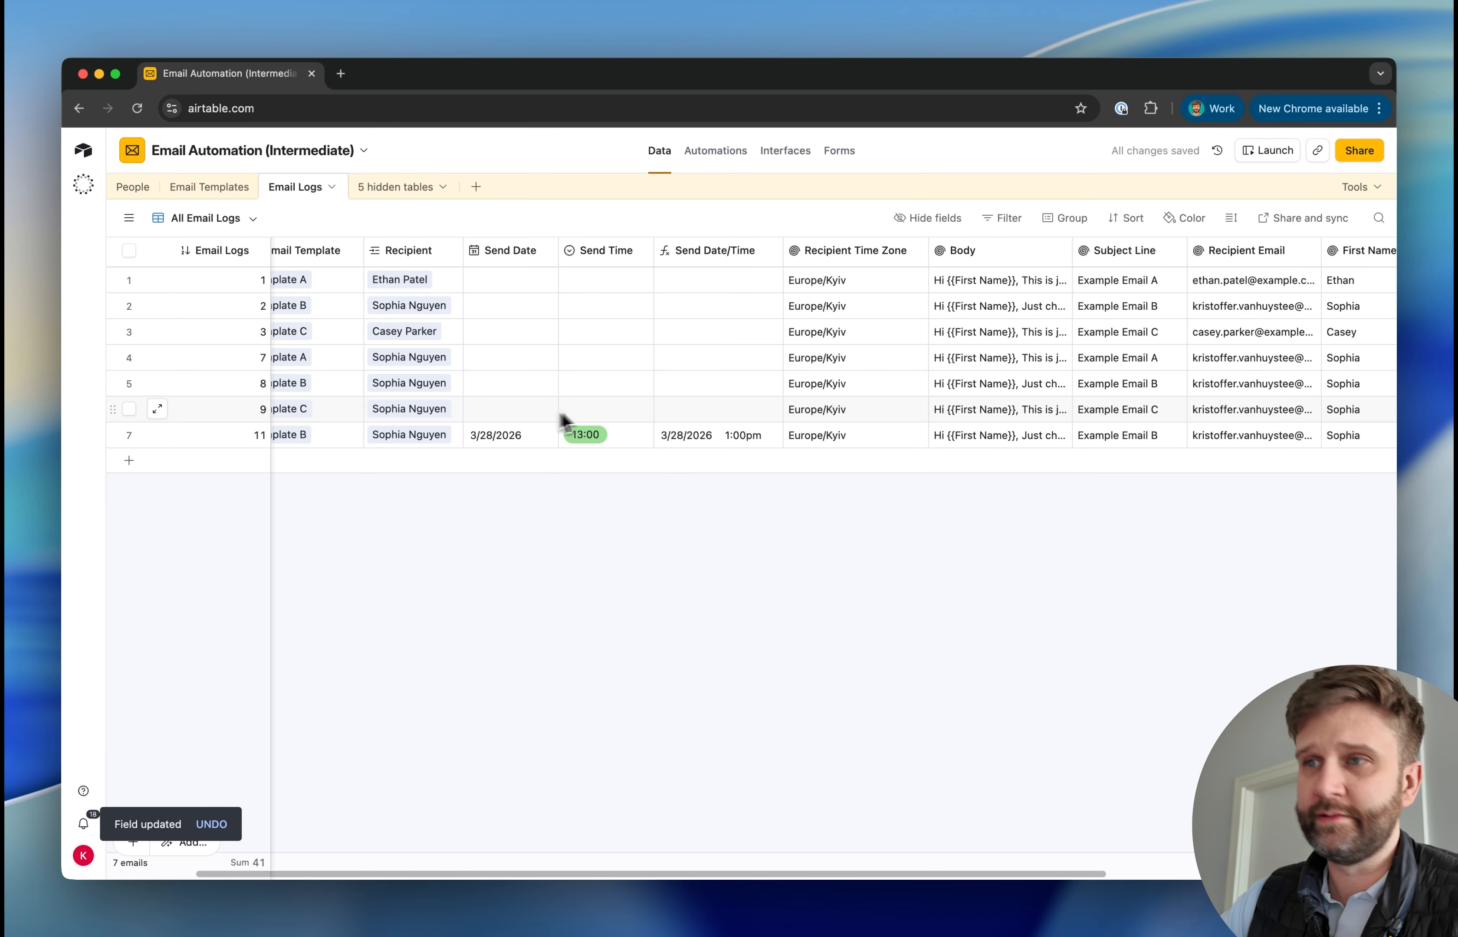
Wrap the Send Date/Time formula in an outer IF({Send Time}, ...) so it also requires a send time
{"action": "left_click", "coordinate": [496, 412]}
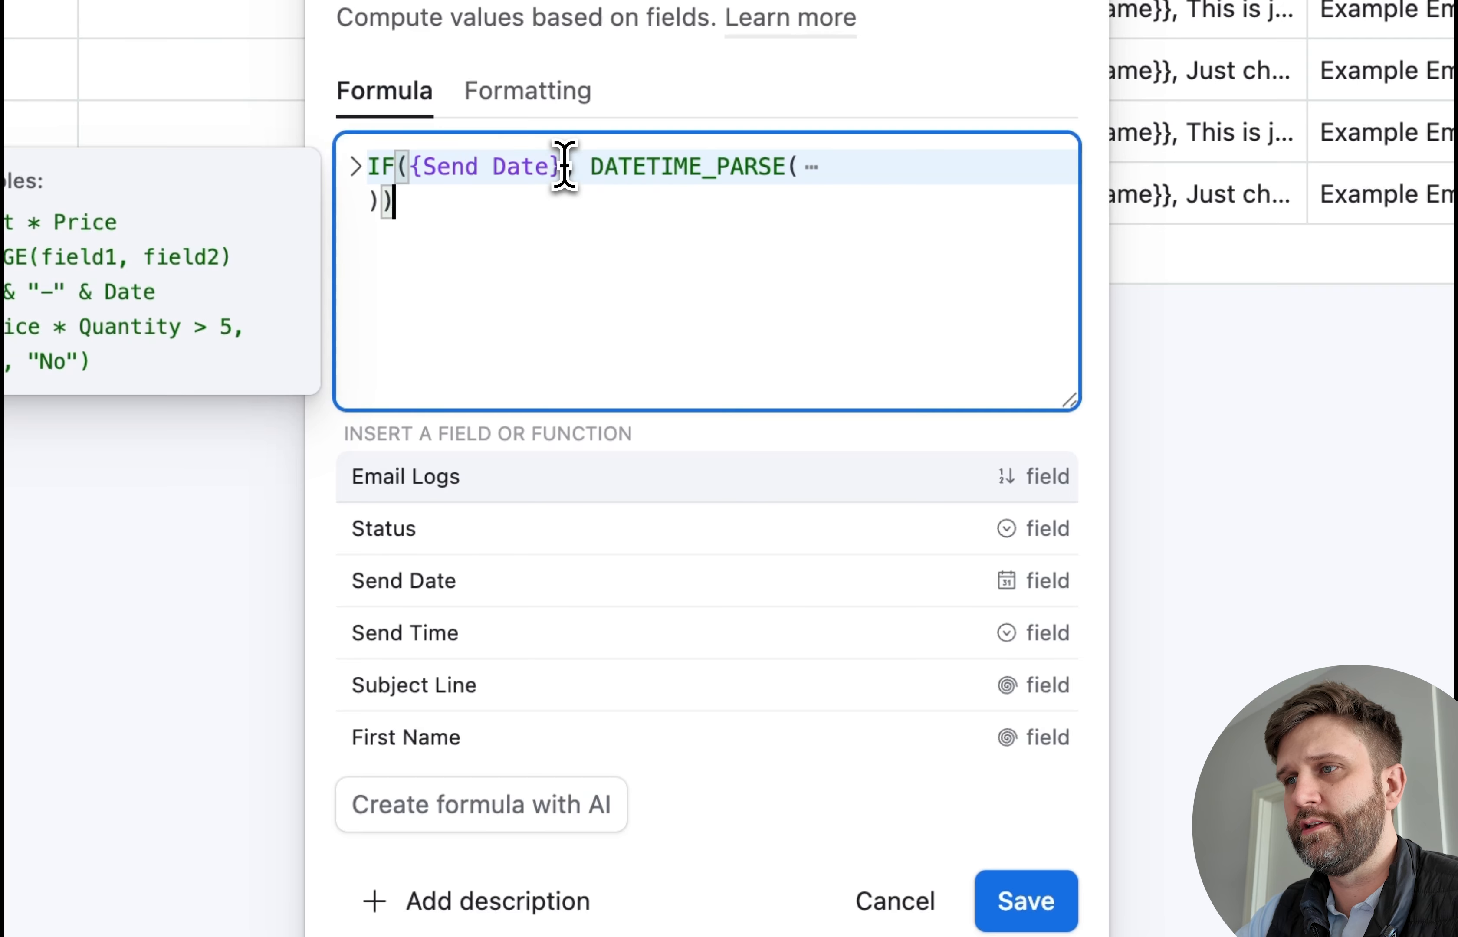
{"action": "left_click_drag", "start_coordinate": [564, 165], "coordinate": [374, 184]}
{"action": "key", "text": "ctrl+c"}
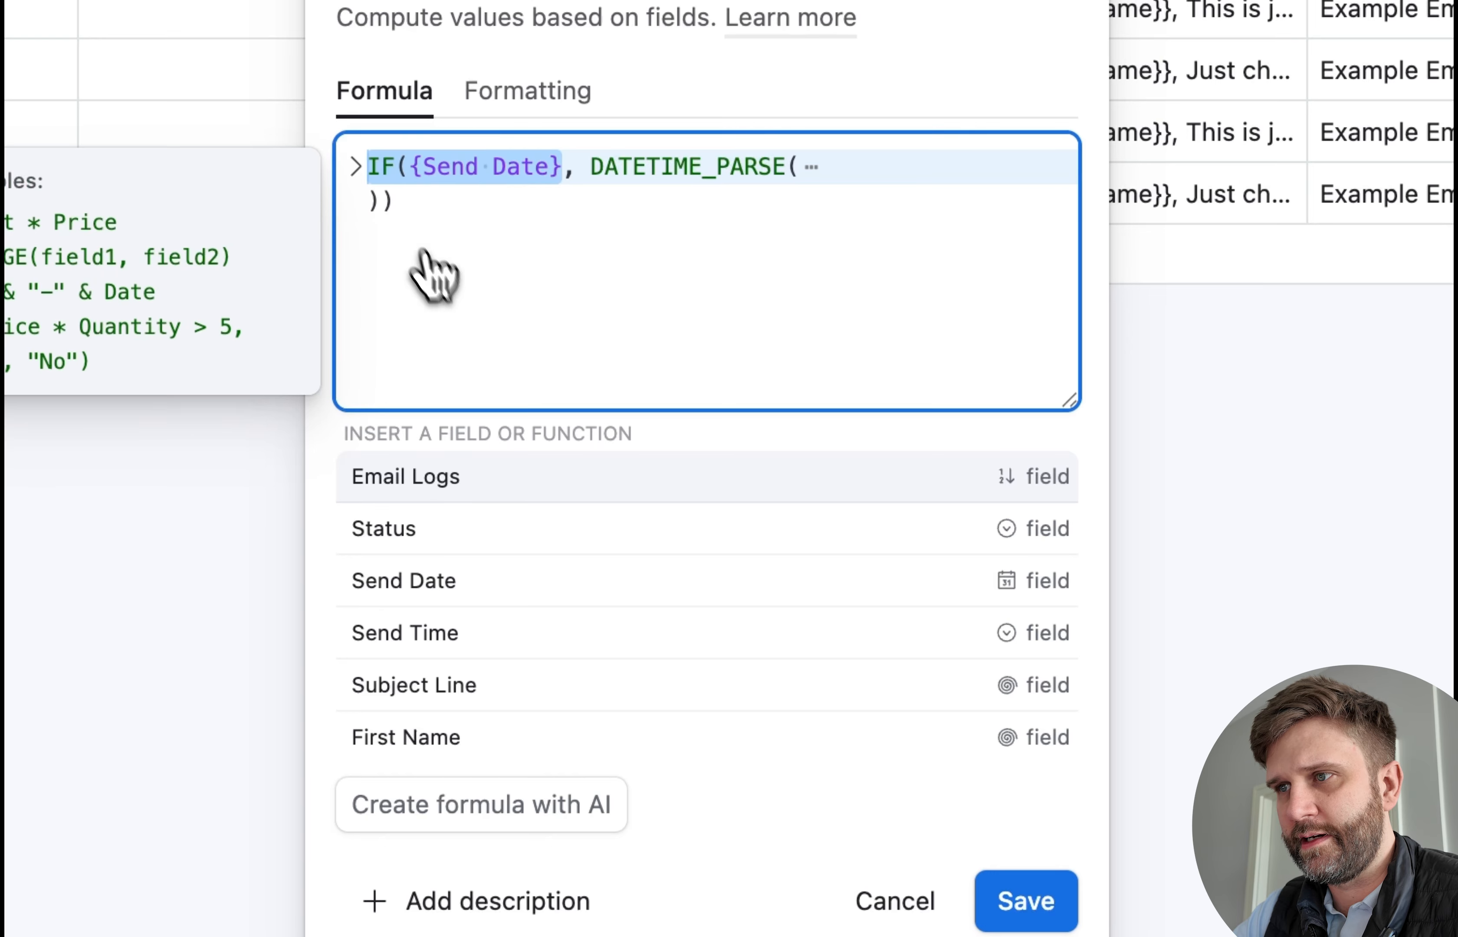
{"action": "left_click", "coordinate": [439, 270]}
{"action": "left_click", "coordinate": [369, 166]}
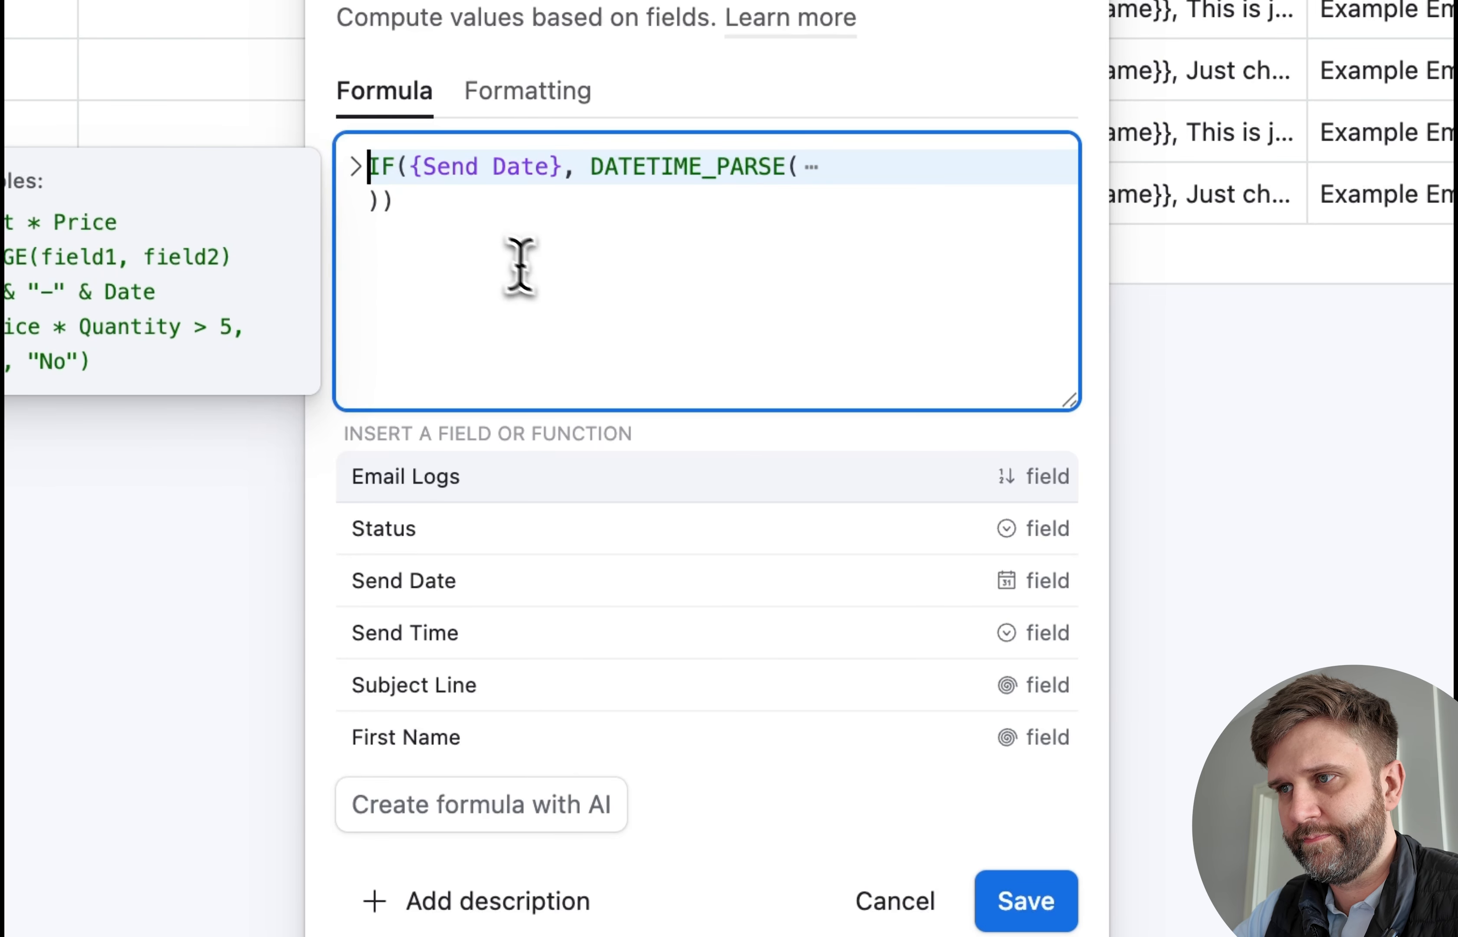
{"action": "key", "text": "ctrl+v"}
{"action": "type", "text": ","}
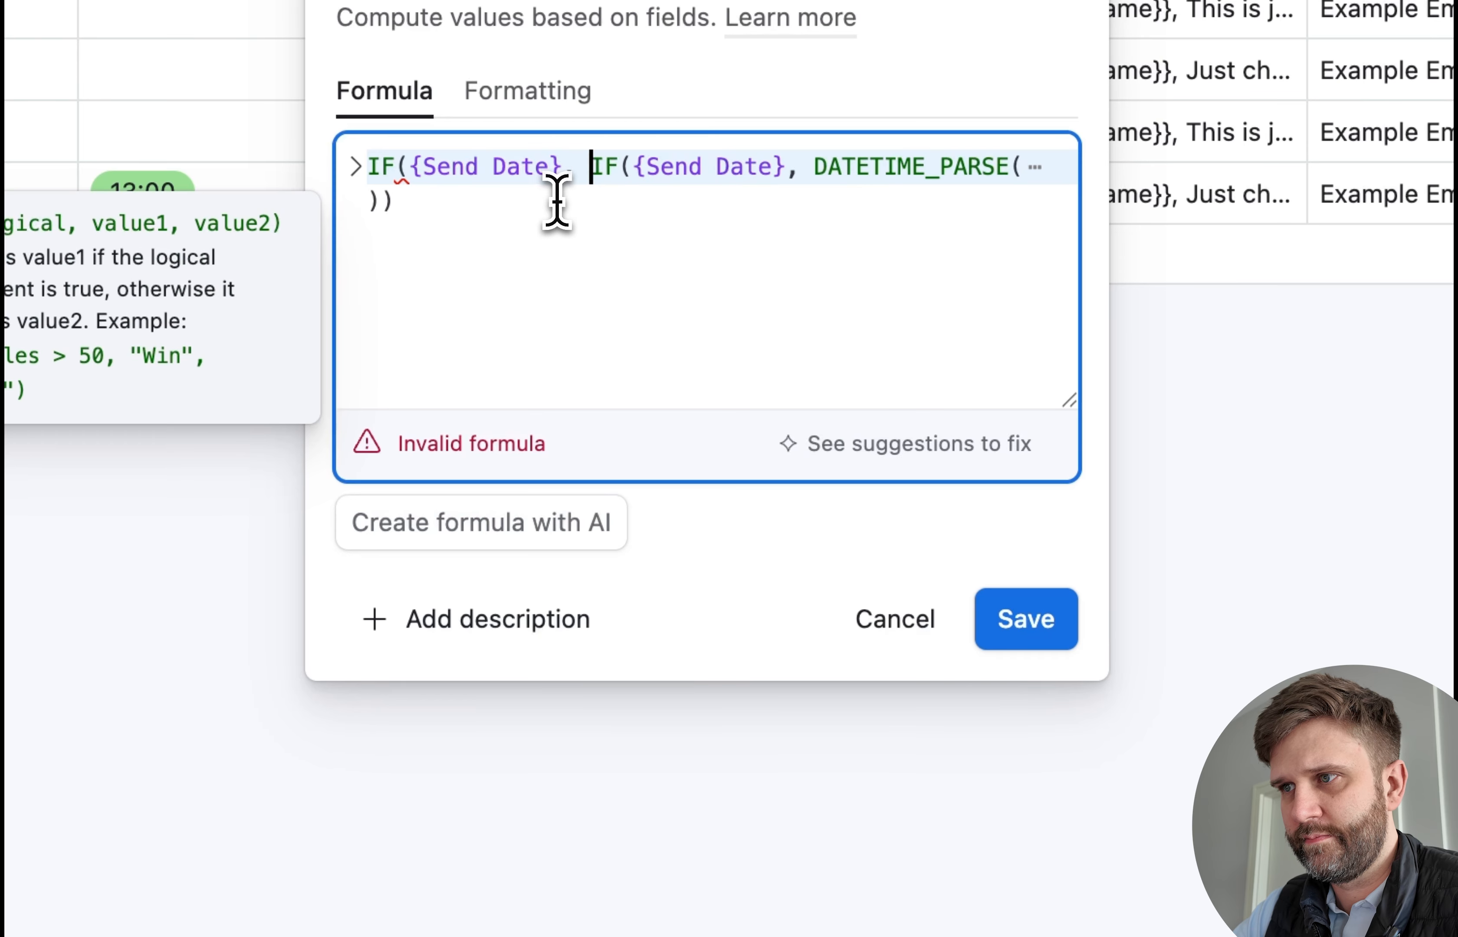
{"action": "left_click_drag", "start_coordinate": [547, 184], "coordinate": [492, 176]}
{"action": "type", "text": "Time"}
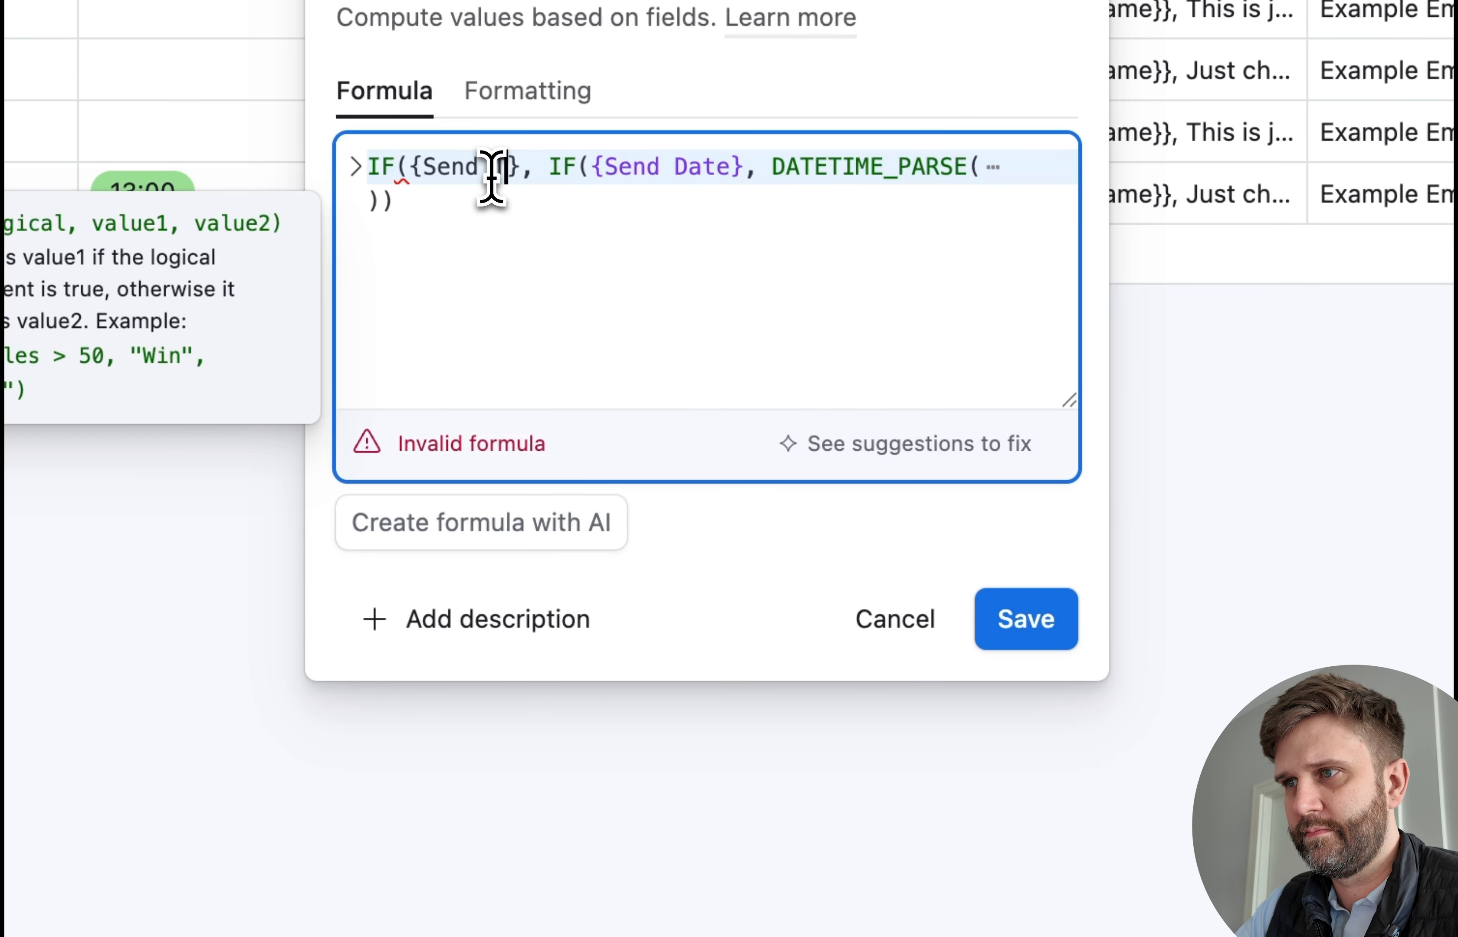
{"action": "left_click", "coordinate": [452, 200]}
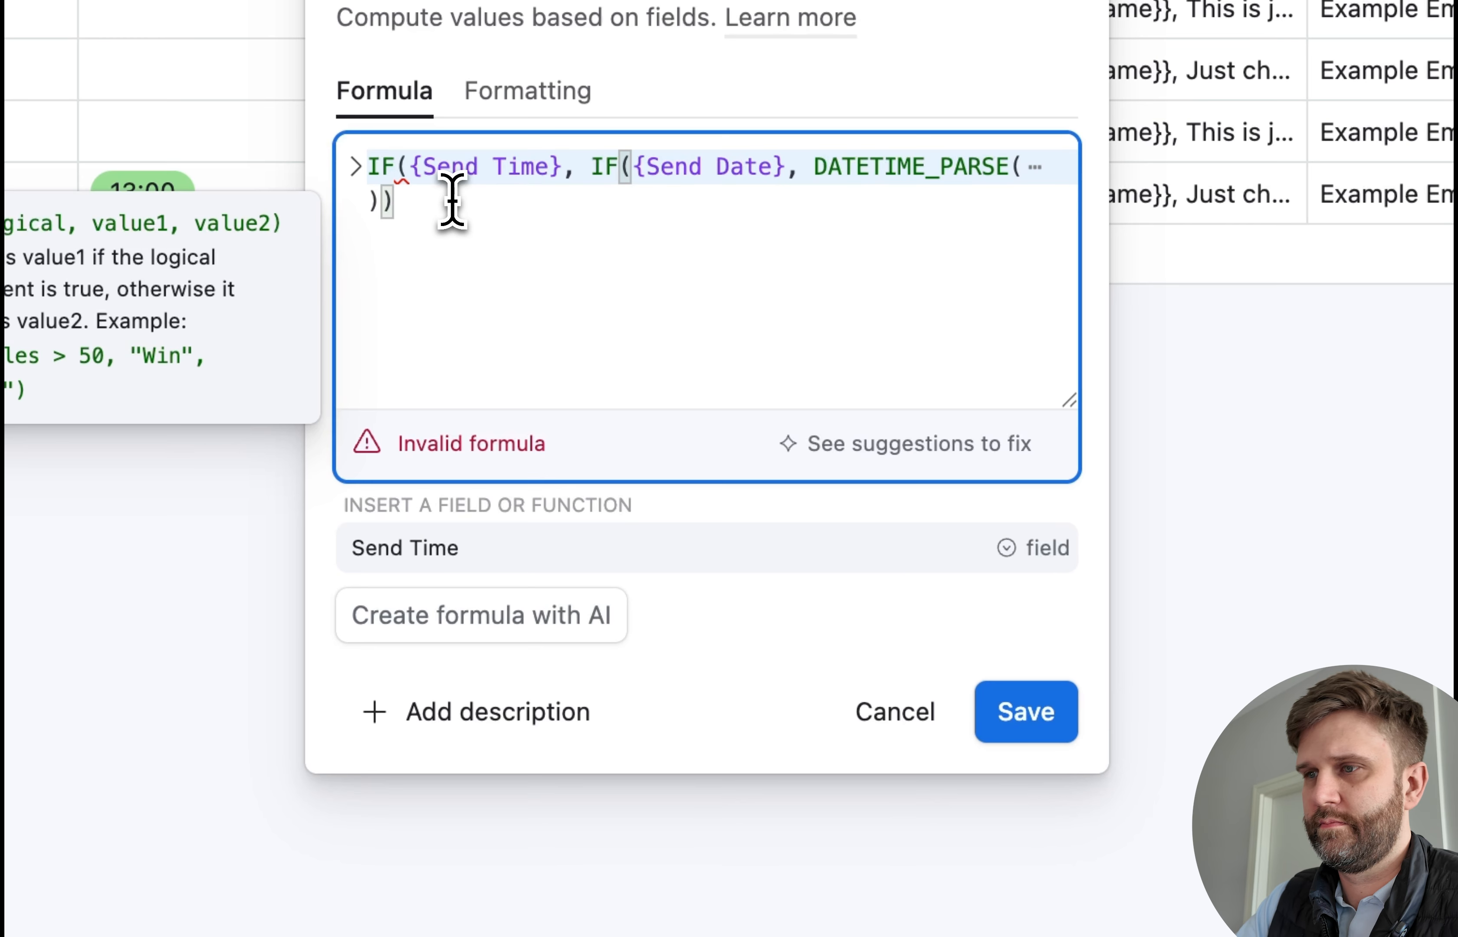
{"action": "type", "text": ")"}
{"action": "left_click", "coordinate": [1036, 555]}
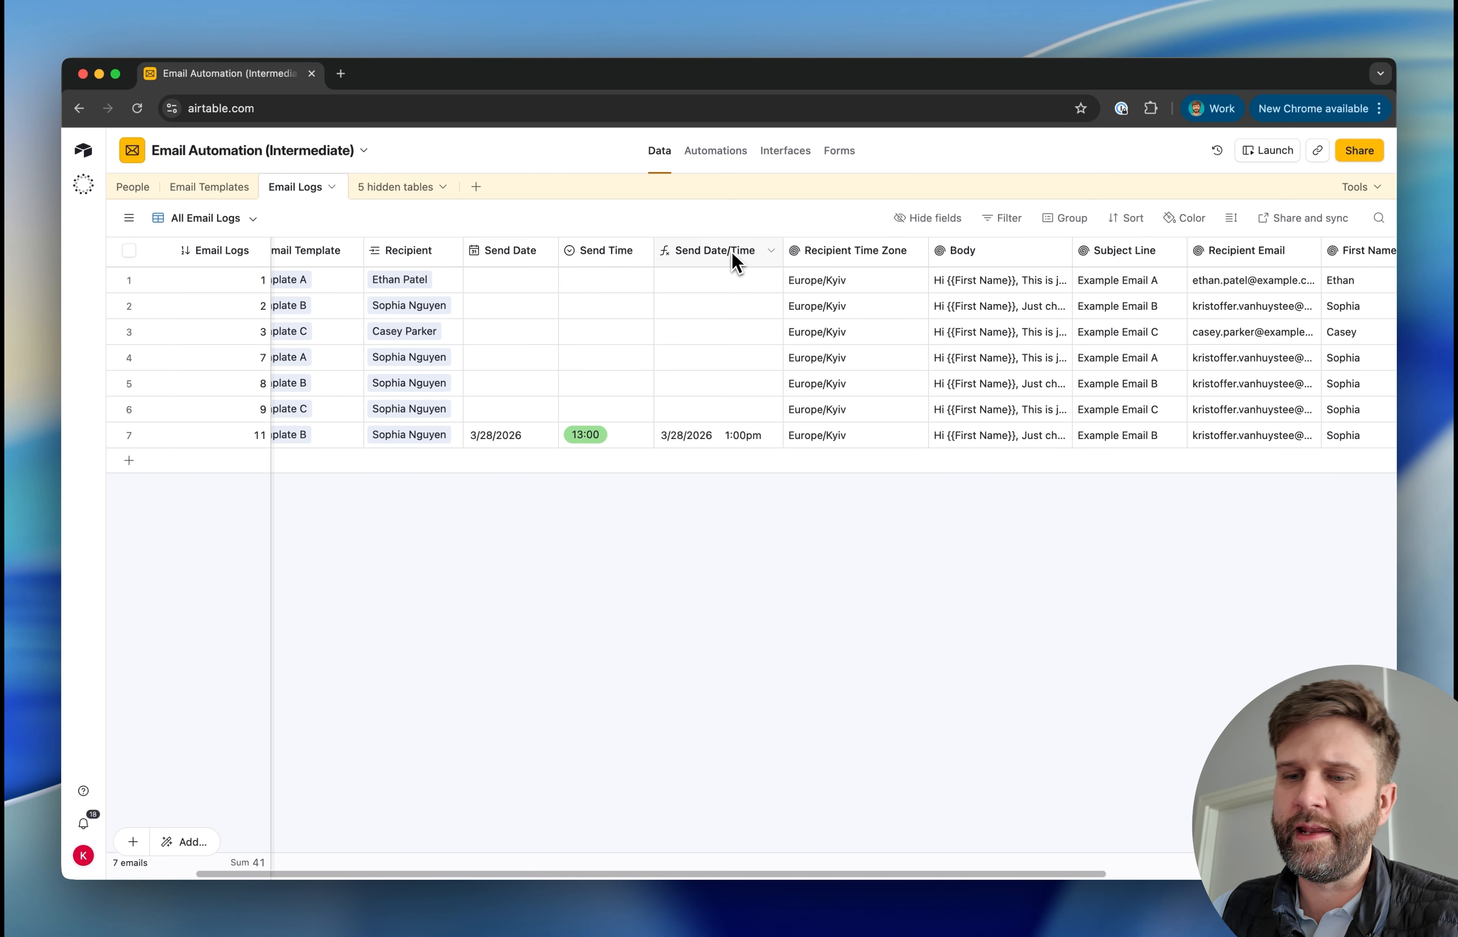
Insert a formula field directly after Send Date/Time and name it Offset from GMT
{"action": "right_click", "coordinate": [737, 263]}
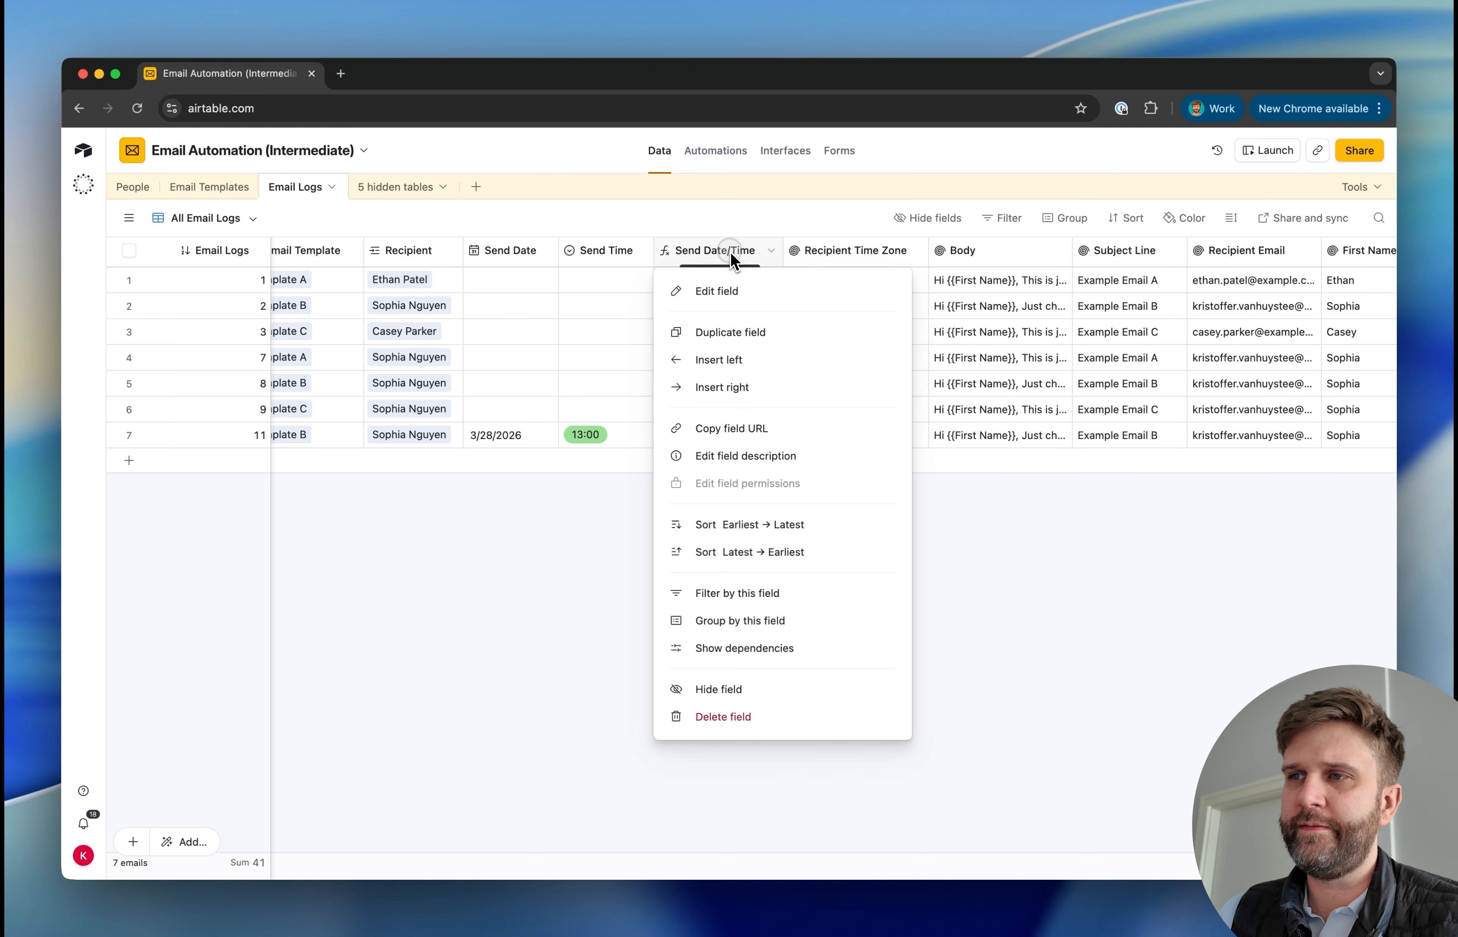
{"action": "left_click", "coordinate": [728, 395]}
{"action": "type", "text": "form"}
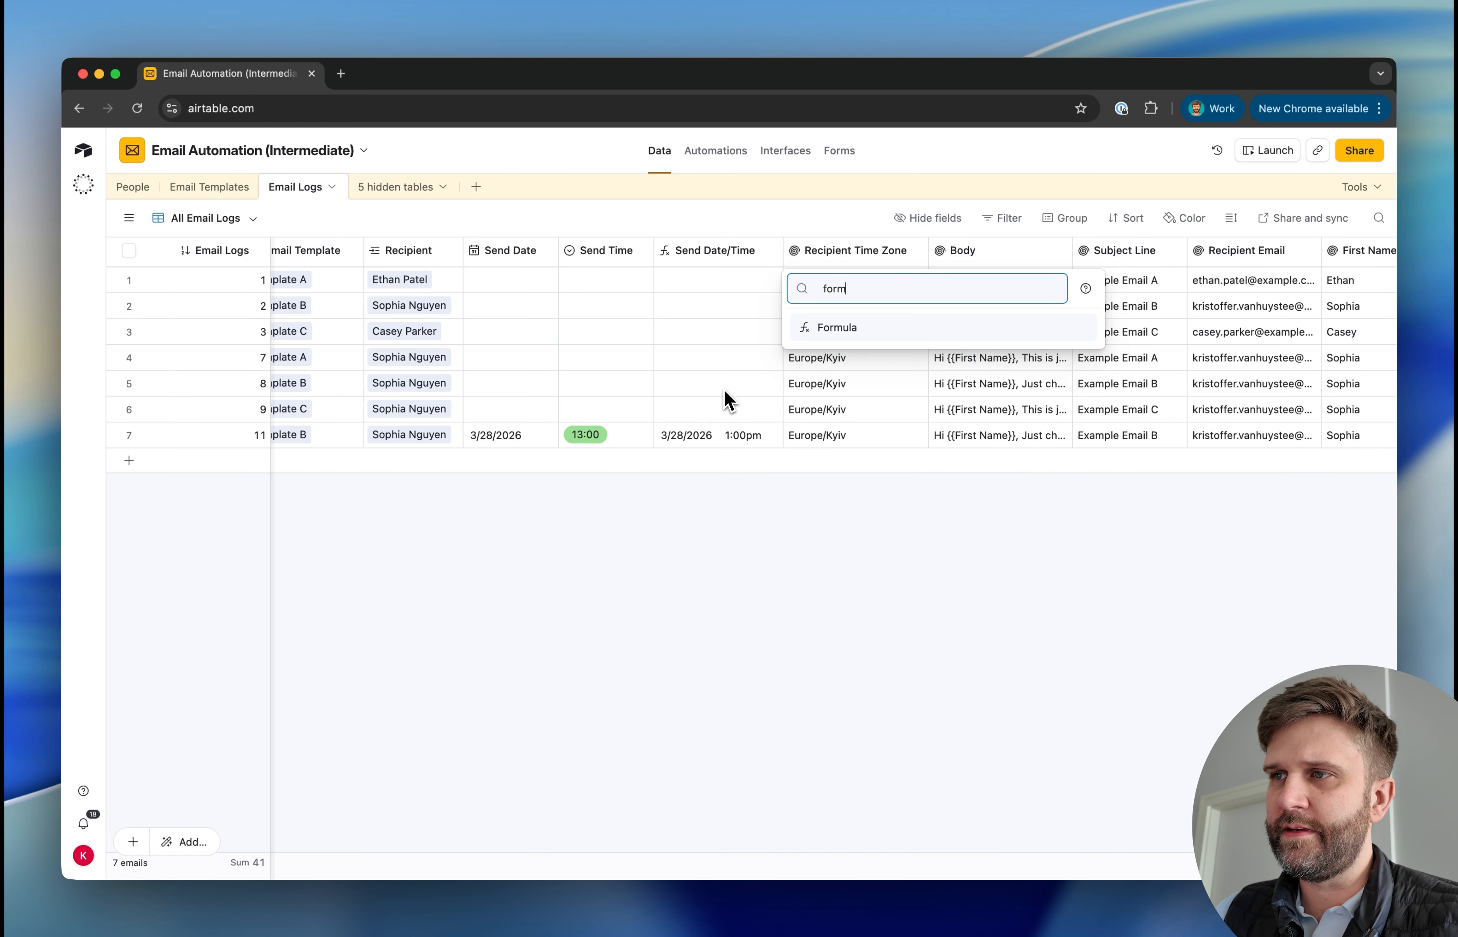
{"action": "left_click", "coordinate": [834, 331]}
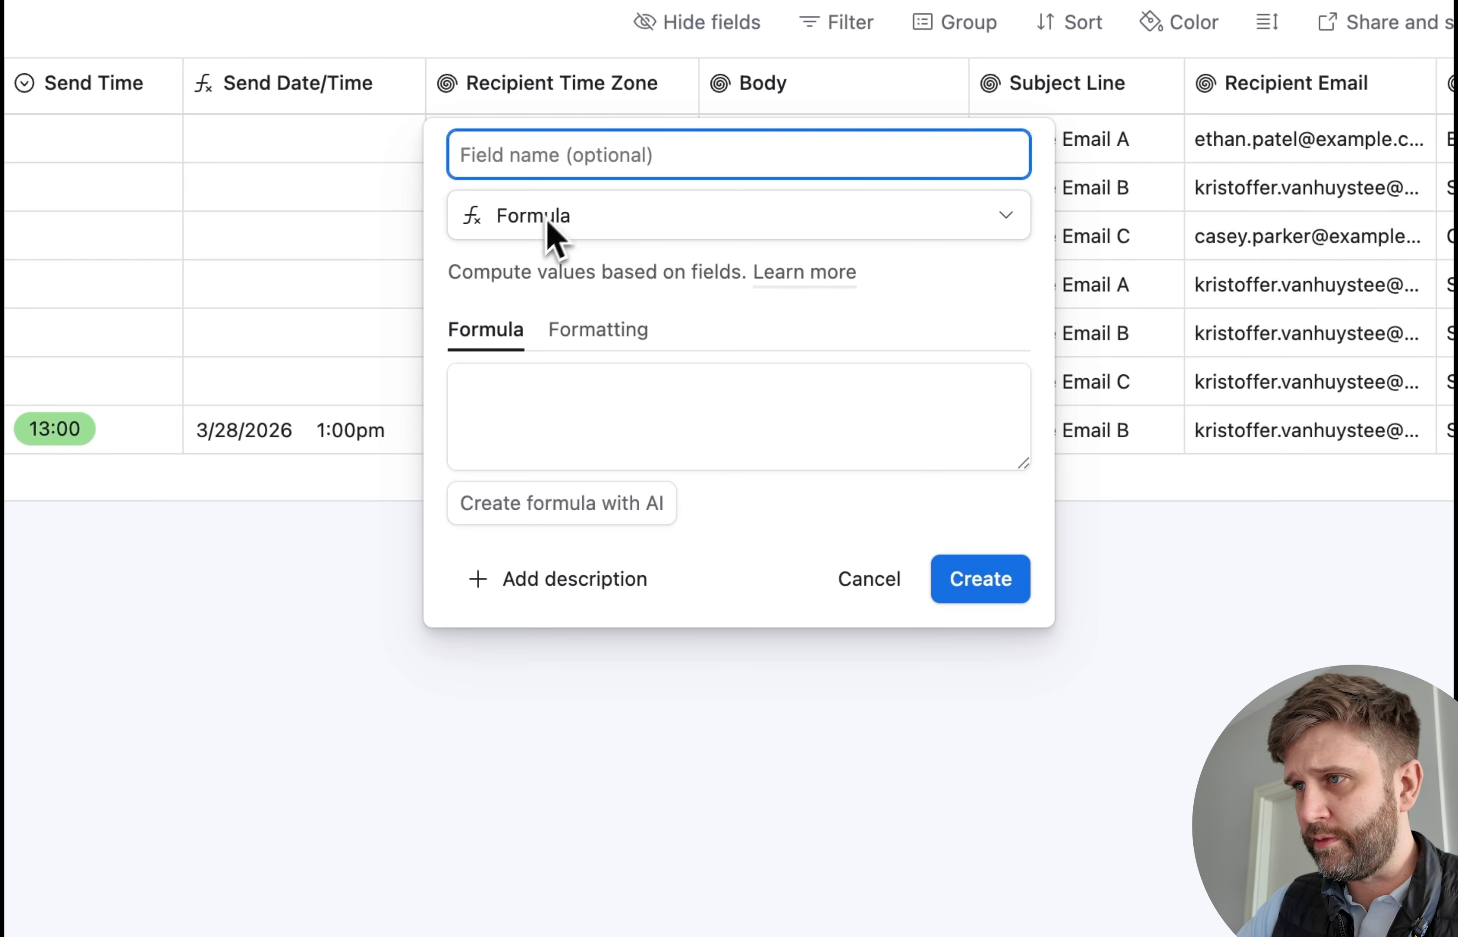
{"action": "type", "text": "Offset from GMT"}
Create the Offset from GMT field with the formula IF(AND({Send Date/Time},{Recipient Time Zone}),DATETIME_DIFF(DATETIME_FORMAT(SET_TIMEZONE({Send Date/Time}, {Recipient Time Zone}), 'M/D/YYYY HH:mm'),DATETIME_FORMAT(SET_TIMEZONE({Send Date/Time},'GMT'),'M/D/YYYY HH:mm'),'hours'))
{"action": "left_click", "coordinate": [559, 390]}
{"action": "type", "text": "IF(AND({Send Date/Time},{Recipient Time Zone}),DATETIME_DIFF(DATETIME_FORMAT(SET_TIMEZONE({Send Date/Time}, {Recipient Time Zone}), 'M/D/YYYY HH:mm'),DATETIME_FORMAT(SET_TIMEZONE({Send Date/Time},'GMT'),'M/D/YYYY HH:mm'),'hours'))"}
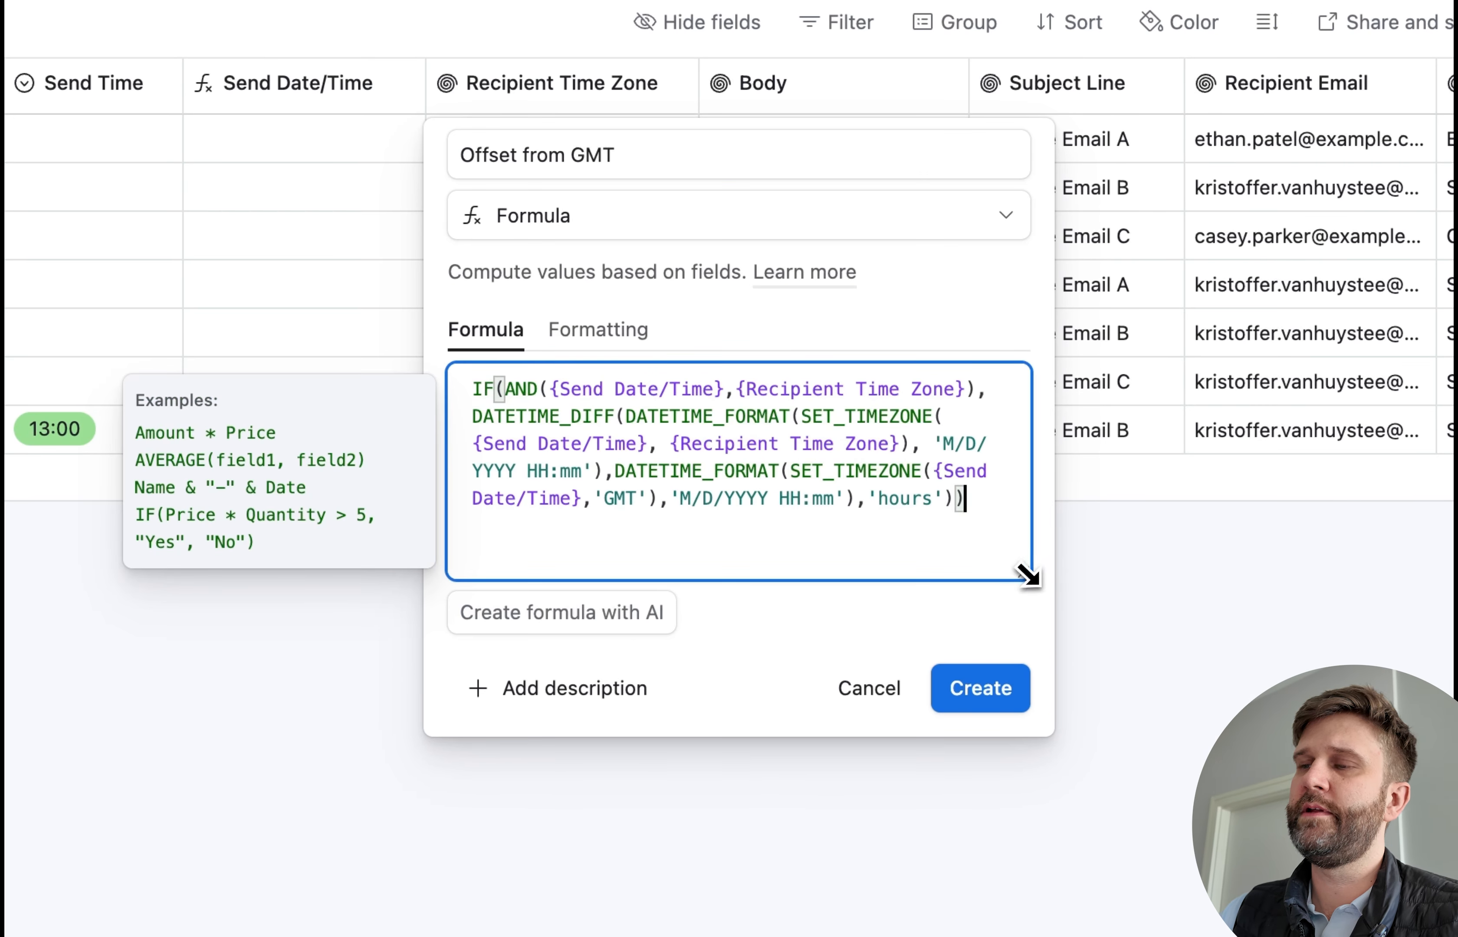
{"action": "left_click_drag", "start_coordinate": [1029, 575], "coordinate": [1022, 643]}
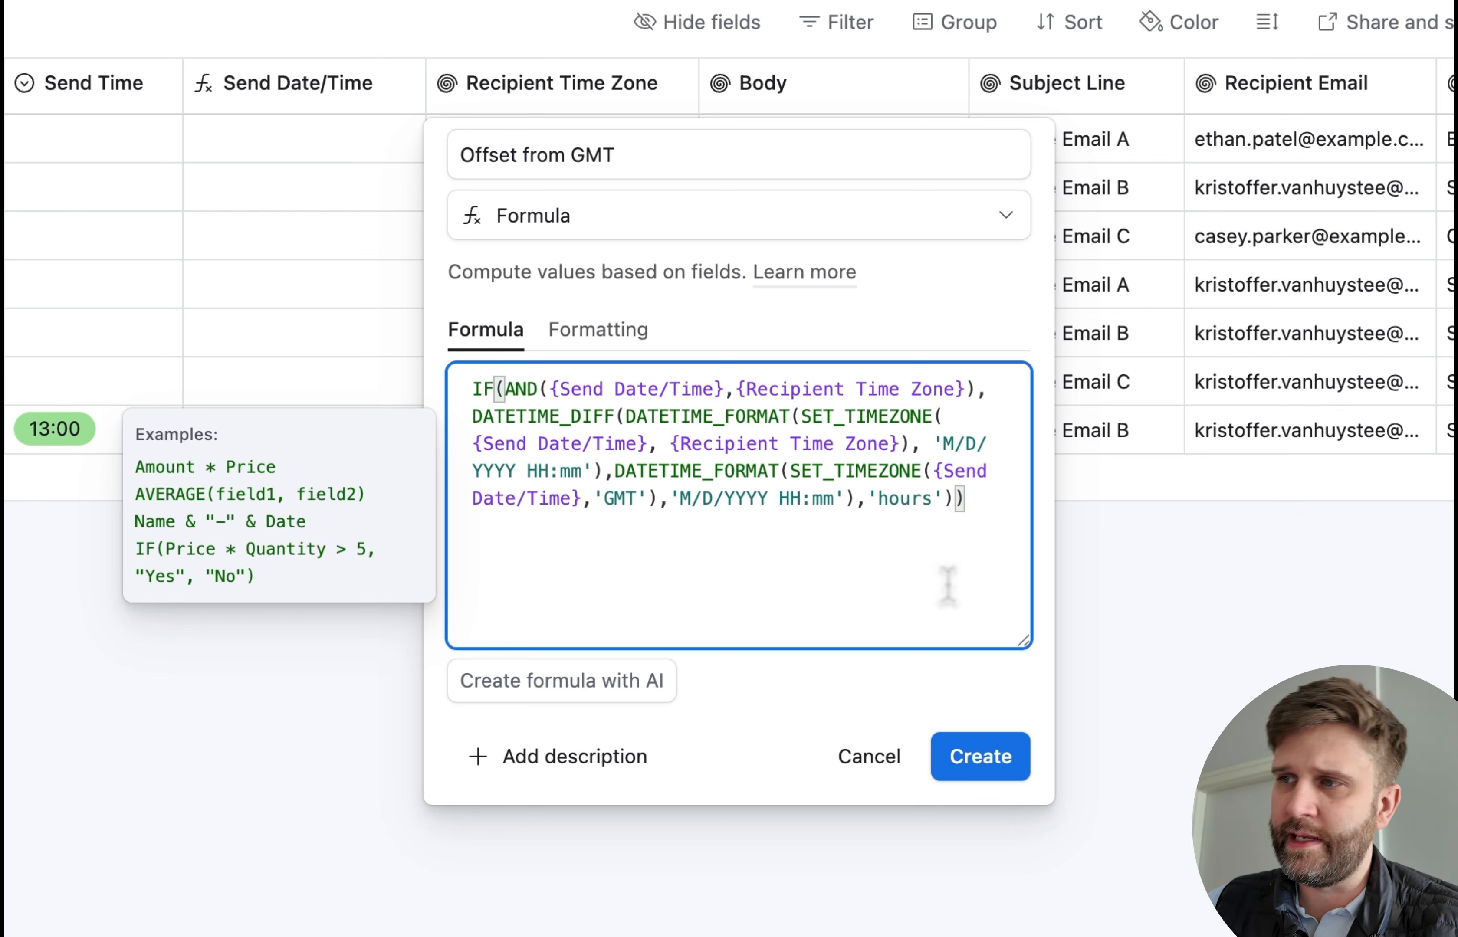
{"action": "left_click_drag", "start_coordinate": [882, 444], "coordinate": [684, 445]}
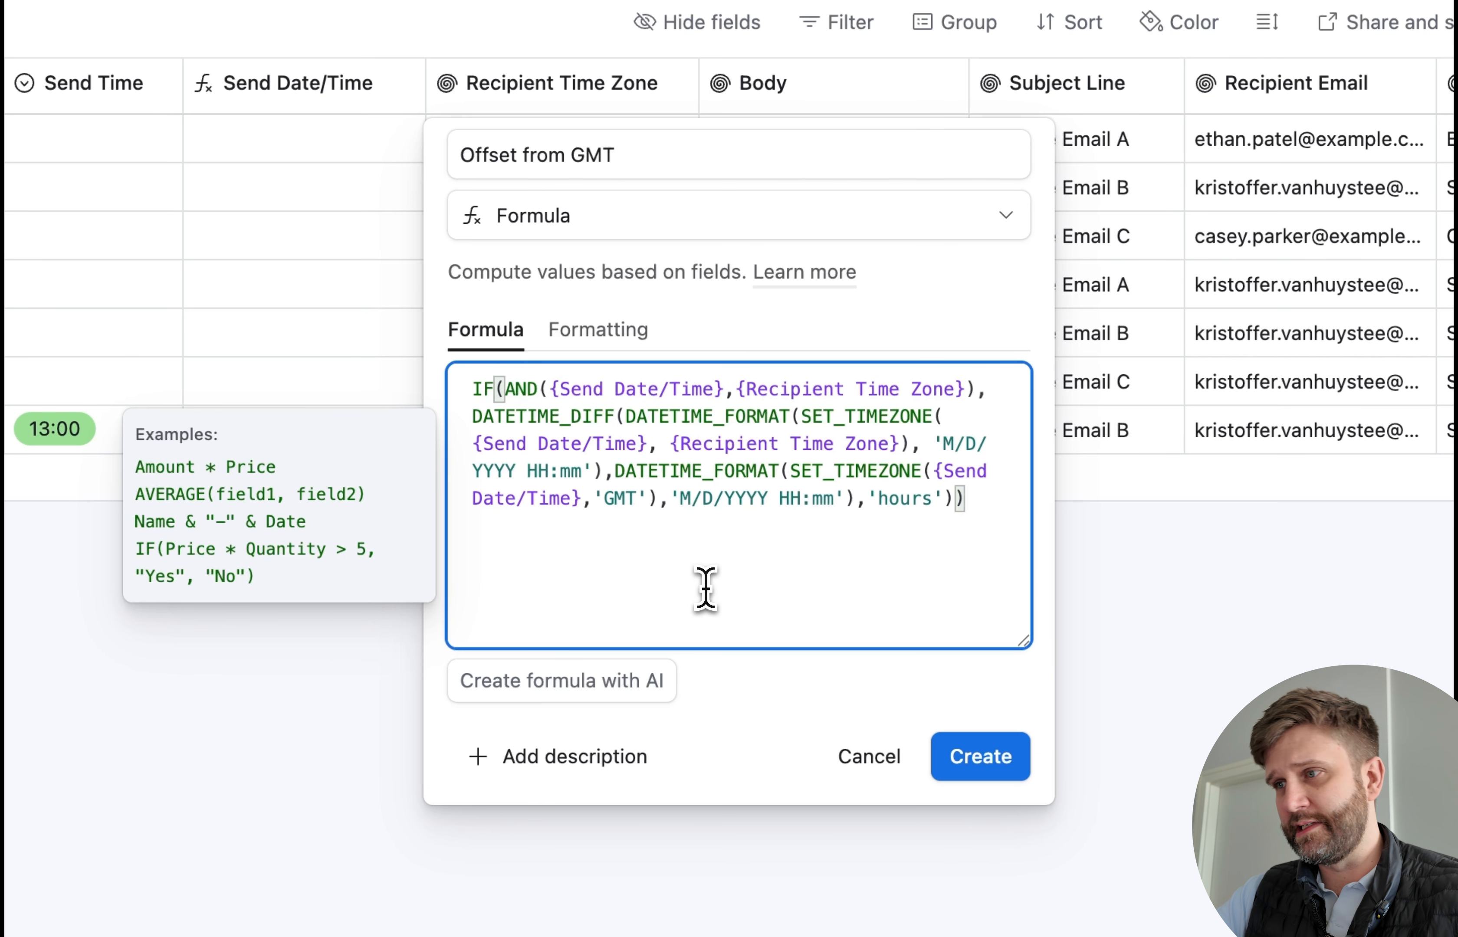
{"action": "left_click", "coordinate": [980, 757]}
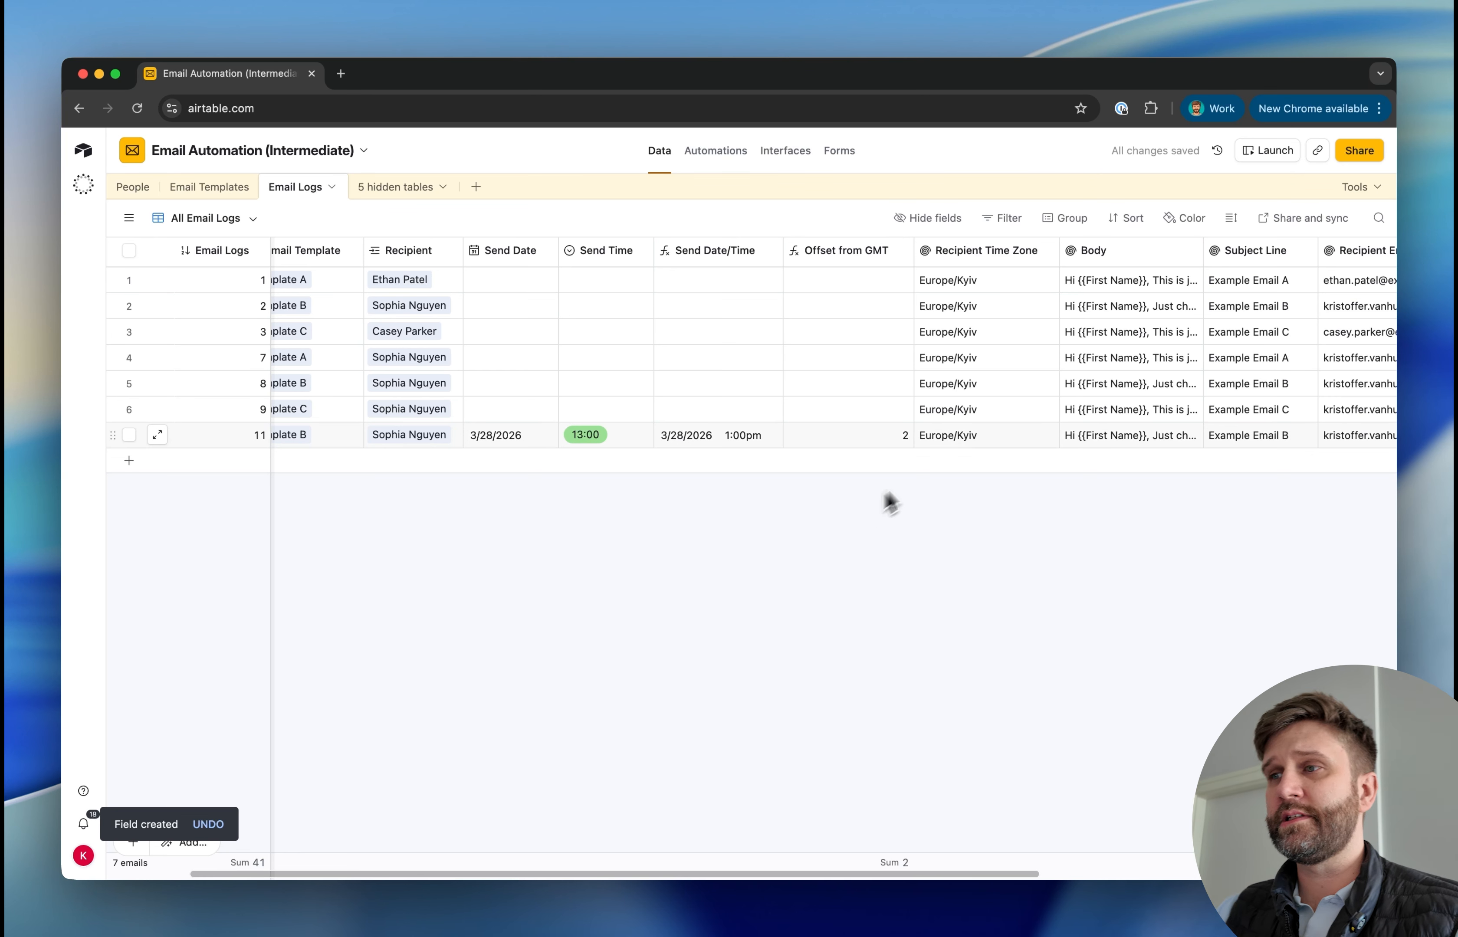
Check the offset from GMT for email log 11 and open the People table to view the recipients' time zones
{"action": "left_click", "coordinate": [882, 440]}
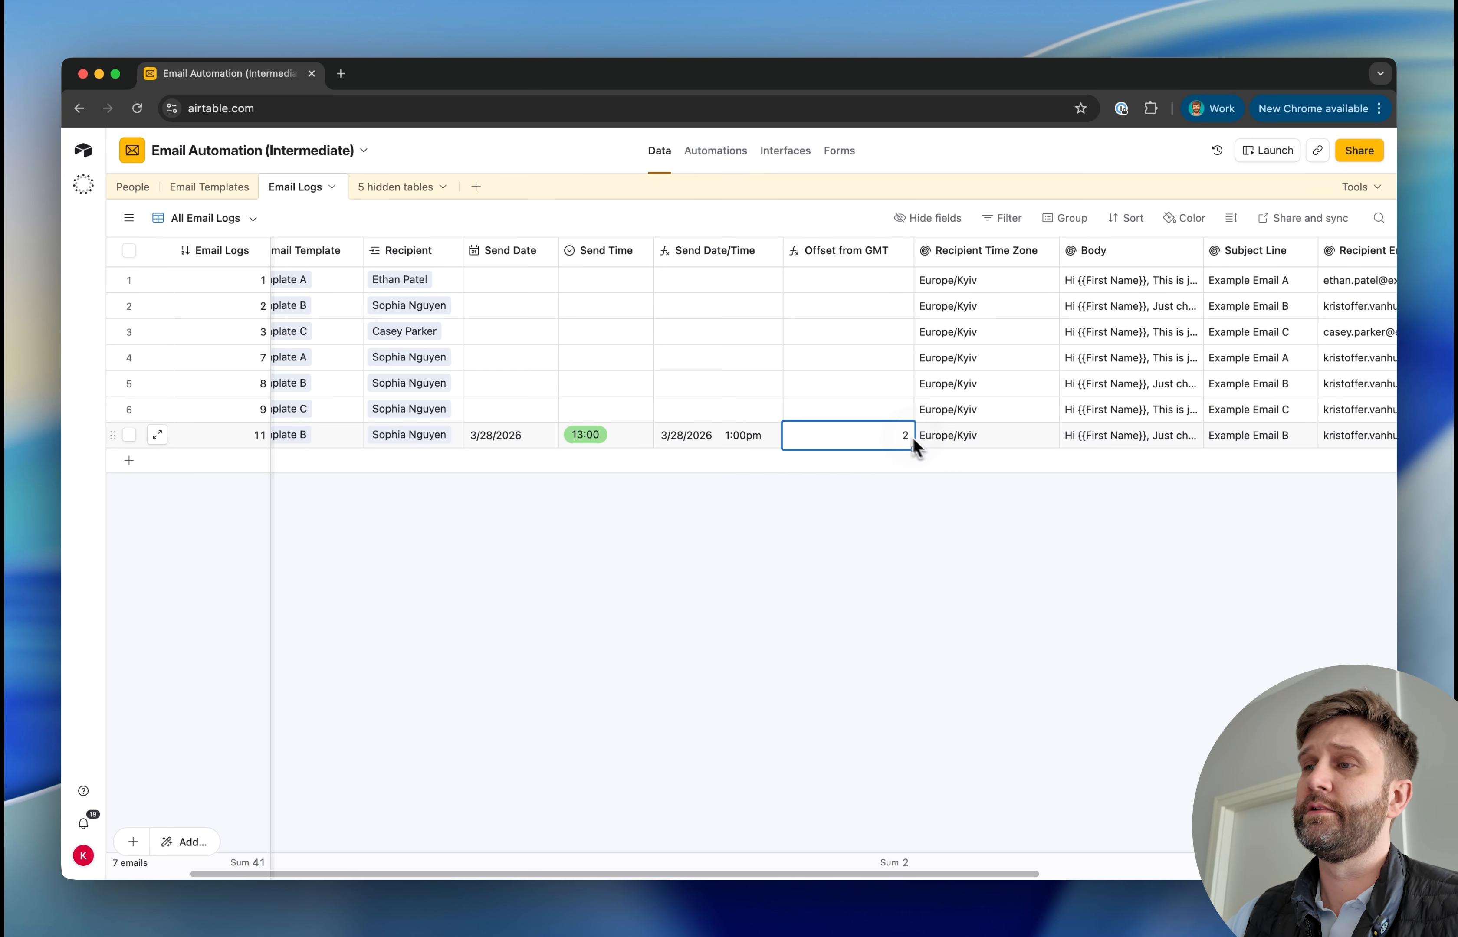
{"action": "left_click", "coordinate": [974, 482]}
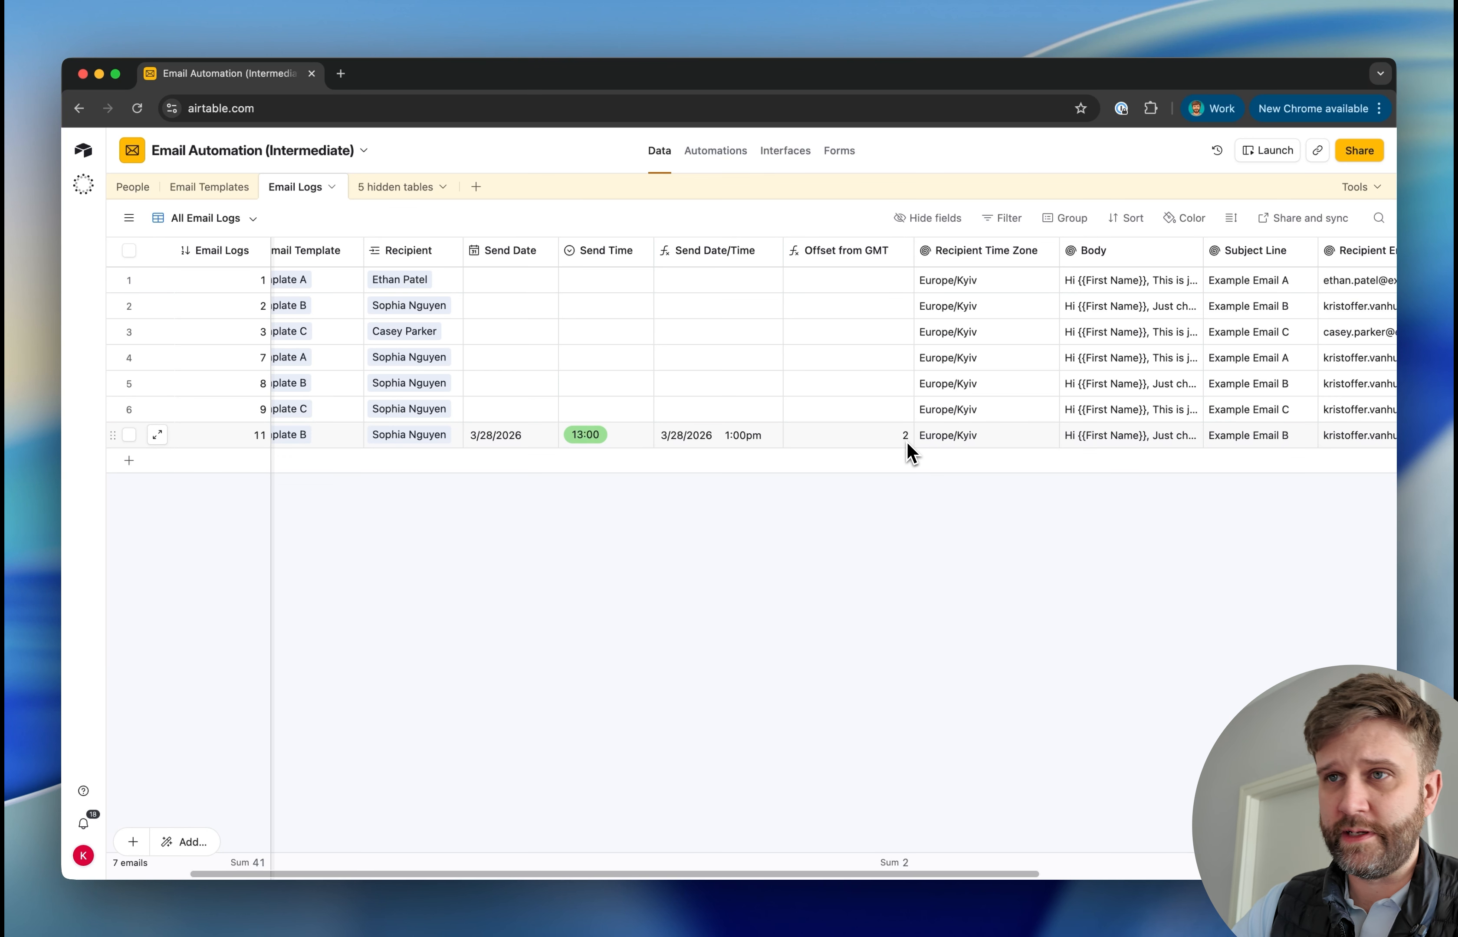
{"action": "left_click", "coordinate": [129, 217]}
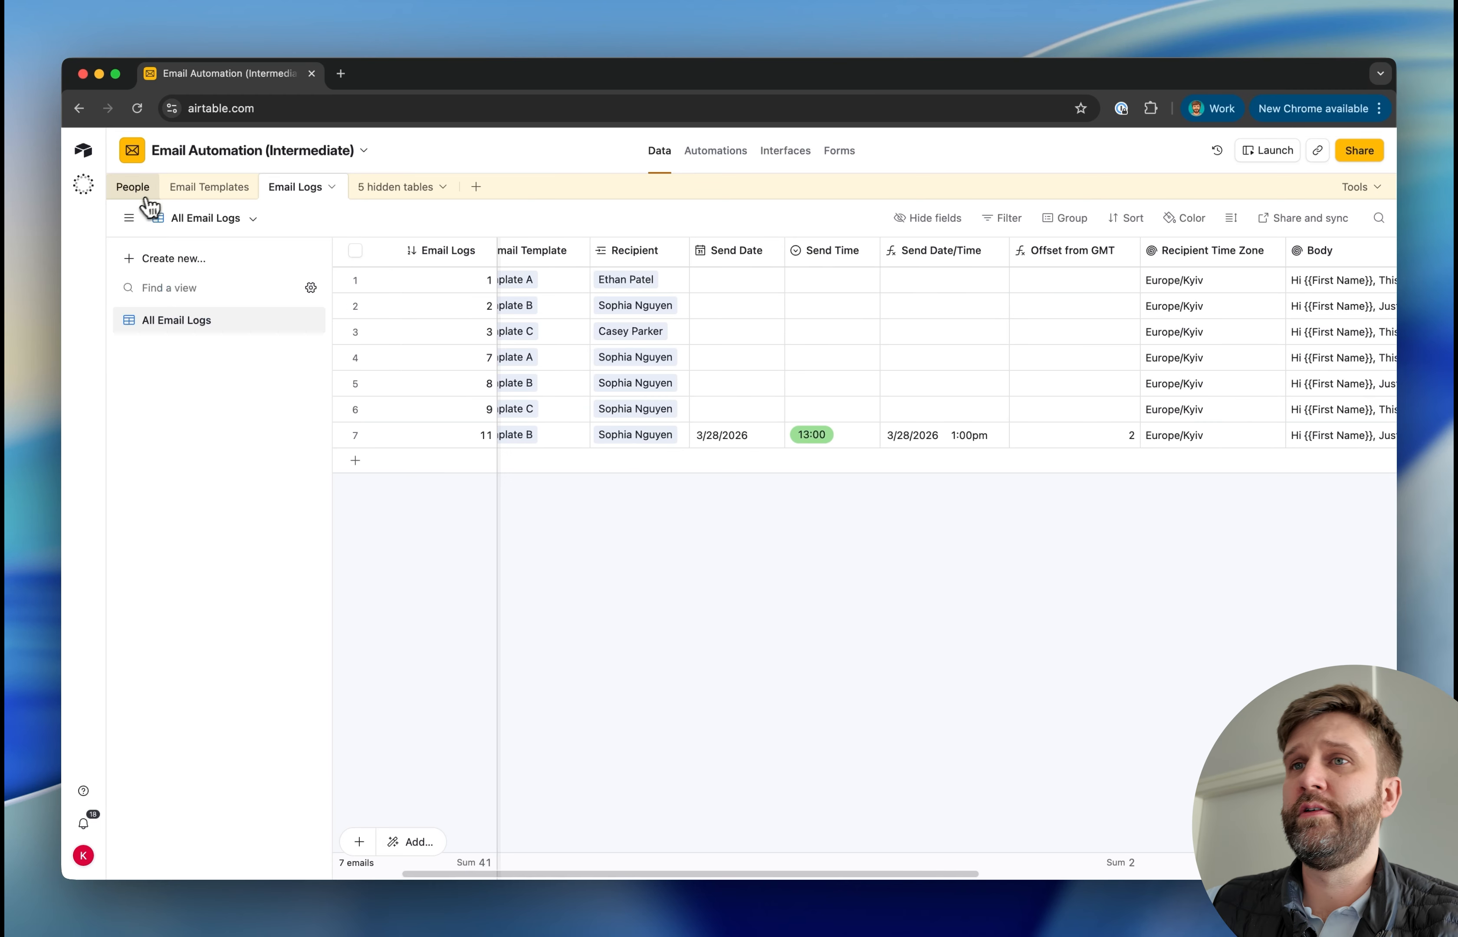
{"action": "left_click", "coordinate": [141, 188]}
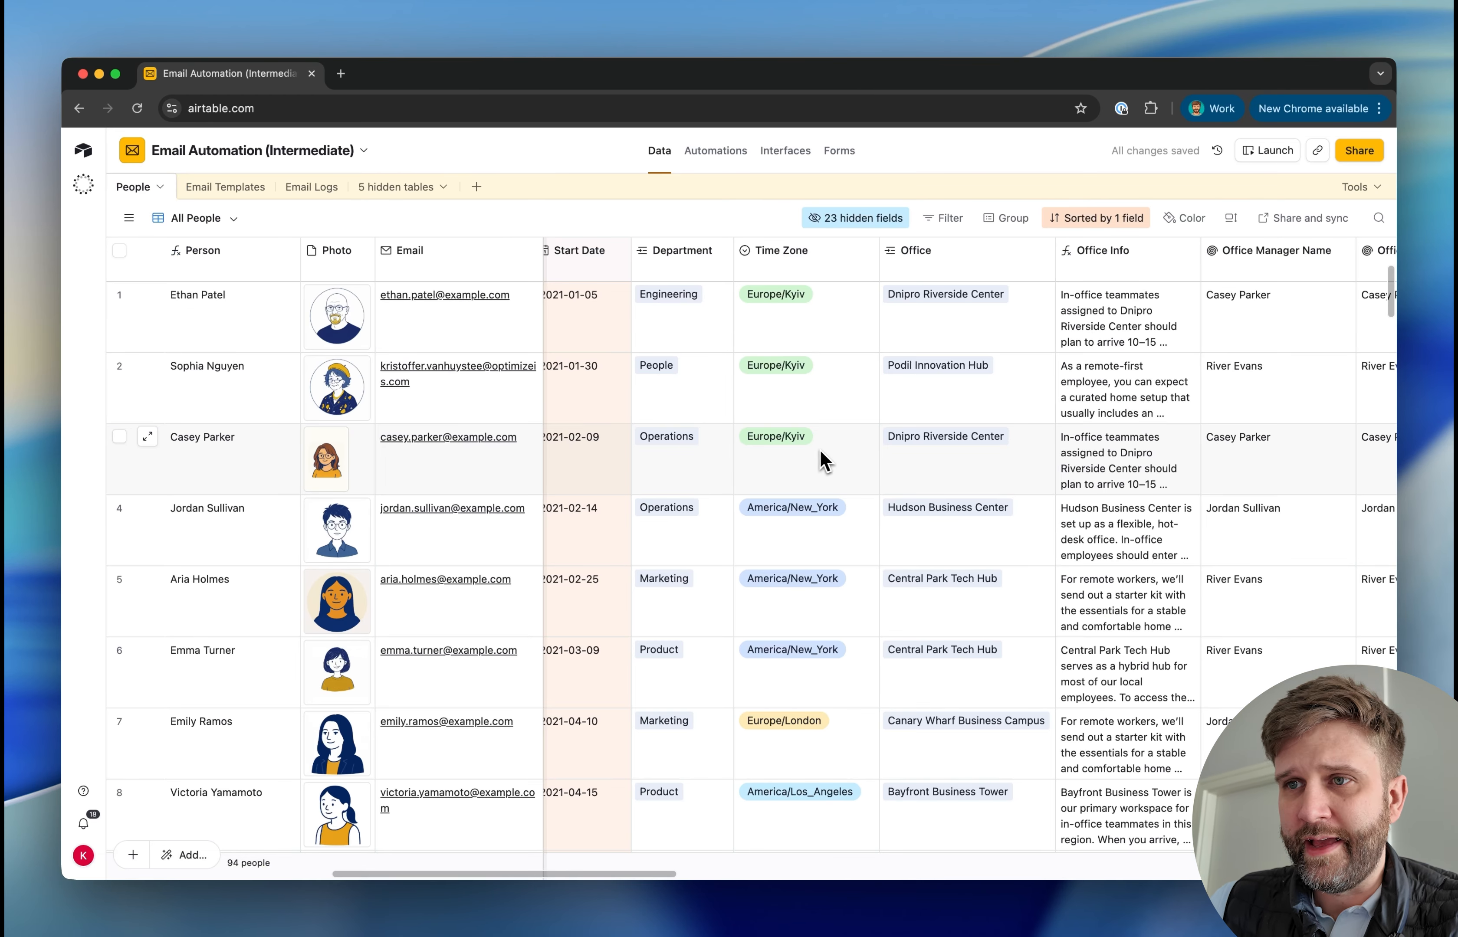
Set the second person's time zone to Europe/Dublin in the People table and return to the Email Logs table
{"action": "left_click", "coordinate": [790, 386]}
{"action": "left_click", "coordinate": [792, 390]}
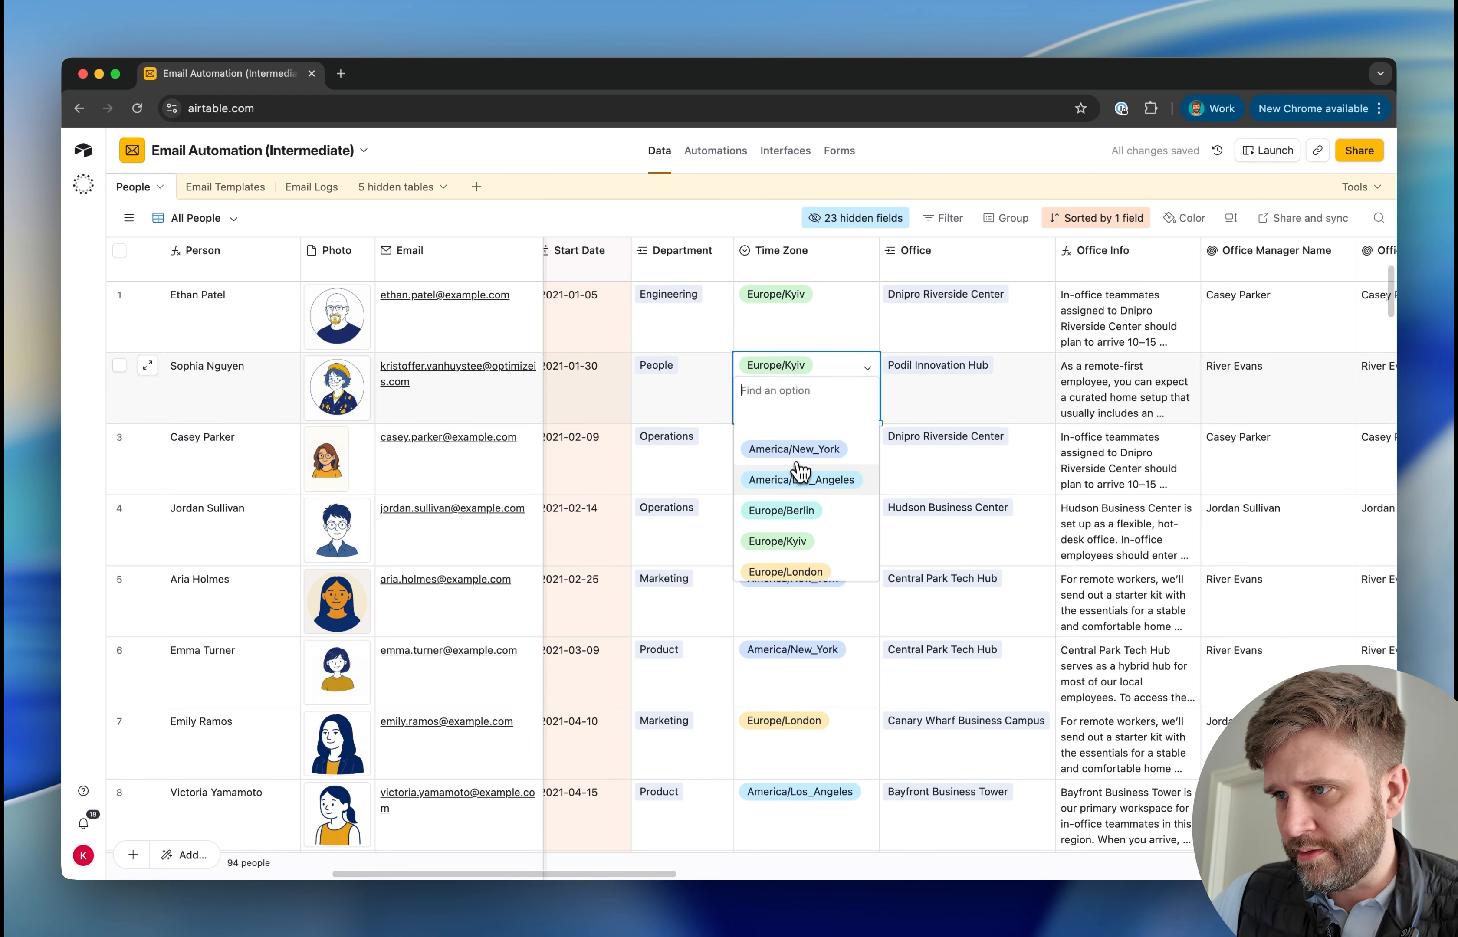
{"action": "scroll", "coordinate": [799, 472], "scroll_direction": "down", "scroll_amount": 2}
{"action": "left_click", "coordinate": [799, 568]}
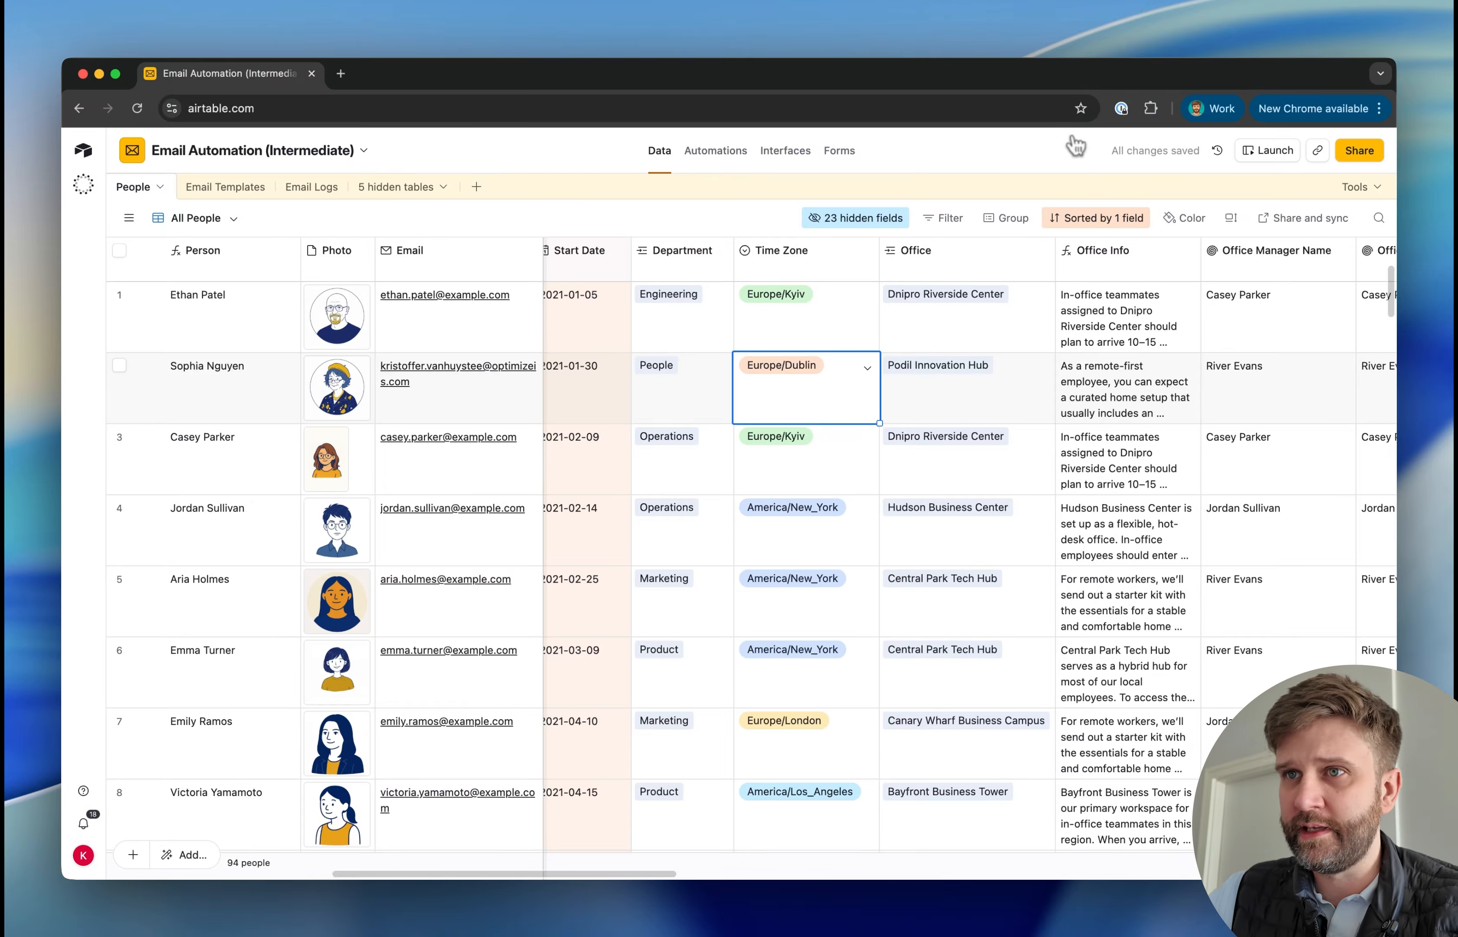
{"action": "left_click", "coordinate": [226, 187]}
{"action": "left_click", "coordinate": [310, 187]}
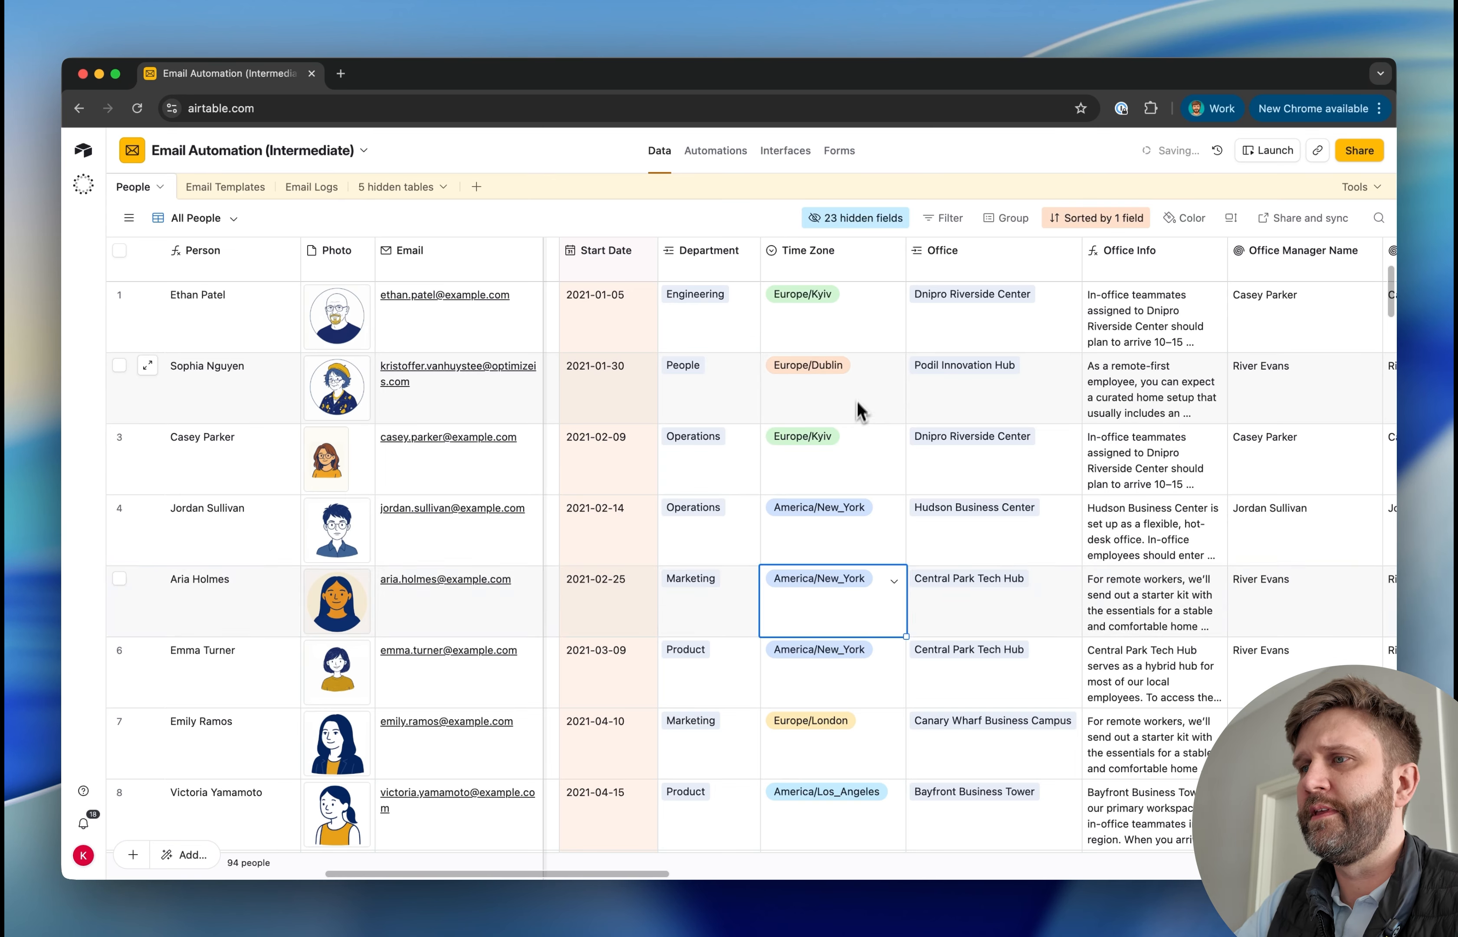
Set the second person's time zone to America/Los_Angeles and check email log 11's offset from GMT in the Email Logs table
{"action": "double_click", "coordinate": [856, 411]}
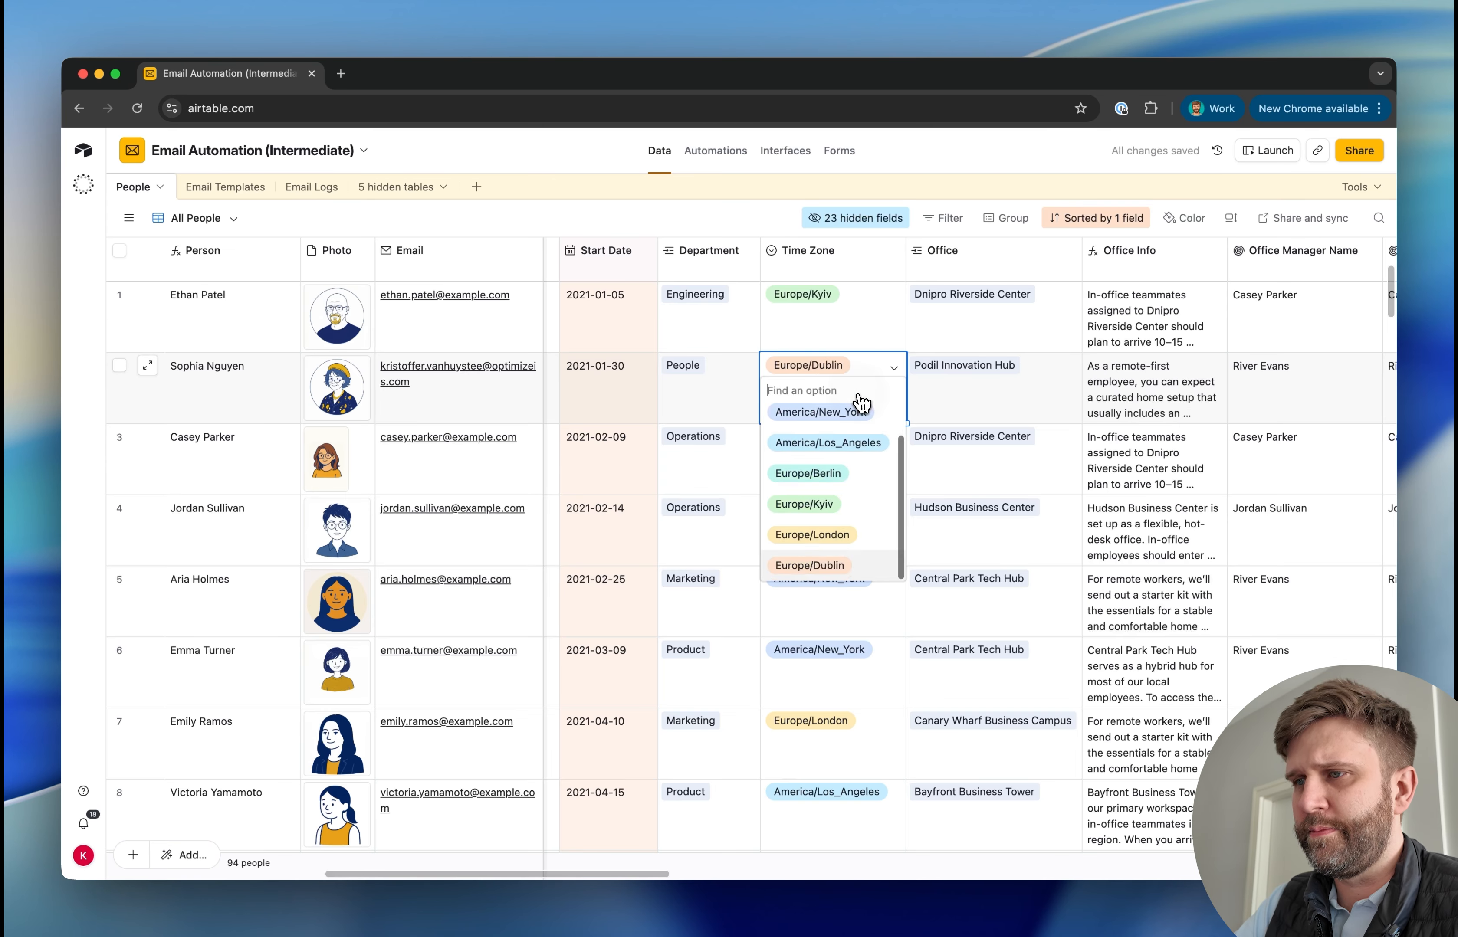
{"action": "left_click", "coordinate": [830, 449]}
{"action": "left_click", "coordinate": [817, 558]}
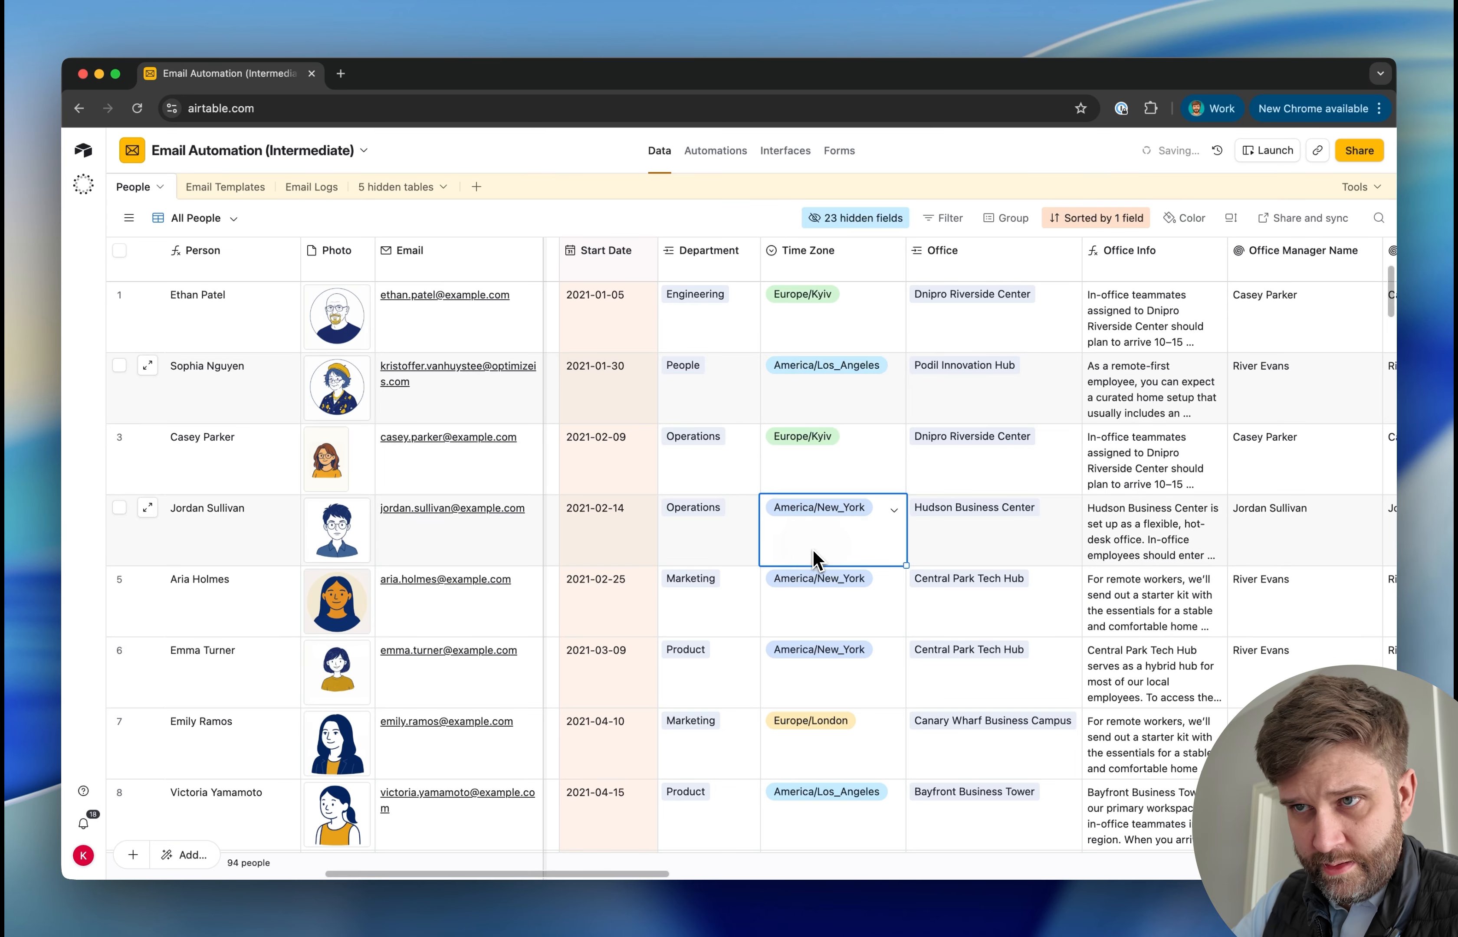
{"action": "left_click", "coordinate": [328, 189]}
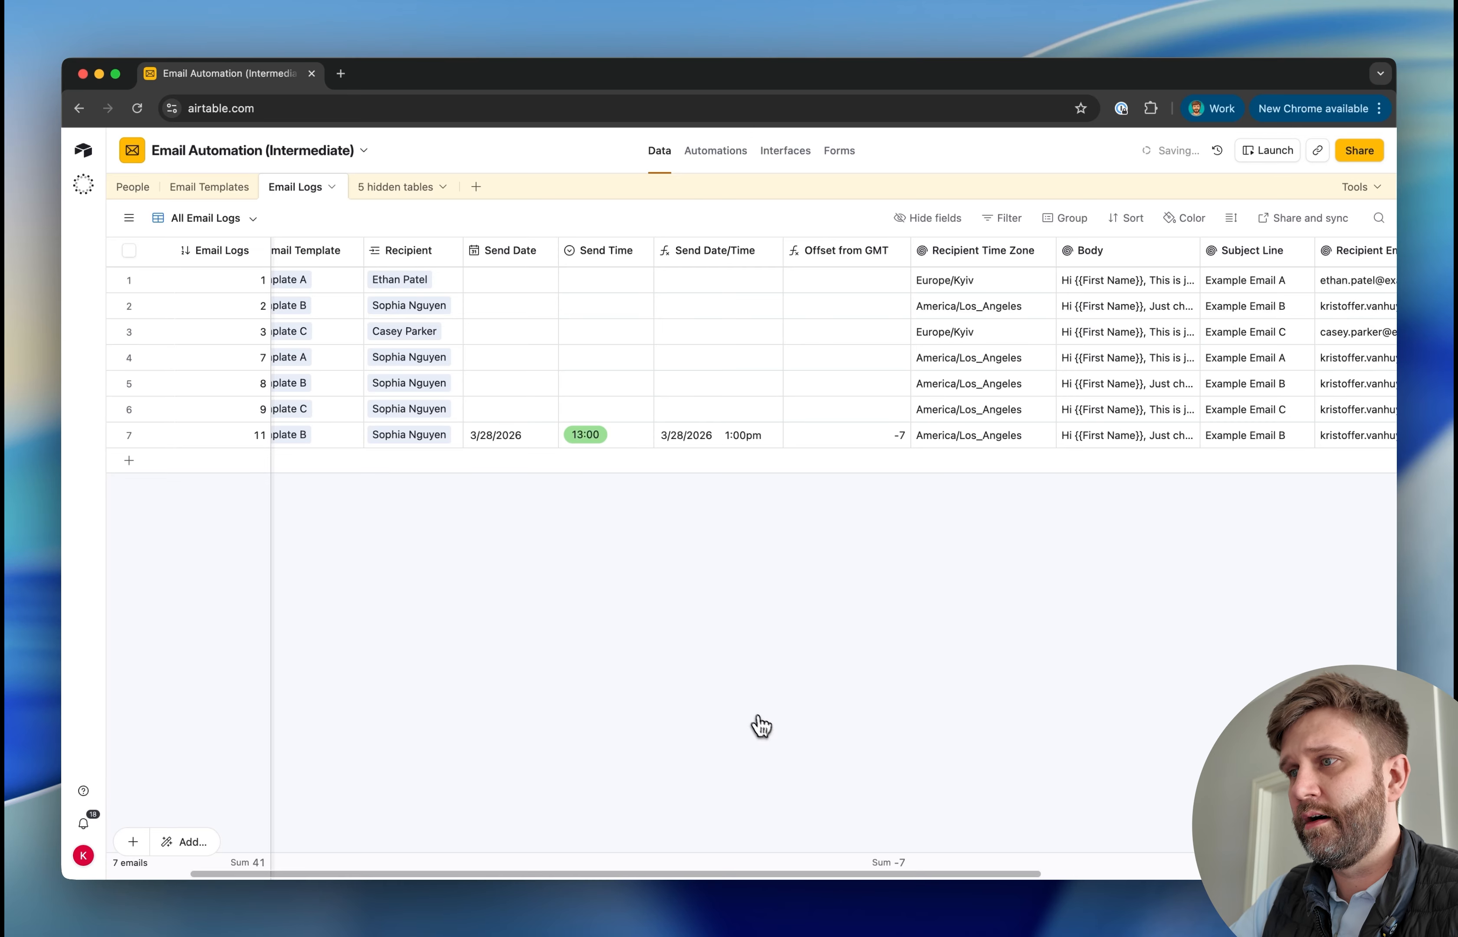
{"action": "left_click", "coordinate": [894, 446]}
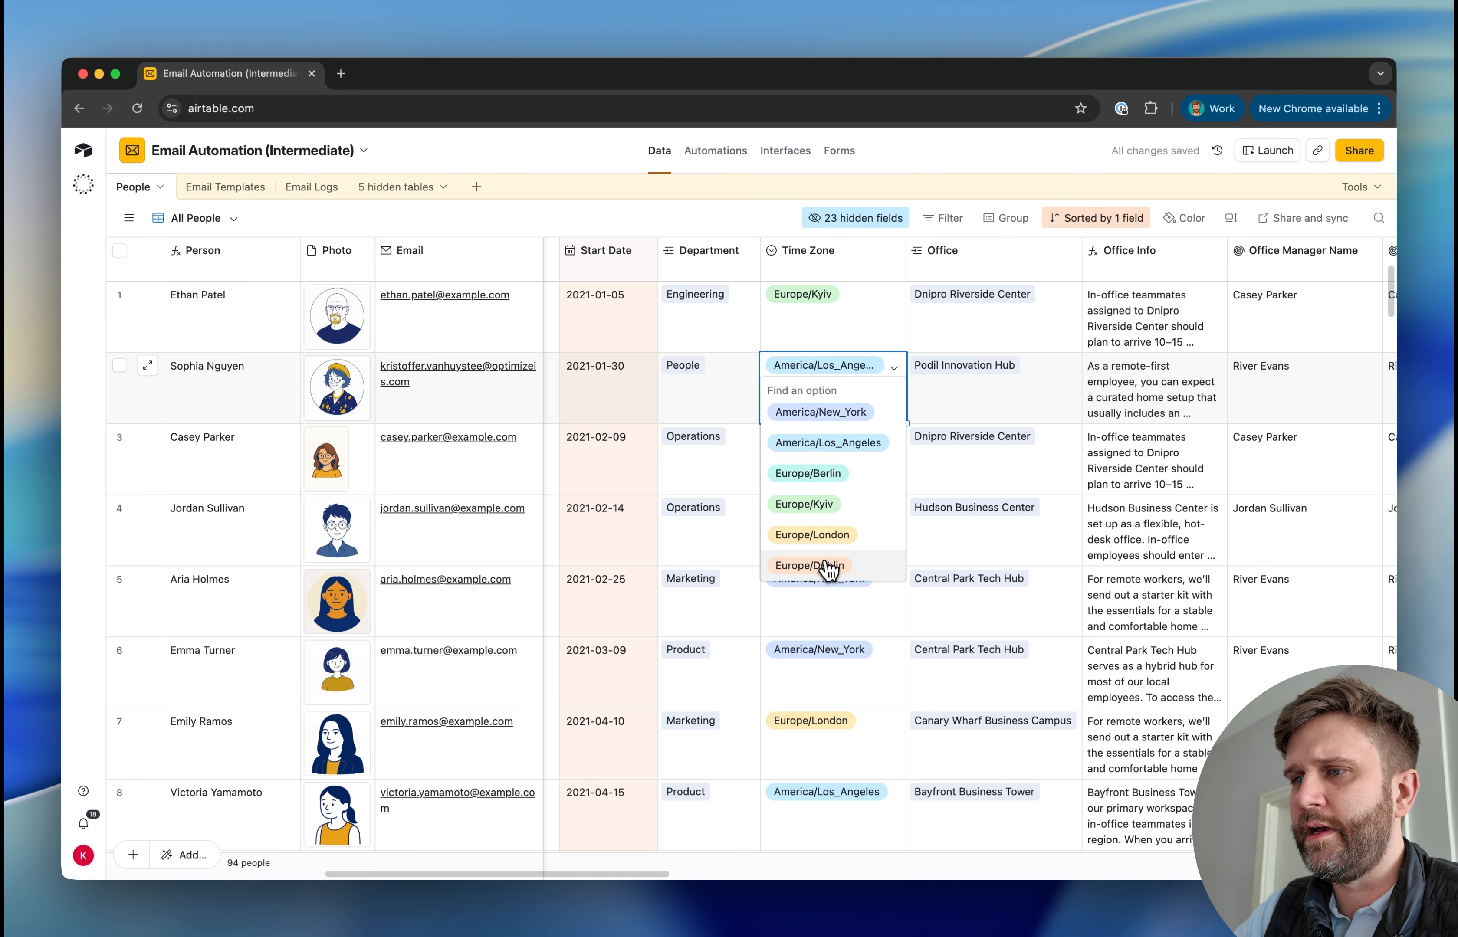
Set the second person's time zone back to Europe/Dublin and reopen the Email Logs table
{"action": "left_click", "coordinate": [823, 563]}
{"action": "left_click", "coordinate": [831, 647]}
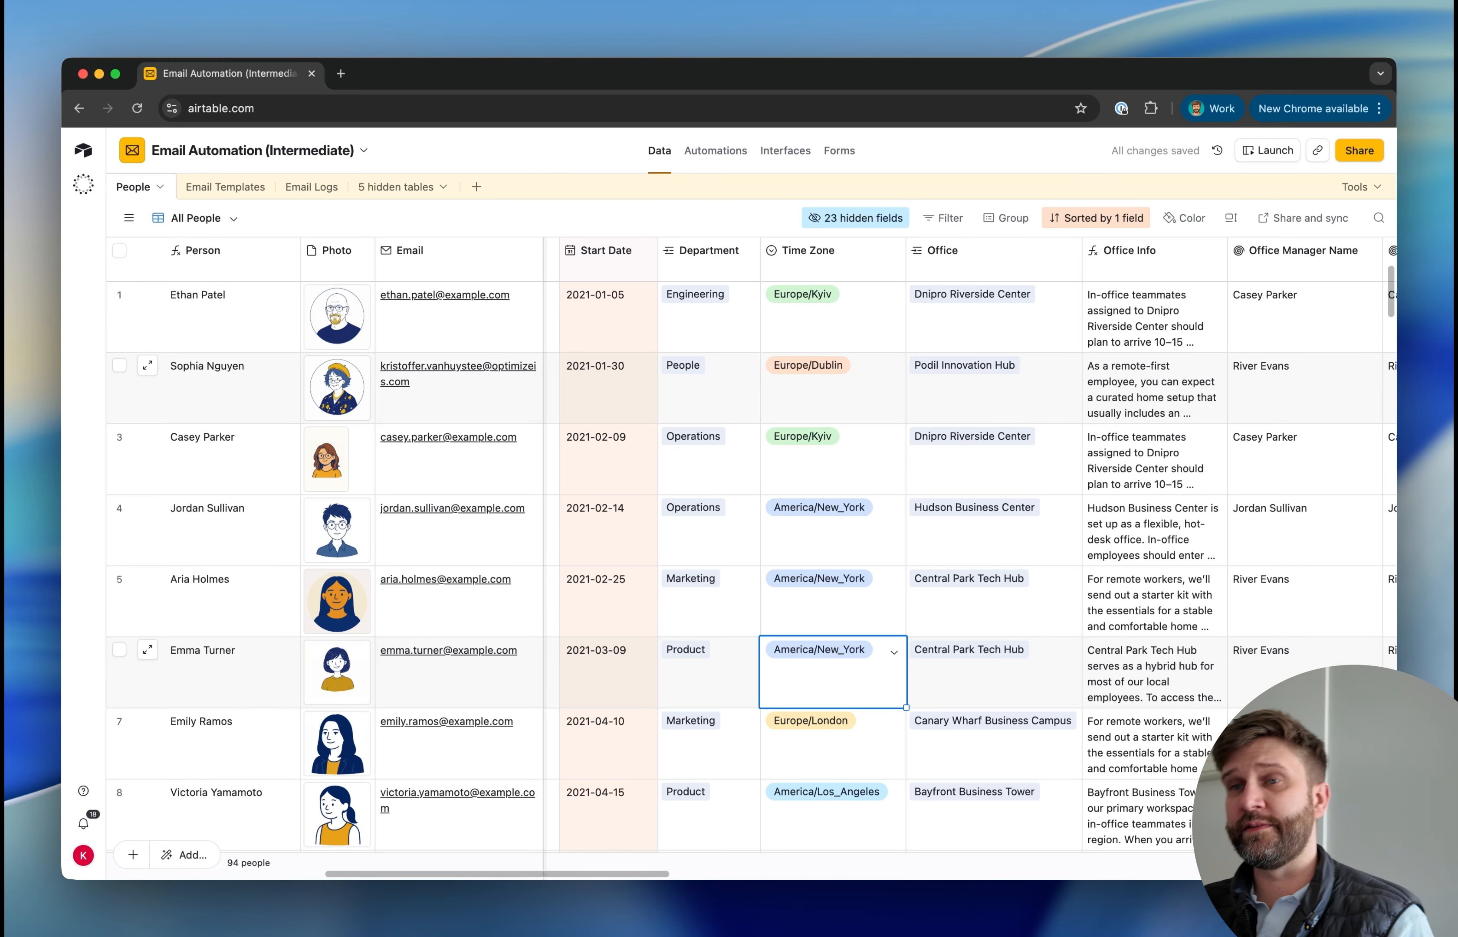
{"action": "left_click", "coordinate": [327, 197]}
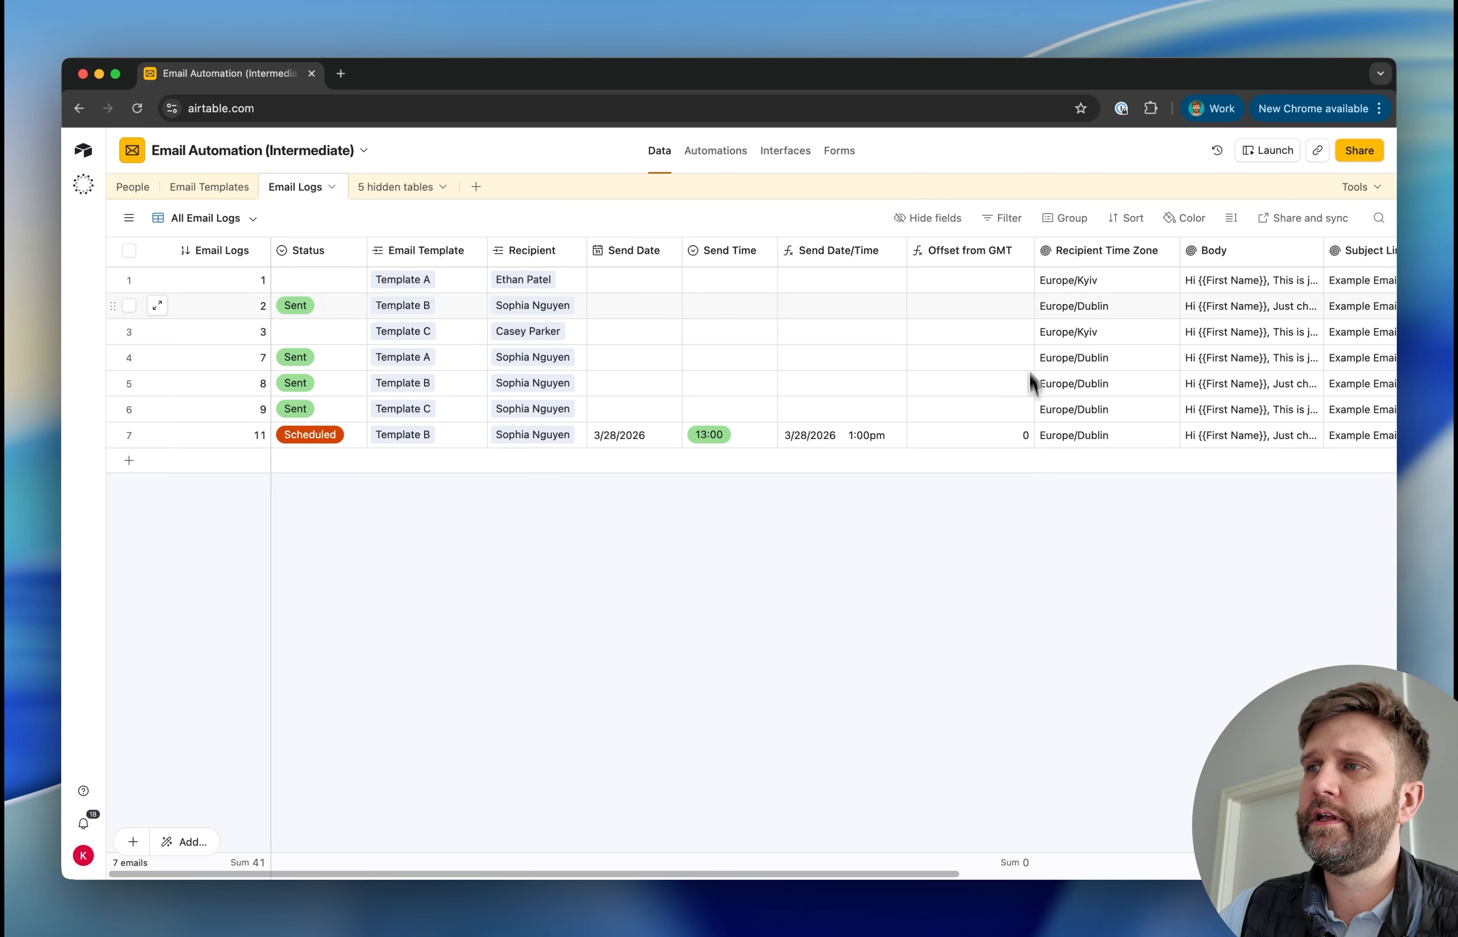
Insert a formula field directly after Offset from GMT and name it Actual GMT Time of Sending
{"action": "right_click", "coordinate": [976, 271]}
{"action": "left_click", "coordinate": [975, 392]}
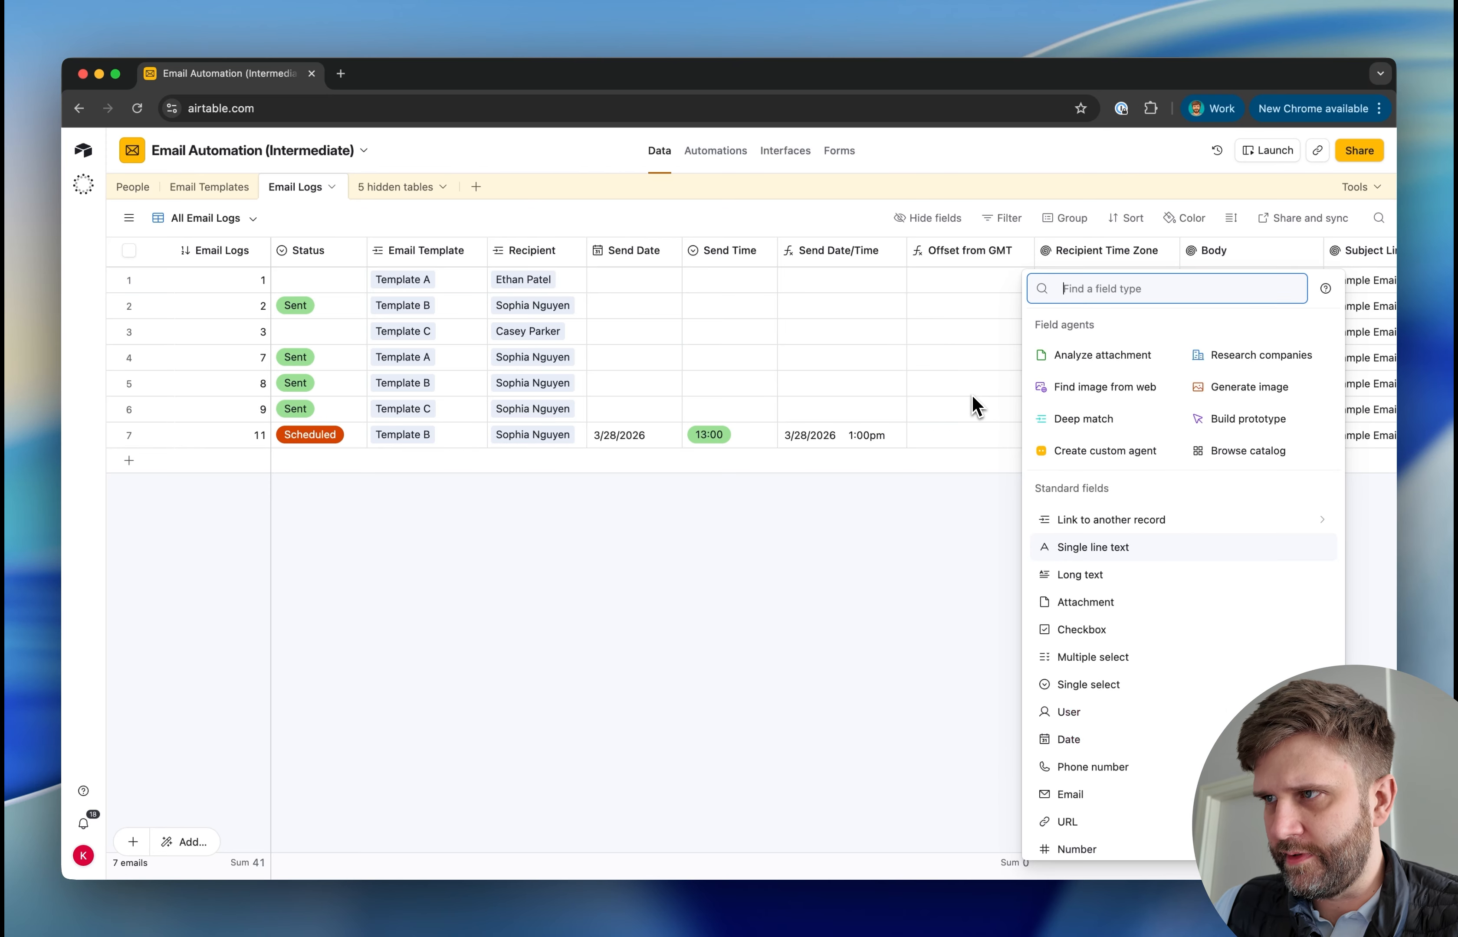
{"action": "type", "text": "fork"}
{"action": "key", "text": "BackSpace"}
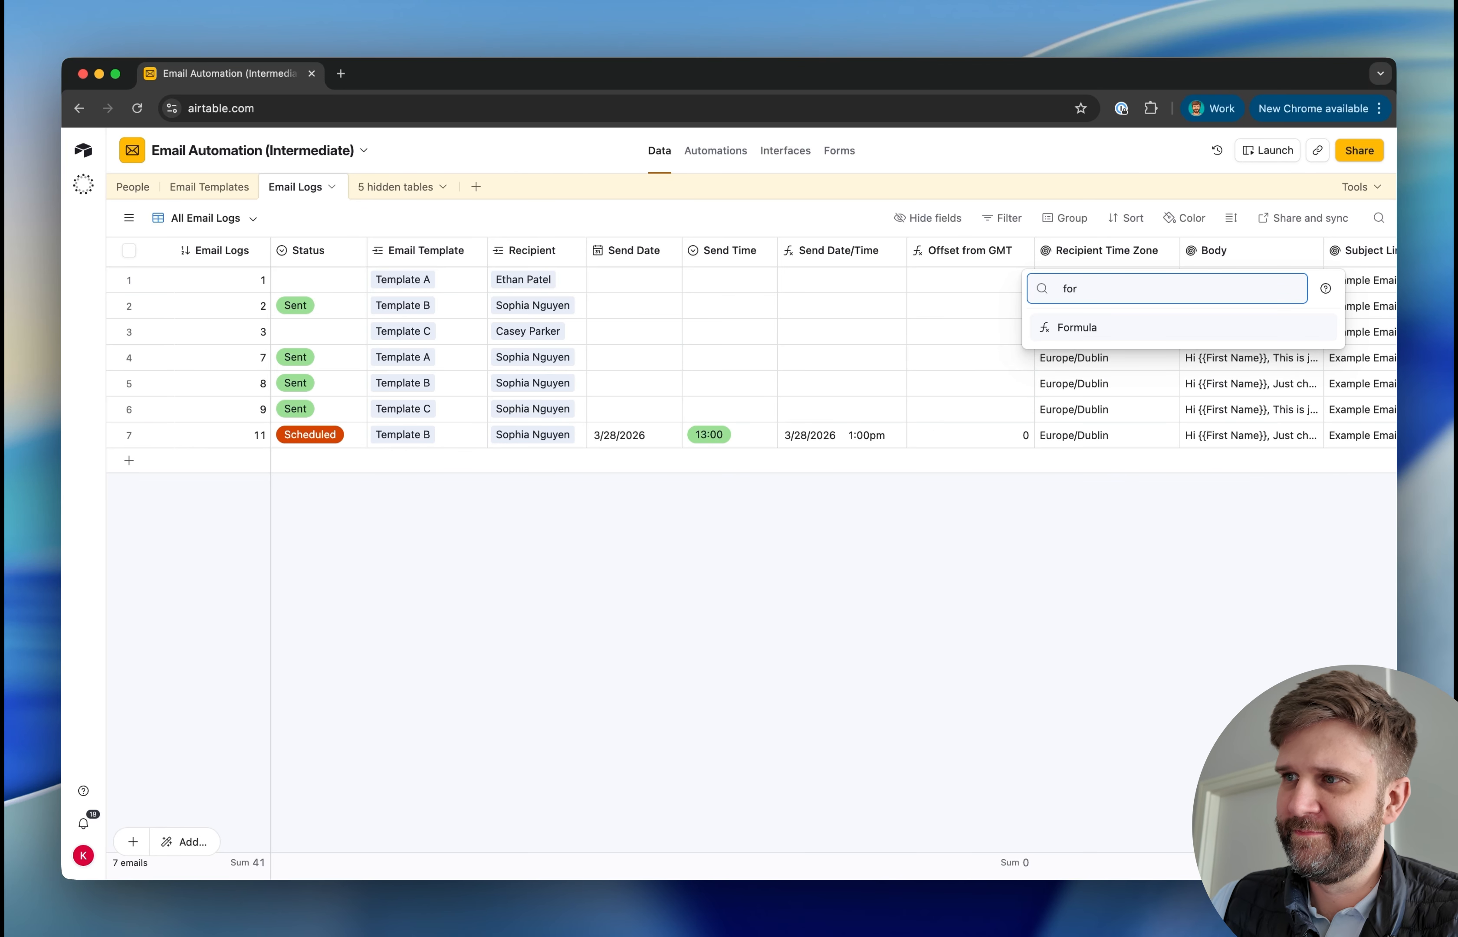
{"action": "left_click", "coordinate": [1076, 328]}
{"action": "type", "text": "Actual GMT Time of Sending"}
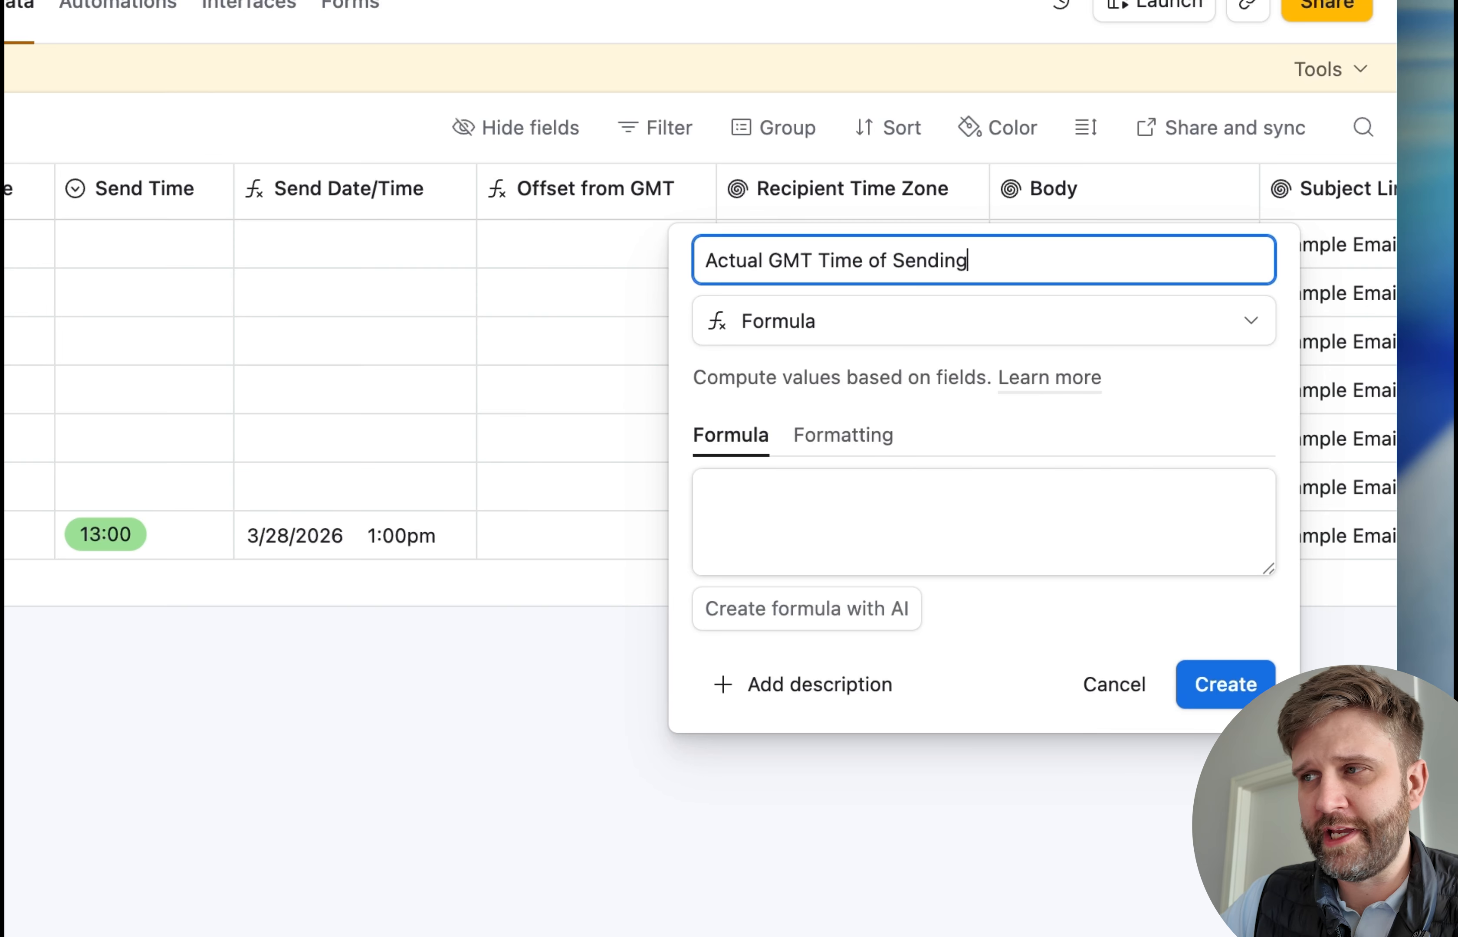
Create the Actual GMT Time of Sending field with the formula IF(AND({Send Date/Time},{Recipient Time Zone}),DATEADD({Send Date/Time},-{Offset from GMT},'hour'))
{"action": "left_click", "coordinate": [821, 522]}
{"action": "type", "text": "IF(AND({Send Date/Time},{Recipient Time Zone}), DATEADD({Send Date/Time},-{Offset from GMT}, 'hour'))"}
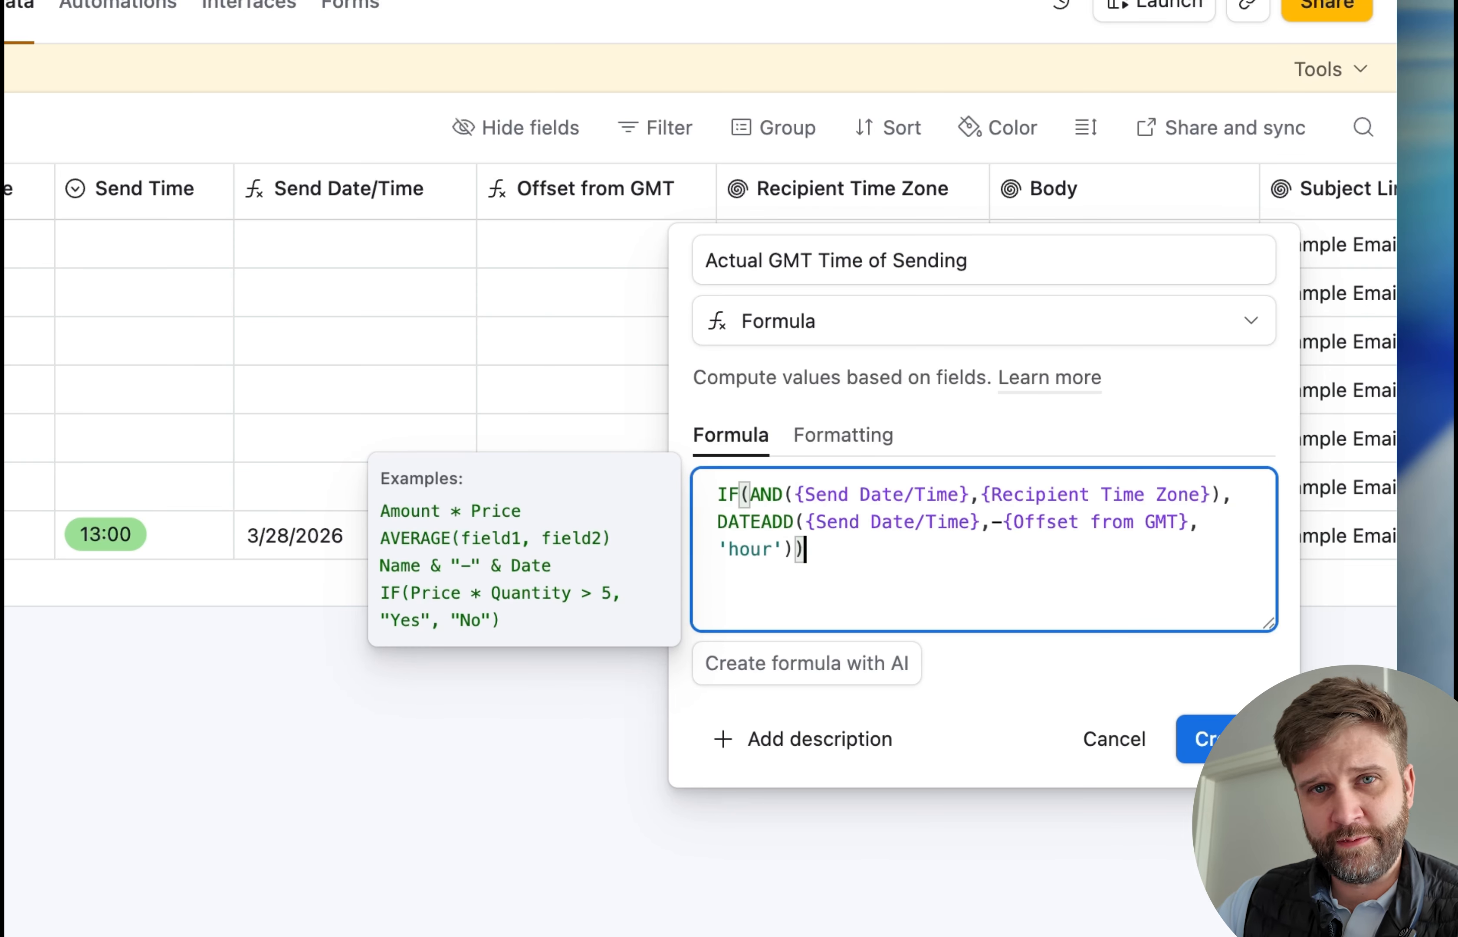
{"action": "left_click", "coordinate": [1200, 739]}
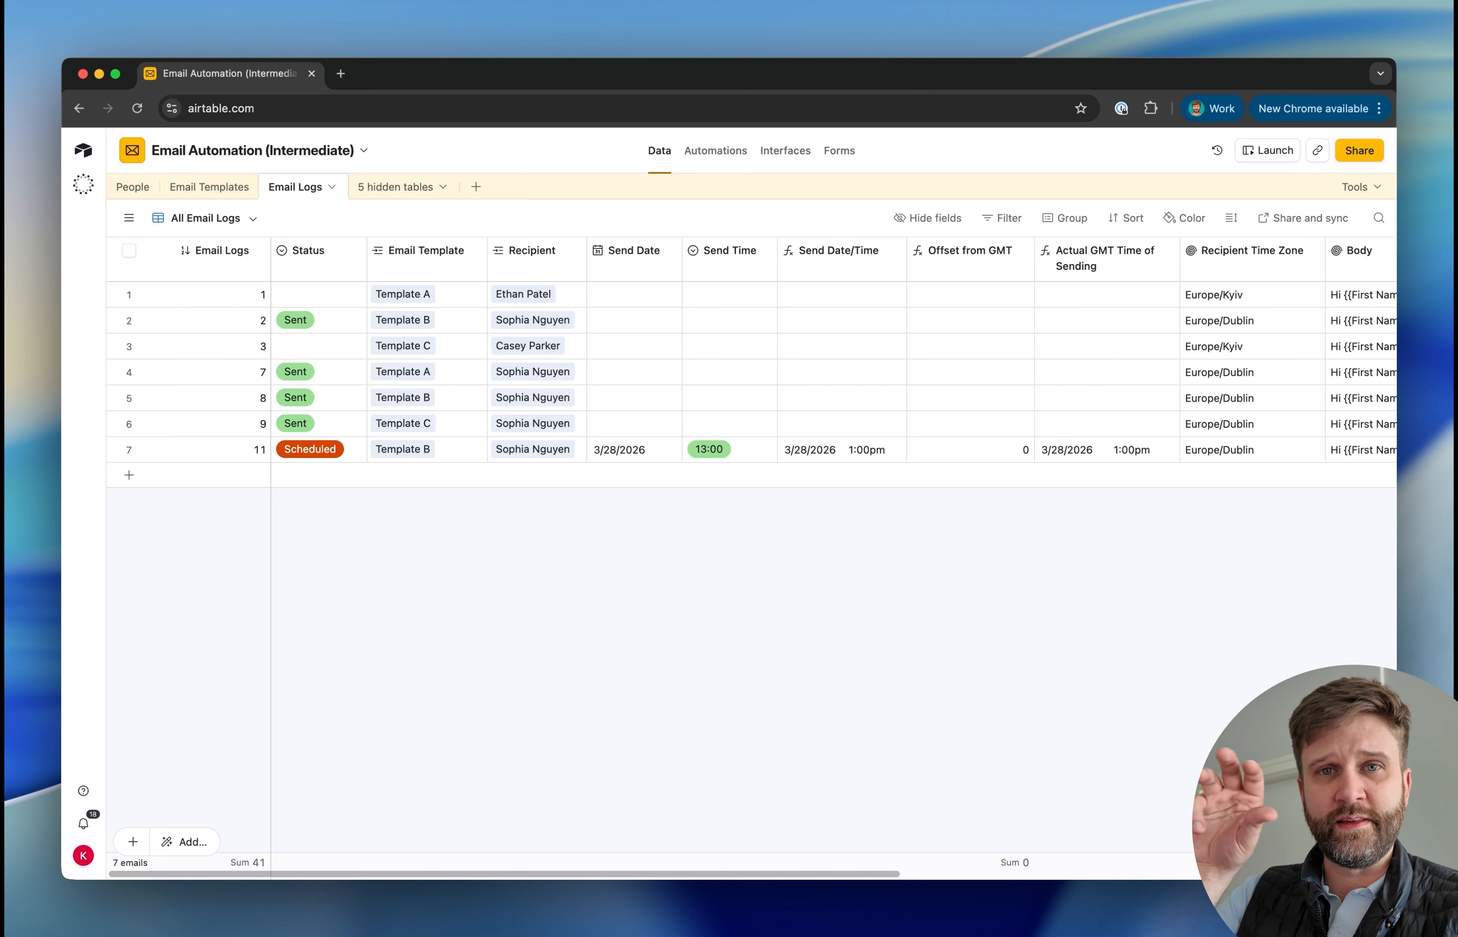
Set the second person's time zone to Europe/Kyiv in the People table and check email log 11's offset in Email Logs
{"action": "left_click", "coordinate": [734, 459]}
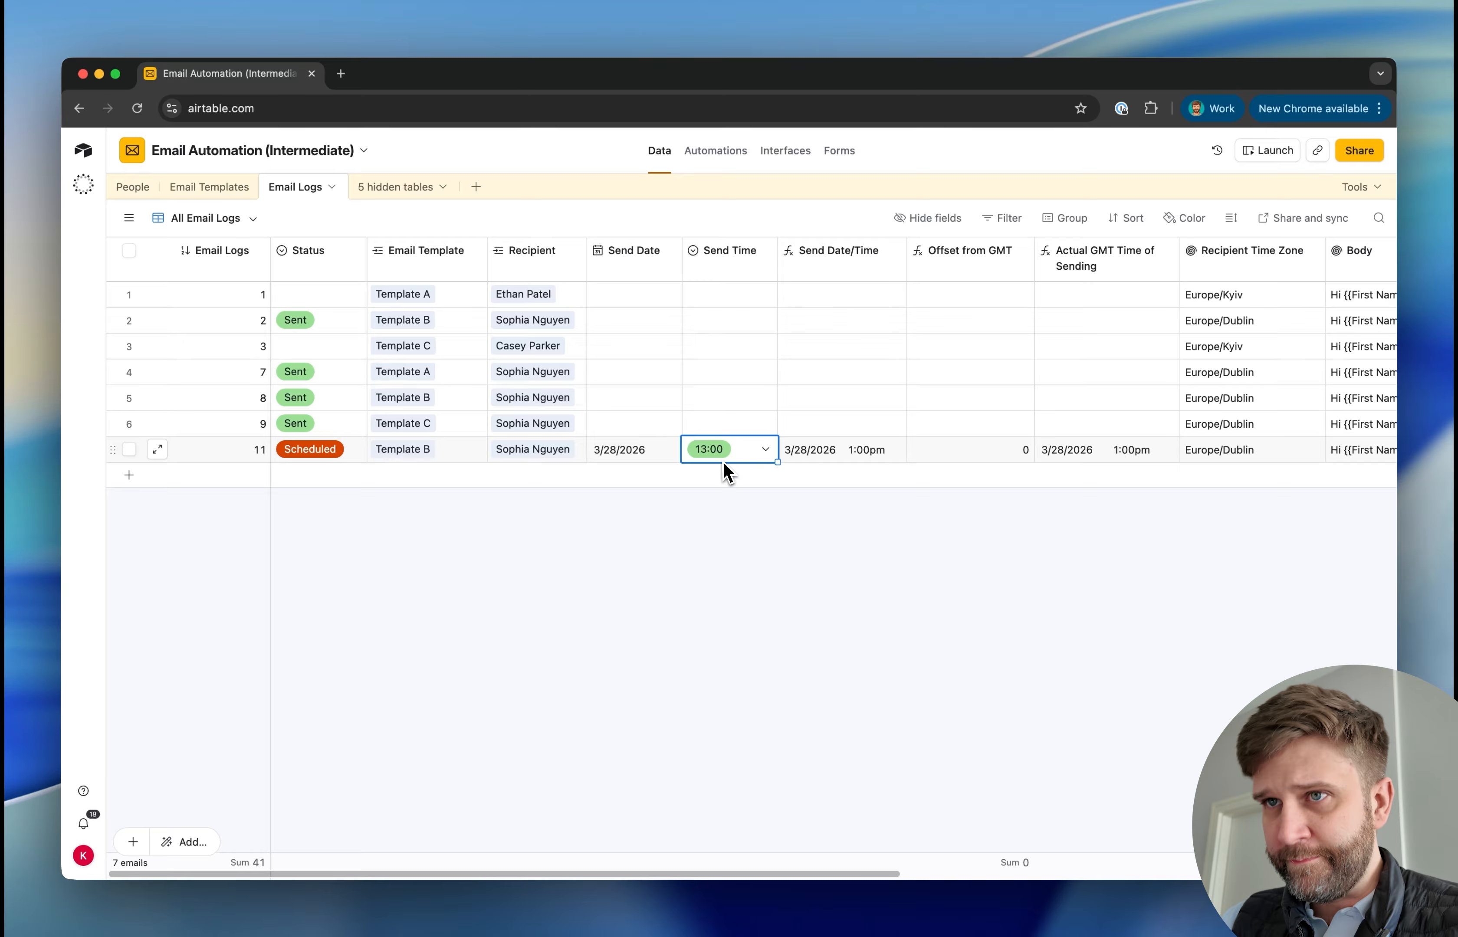
{"action": "left_click", "coordinate": [140, 188]}
{"action": "left_click", "coordinate": [797, 384]}
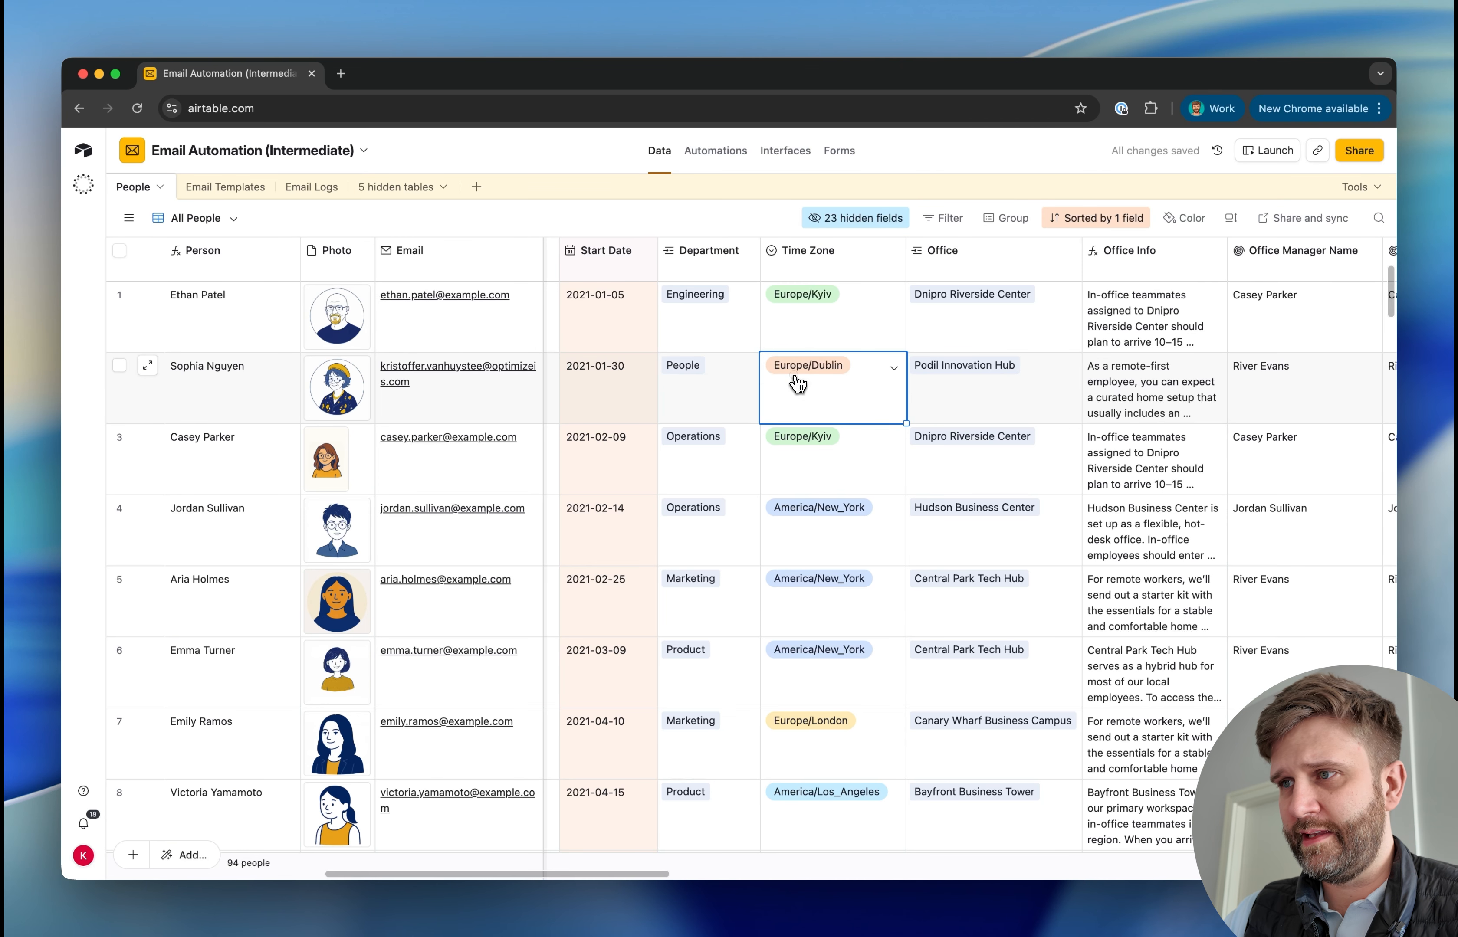
{"action": "left_click", "coordinate": [796, 530]}
{"action": "left_click", "coordinate": [295, 187]}
{"action": "left_click", "coordinate": [974, 452]}
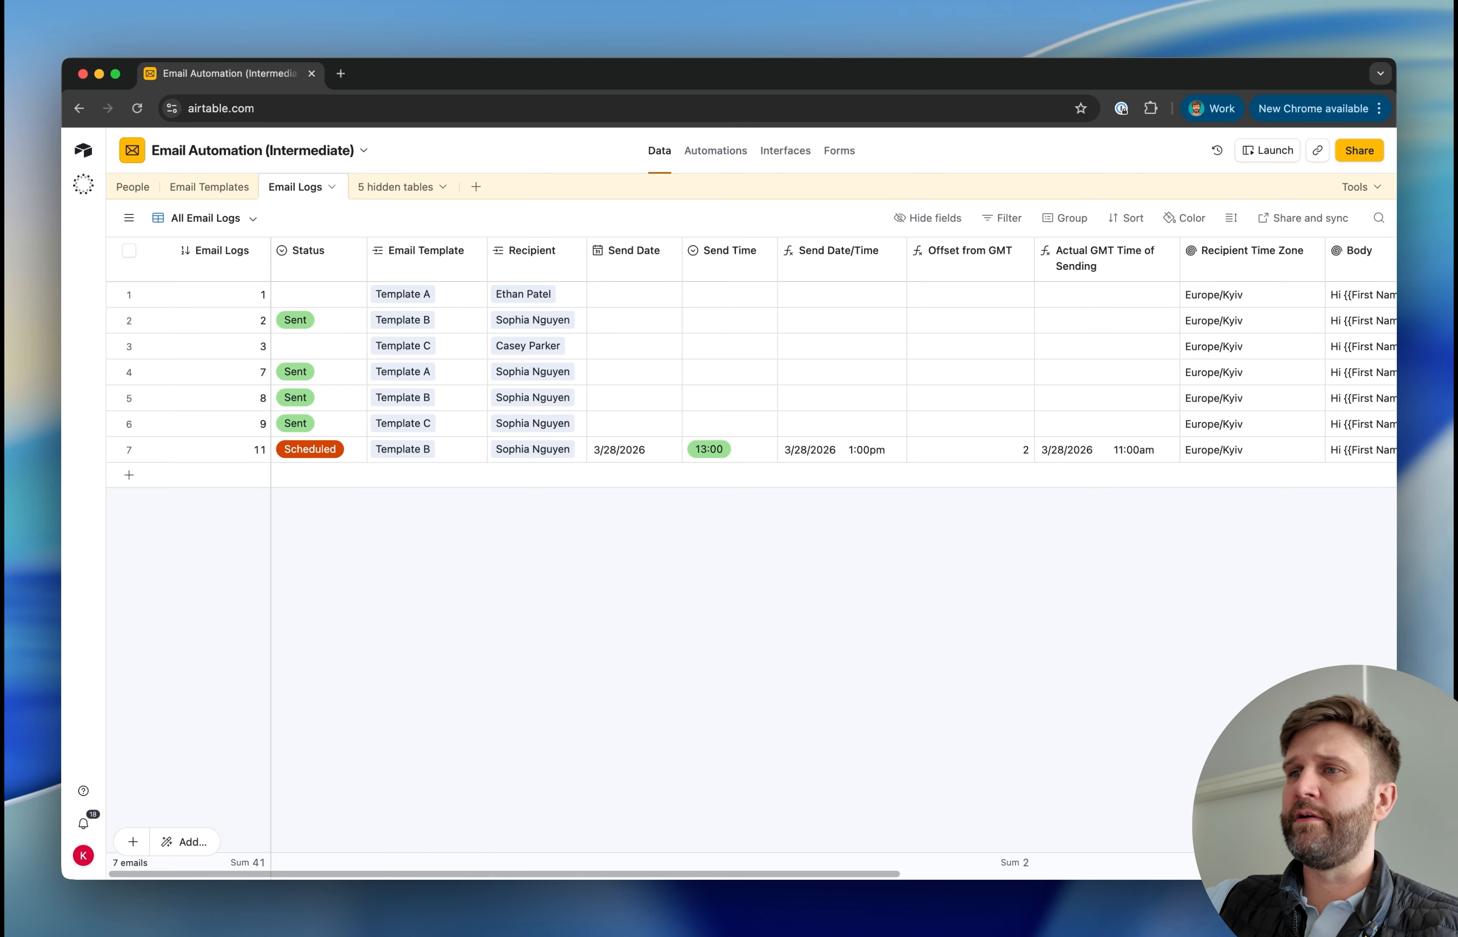
Compare email log 11's send time with its actual GMT time, and widen the Actual GMT Time of Sending column to fit its name
{"action": "scroll", "coordinate": [960, 573], "scroll_direction": "right", "scroll_amount": 3}
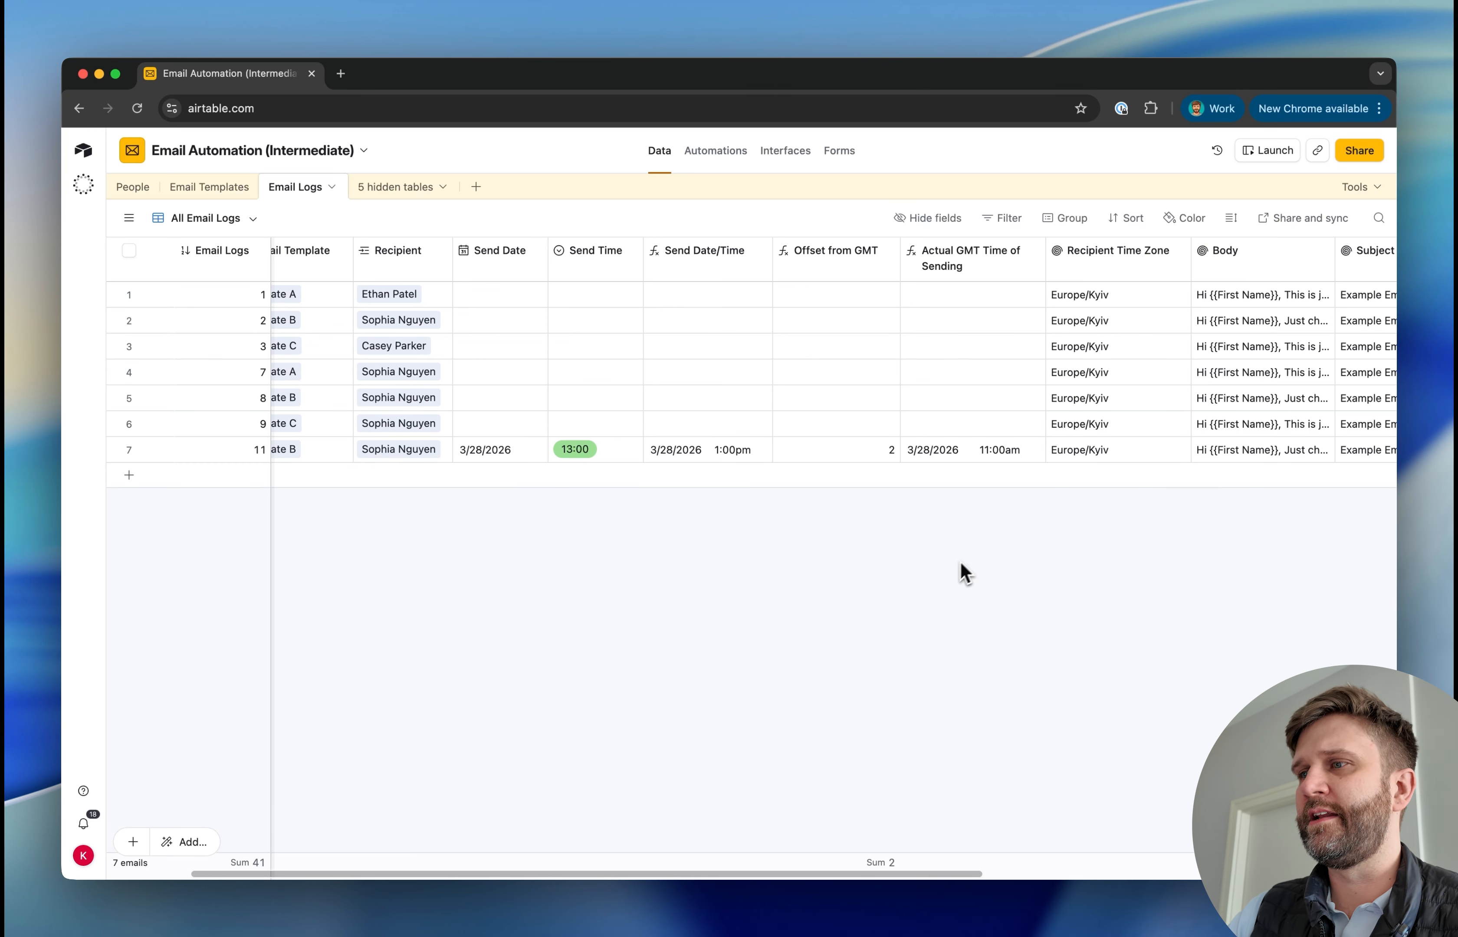
{"action": "left_click", "coordinate": [618, 456]}
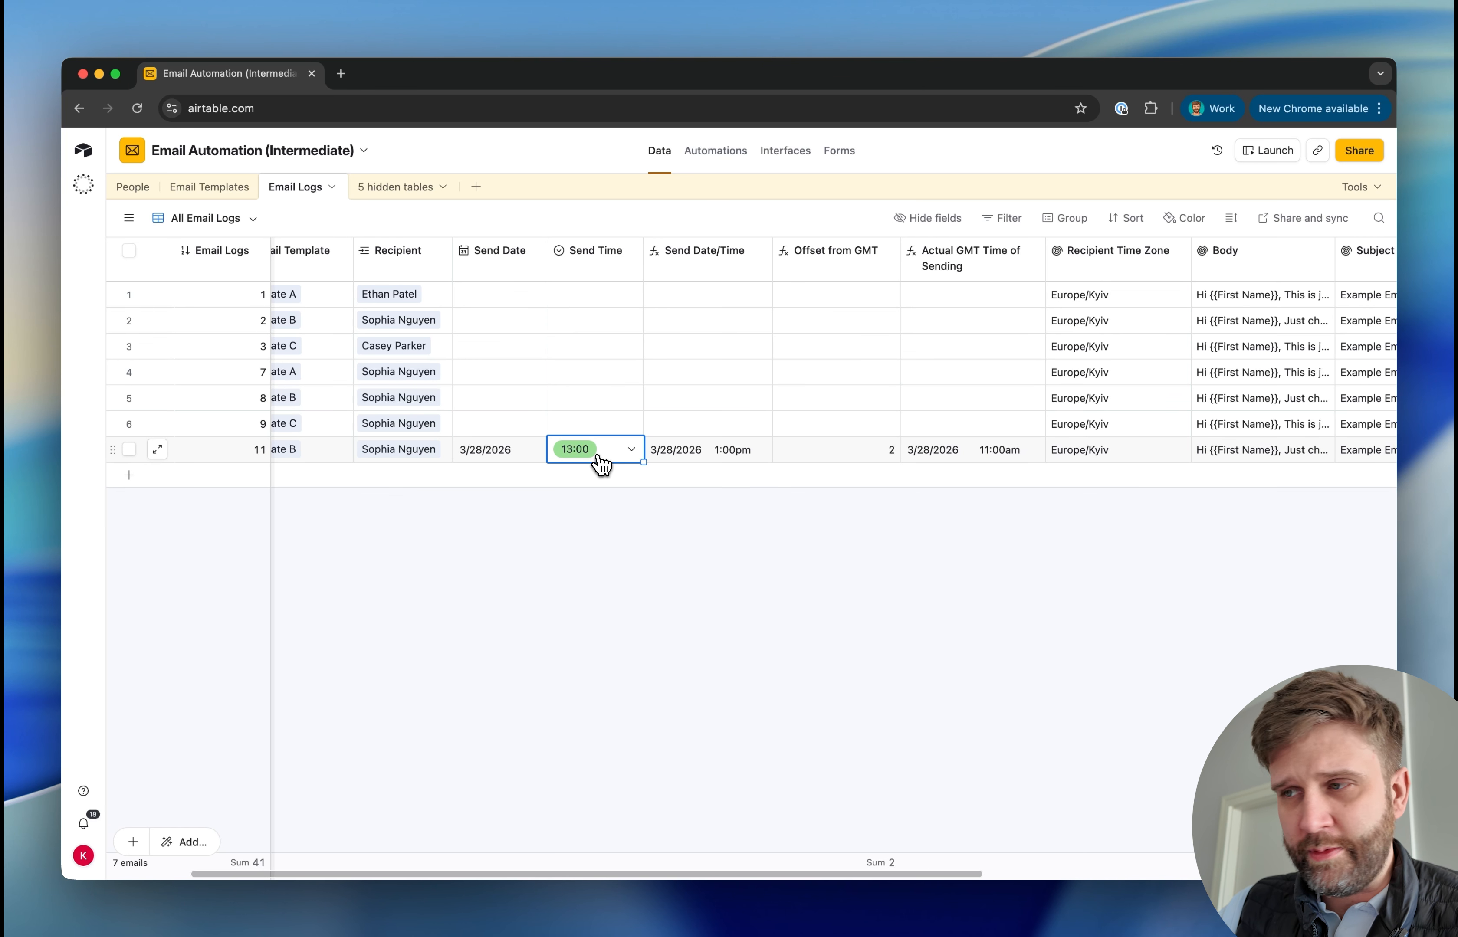
{"action": "left_click", "coordinate": [1005, 460]}
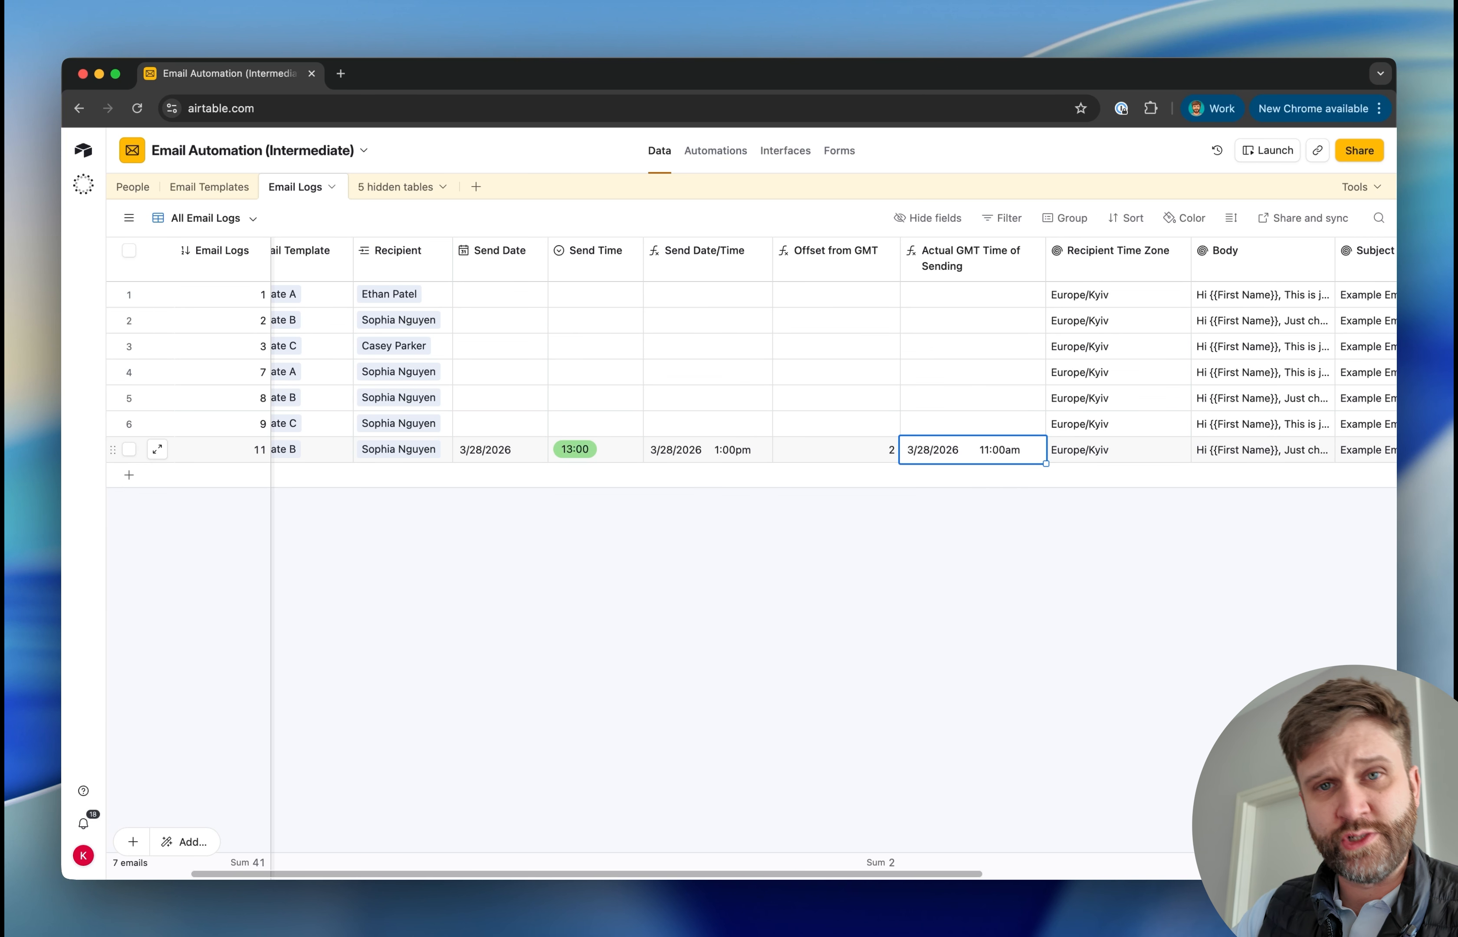
{"action": "left_click_drag", "start_coordinate": [1046, 262], "coordinate": [1085, 261]}
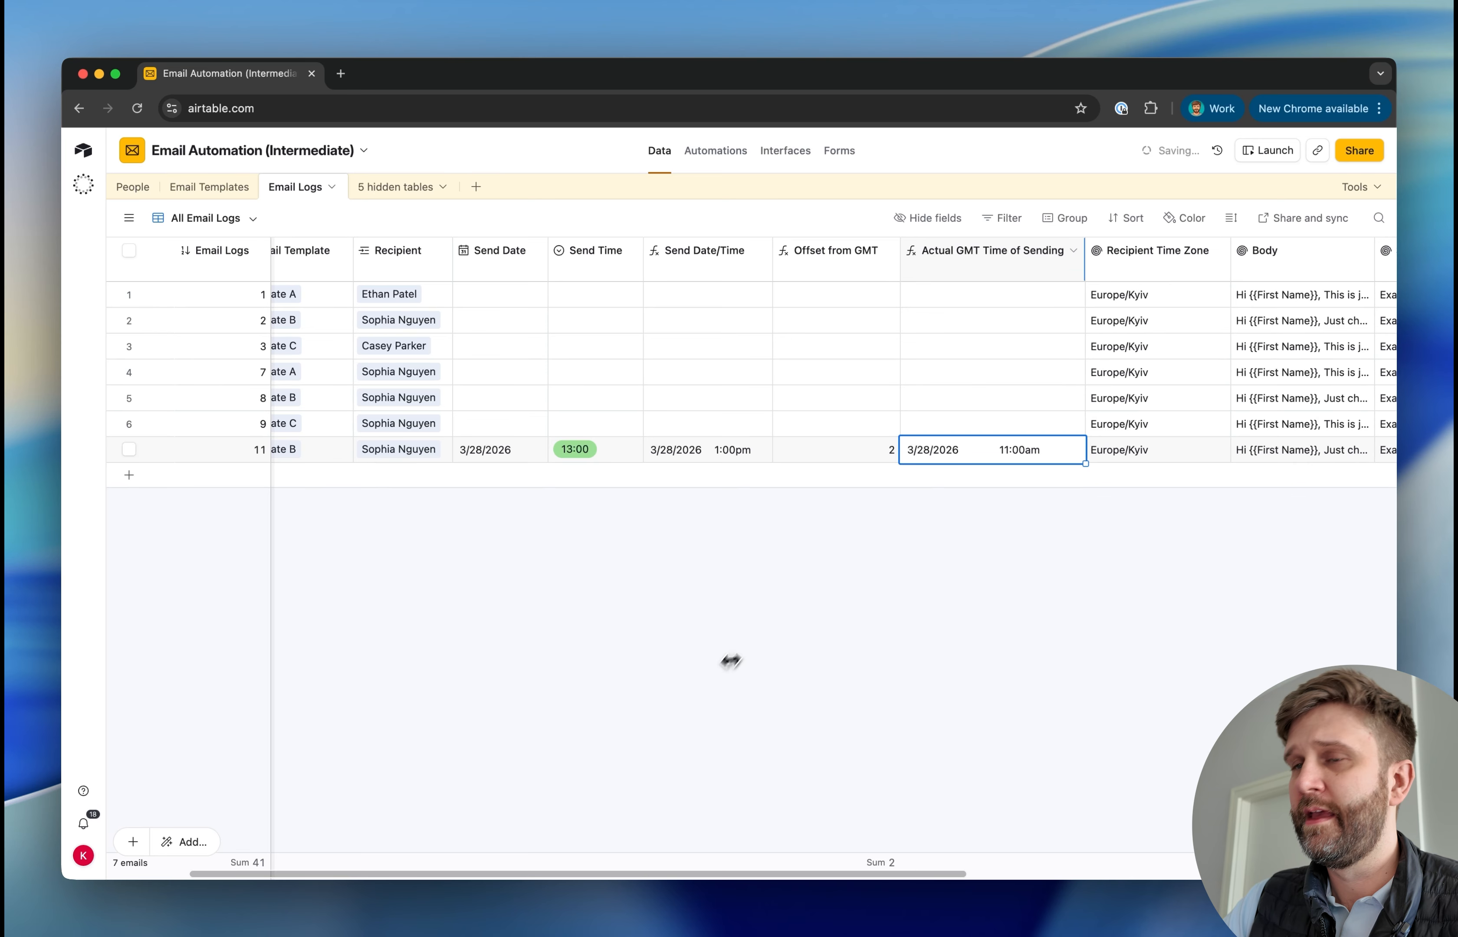
Change the second person's time zone to Europe/Dublin in the People table and view the recalculated times in Email Logs
{"action": "left_click", "coordinate": [133, 187]}
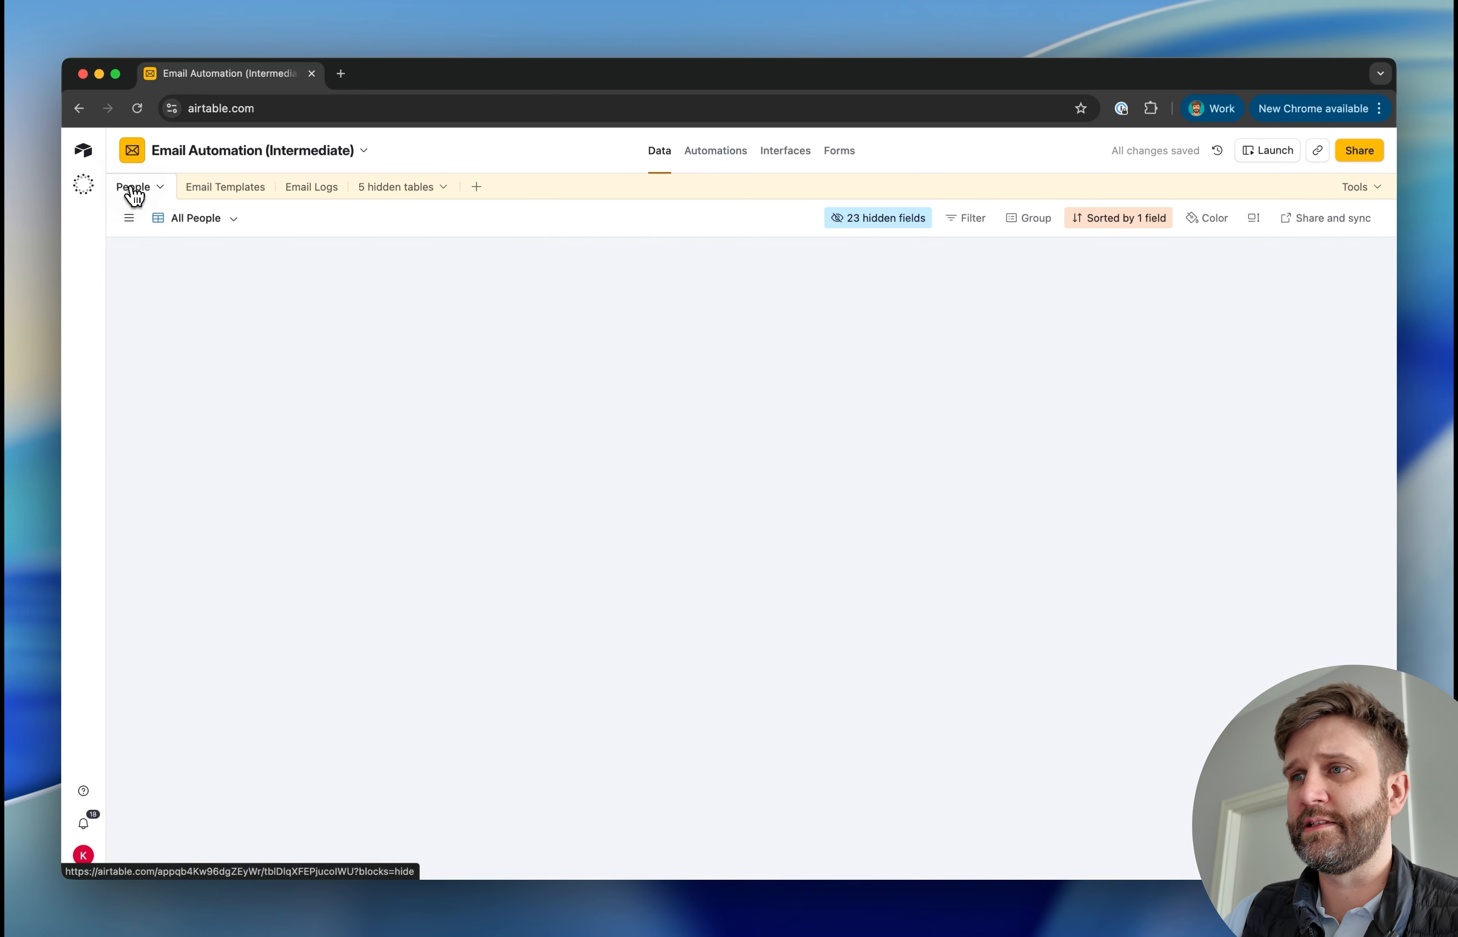
{"action": "left_click", "coordinate": [859, 397]}
{"action": "left_click", "coordinate": [859, 397]}
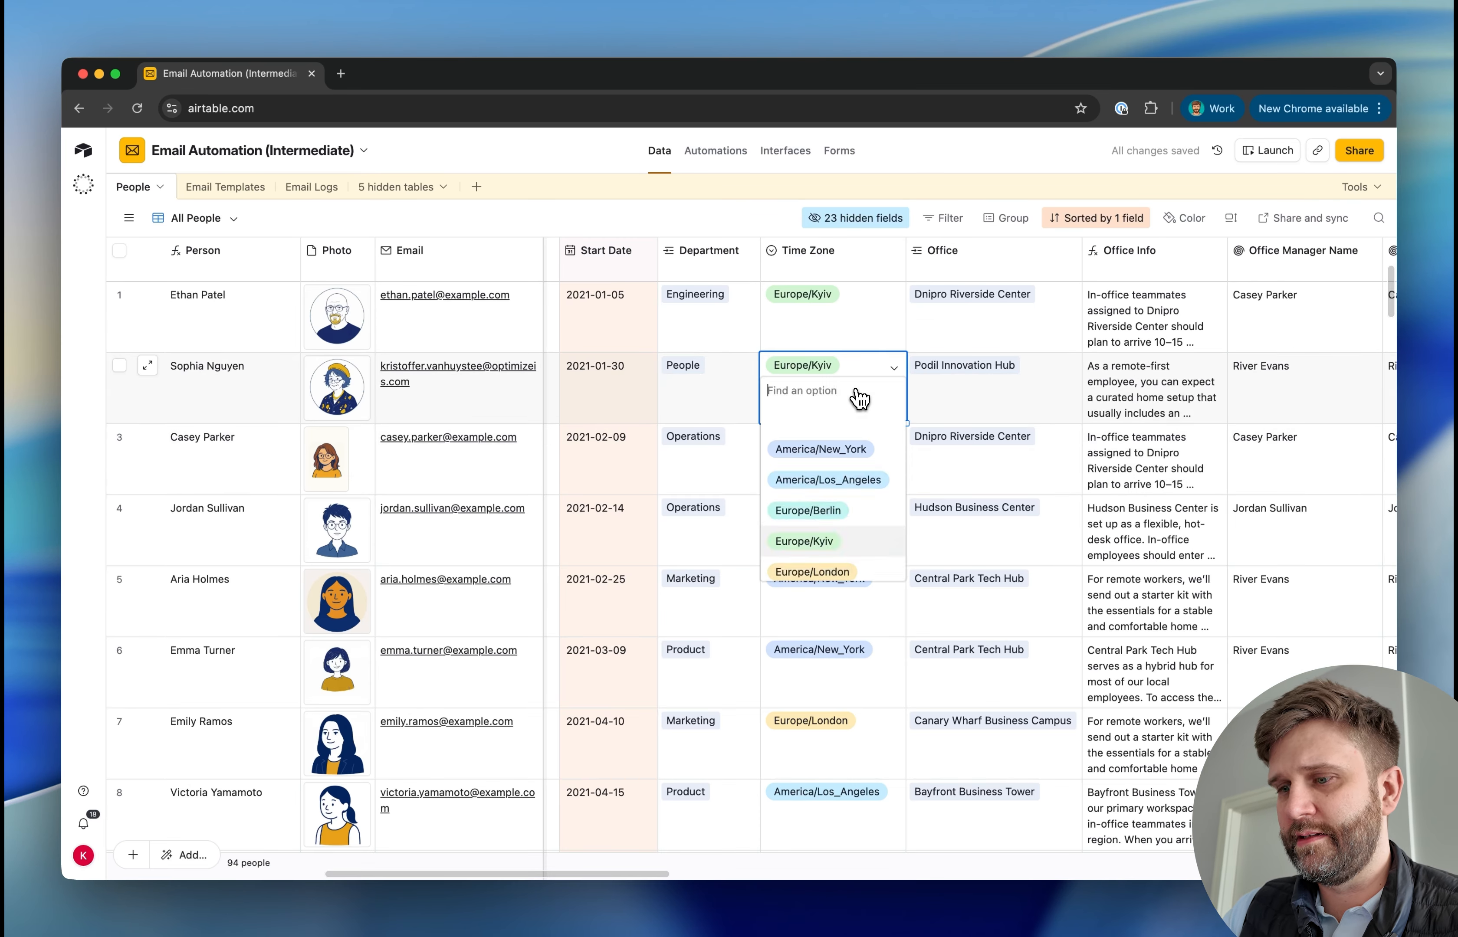
{"action": "type", "text": "dub"}
{"action": "key", "text": "Return"}
{"action": "left_click", "coordinate": [311, 187]}
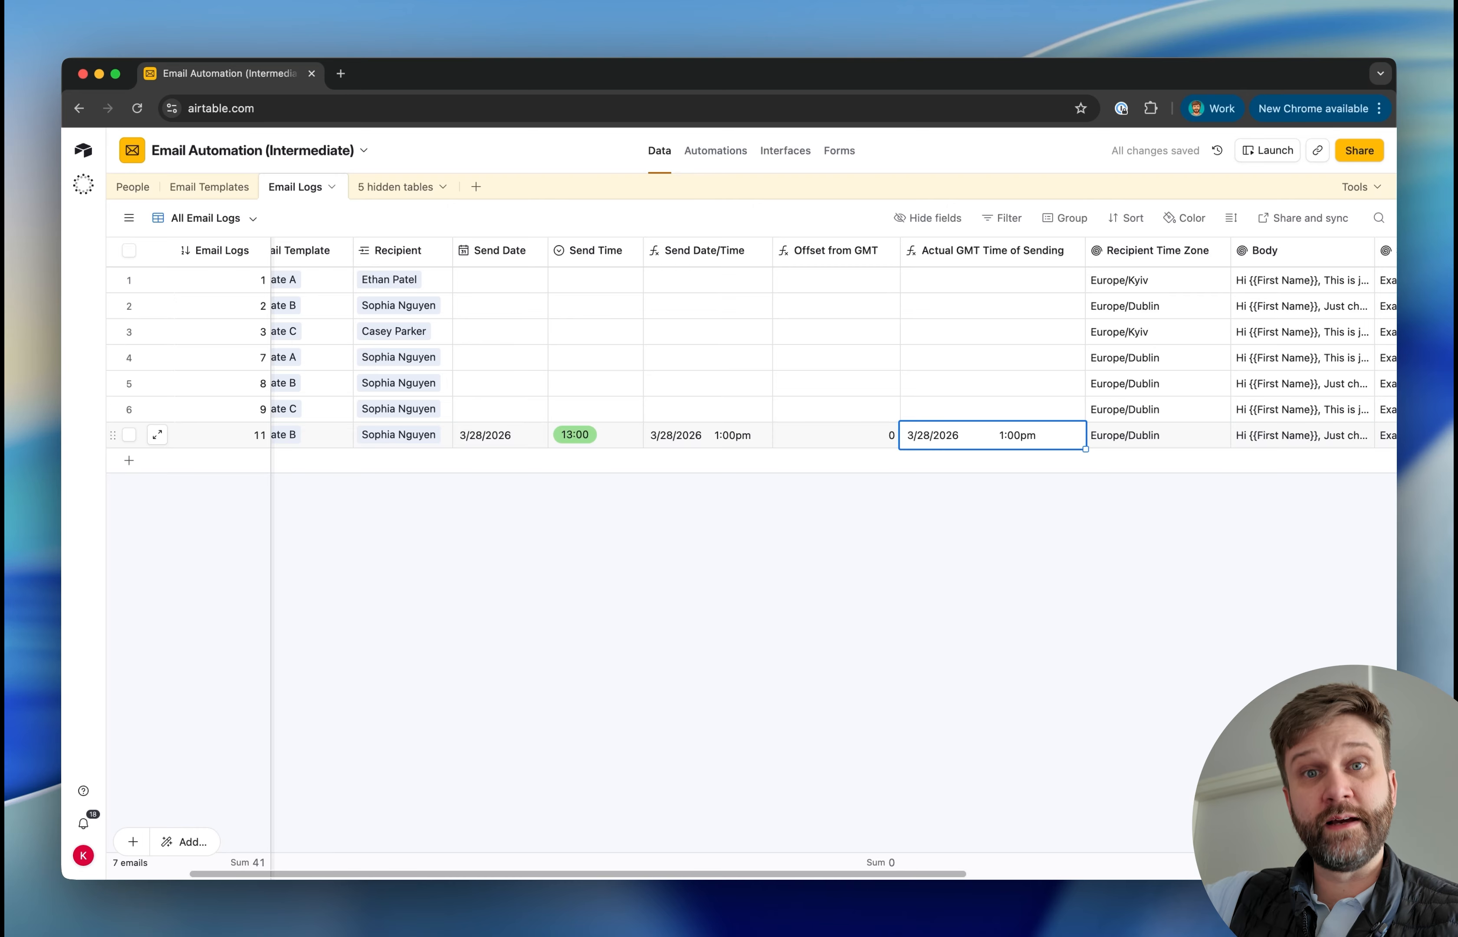
{"action": "left_click", "coordinate": [882, 572]}
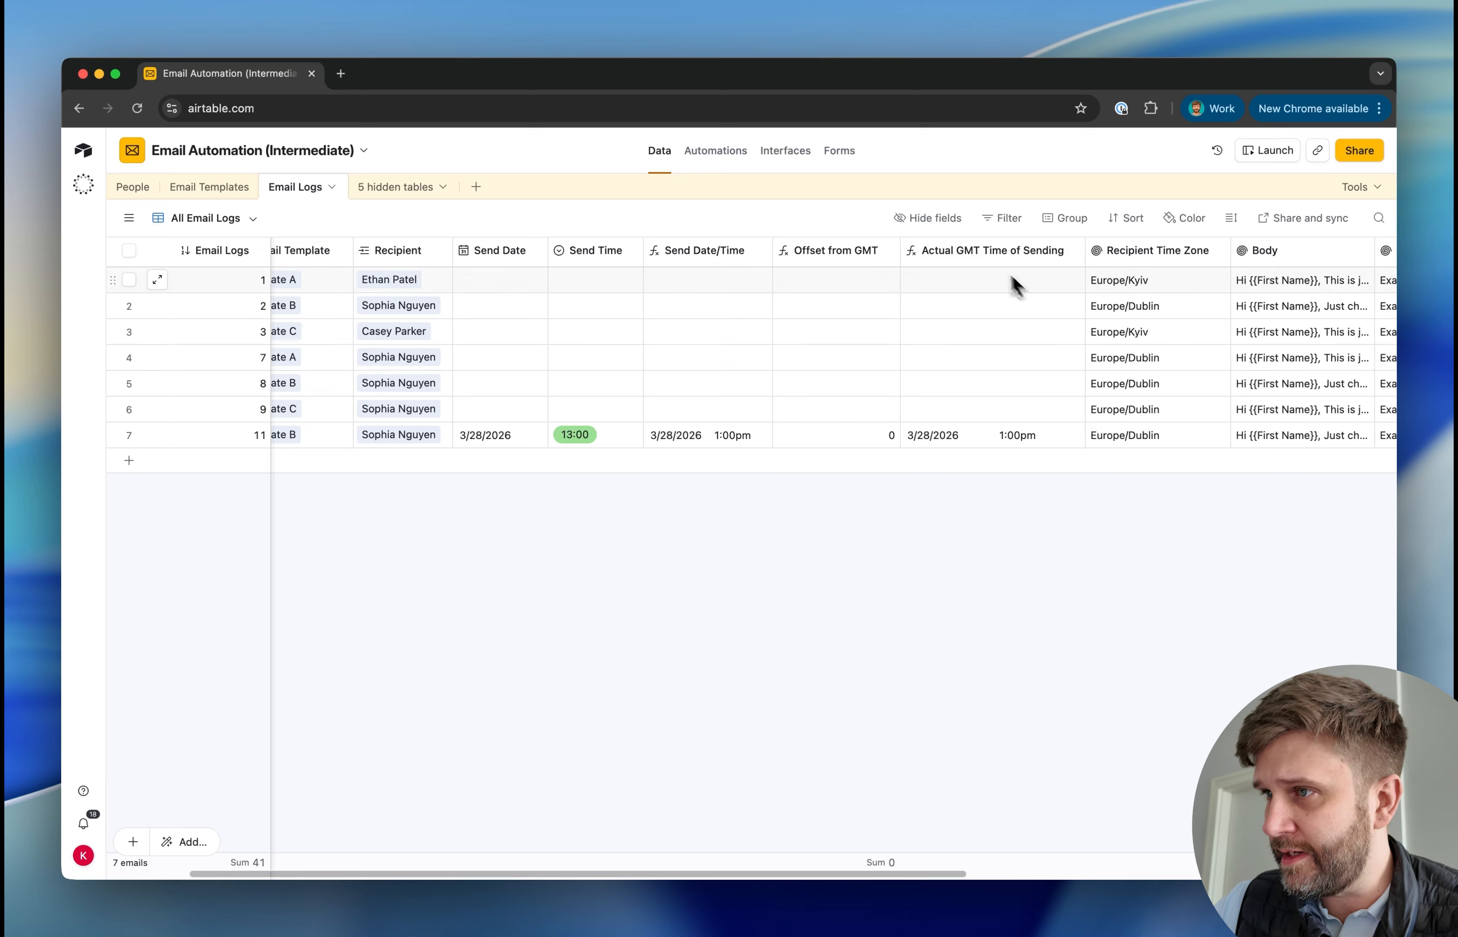
Add a formula field GMT Time Code after Actual GMT Time of Sending: IF({Actual GMT Time of Sending}, DATETIME_FORMAT({Actual GMT Time of Sending}, 'YYYY-MM-DD-HH'))
{"action": "right_click", "coordinate": [987, 257]}
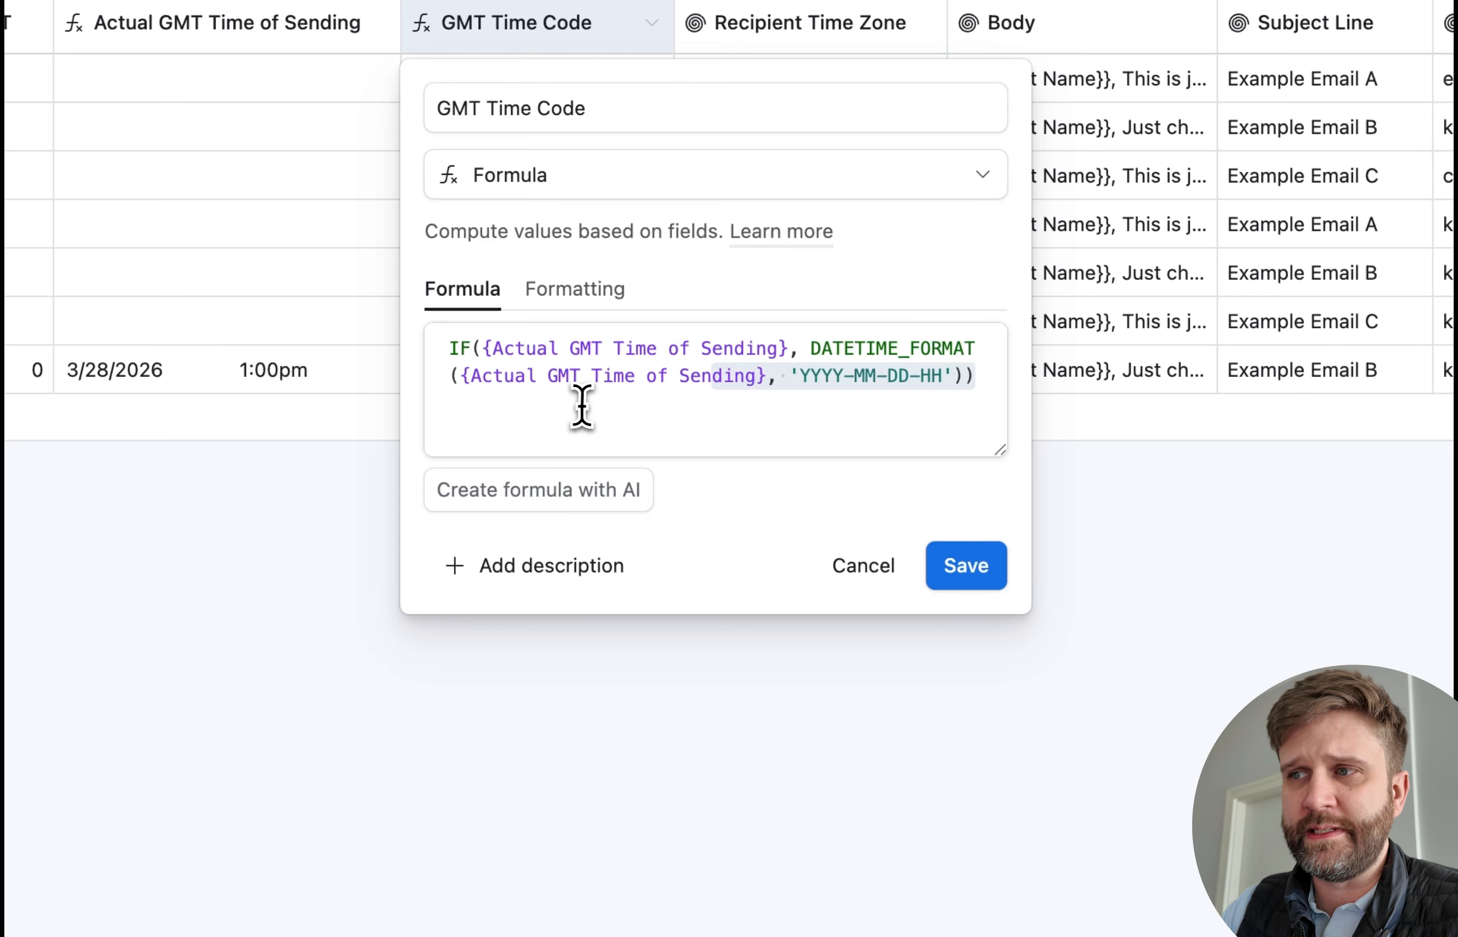
{"action": "left_click", "coordinate": [828, 388]}
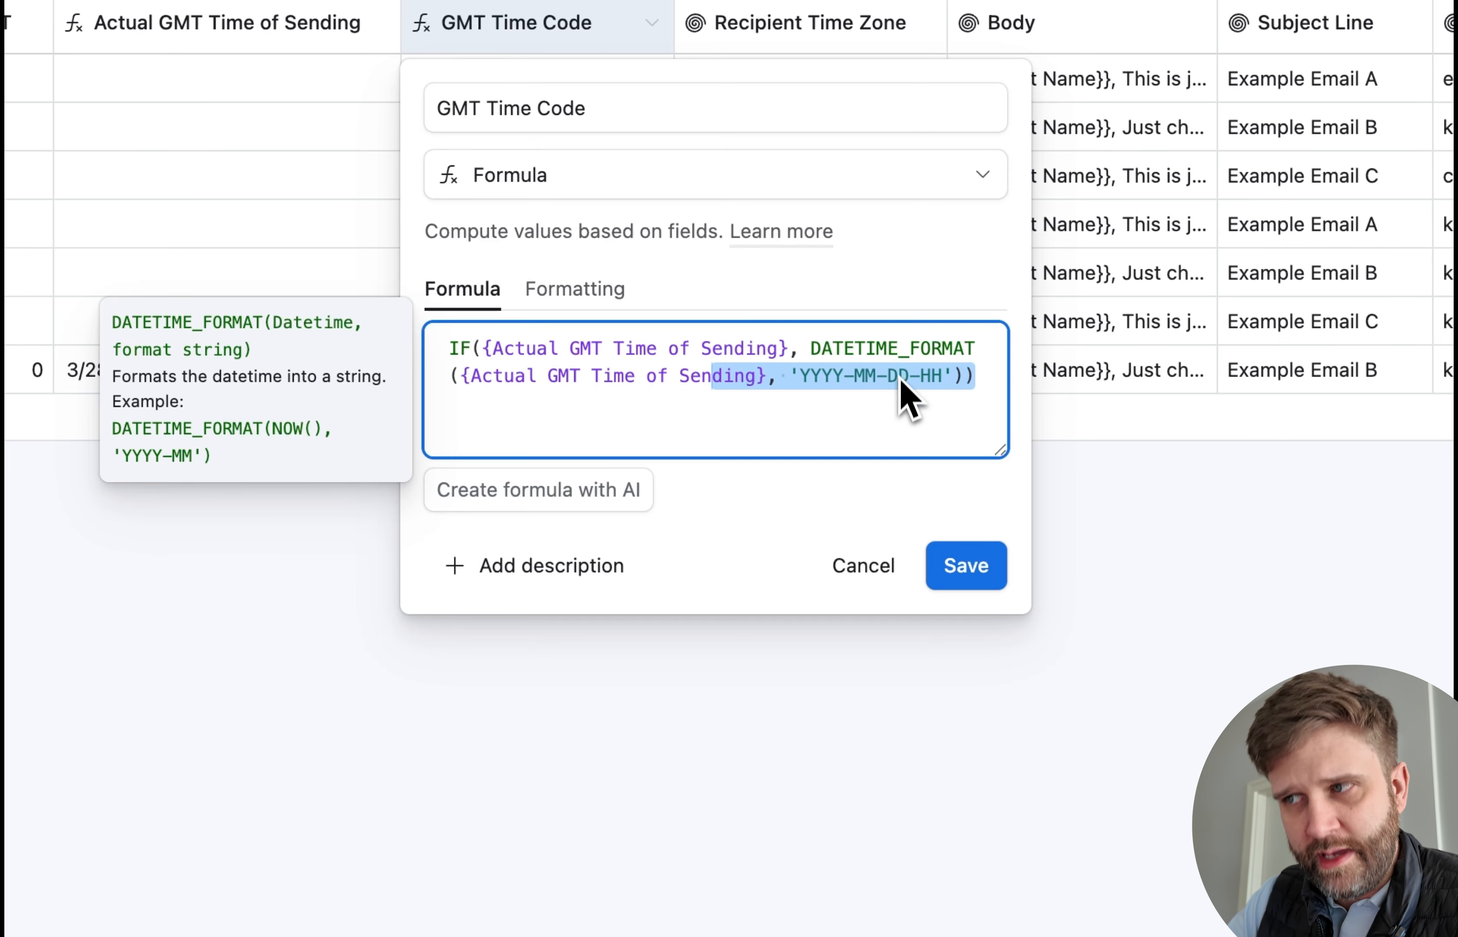
{"action": "left_click", "coordinate": [968, 567]}
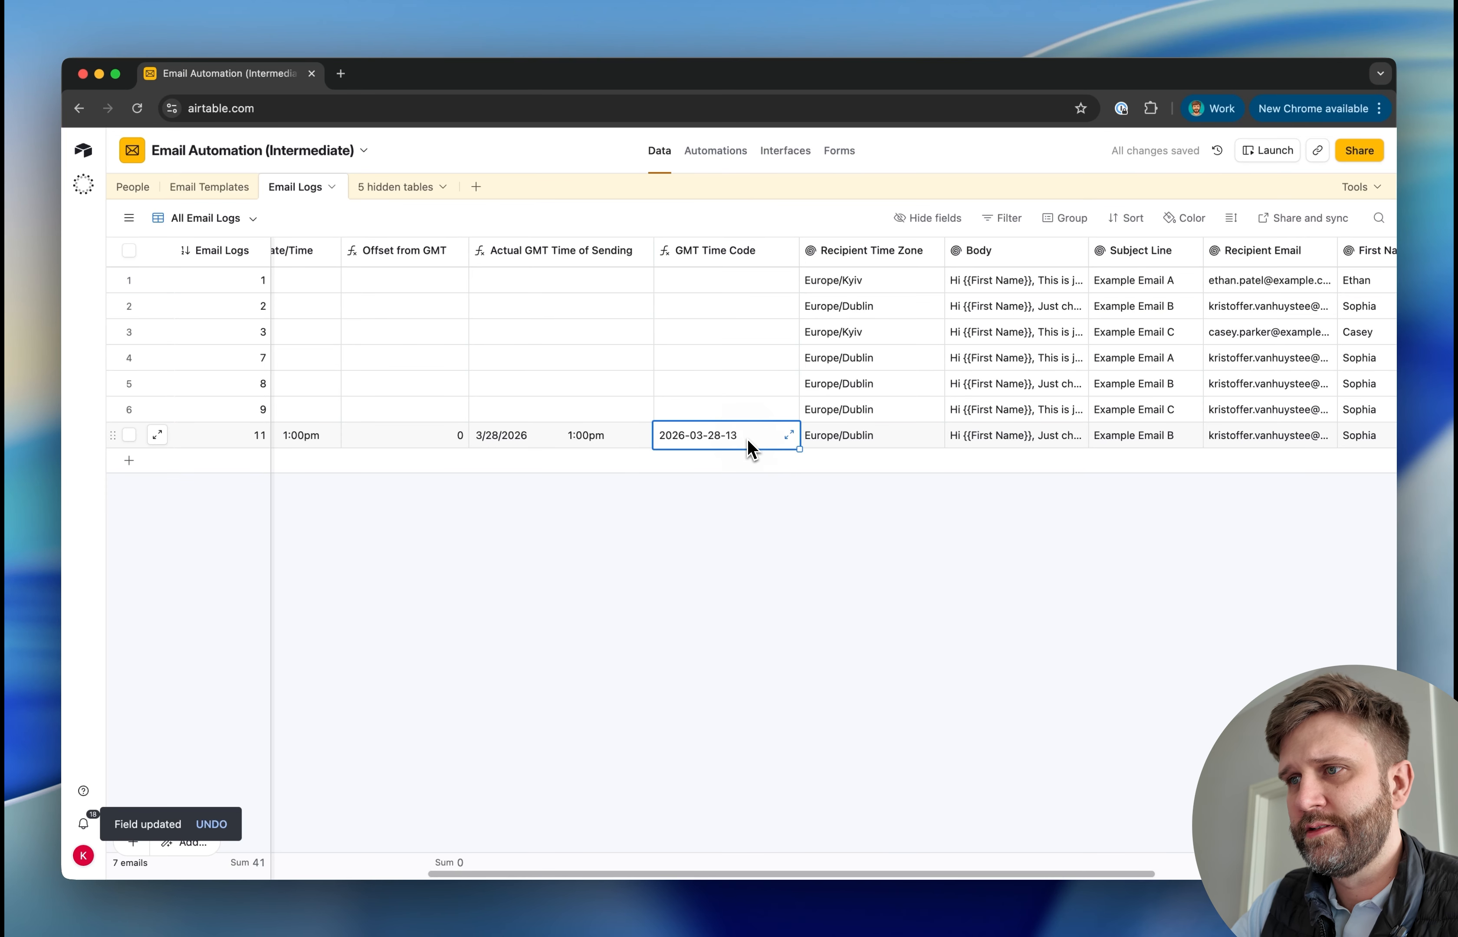
Compare email log 11's GMT Time Code with its actual GMT sending time, and slightly narrow the GMT Time Code column
{"action": "scroll", "coordinate": [747, 439], "scroll_direction": "left", "scroll_amount": 2}
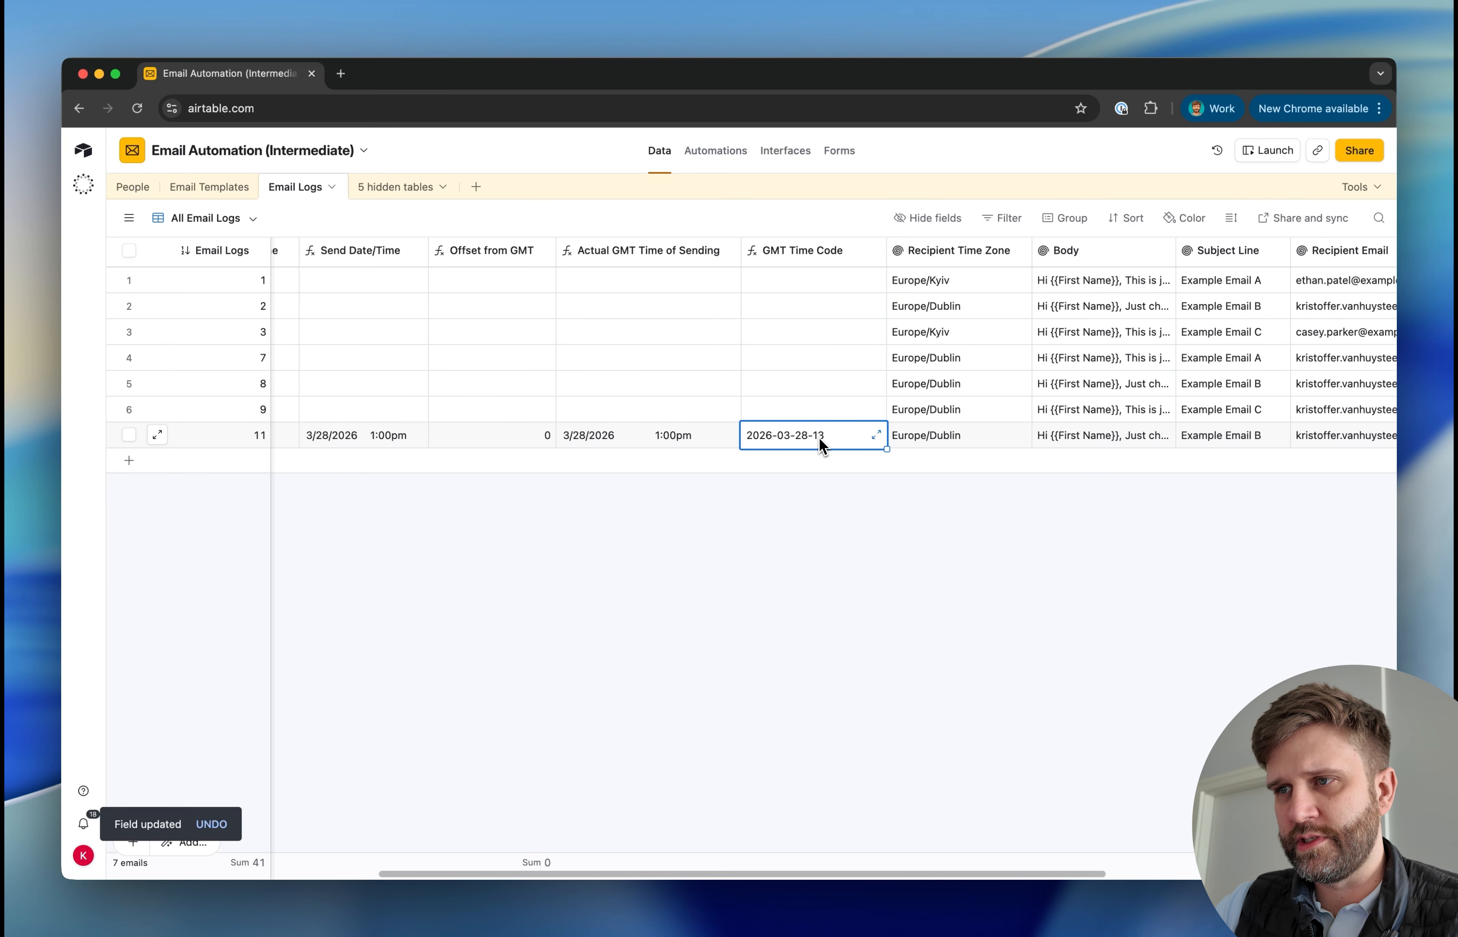
{"action": "left_click", "coordinate": [697, 445]}
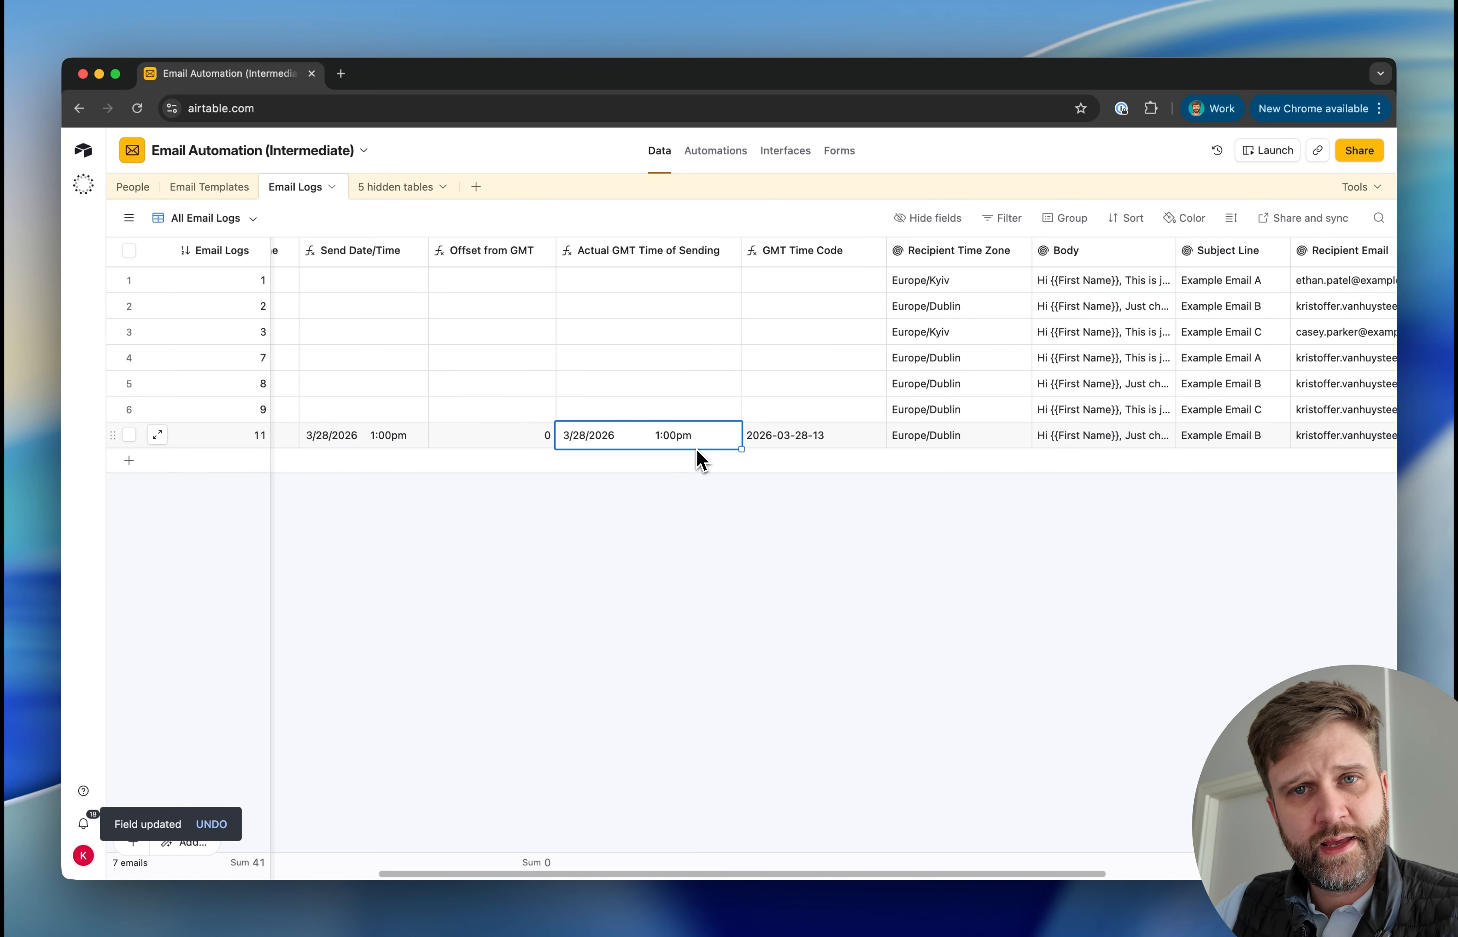
{"action": "left_click", "coordinate": [818, 430]}
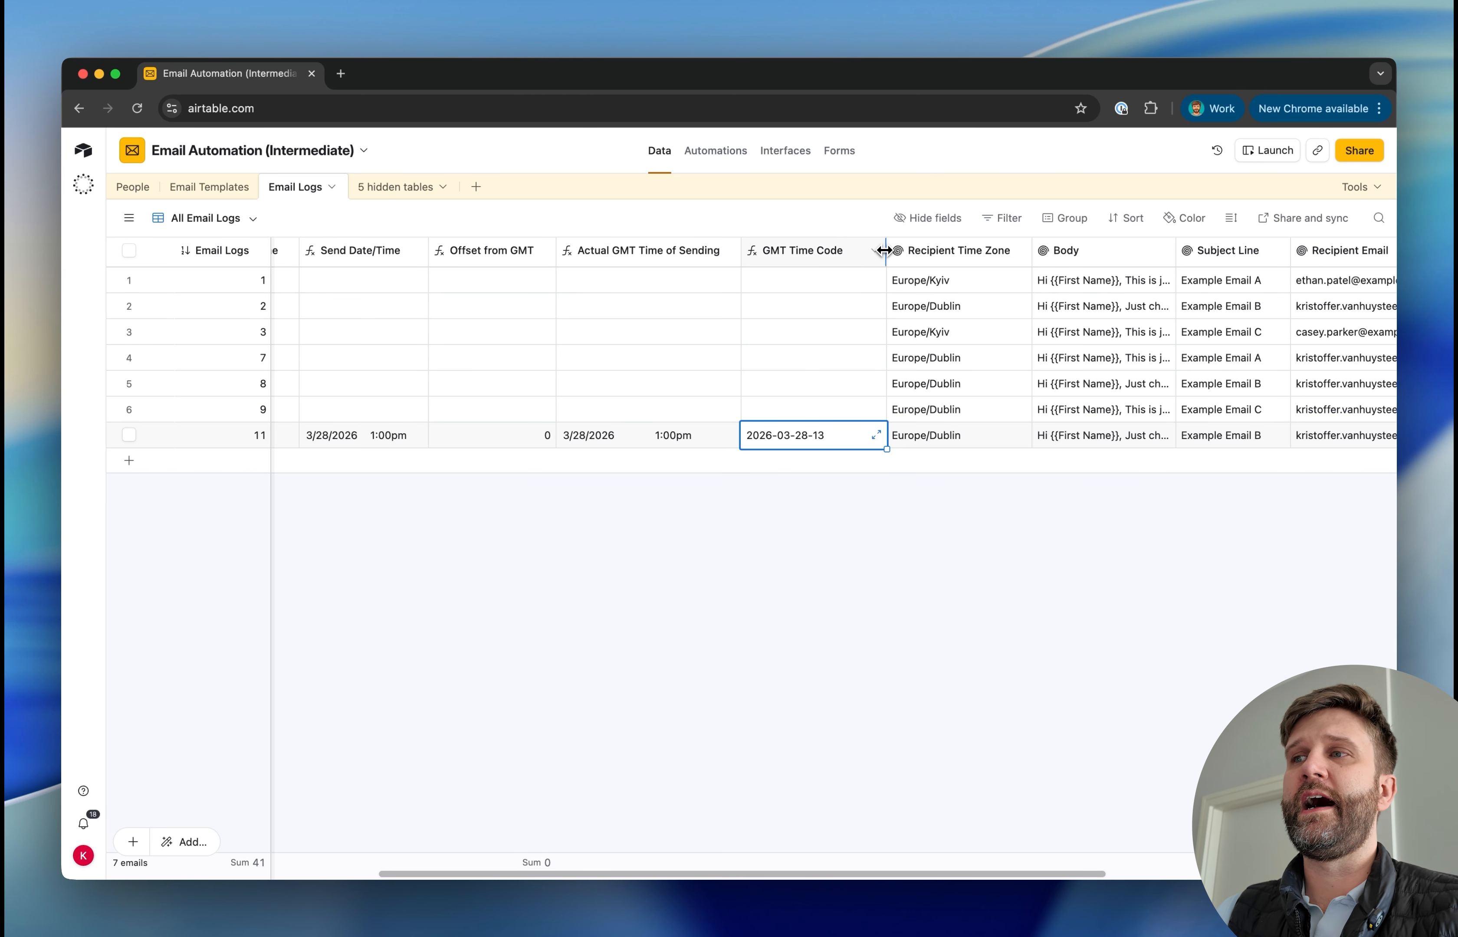
{"action": "left_click_drag", "start_coordinate": [884, 250], "coordinate": [869, 251]}
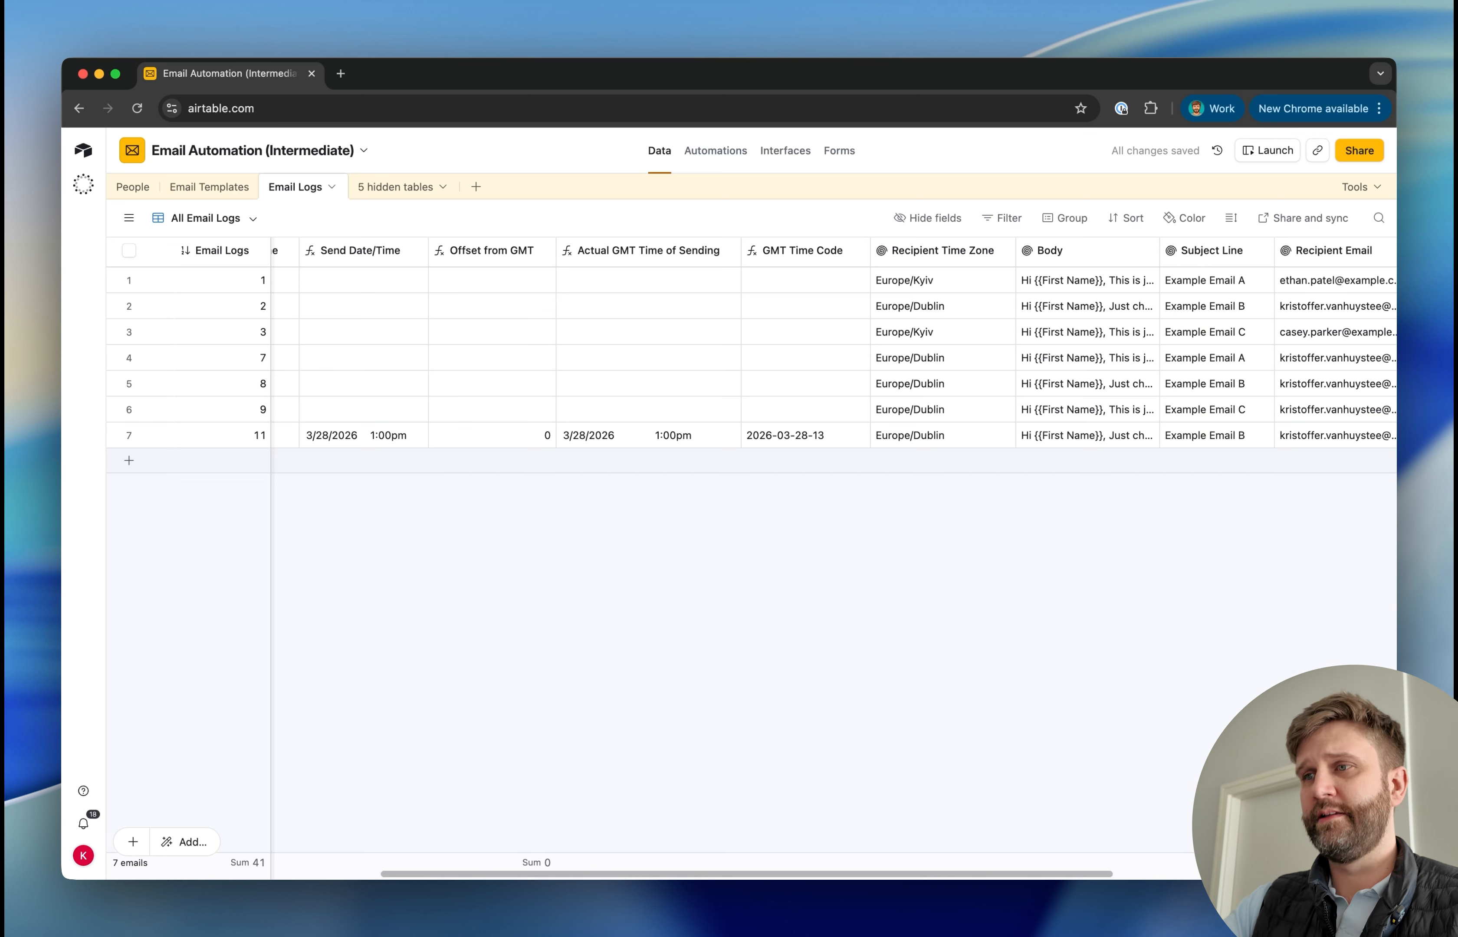
{"action": "left_click", "coordinate": [818, 441]}
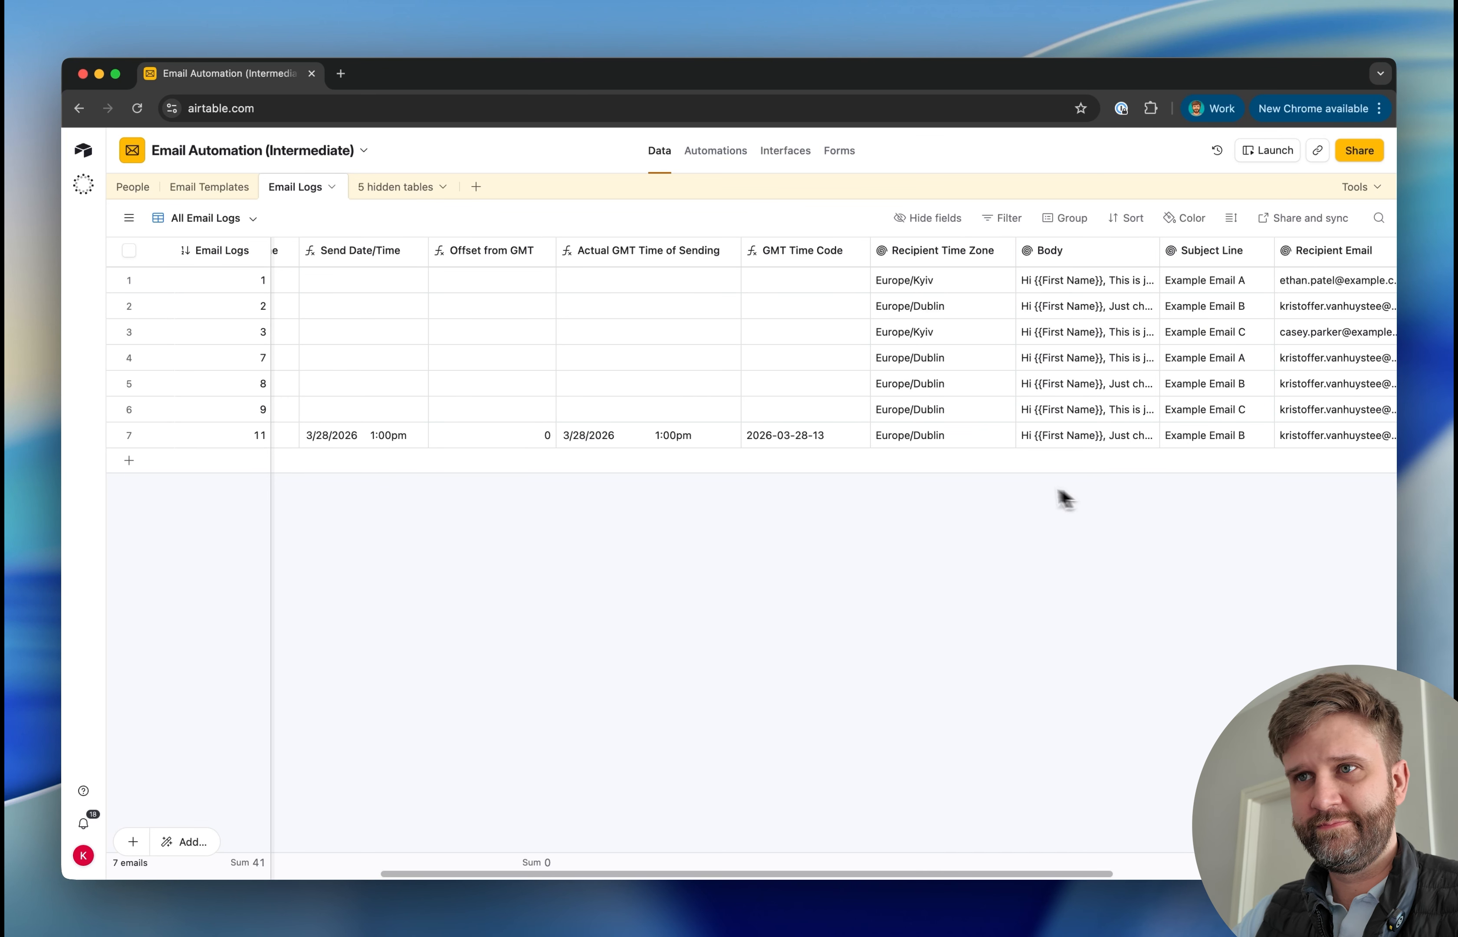
Create a new automation and name it Send Scheduled Emails
{"action": "left_click", "coordinate": [715, 151]}
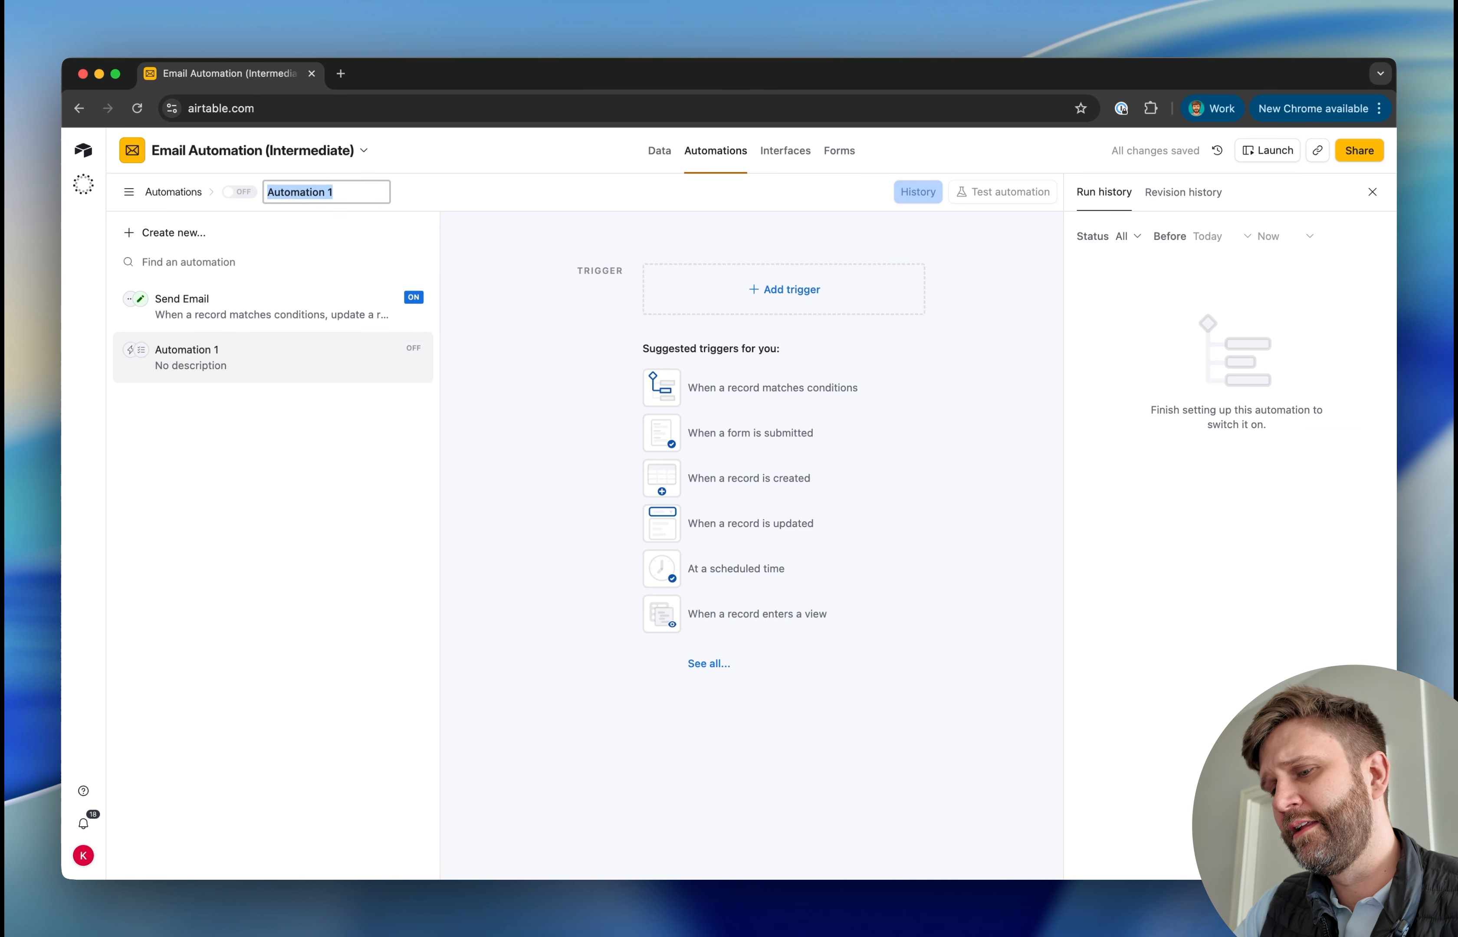
{"action": "type", "text": "Send Sch"}
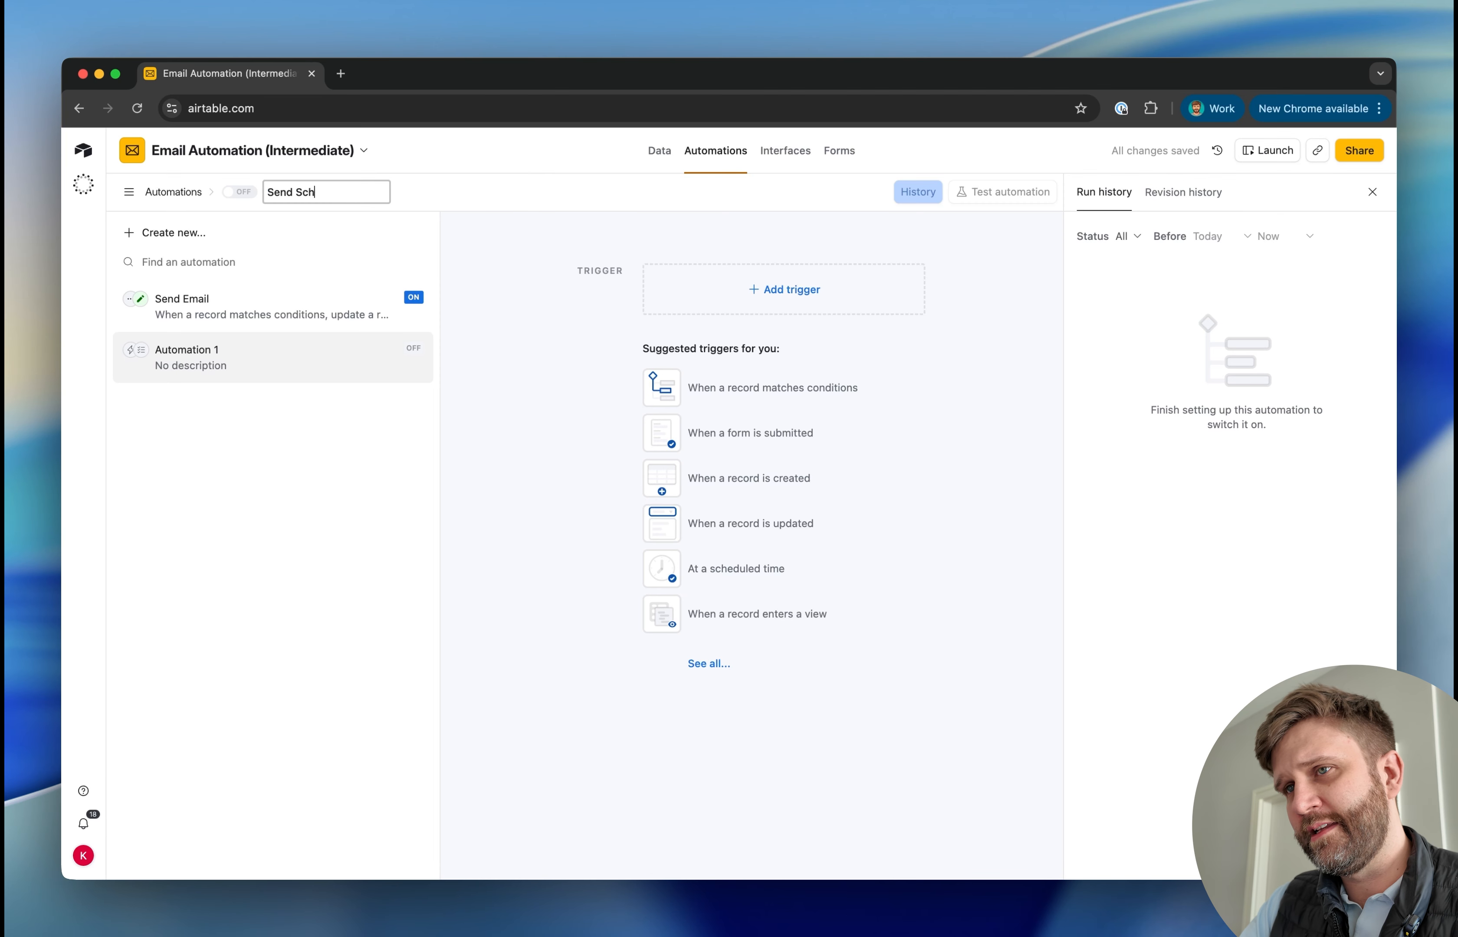
{"action": "type", "text": "eduled Emails"}
Give the Send Scheduled Emails automation an At scheduled time trigger that runs every 1 hour, and test the trigger
{"action": "left_click", "coordinate": [784, 289]}
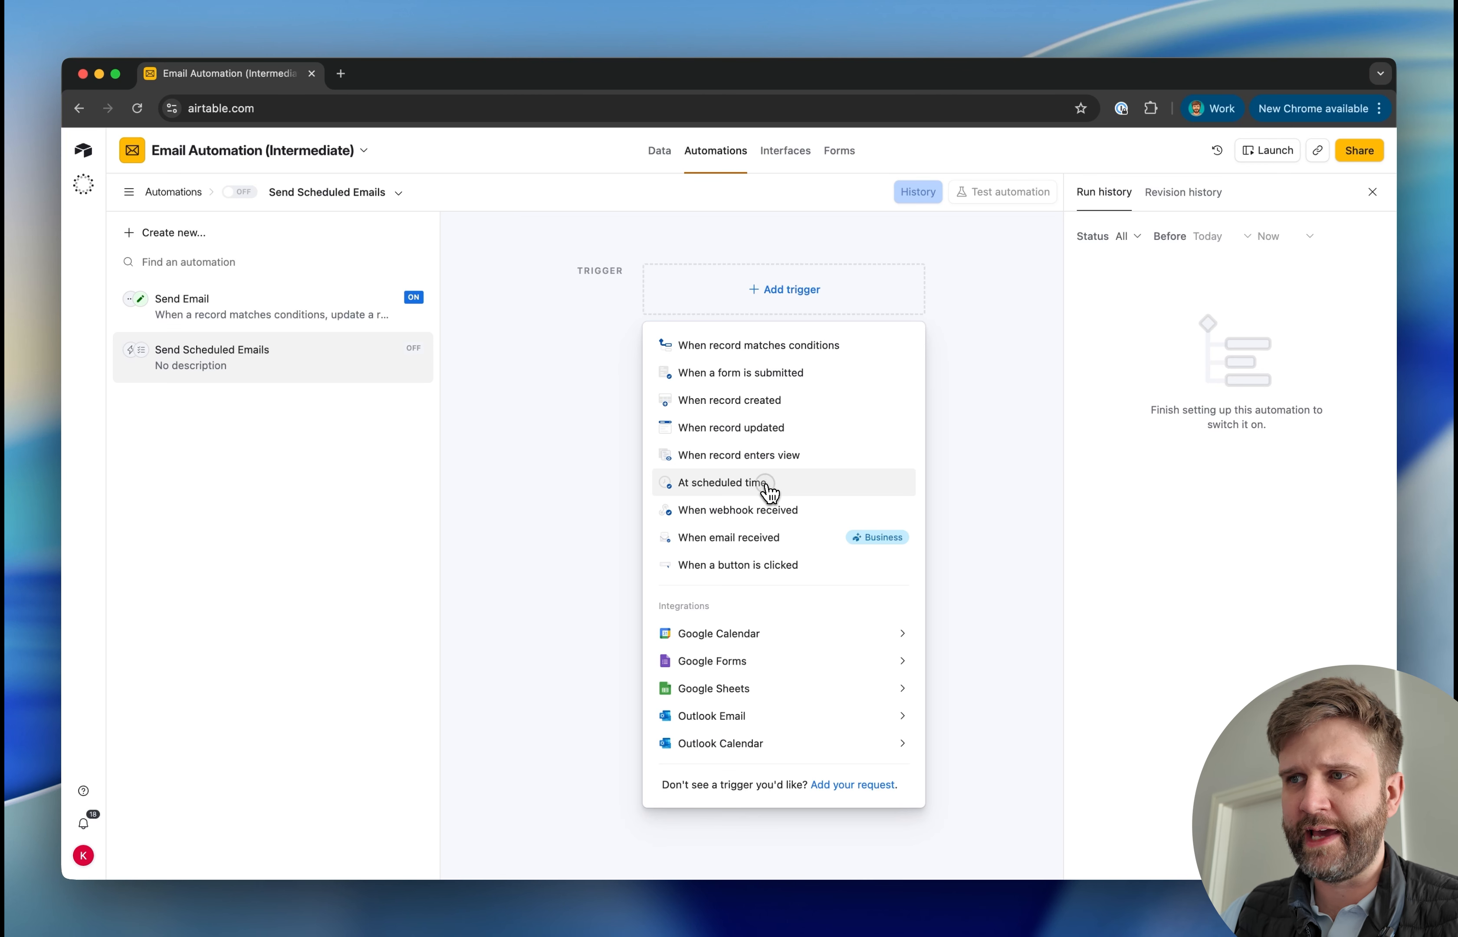
{"action": "left_click", "coordinate": [766, 483]}
{"action": "left_click", "coordinate": [1145, 420]}
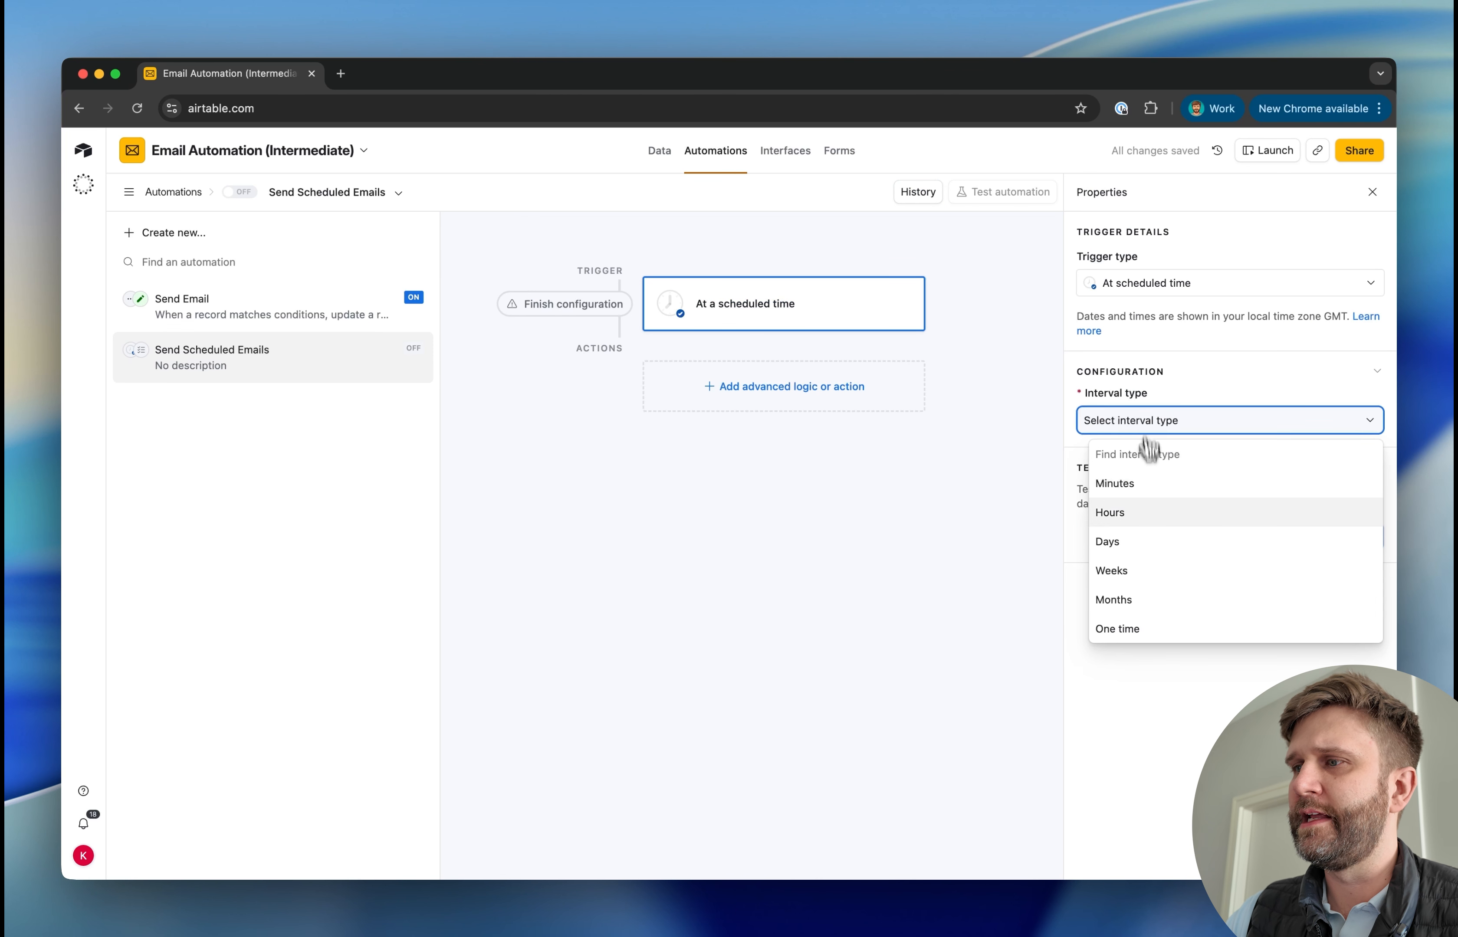
{"action": "left_click", "coordinate": [1149, 517]}
{"action": "left_click", "coordinate": [1155, 481]}
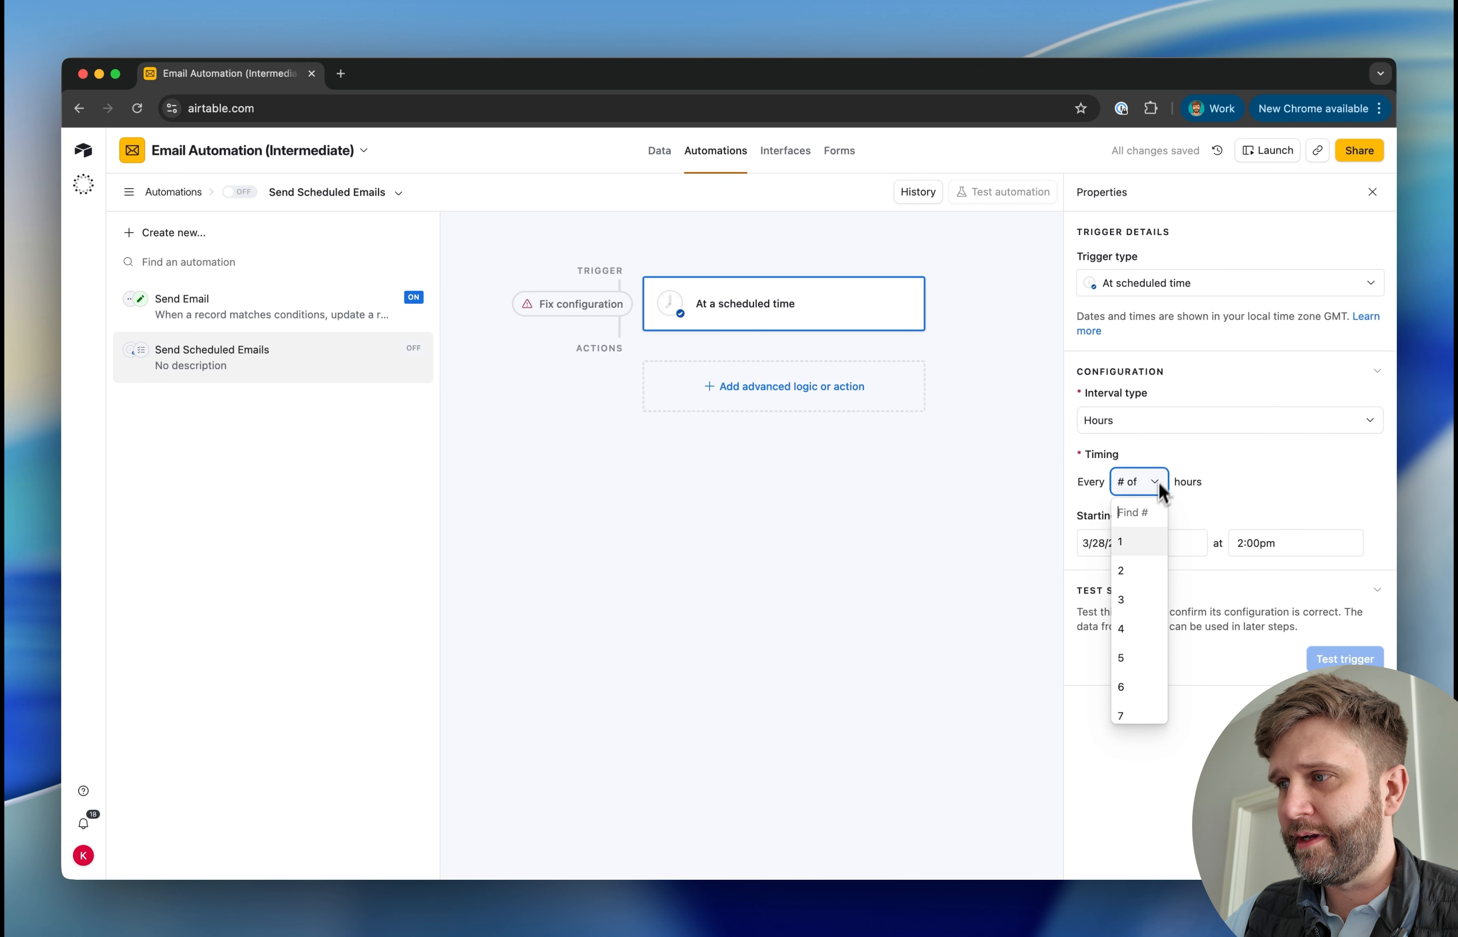
{"action": "left_click", "coordinate": [1140, 548]}
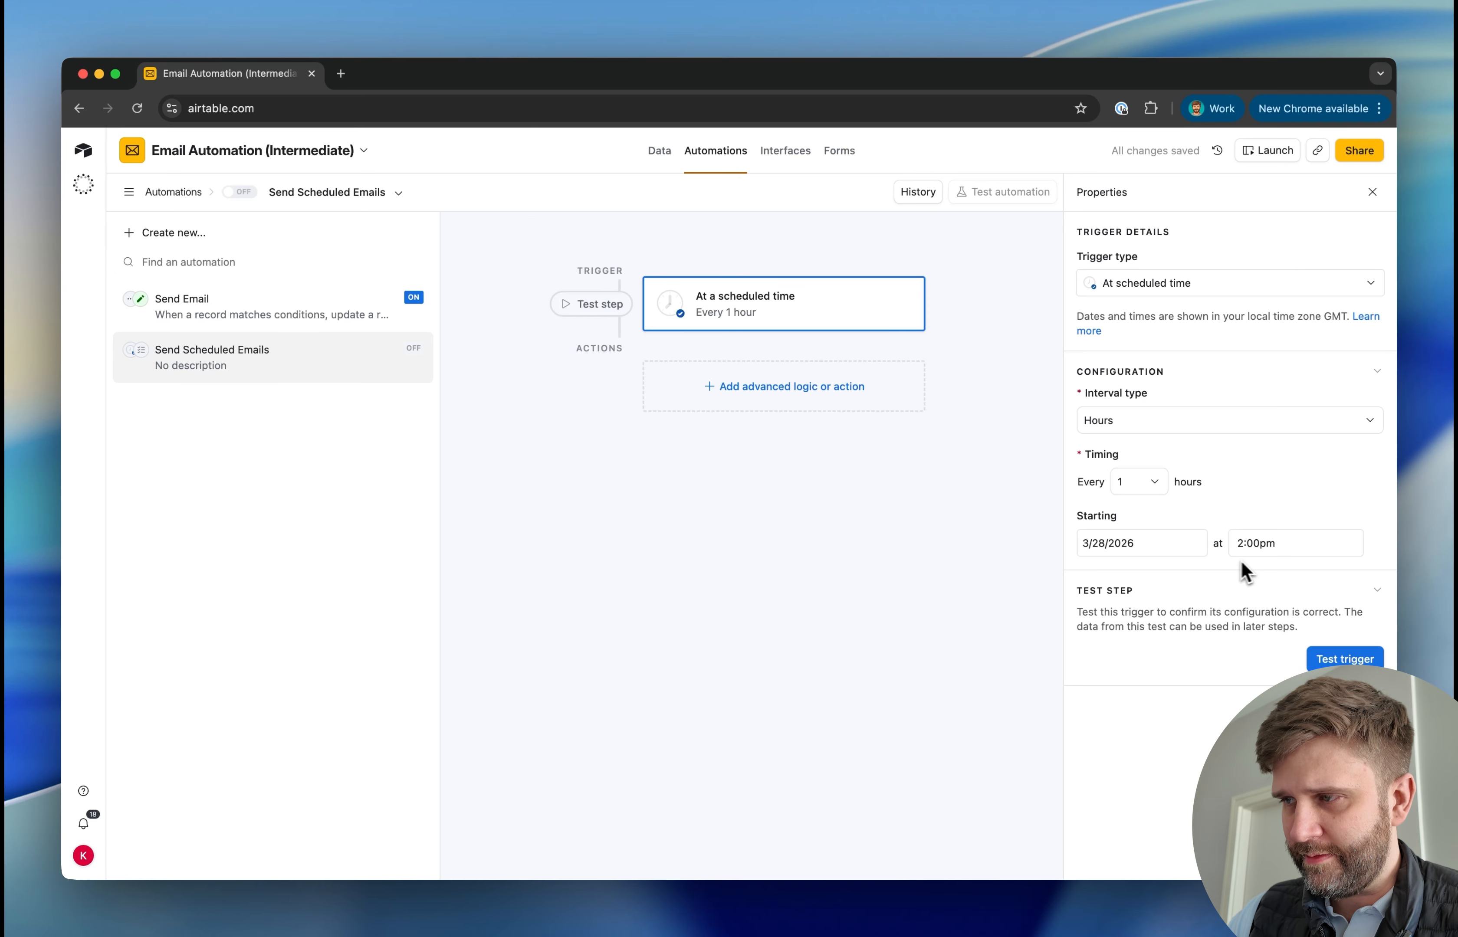
{"action": "left_click", "coordinate": [1336, 658]}
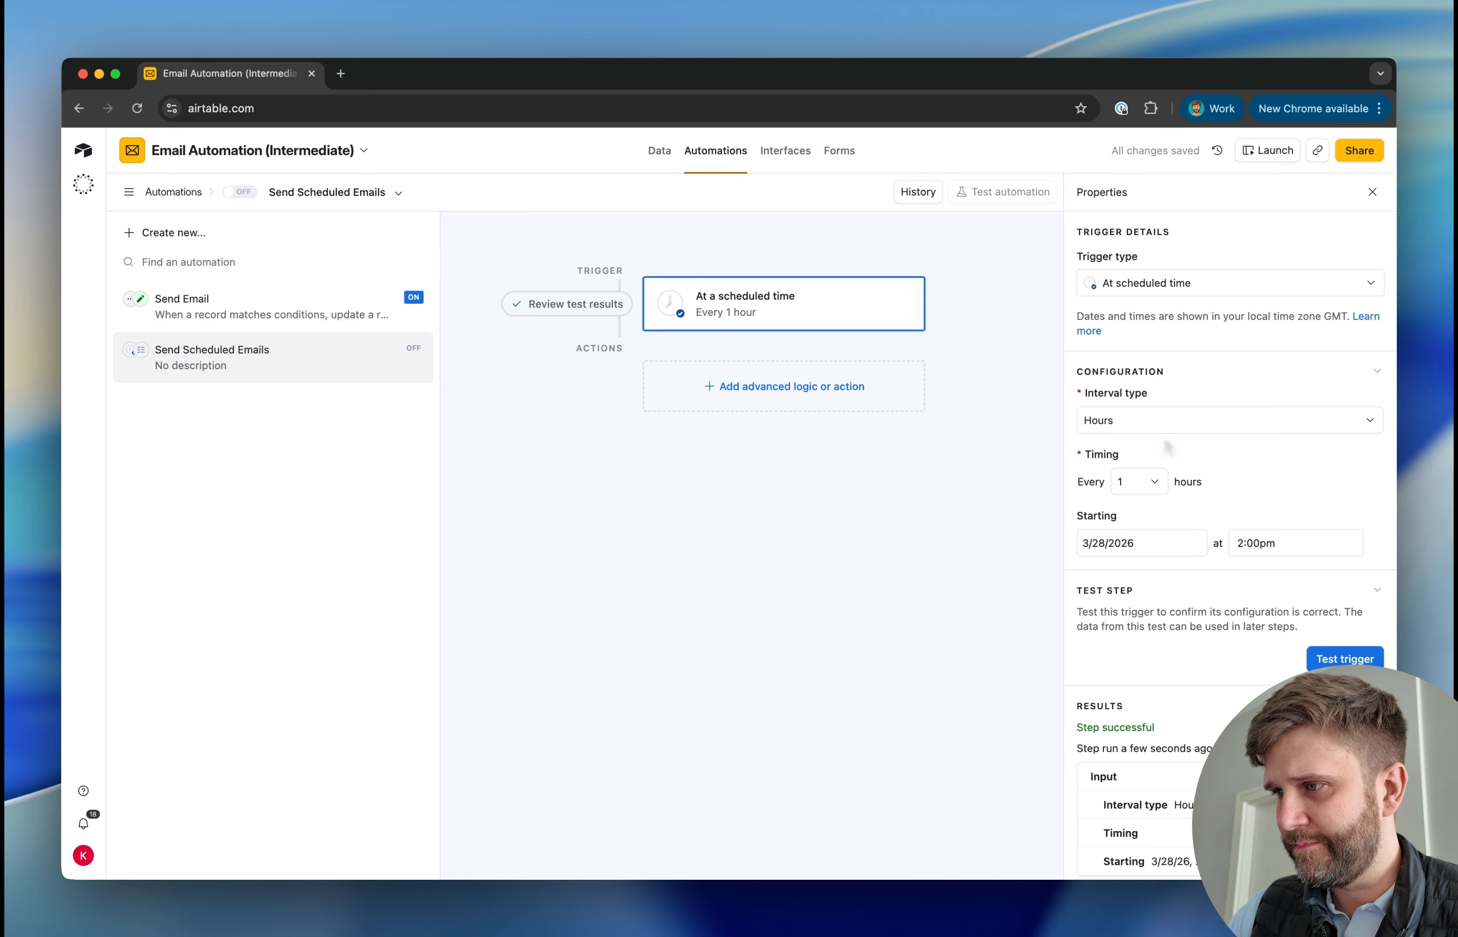
Add a Run script action whose code converts trigger_time into a year-month-day-hour GMT code and outputs it as gmt_time_code
{"action": "left_click", "coordinate": [769, 399]}
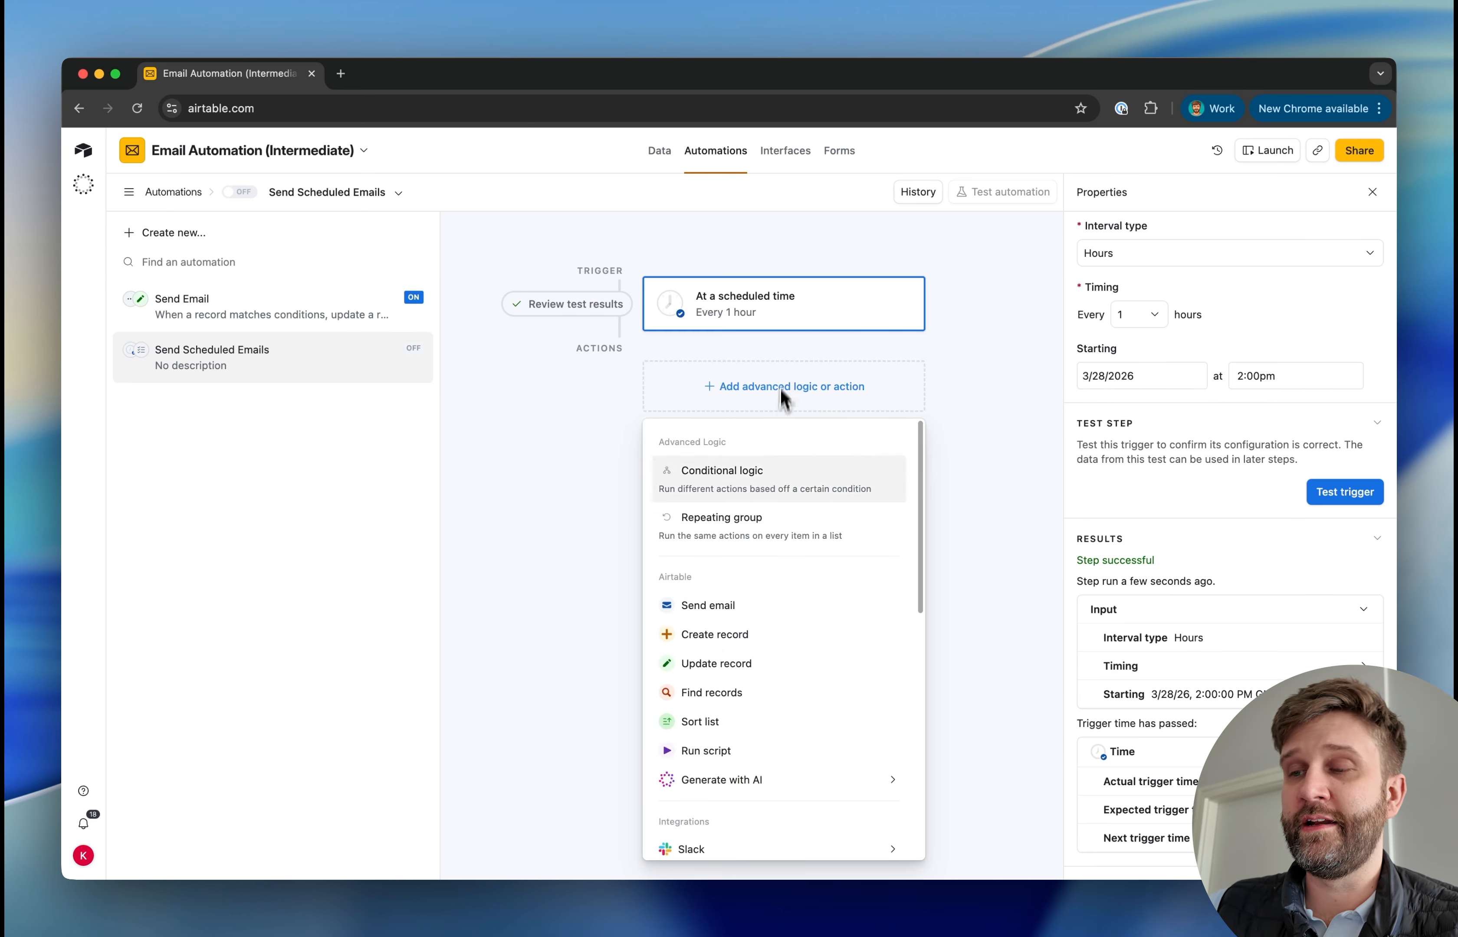
{"action": "left_click", "coordinate": [745, 748]}
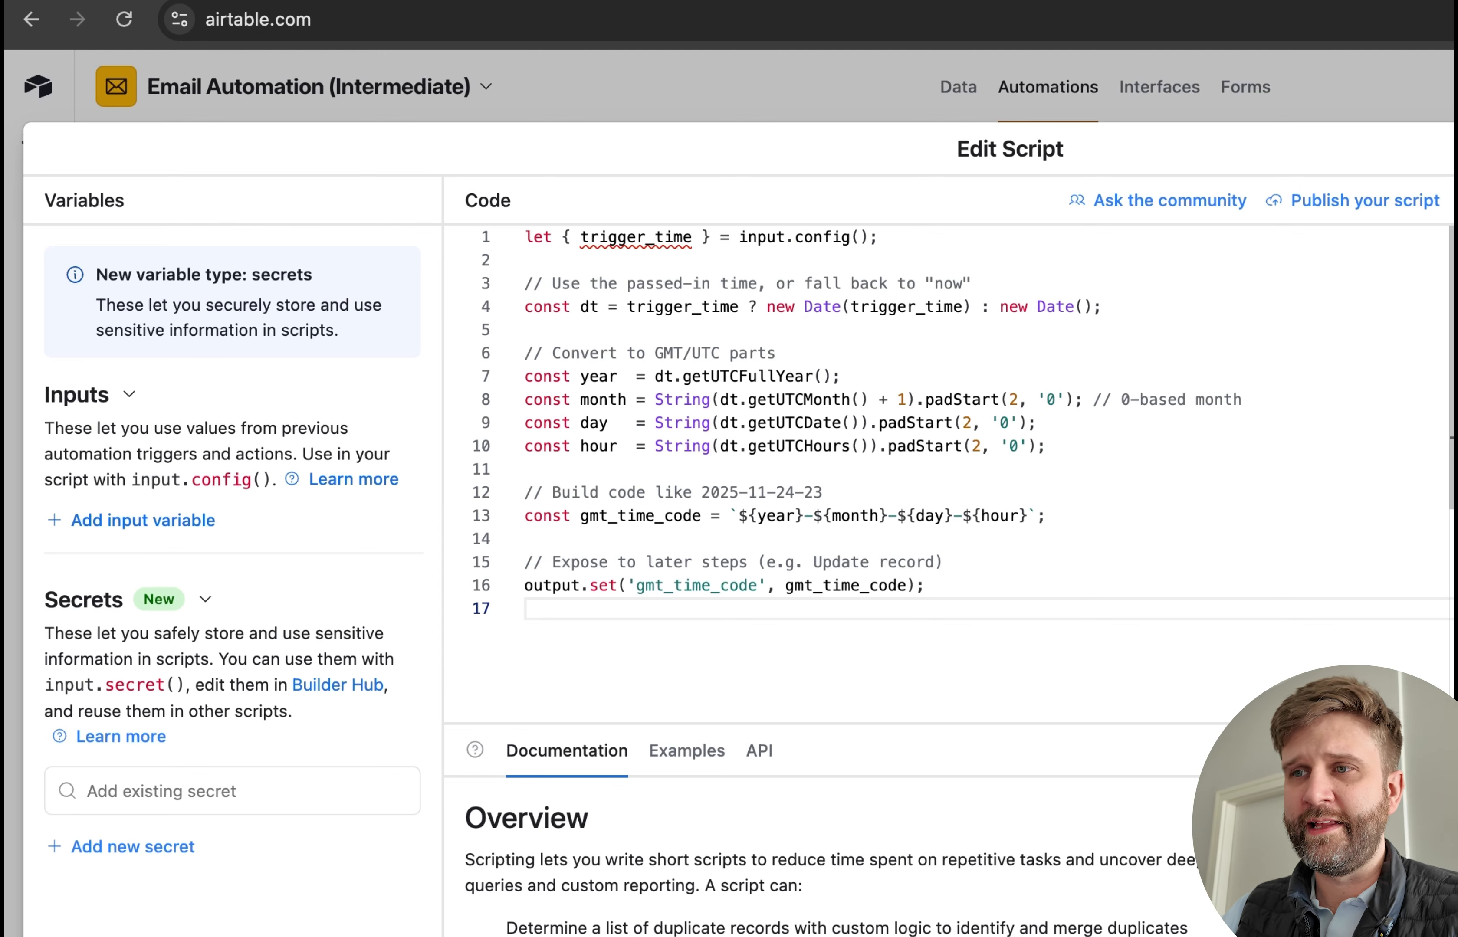
{"action": "double_click", "coordinate": [824, 588]}
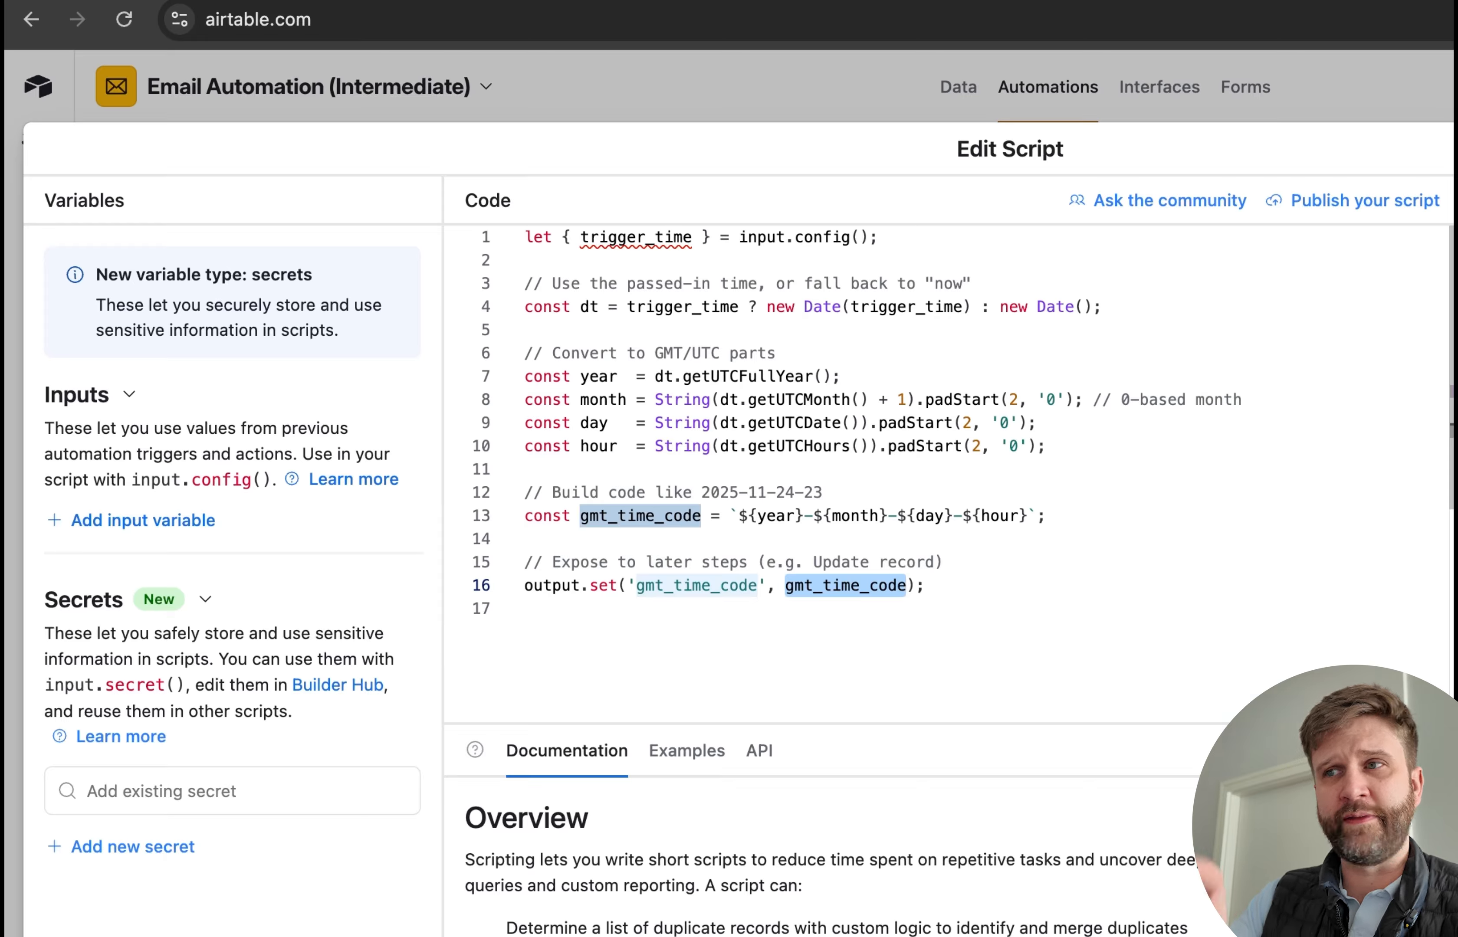
{"action": "left_click", "coordinate": [857, 667]}
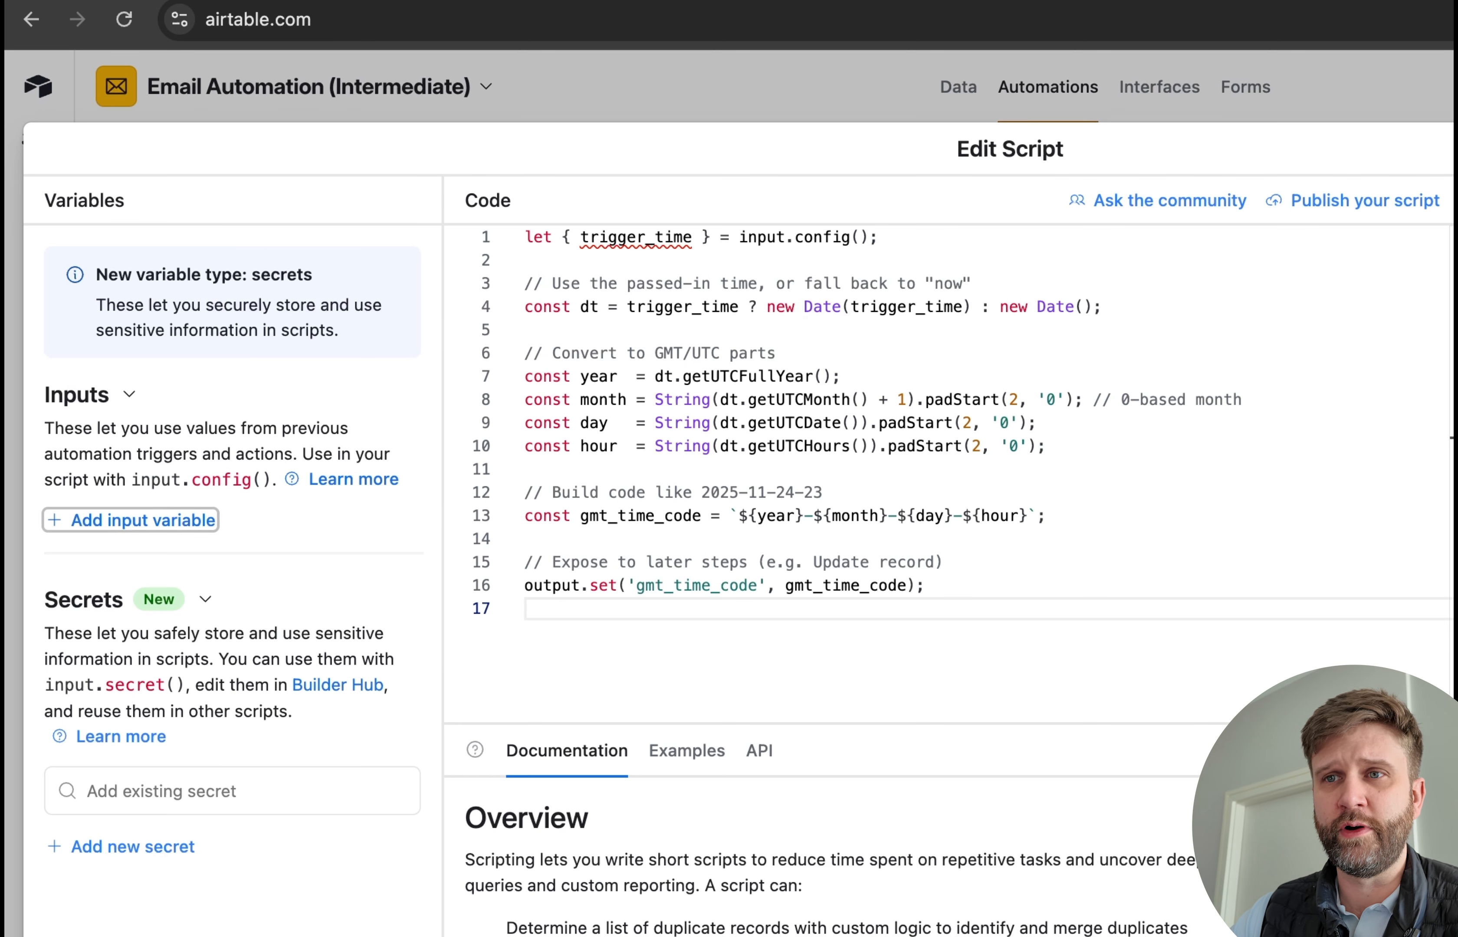
Add a script input variable trigger_time holding the scheduled trigger's Actual trigger time, then test the script and close its editor
{"action": "left_click", "coordinate": [123, 521]}
{"action": "type", "text": "trigger_time"}
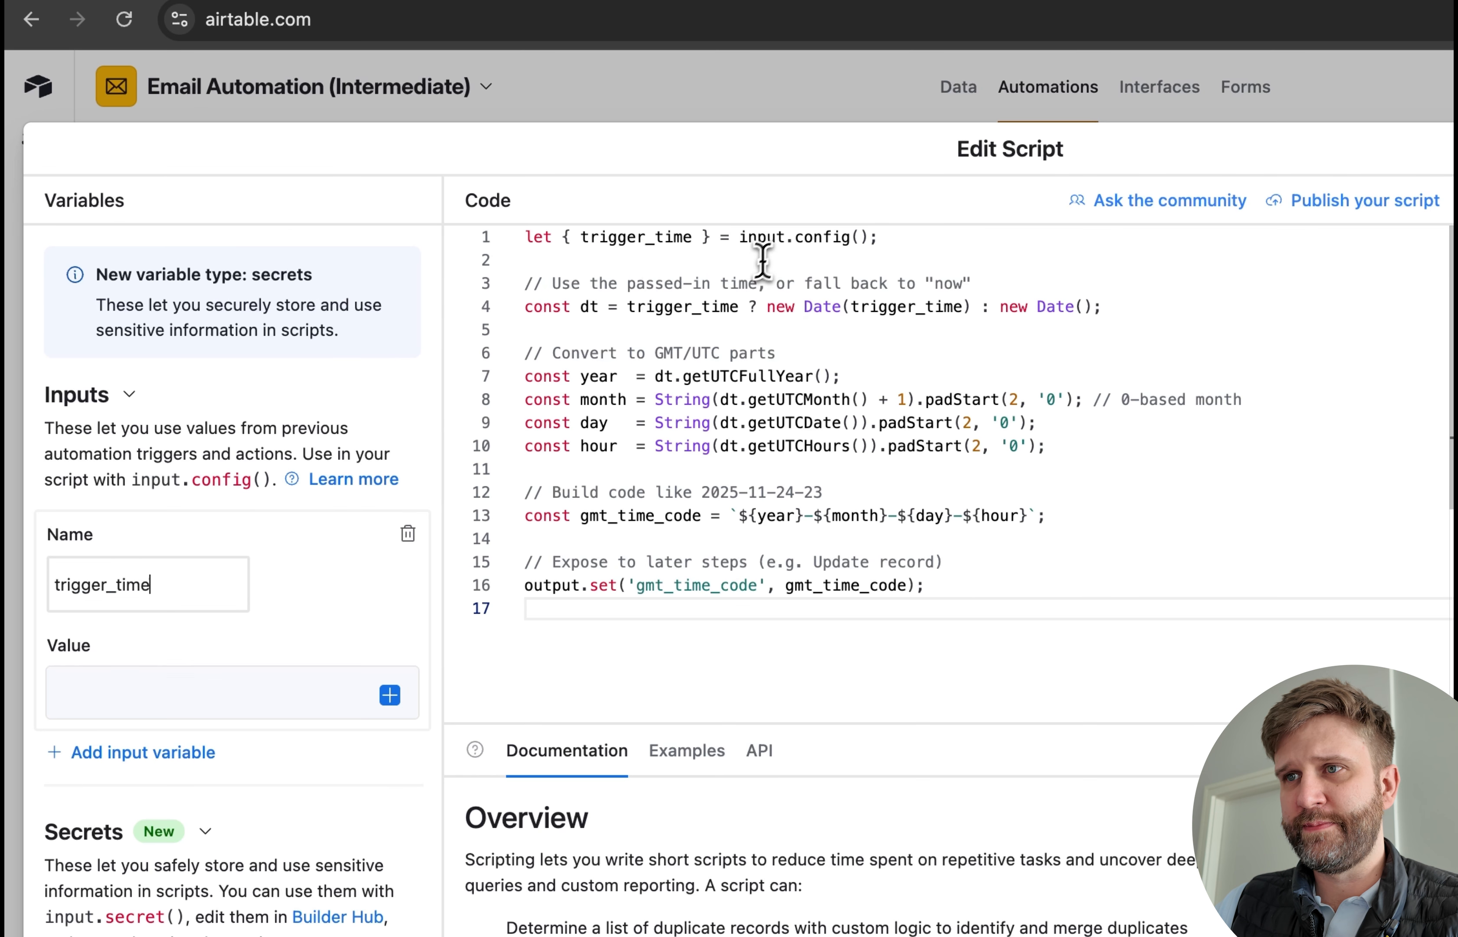
{"action": "double_click", "coordinate": [634, 237]}
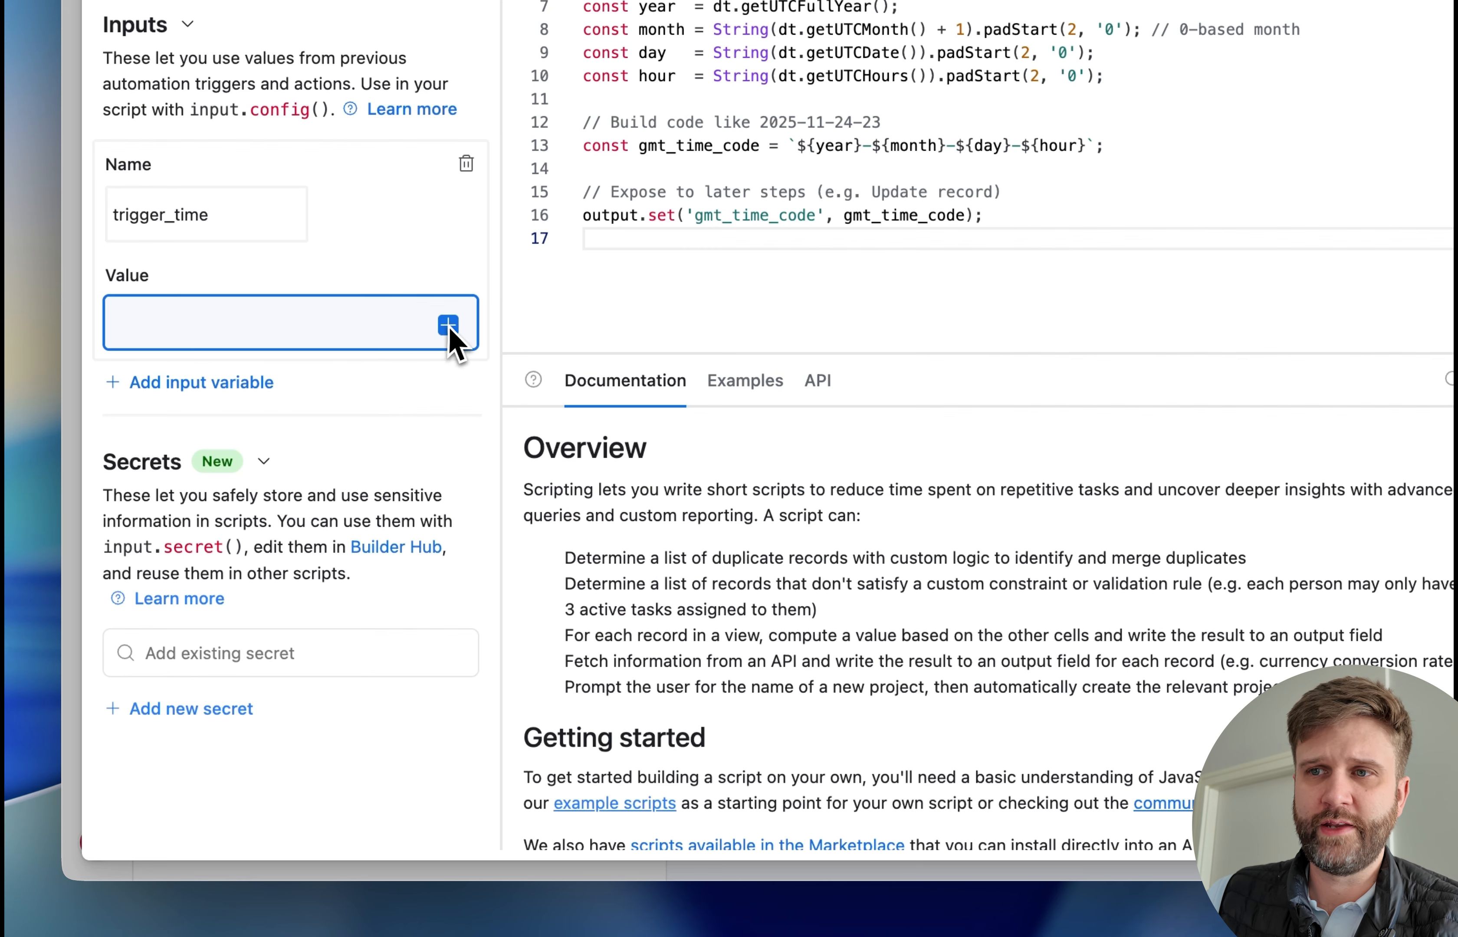
{"action": "left_click", "coordinate": [390, 695]}
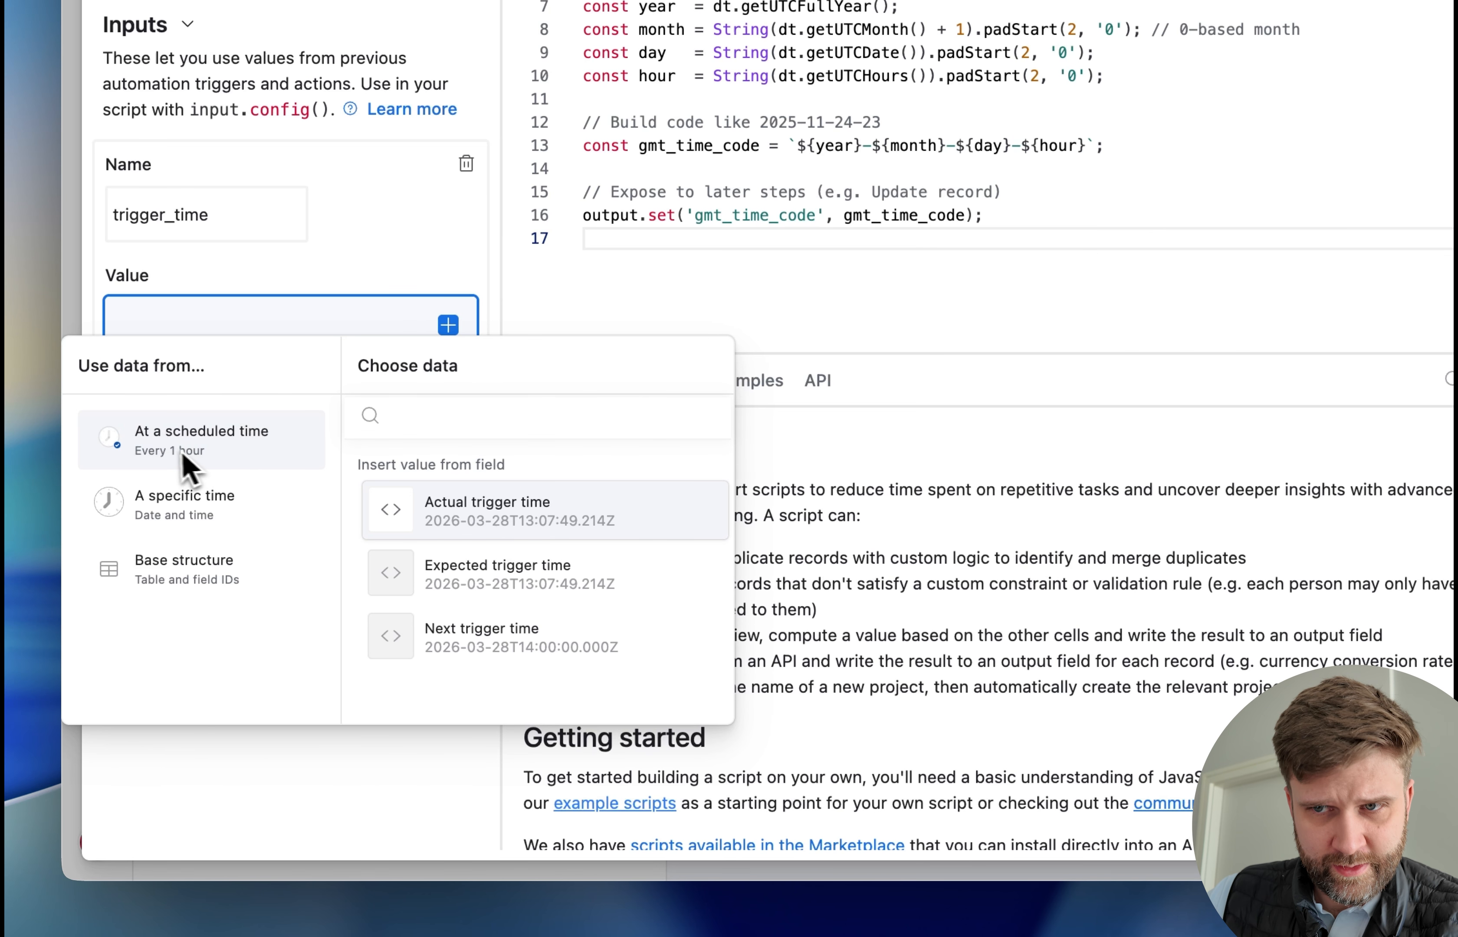
{"action": "left_click", "coordinate": [490, 510]}
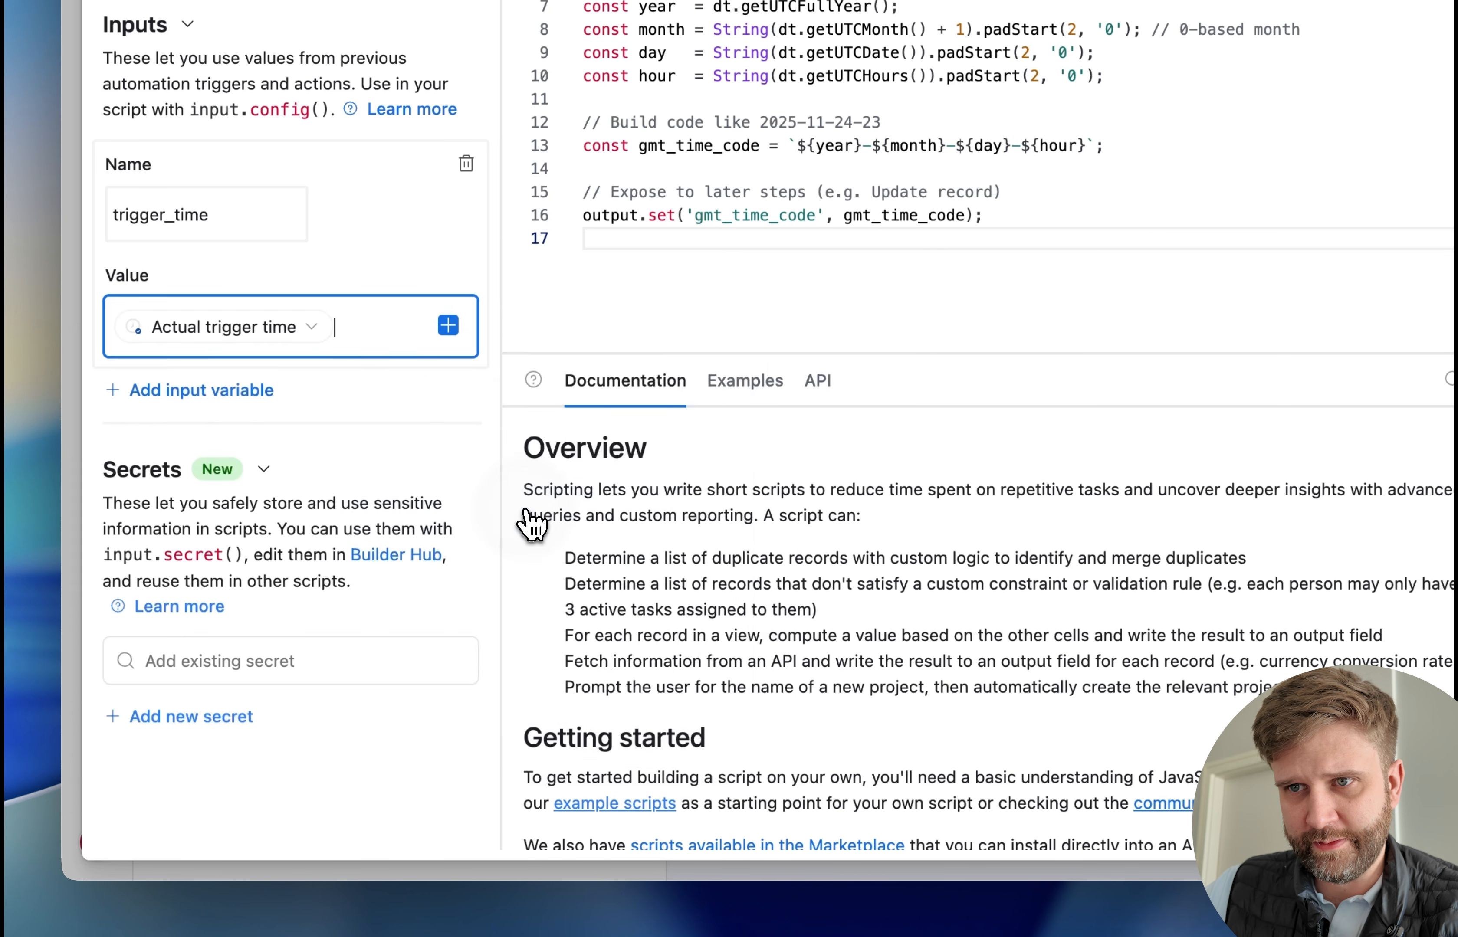
{"action": "left_click", "coordinate": [1294, 182]}
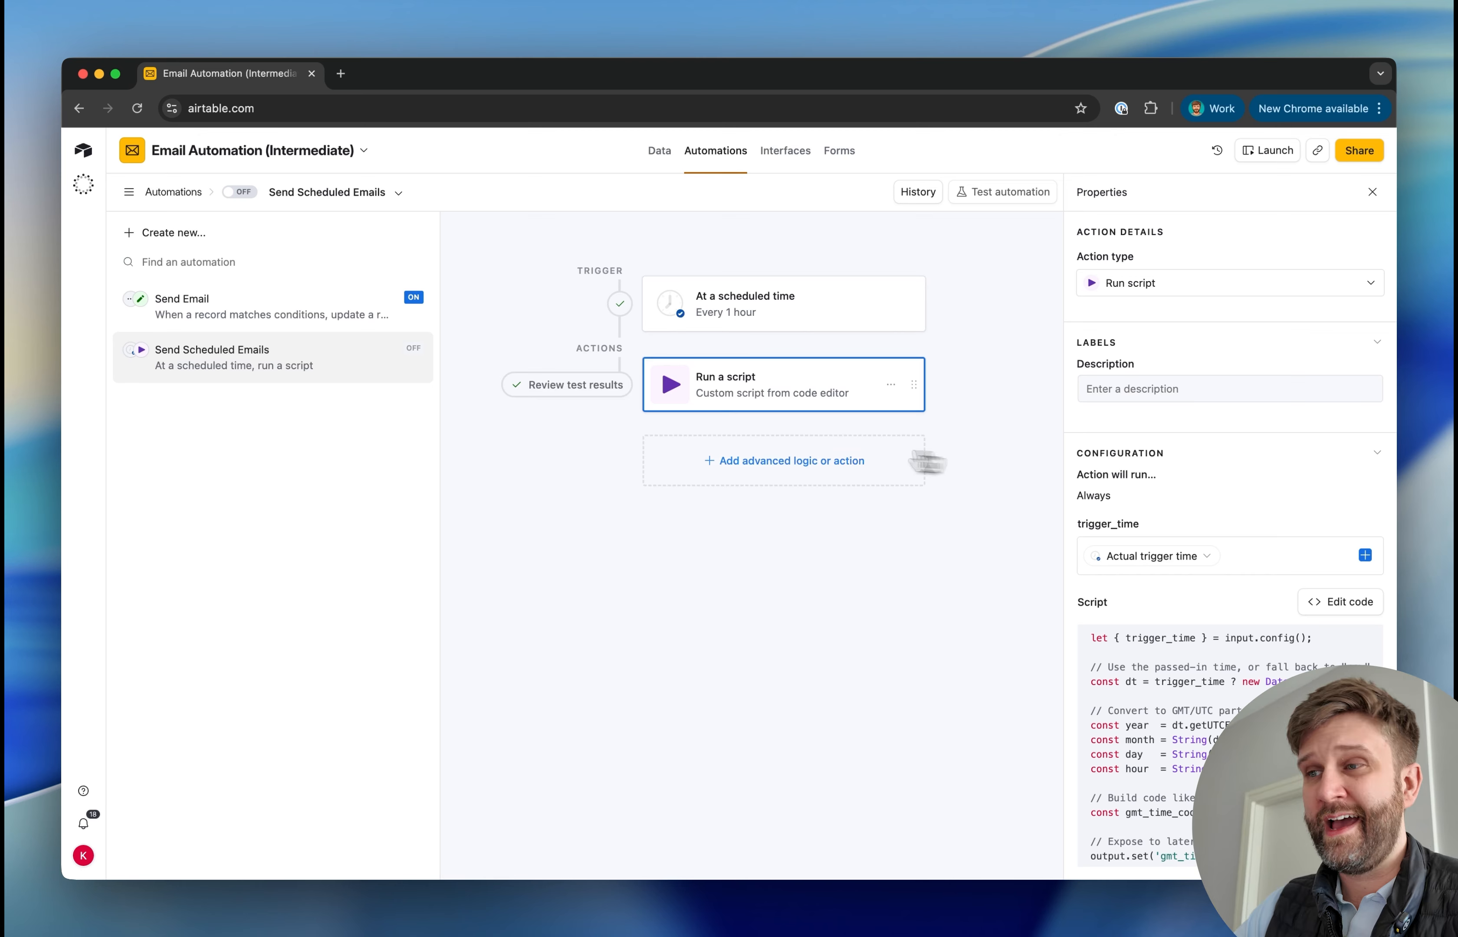
Check email log 11's Status and GMT Time Code in the Email Logs table
{"action": "left_click", "coordinate": [818, 456]}
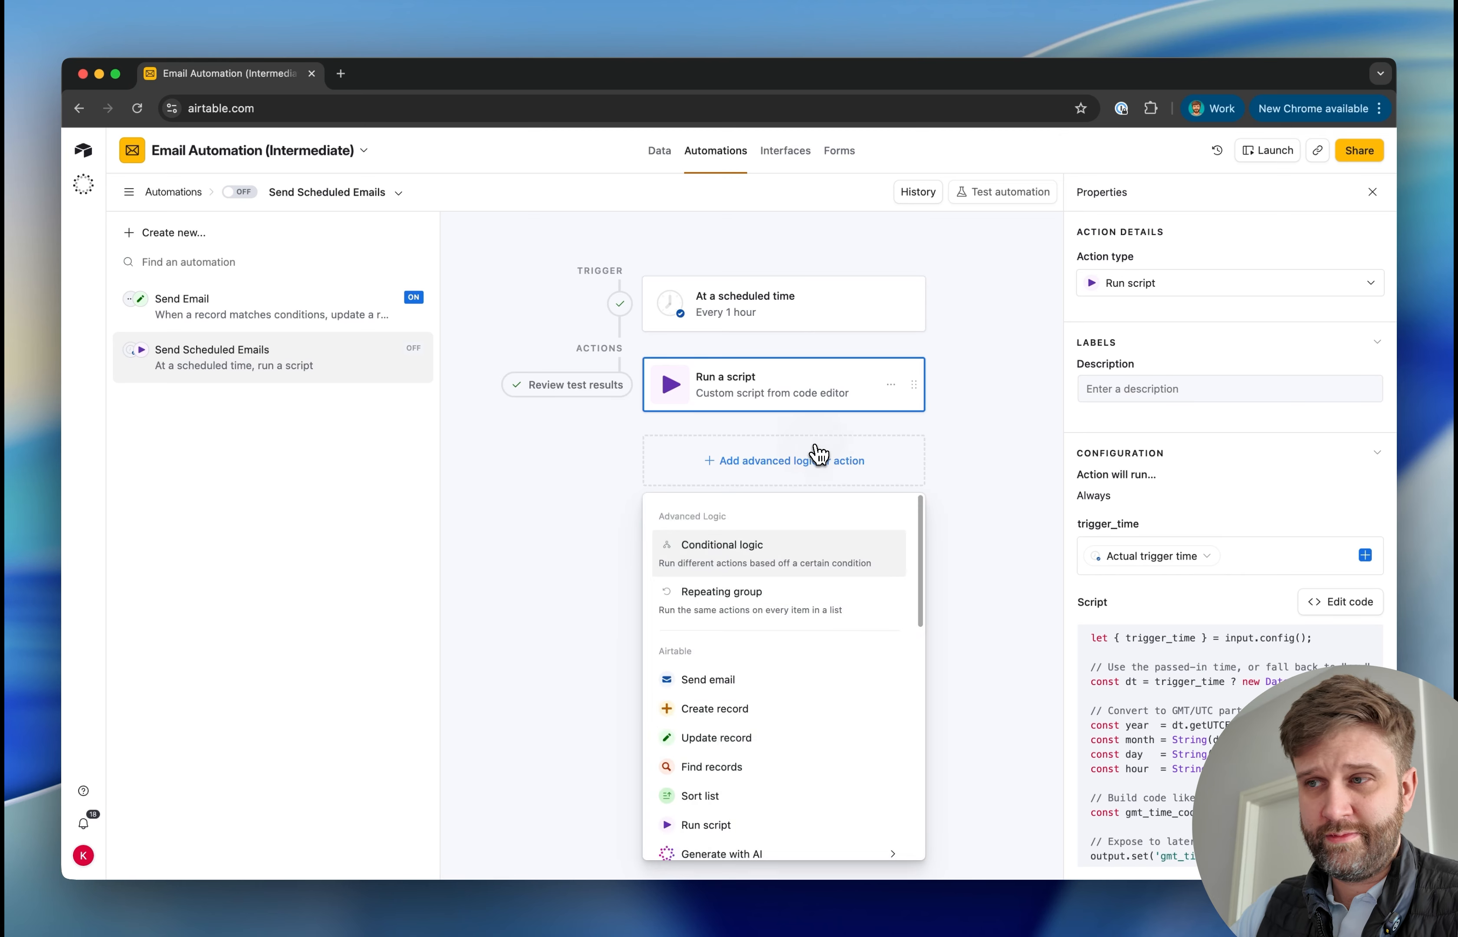
{"action": "left_click", "coordinate": [533, 631]}
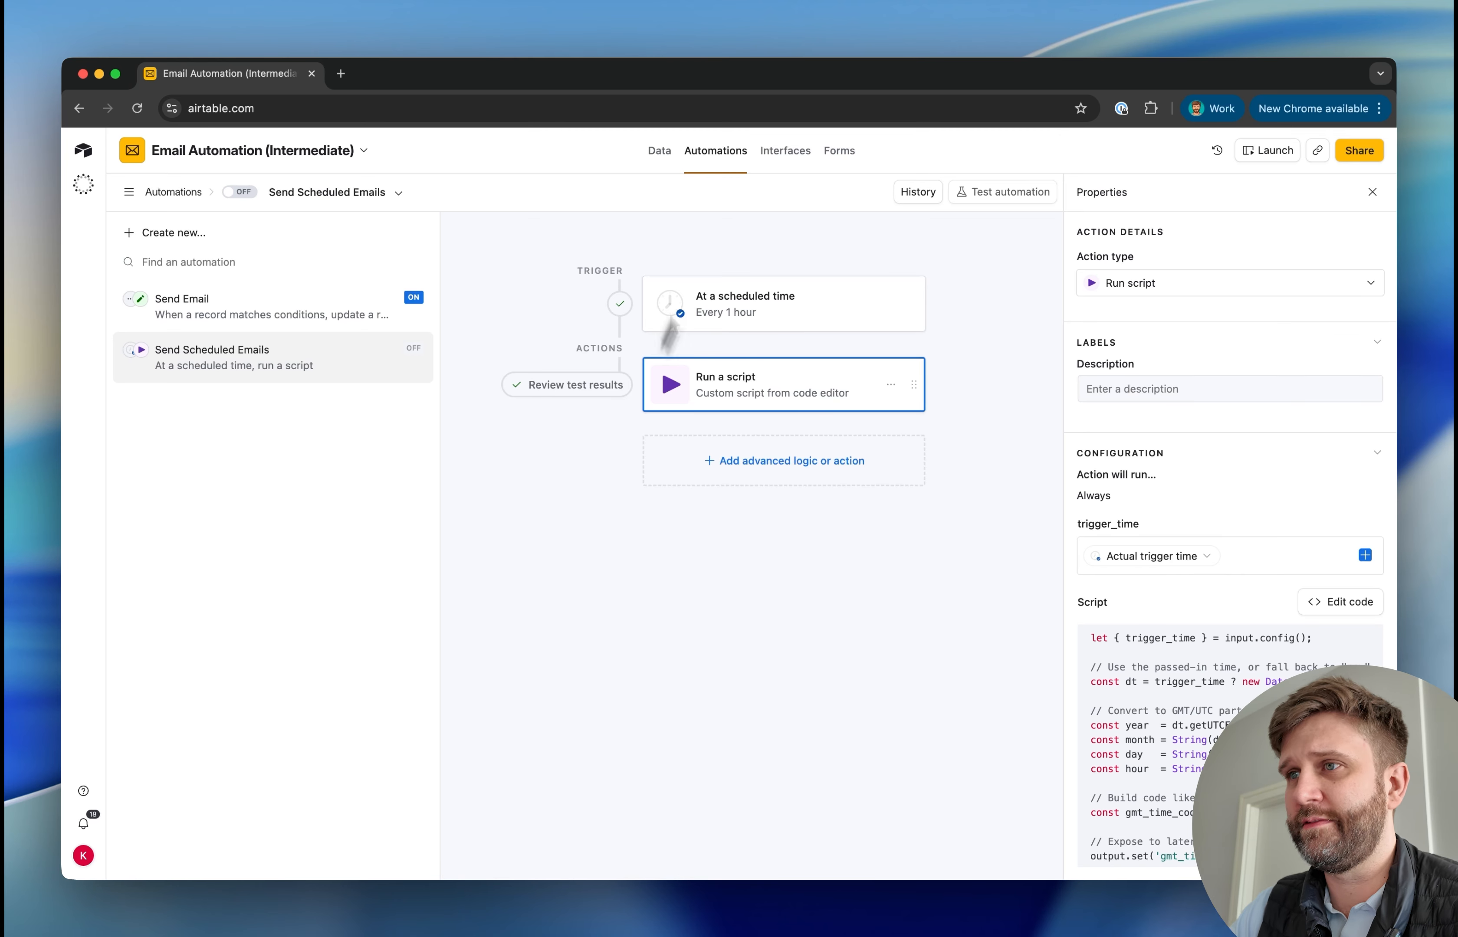
{"action": "left_click", "coordinate": [659, 151]}
{"action": "left_click", "coordinate": [339, 435]}
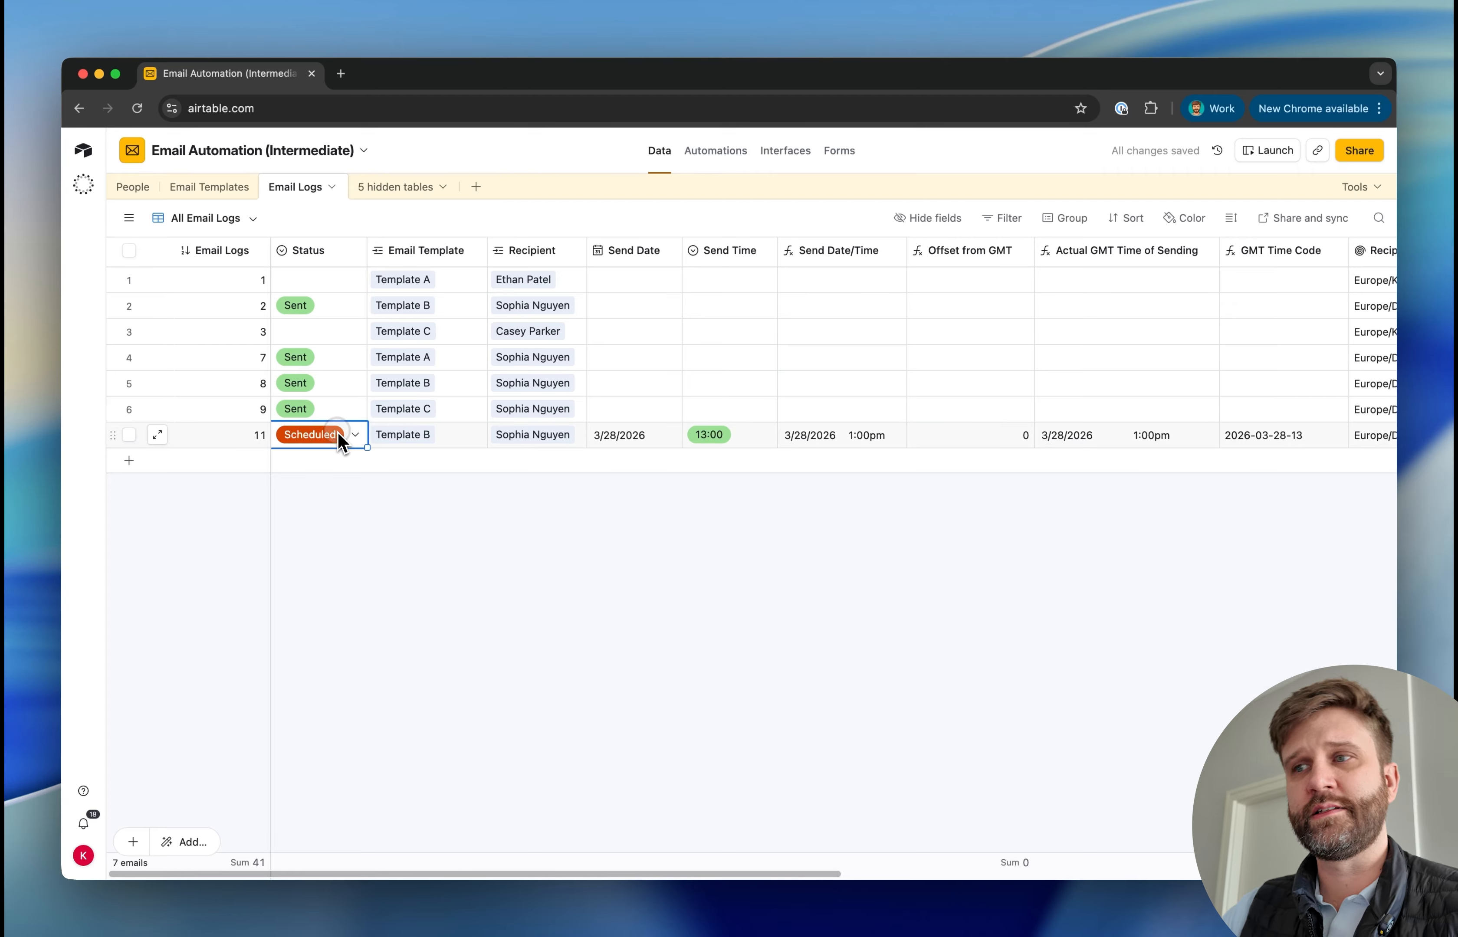
{"action": "scroll", "coordinate": [764, 429], "scroll_direction": "right", "scroll_amount": 7}
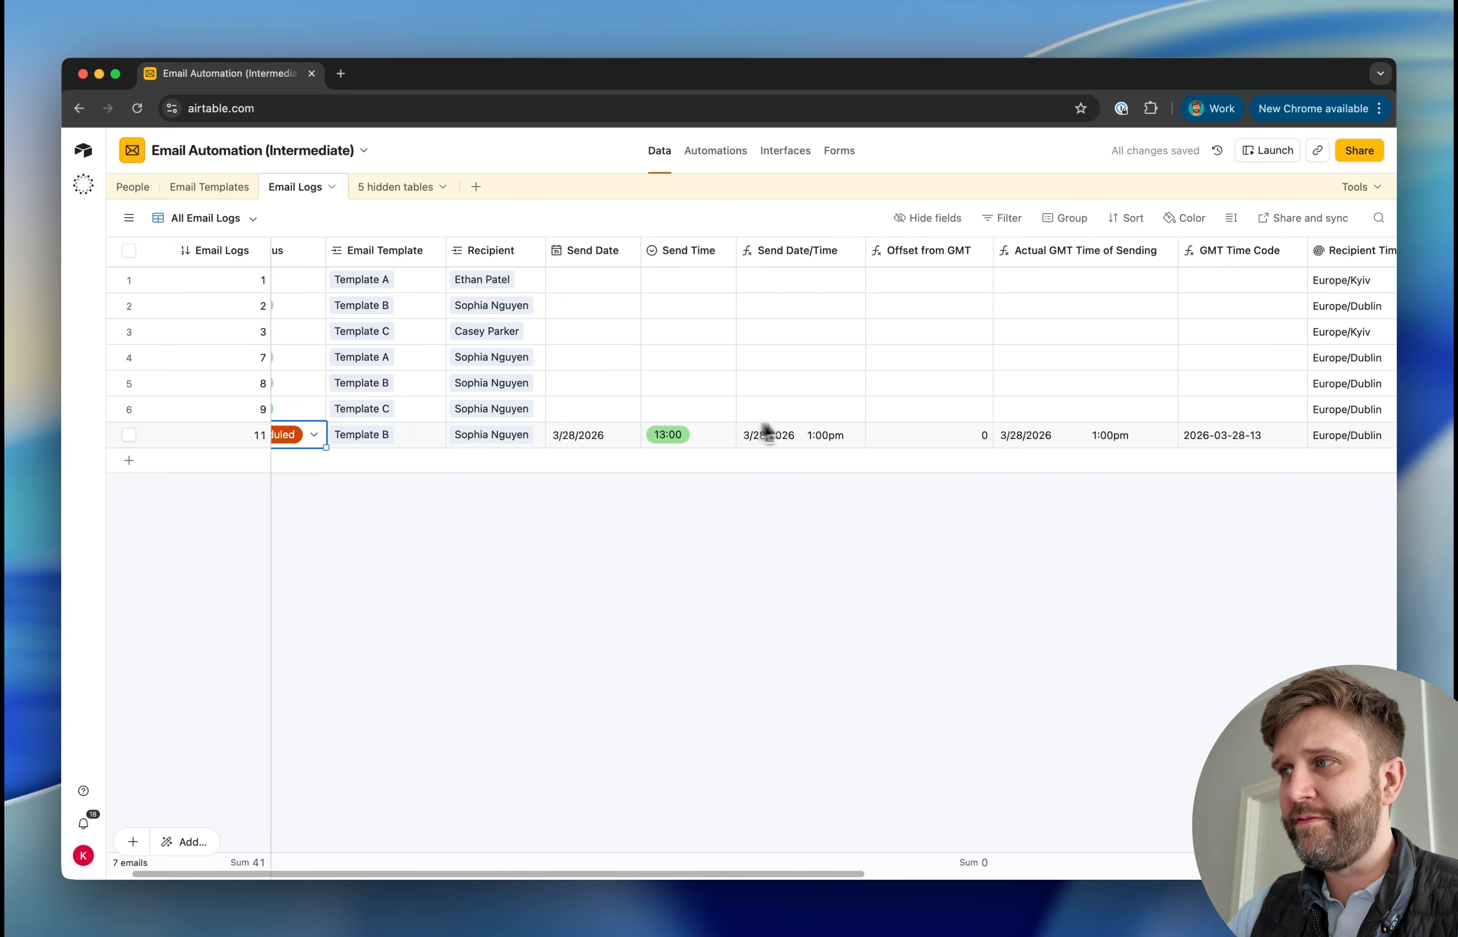
{"action": "left_click", "coordinate": [867, 442]}
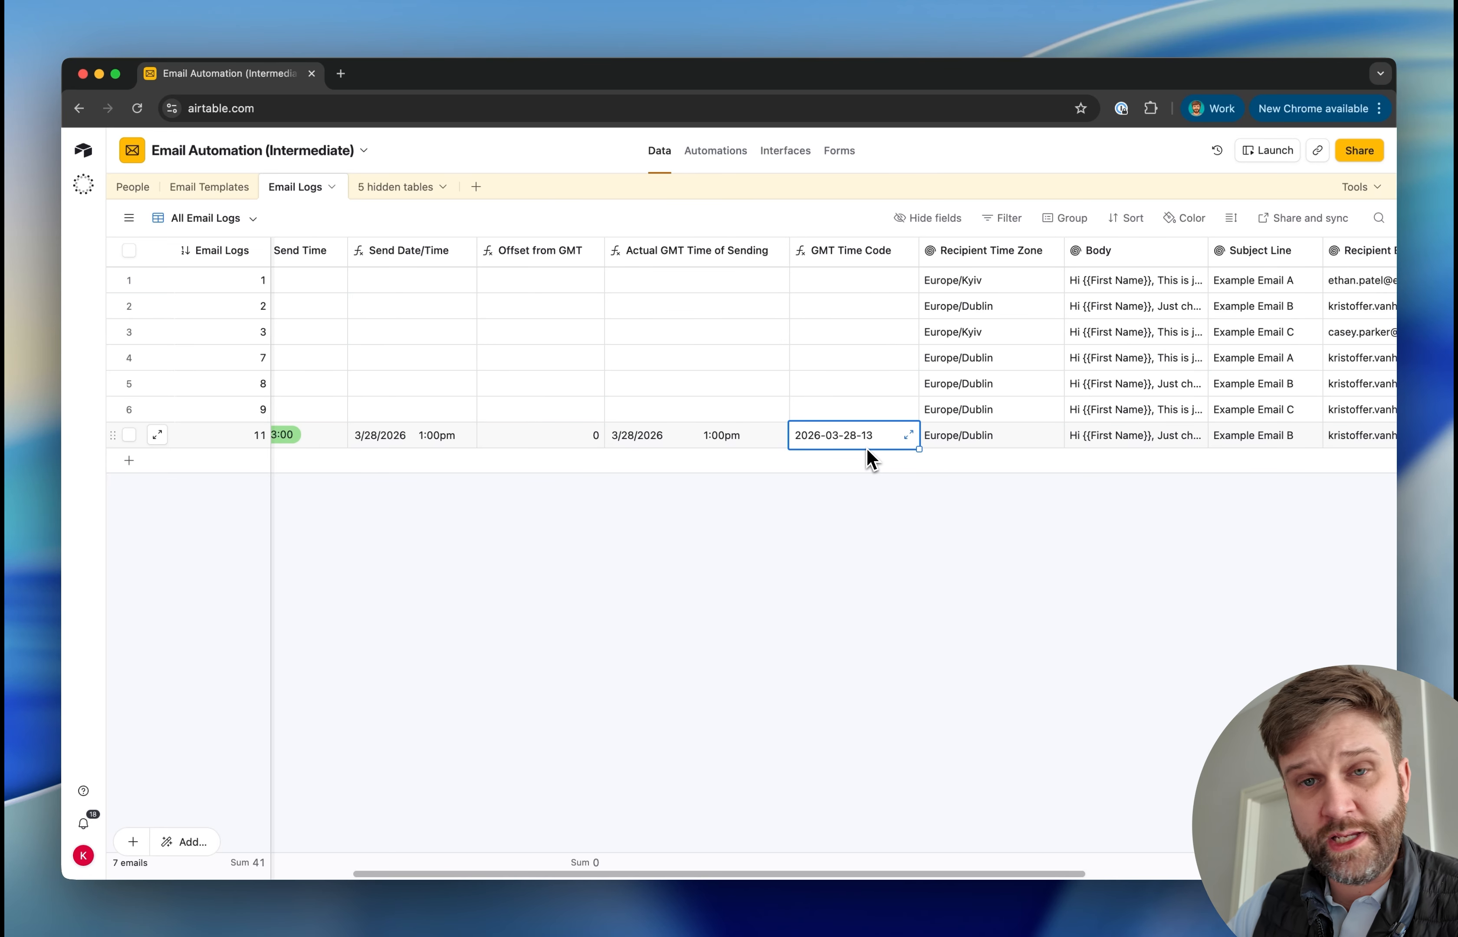
Add a Find records action after the script in Send Scheduled Emails, searching the Email Logs table based on a condition
{"action": "left_click", "coordinate": [715, 150]}
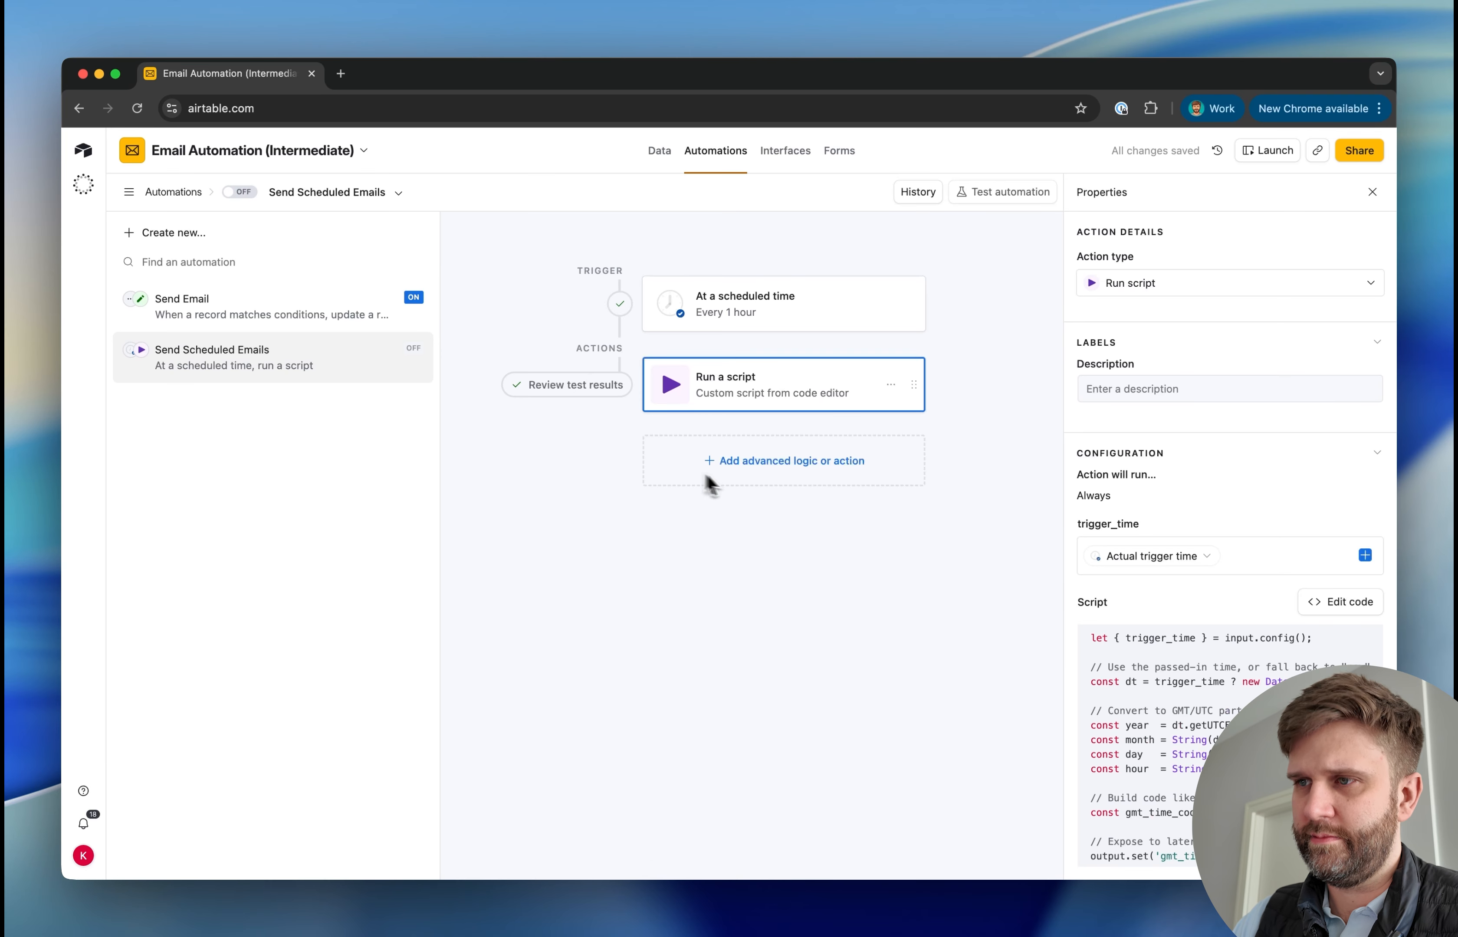
{"action": "left_click", "coordinate": [733, 482]}
{"action": "scroll", "coordinate": [722, 690], "scroll_direction": "down", "scroll_amount": 3}
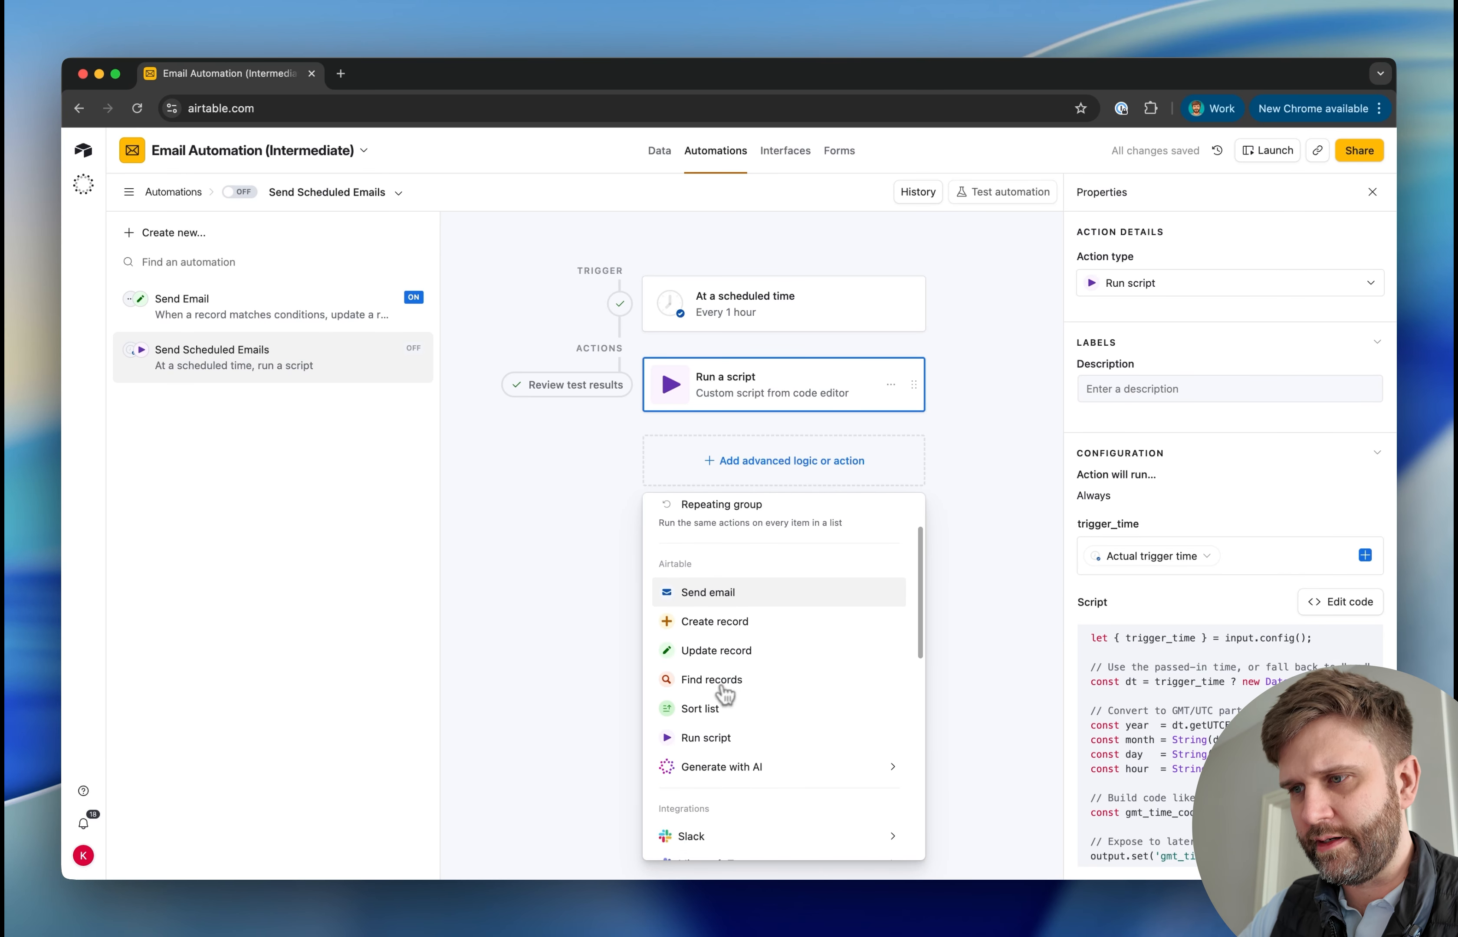
{"action": "left_click", "coordinate": [722, 691]}
{"action": "left_click", "coordinate": [1147, 580]}
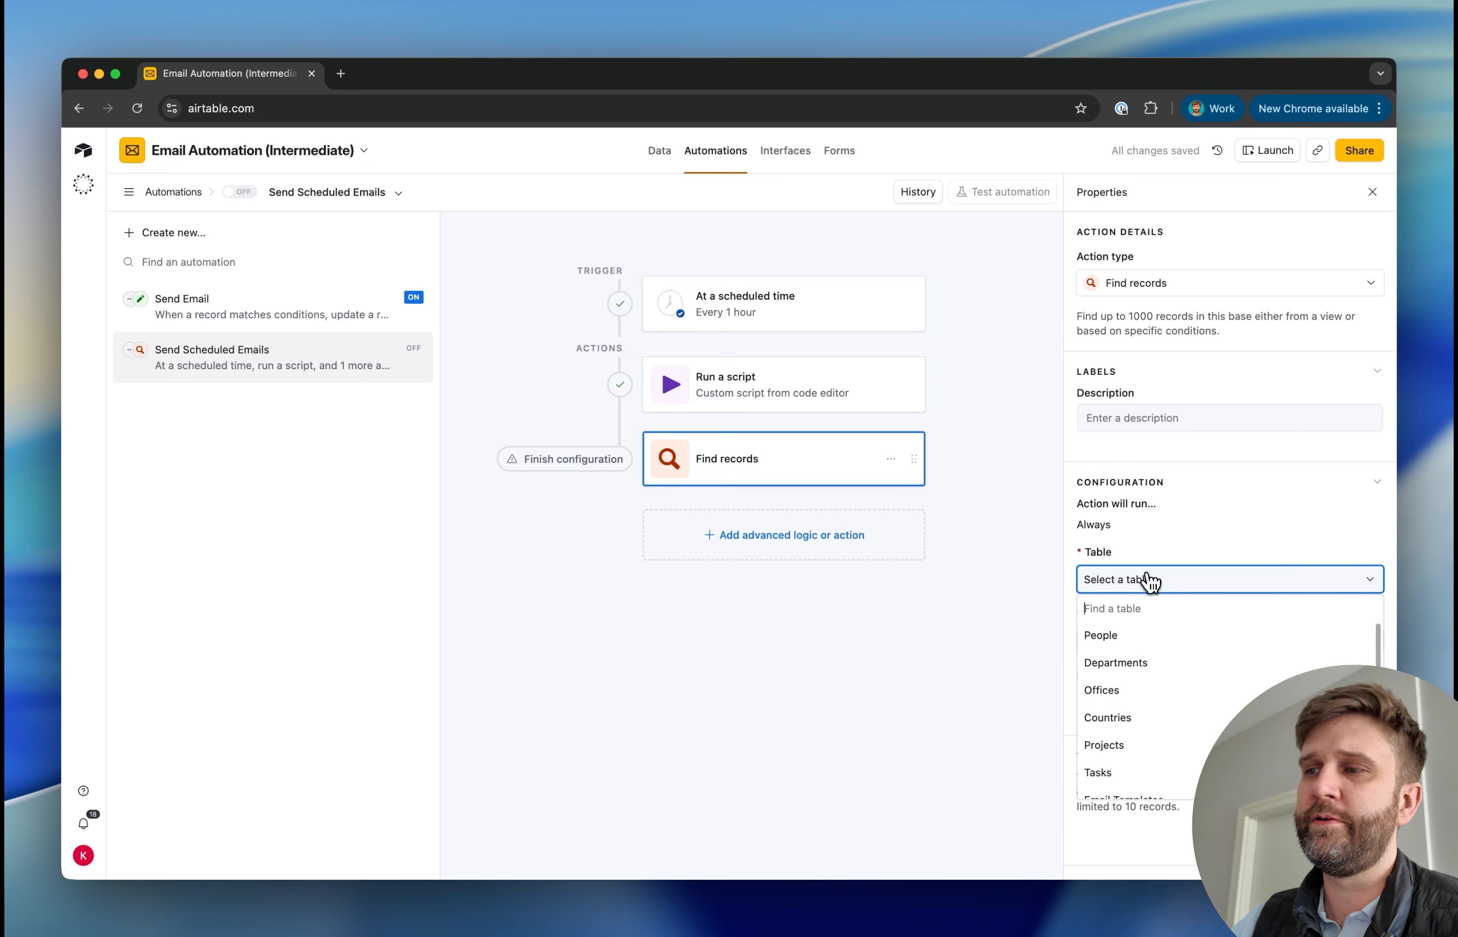
{"action": "scroll", "coordinate": [1164, 690], "scroll_direction": "down", "scroll_amount": 3}
{"action": "left_click", "coordinate": [1164, 690]}
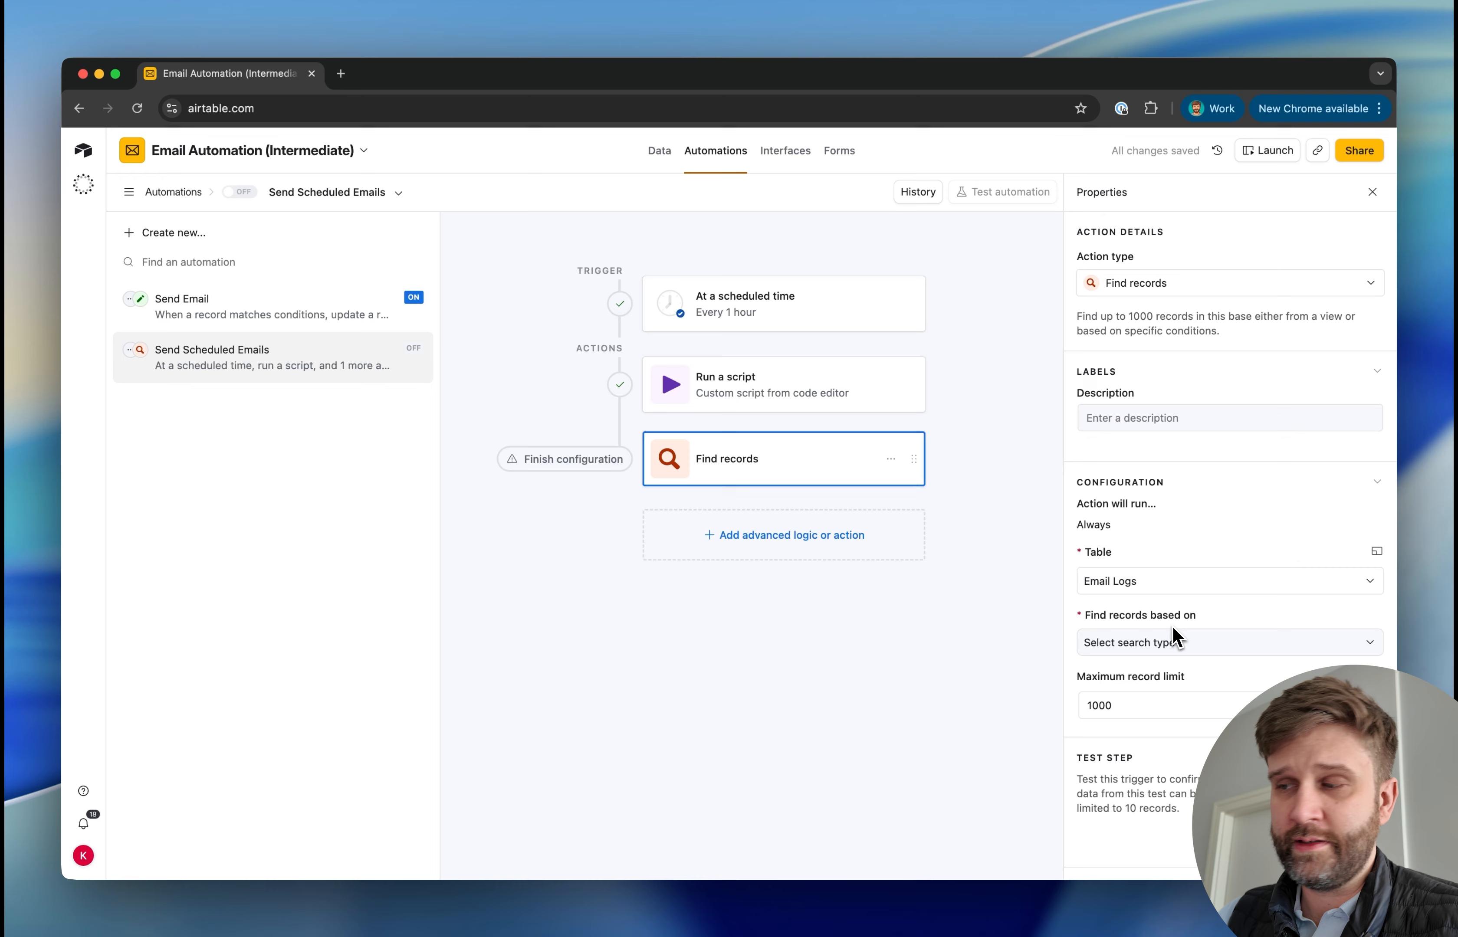
{"action": "left_click", "coordinate": [1166, 648]}
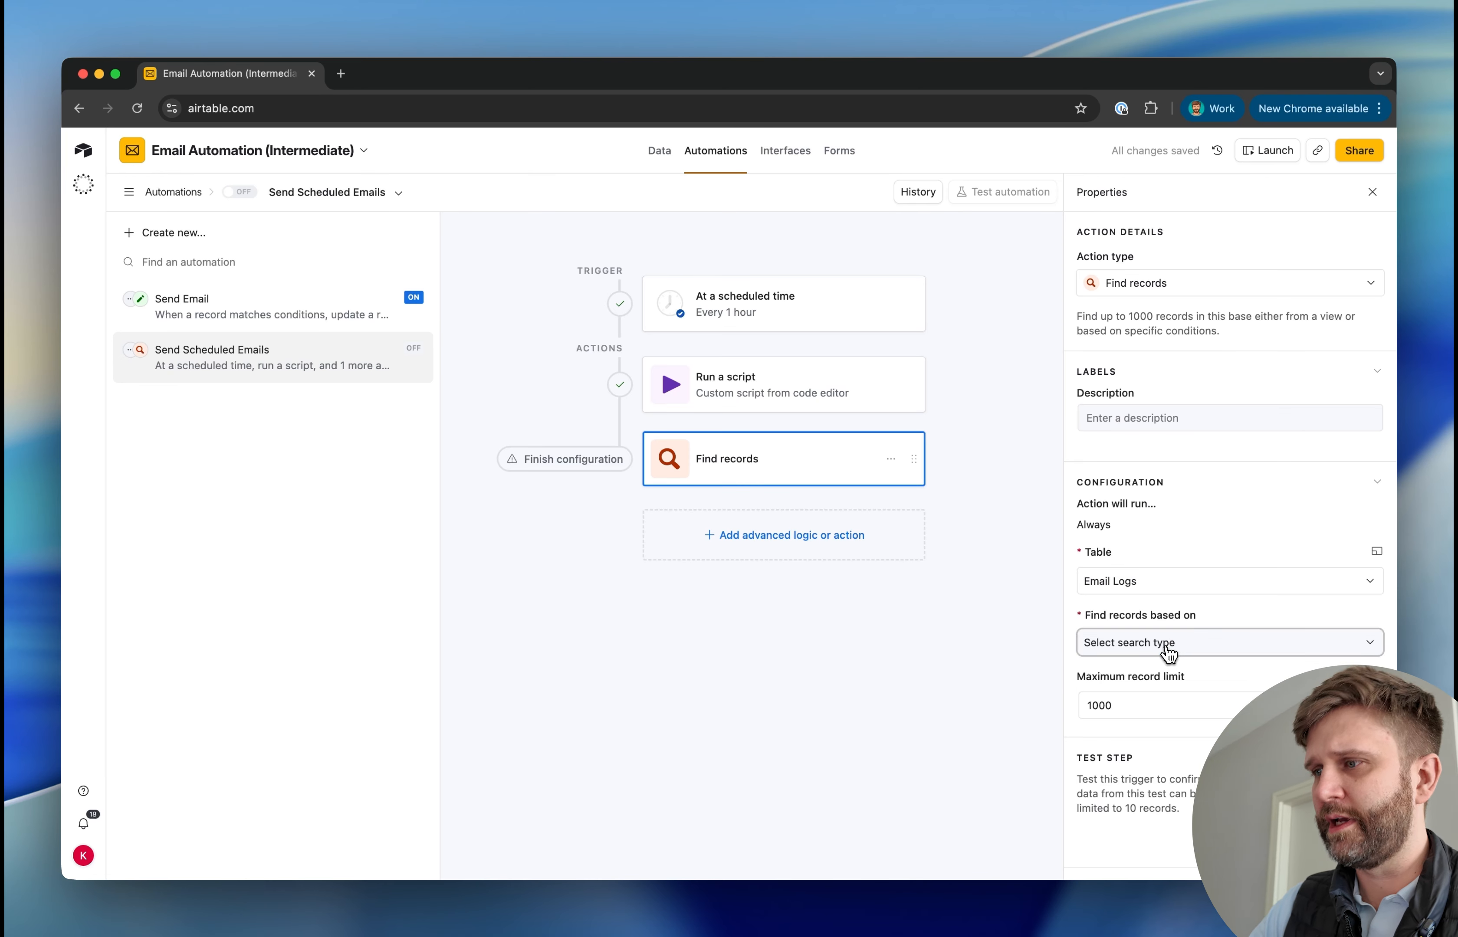
{"action": "left_click", "coordinate": [1141, 705]}
{"action": "scroll", "coordinate": [1121, 680], "scroll_direction": "down", "scroll_amount": 1}
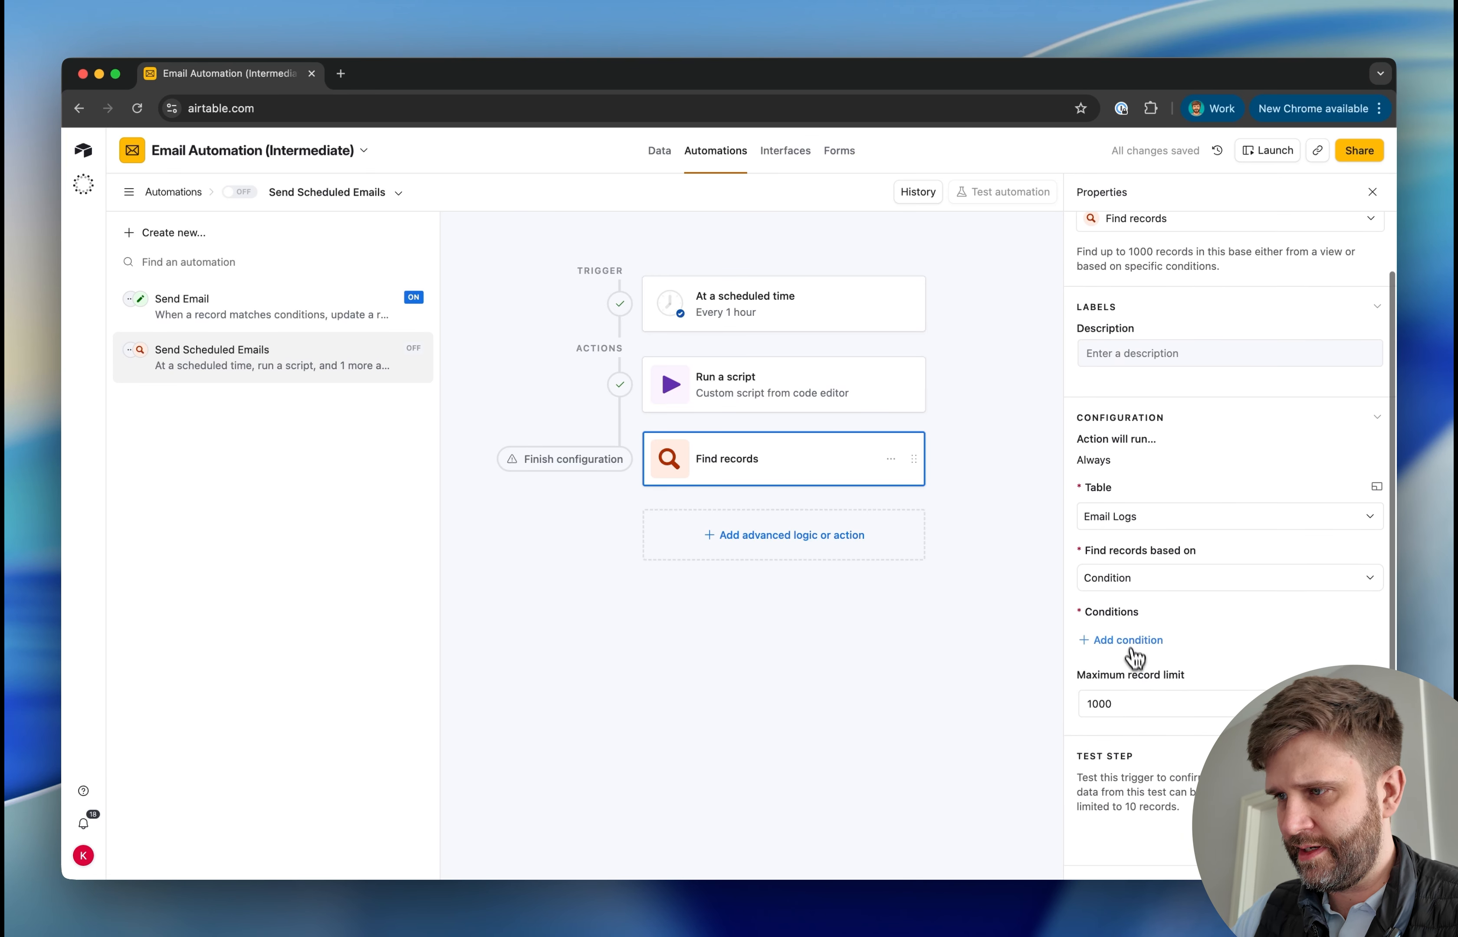
Add a condition to the Find records action that Status is Scheduled
{"action": "left_click", "coordinate": [1130, 640]}
{"action": "left_click", "coordinate": [1182, 643]}
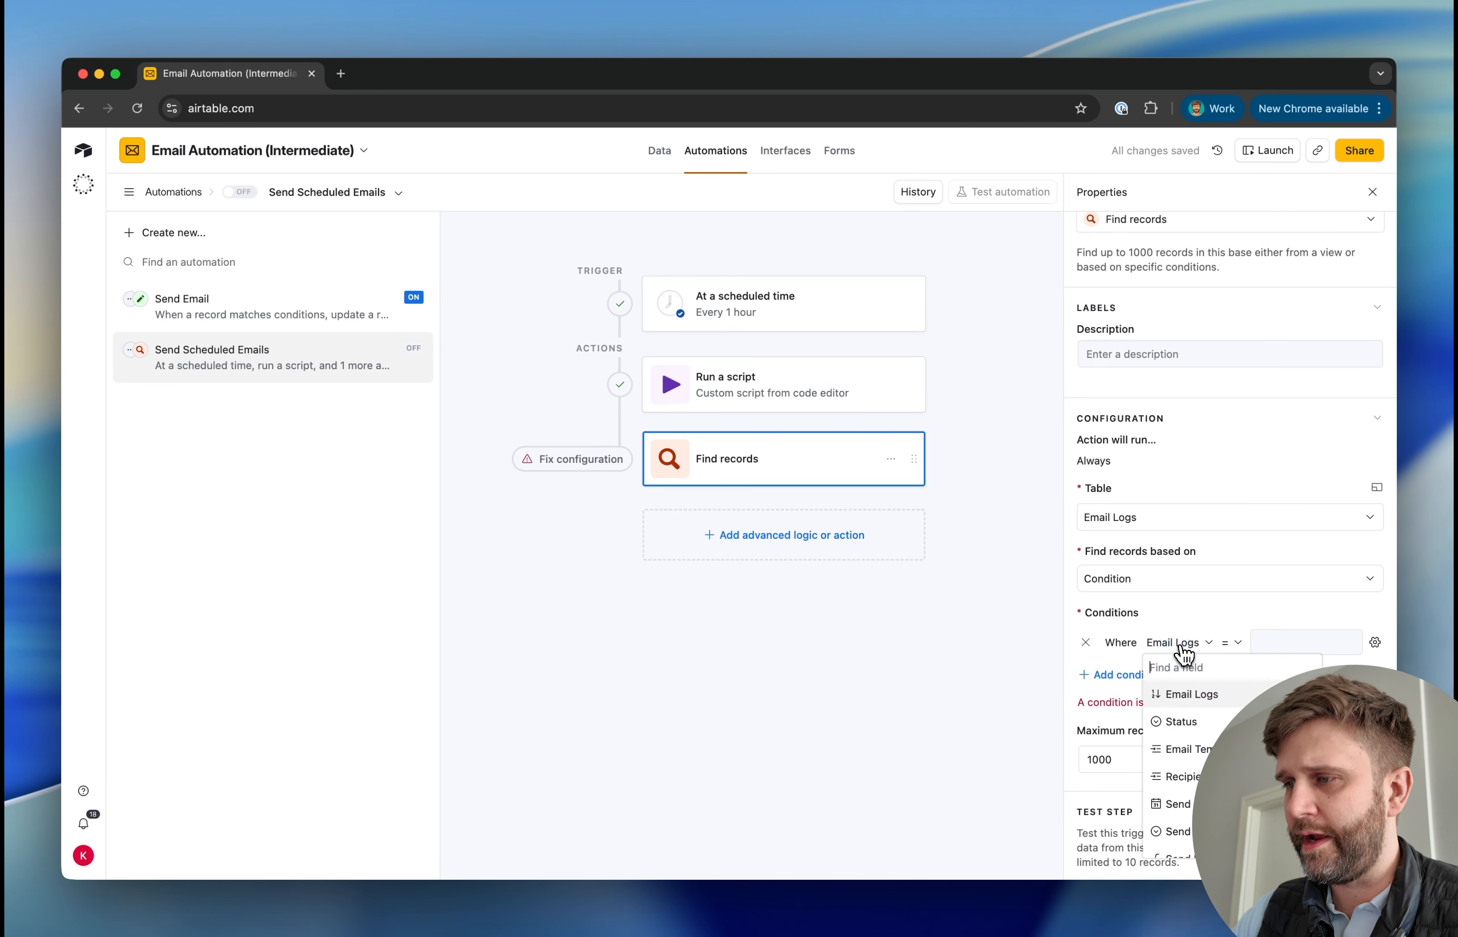
{"action": "left_click", "coordinate": [1185, 722]}
{"action": "left_click", "coordinate": [1260, 648]}
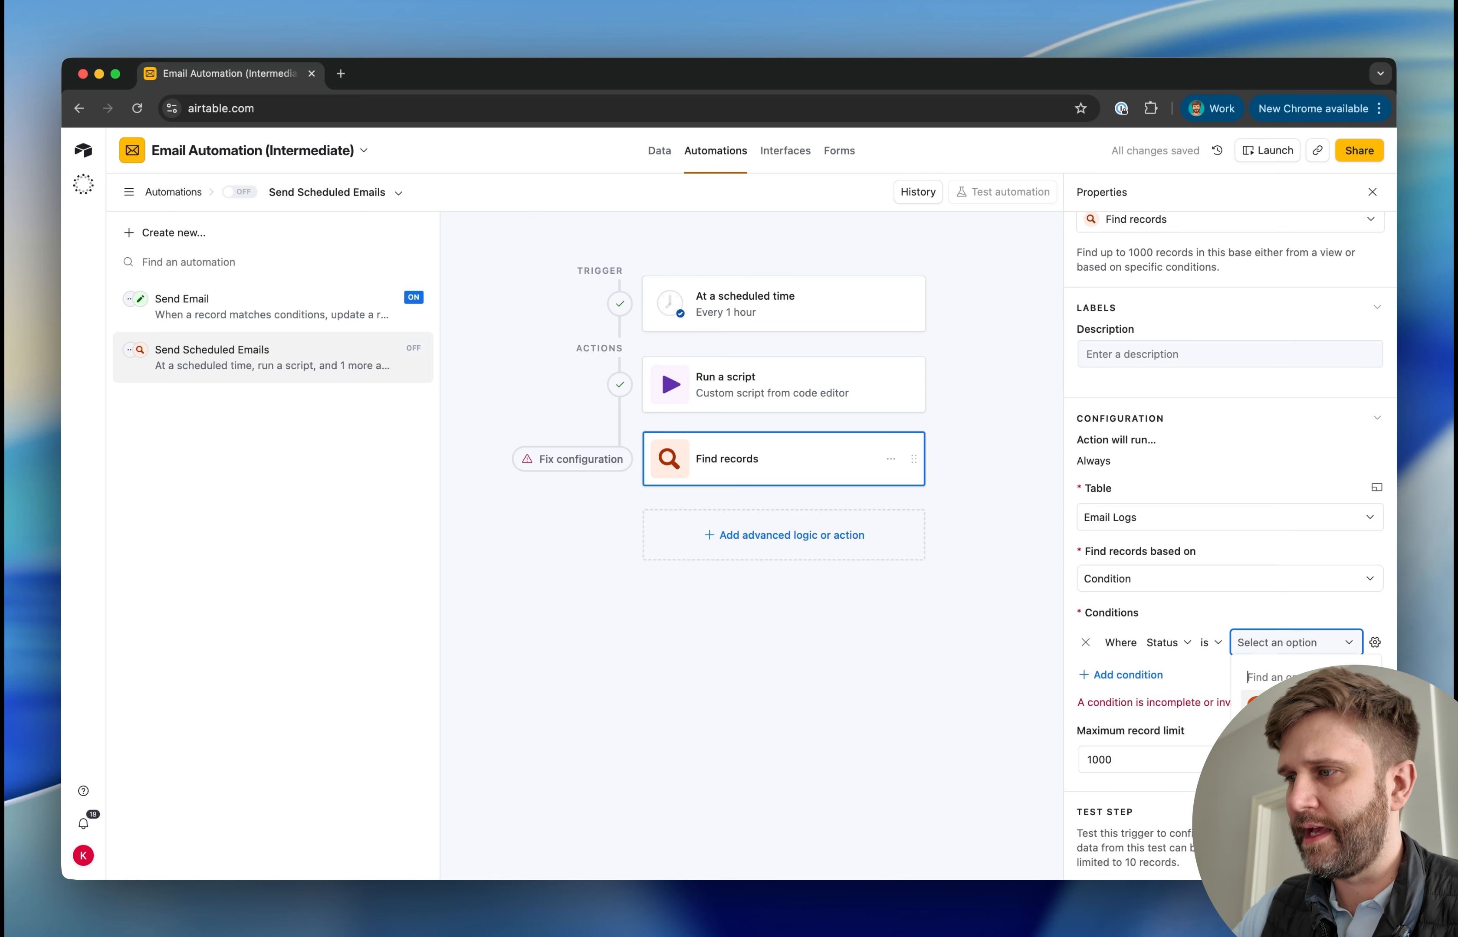
{"action": "left_click", "coordinate": [1280, 702]}
Add a second Find records condition requiring that Recipient is not empty
{"action": "left_click", "coordinate": [1128, 674]}
{"action": "left_click", "coordinate": [1227, 592]}
{"action": "left_click", "coordinate": [1261, 673]}
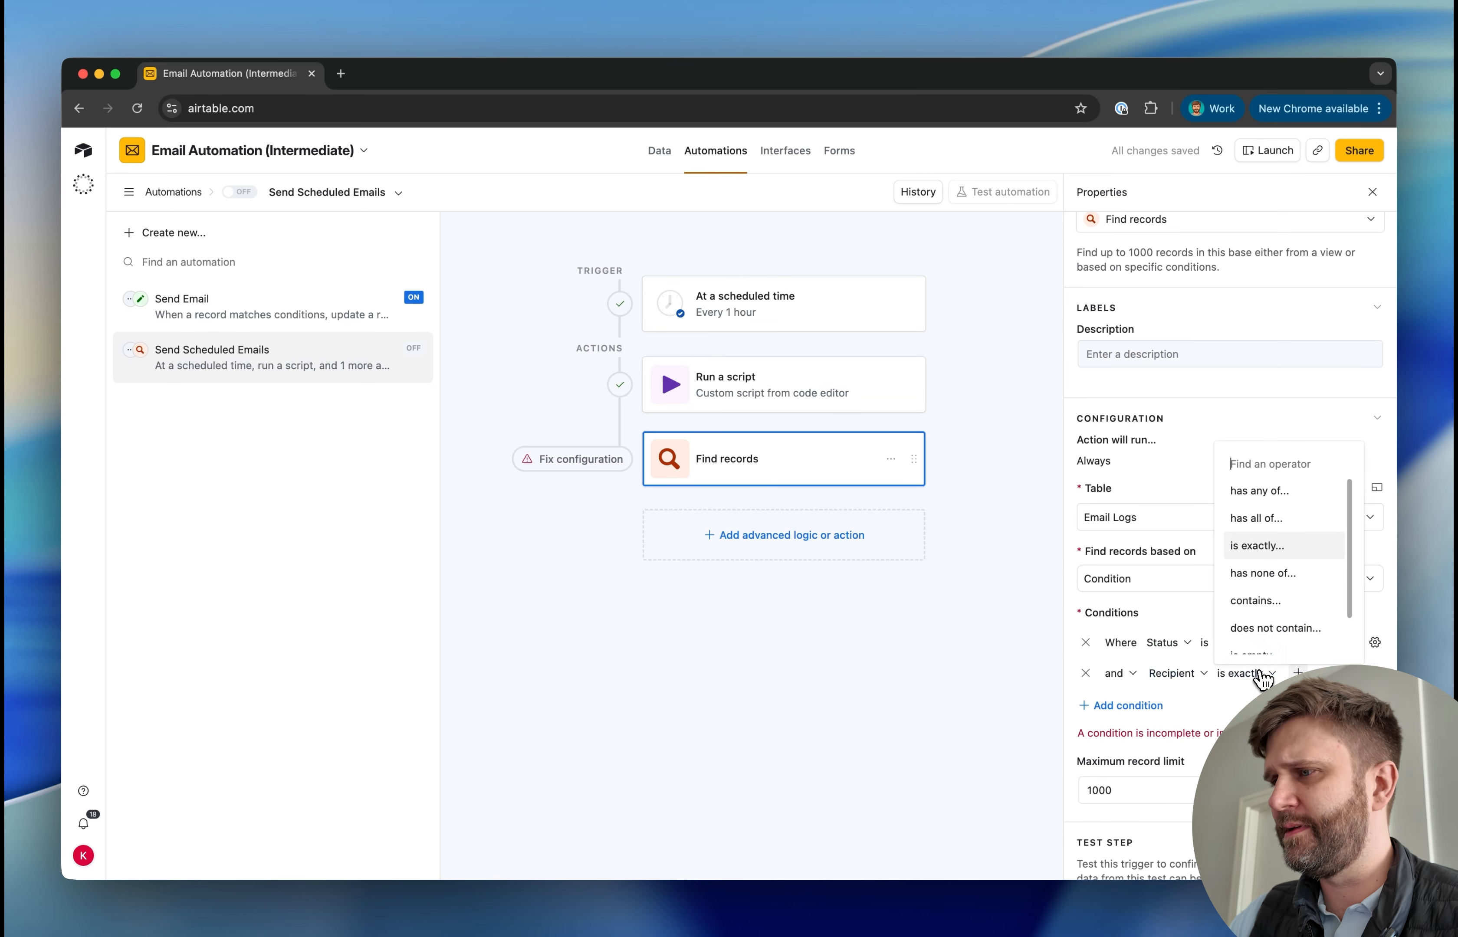
{"action": "scroll", "coordinate": [1274, 640], "scroll_direction": "down", "scroll_amount": 2}
{"action": "left_click", "coordinate": [1274, 641]}
Add a third Find records condition requiring that Email Template is not empty
{"action": "left_click", "coordinate": [1124, 705]}
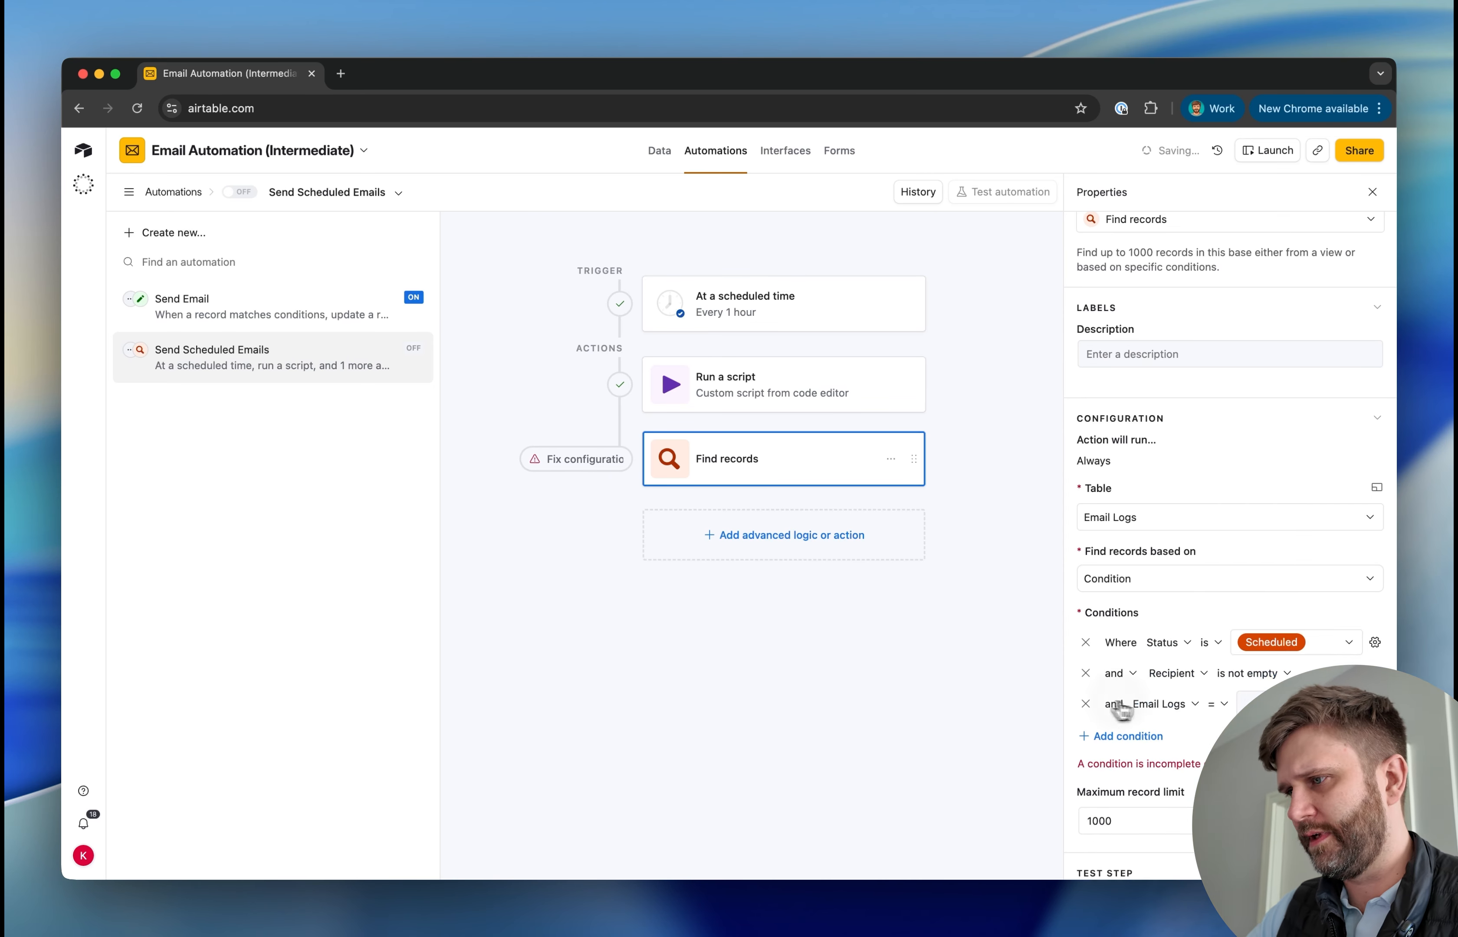
{"action": "left_click", "coordinate": [1161, 703]}
{"action": "scroll", "coordinate": [1200, 612], "scroll_direction": "down", "scroll_amount": 5}
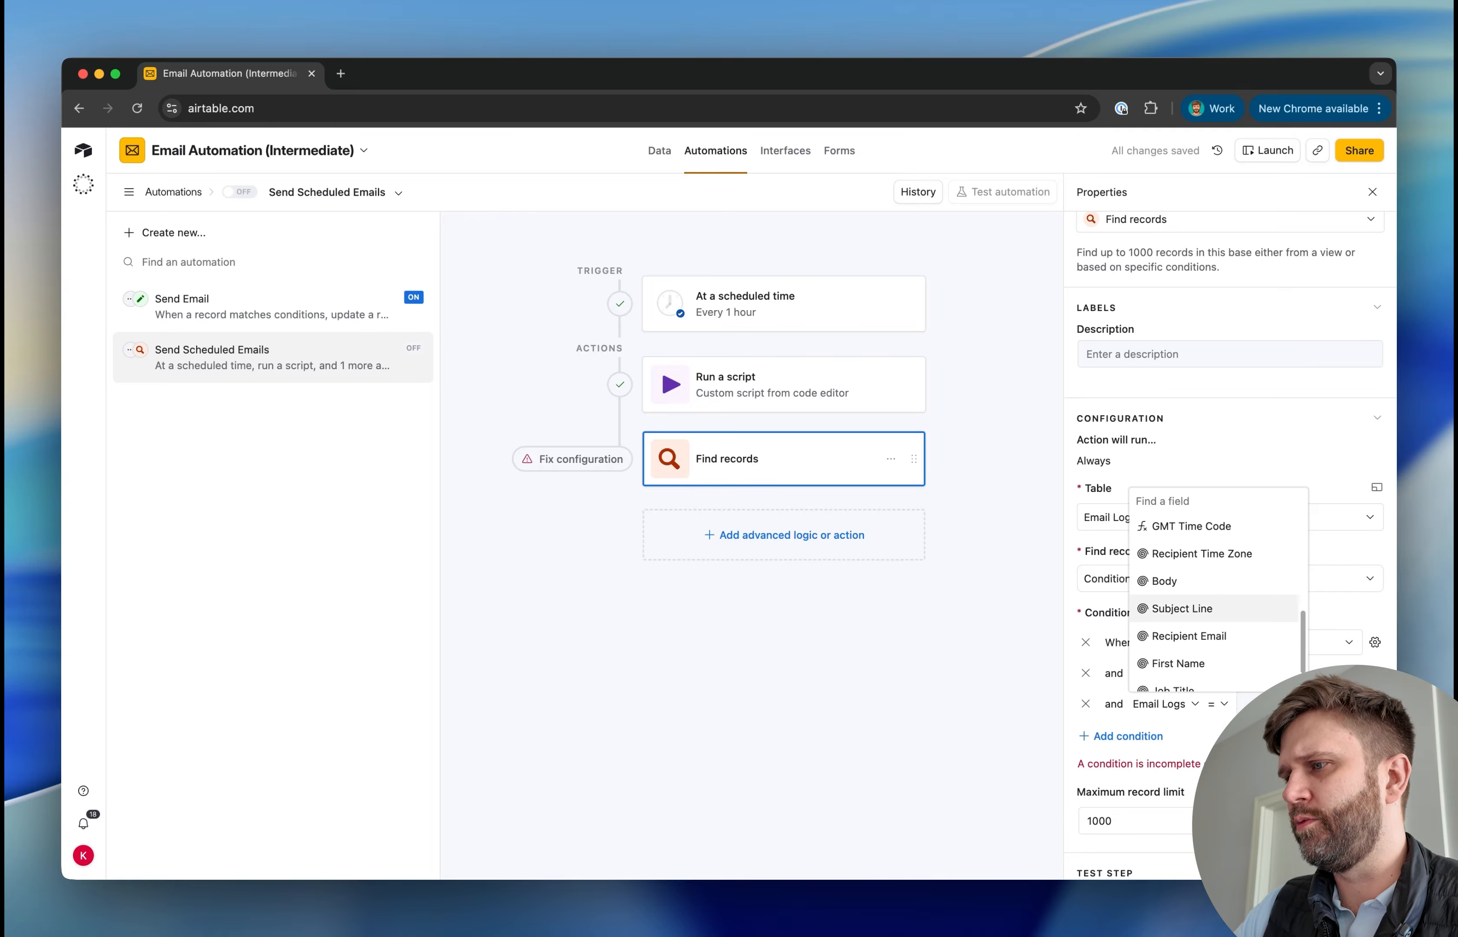
{"action": "scroll", "coordinate": [1201, 613], "scroll_direction": "up", "scroll_amount": 3}
{"action": "type", "text": "twm"}
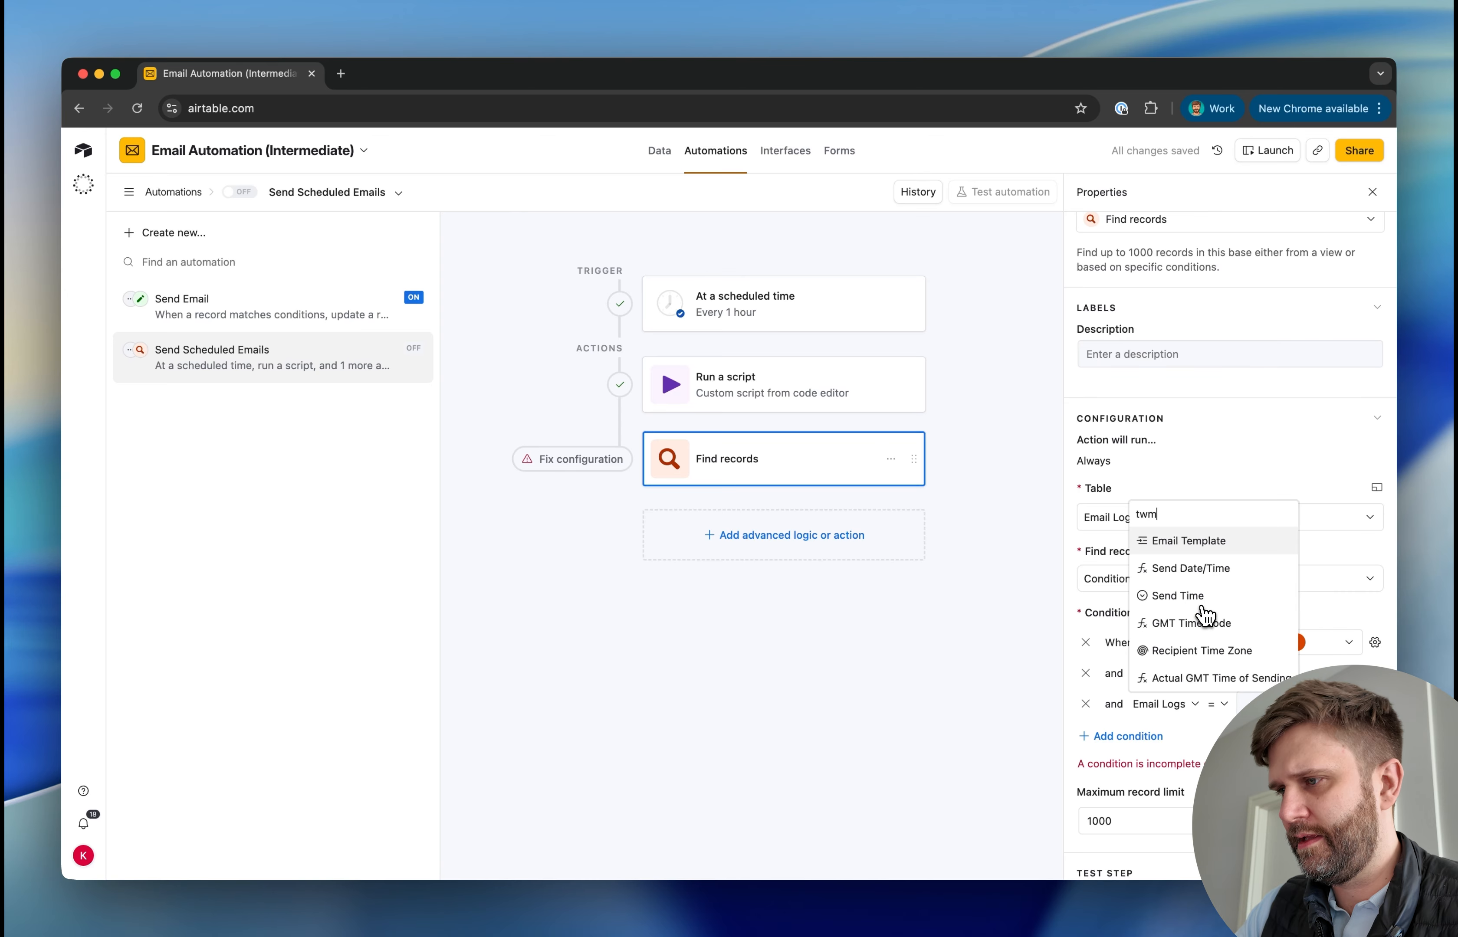
{"action": "left_click", "coordinate": [1222, 541]}
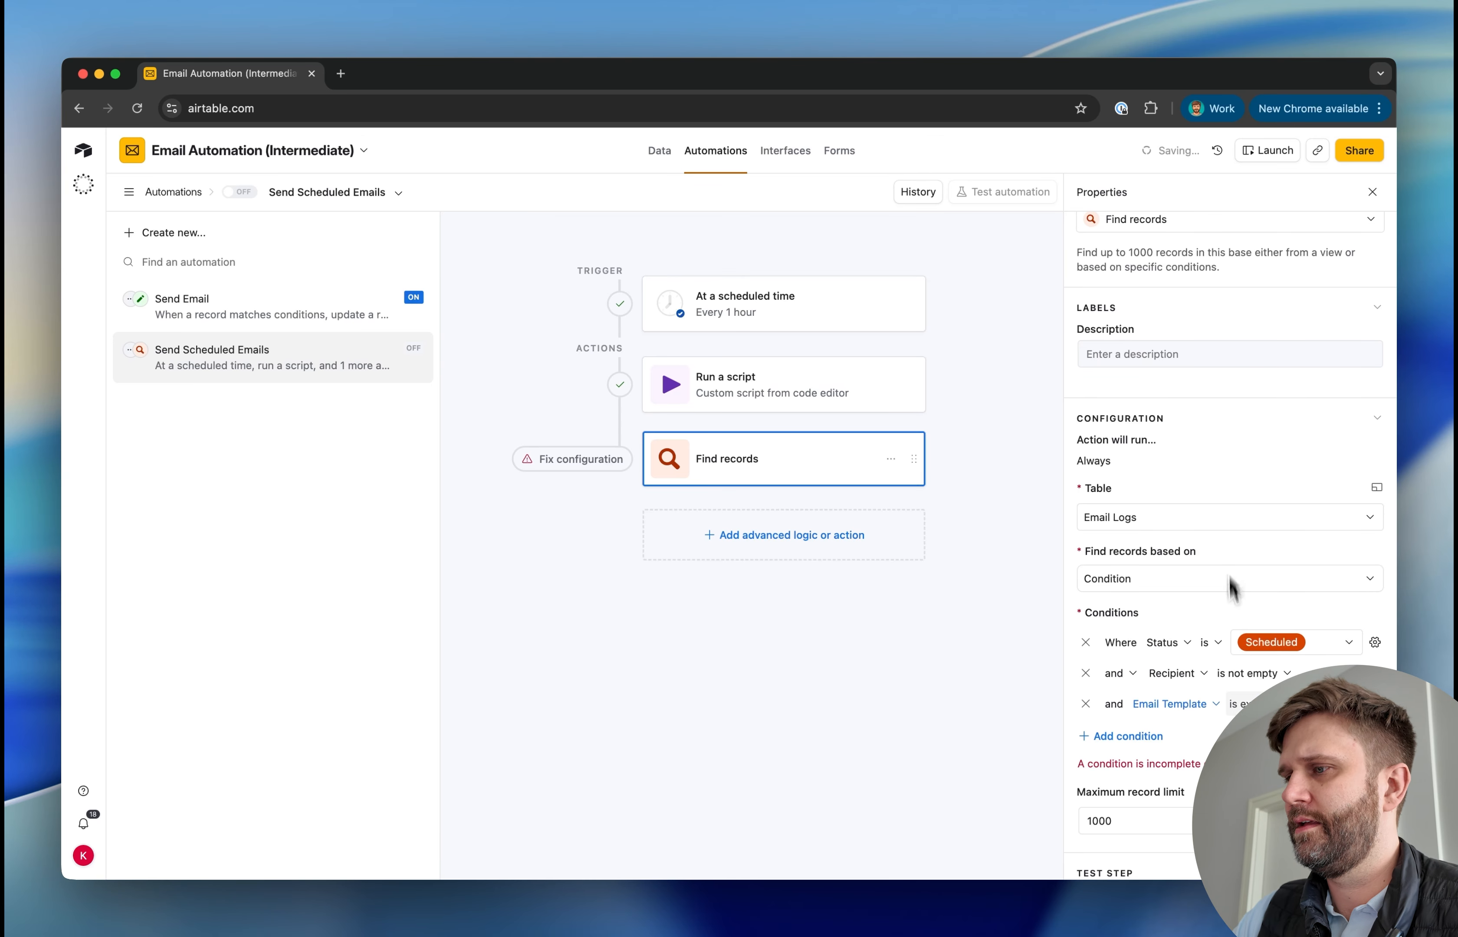
{"action": "left_click", "coordinate": [1249, 702]}
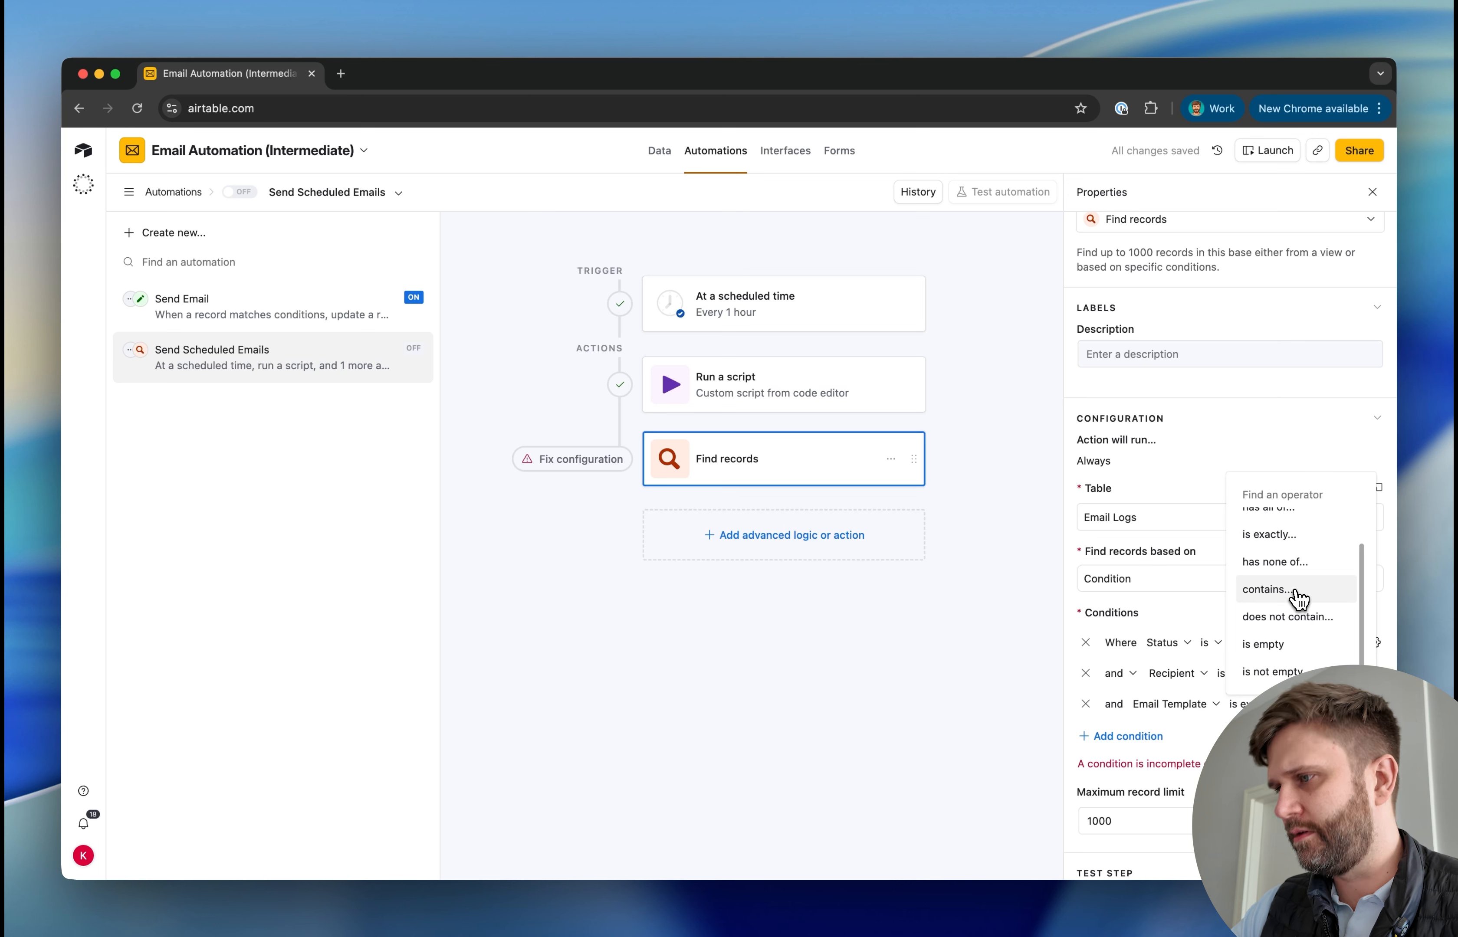
{"action": "left_click", "coordinate": [1272, 672]}
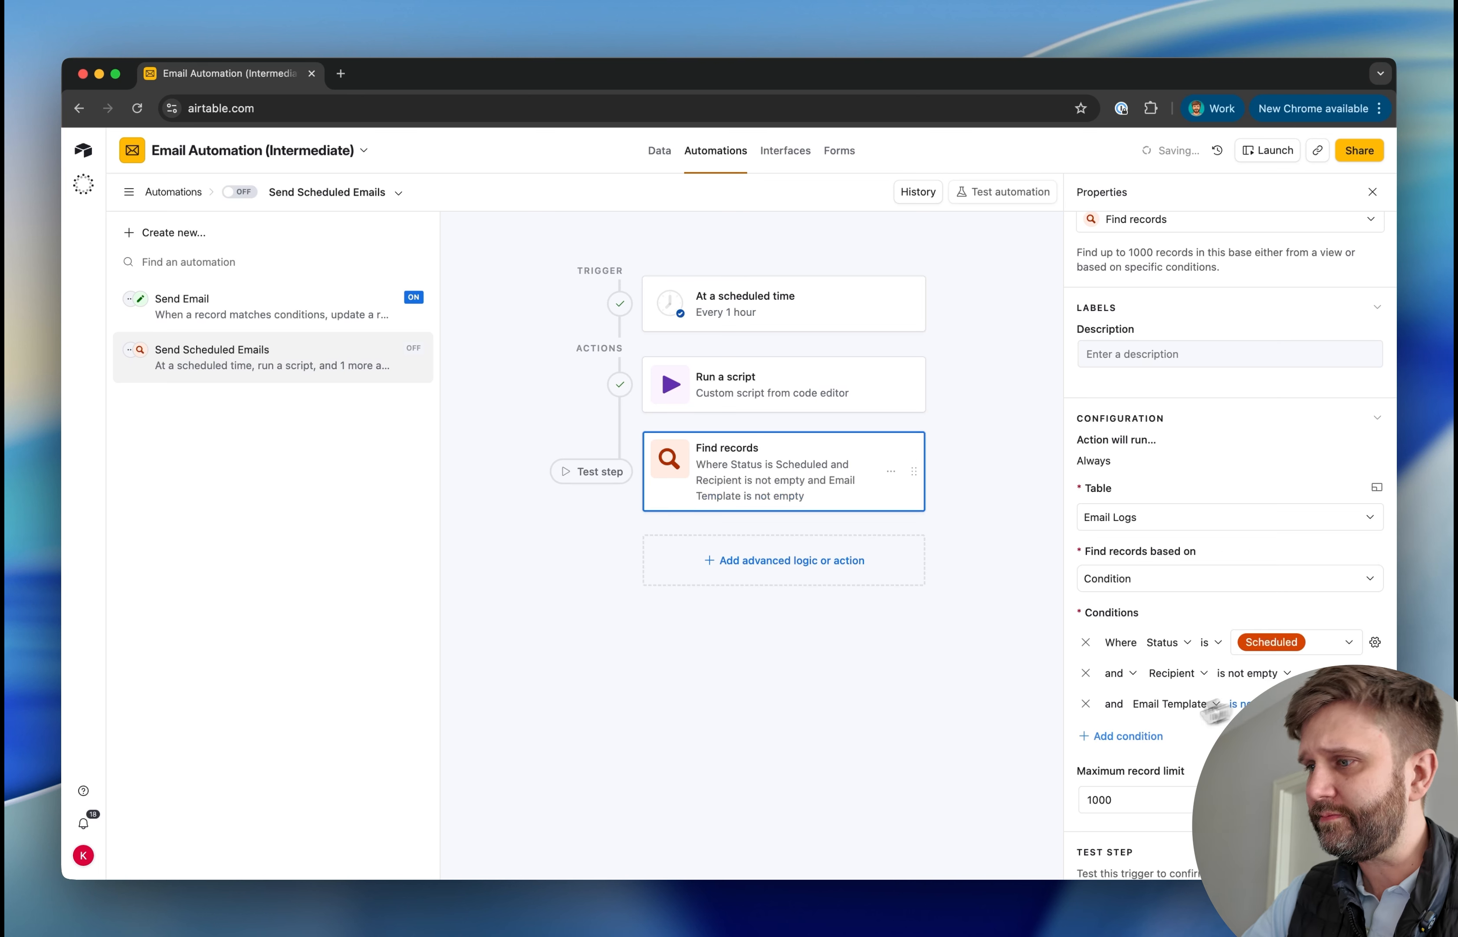
Add a fourth Find records condition on the GMT Time Code field using the "is" operator
{"action": "left_click", "coordinate": [1109, 736]}
{"action": "left_click", "coordinate": [1158, 734]}
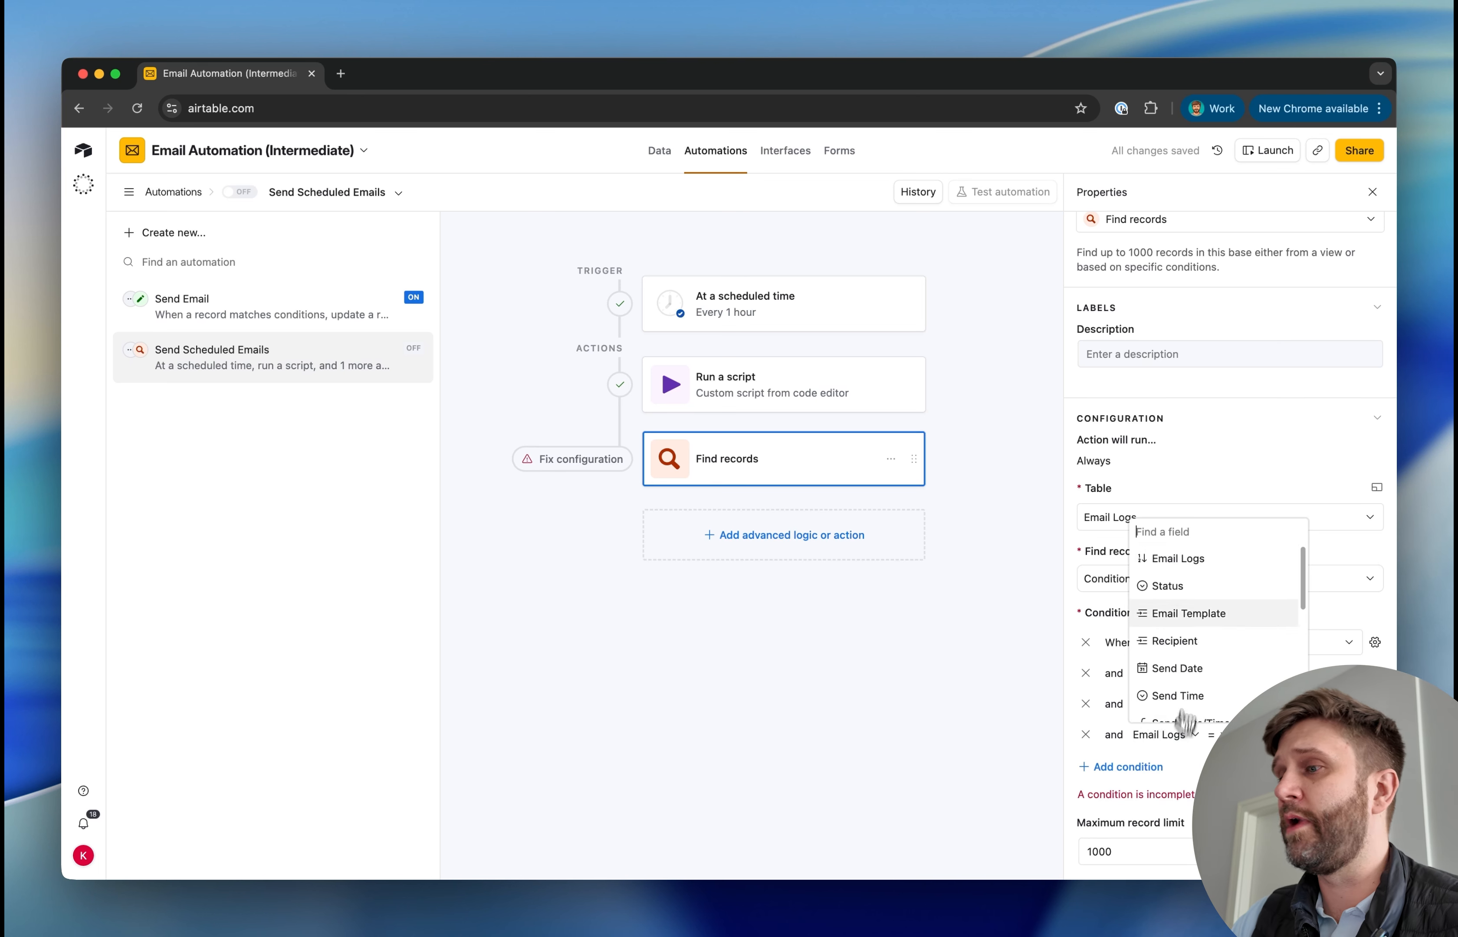
{"action": "scroll", "coordinate": [1203, 601], "scroll_direction": "down", "scroll_amount": 5}
{"action": "left_click", "coordinate": [1206, 611]}
{"action": "scroll", "coordinate": [1201, 617], "scroll_direction": "down", "scroll_amount": 3}
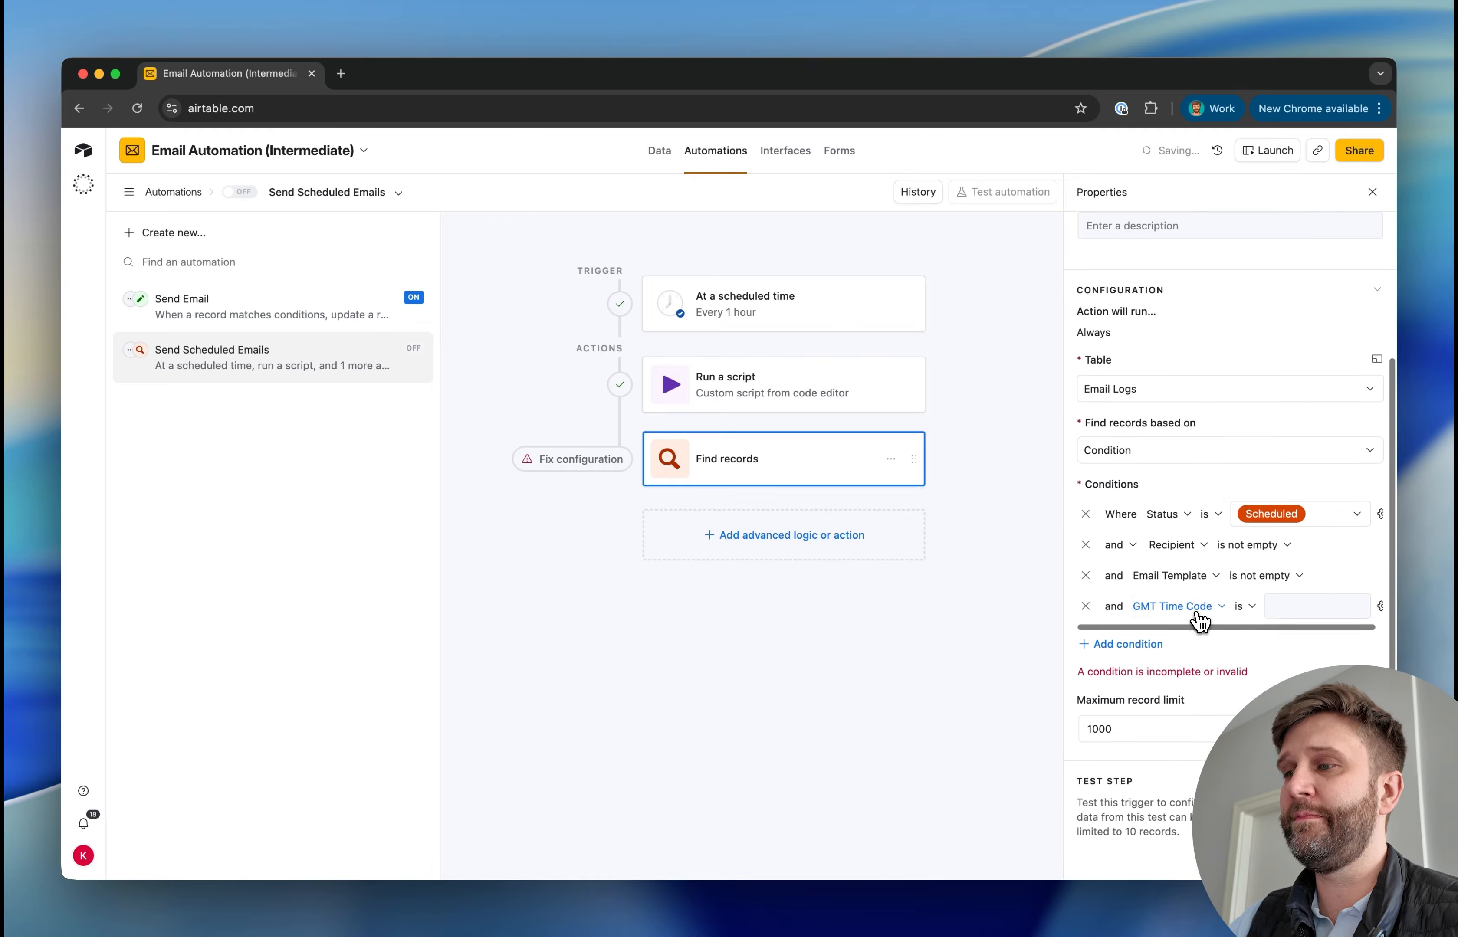
{"action": "left_click", "coordinate": [1244, 582]}
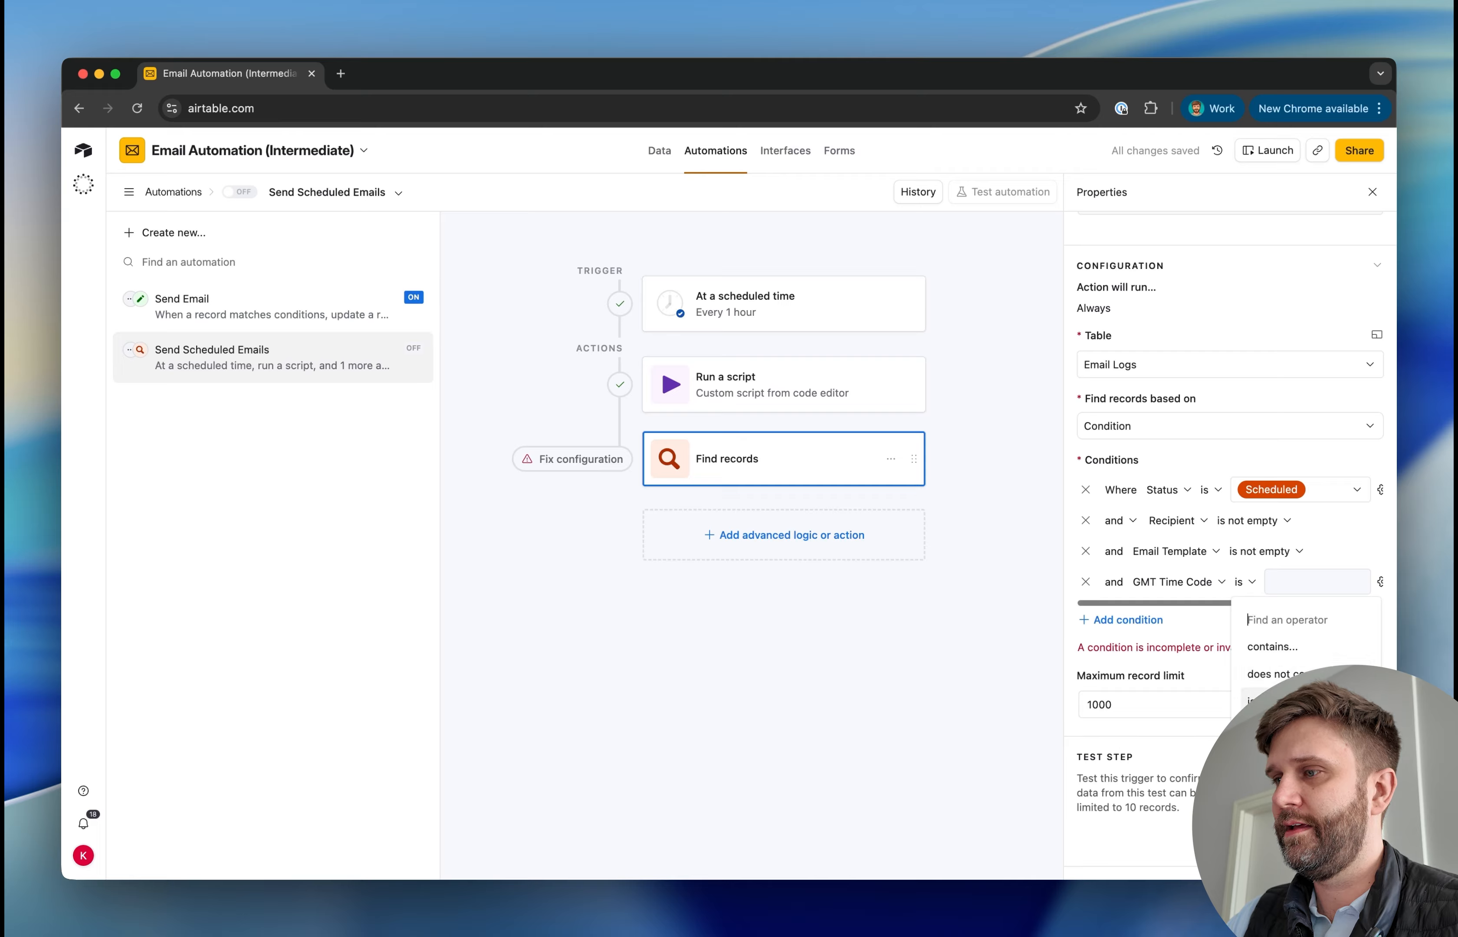
{"action": "left_click", "coordinate": [1293, 702]}
{"action": "scroll", "coordinate": [1356, 580], "scroll_direction": "right", "scroll_amount": 1}
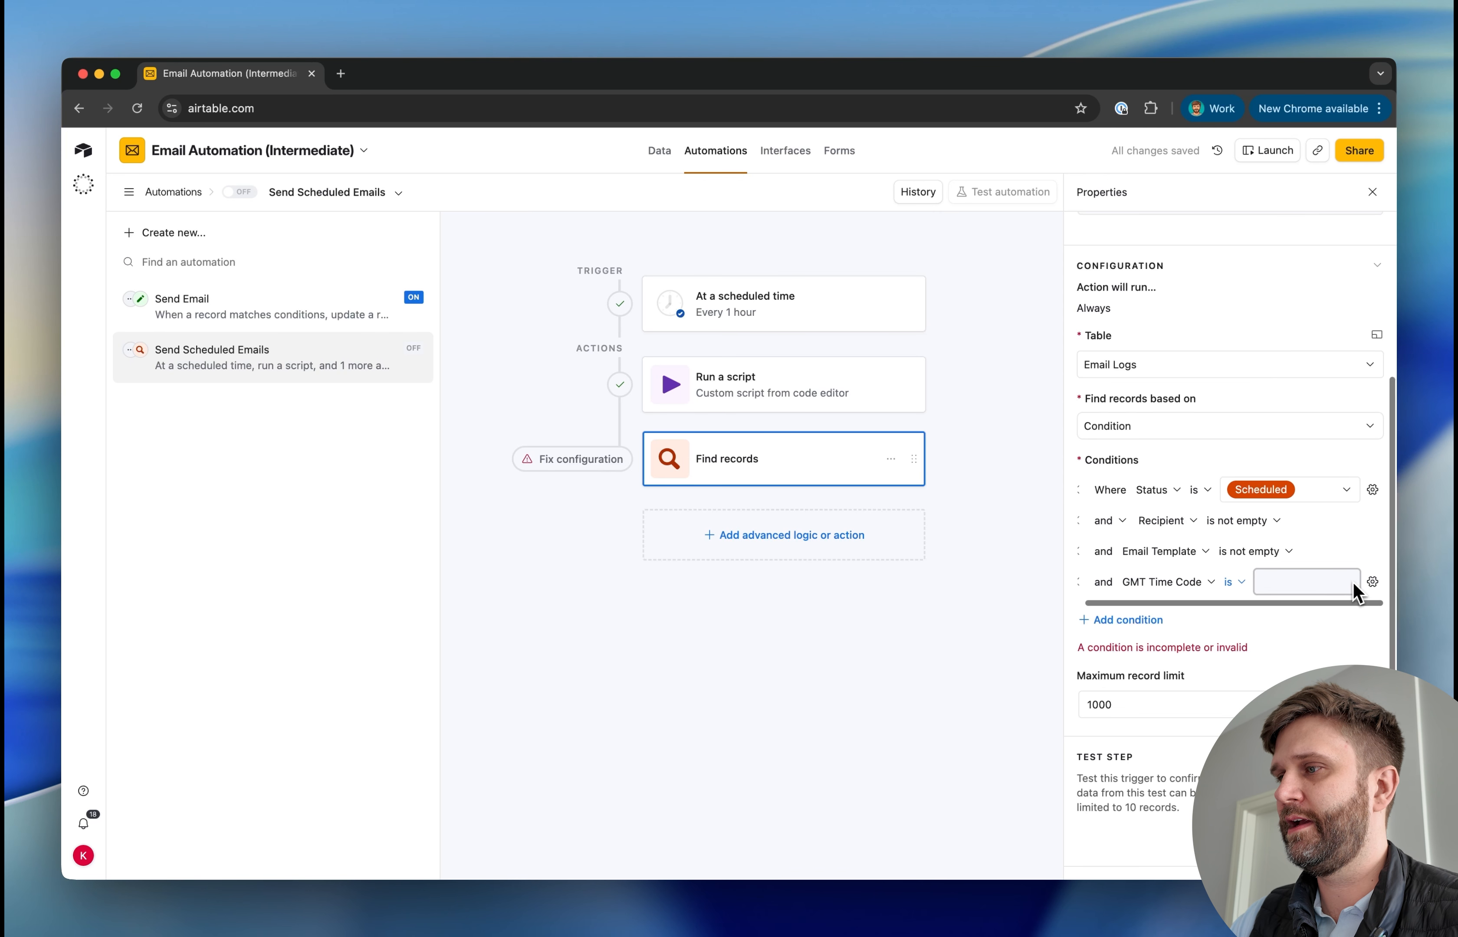
Make the GMT Time Code condition dynamic, matching the gmt_time_code output of the Run a script step
{"action": "left_click", "coordinate": [1375, 583]}
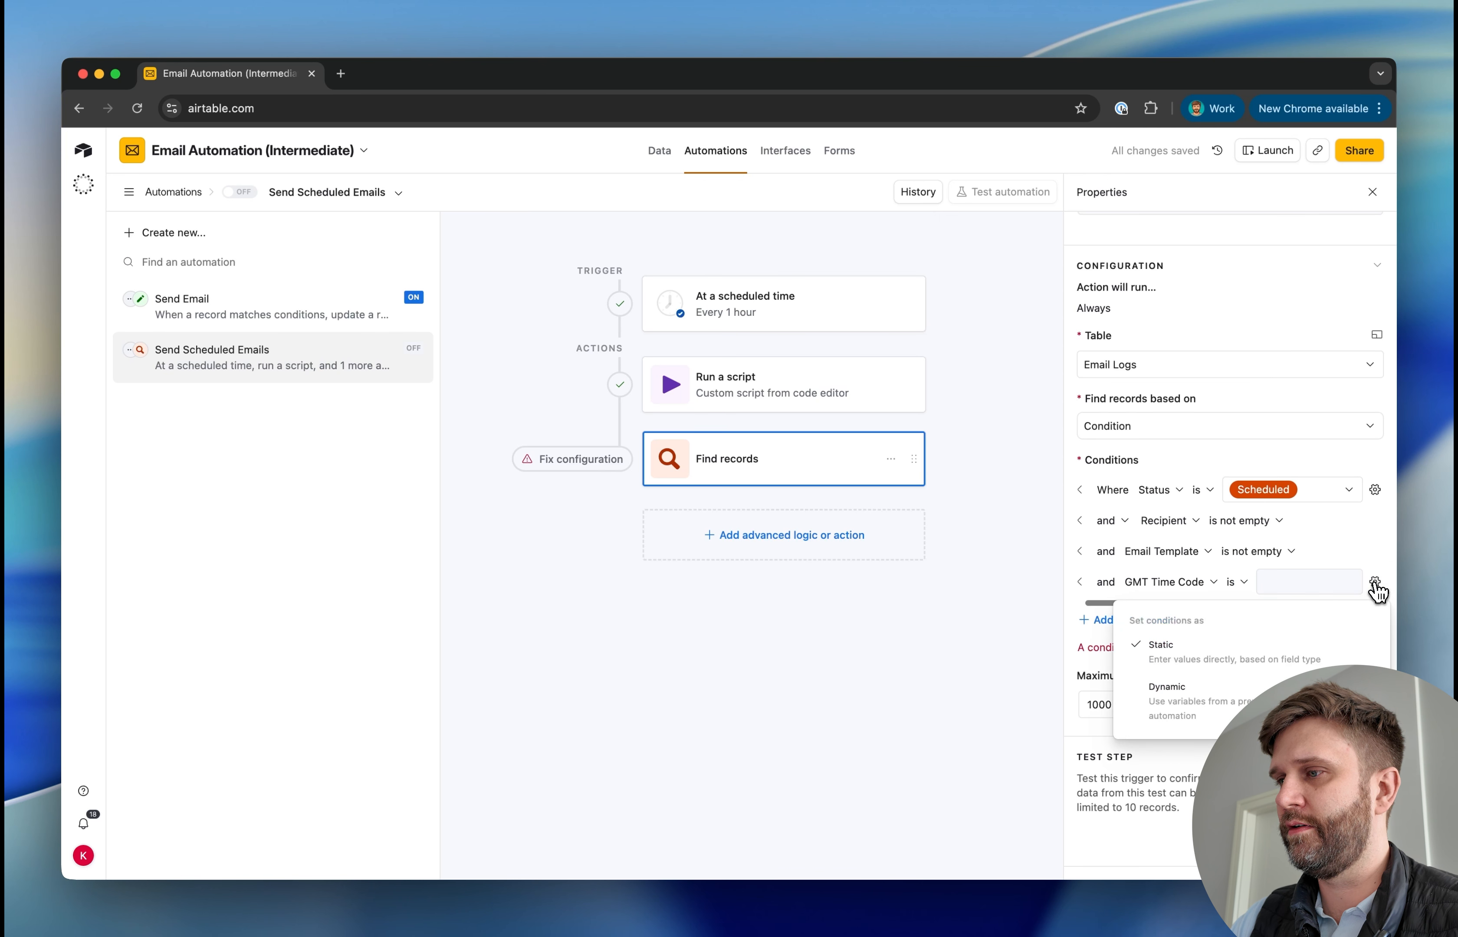
{"action": "left_click", "coordinate": [1195, 693]}
{"action": "left_click", "coordinate": [1350, 582]}
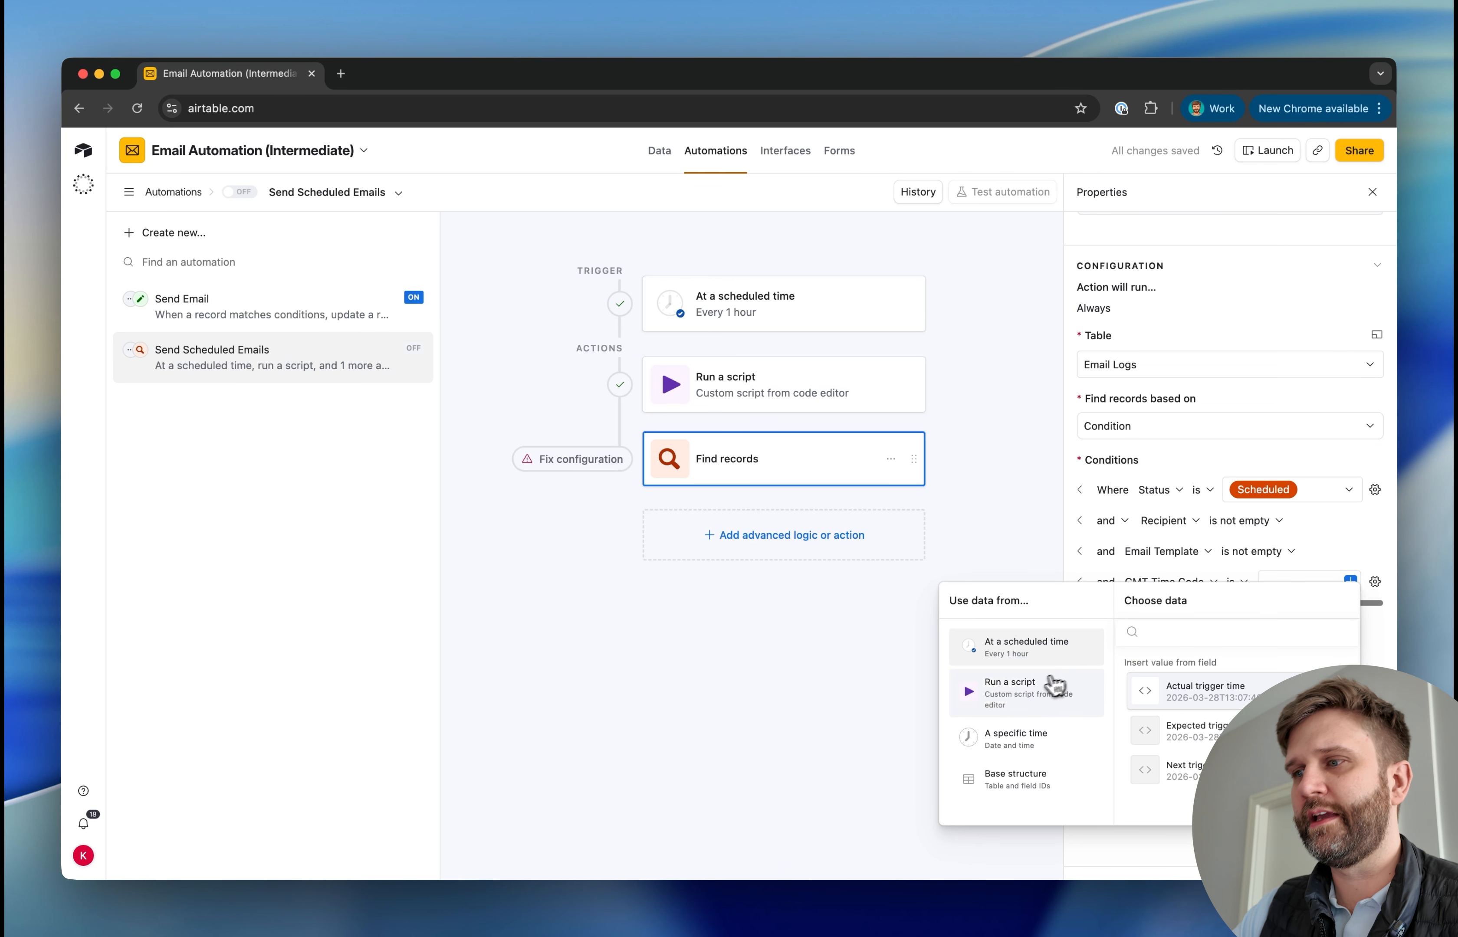
{"action": "left_click", "coordinate": [1019, 705]}
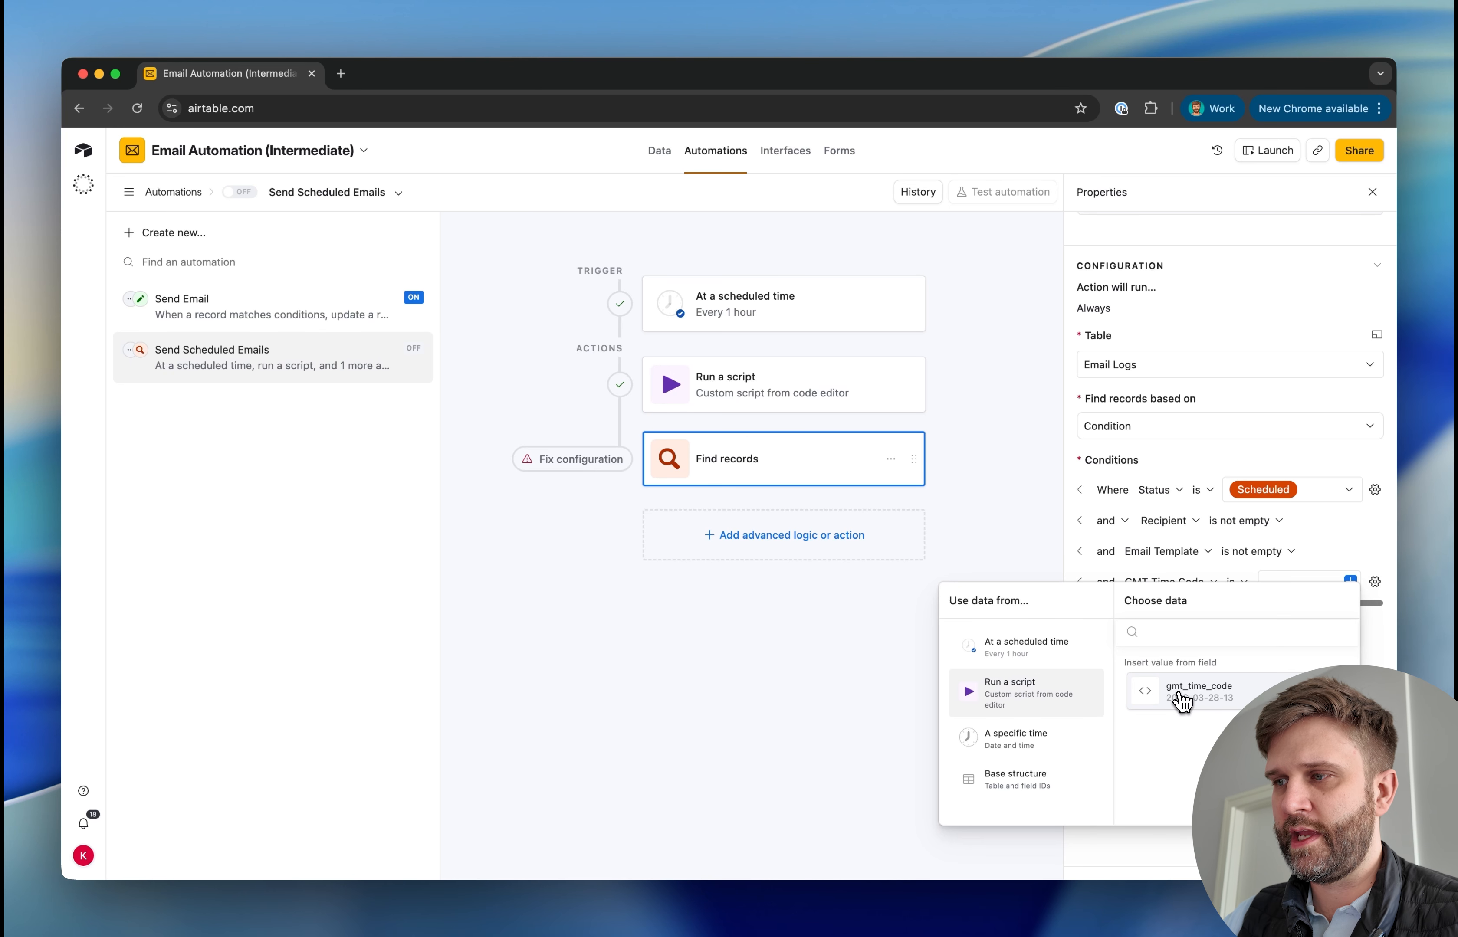
{"action": "left_click", "coordinate": [1210, 696]}
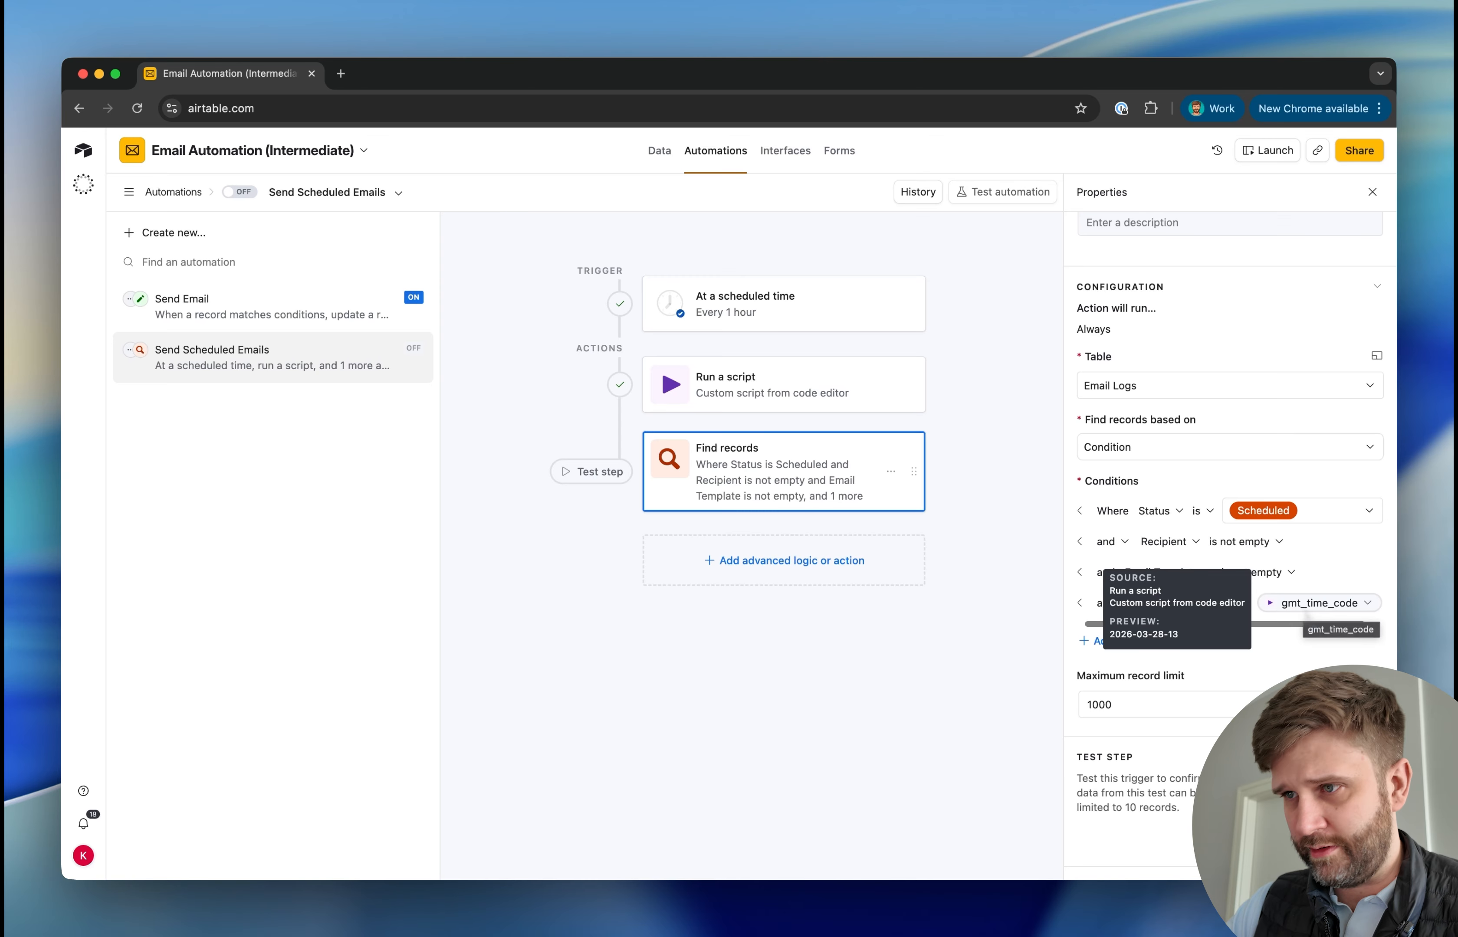
Test the Find records action and examine the found record's status, recipient, send time and GMT time code
{"action": "left_click", "coordinate": [591, 471]}
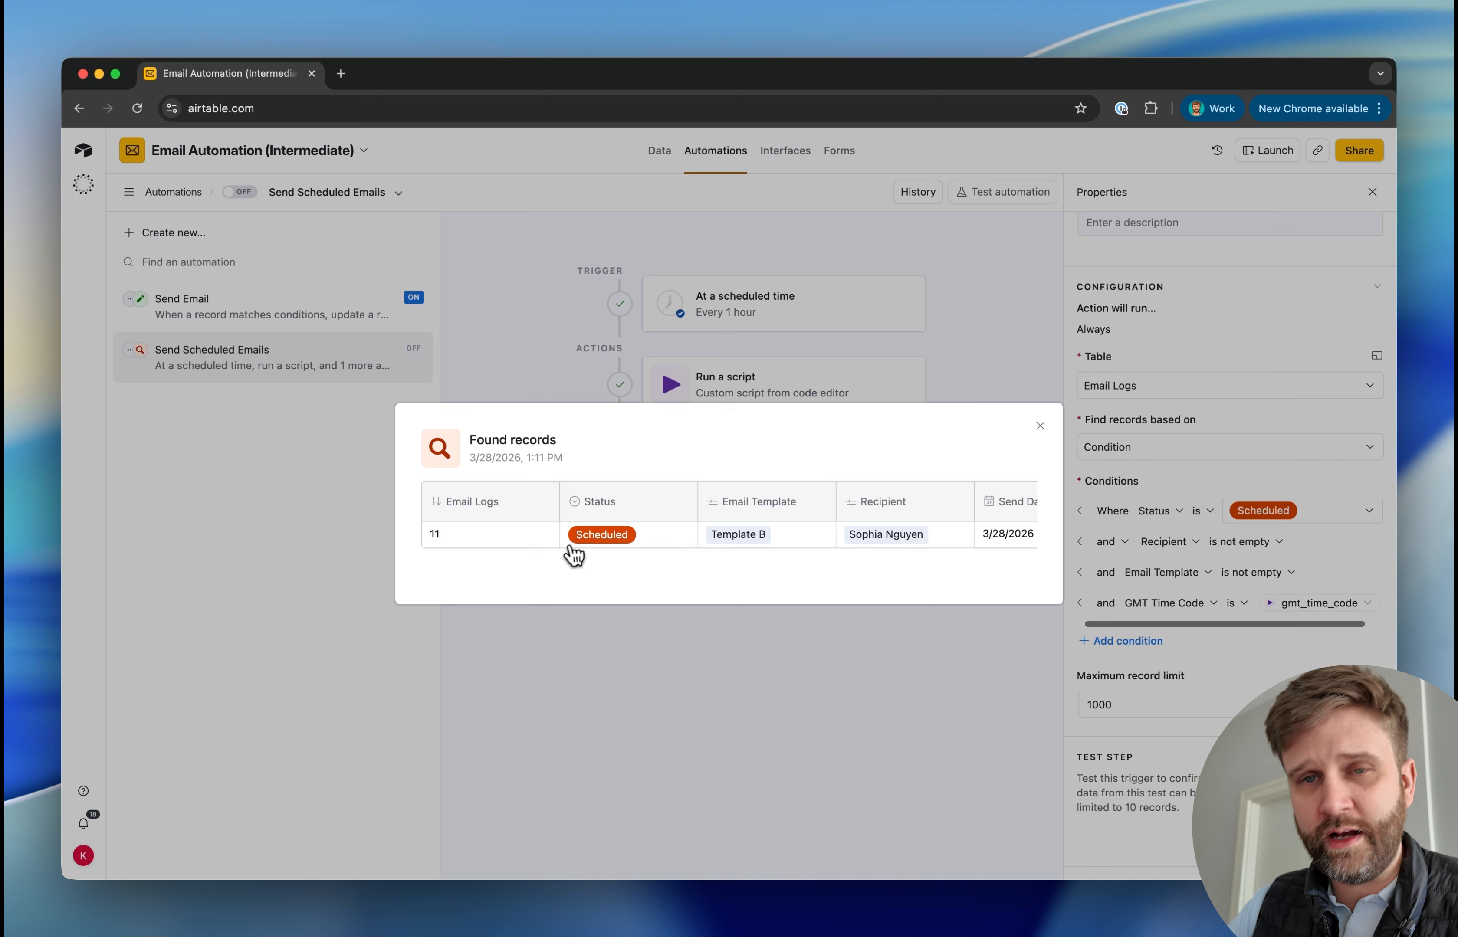
{"action": "scroll", "coordinate": [672, 554], "scroll_direction": "right", "scroll_amount": 2}
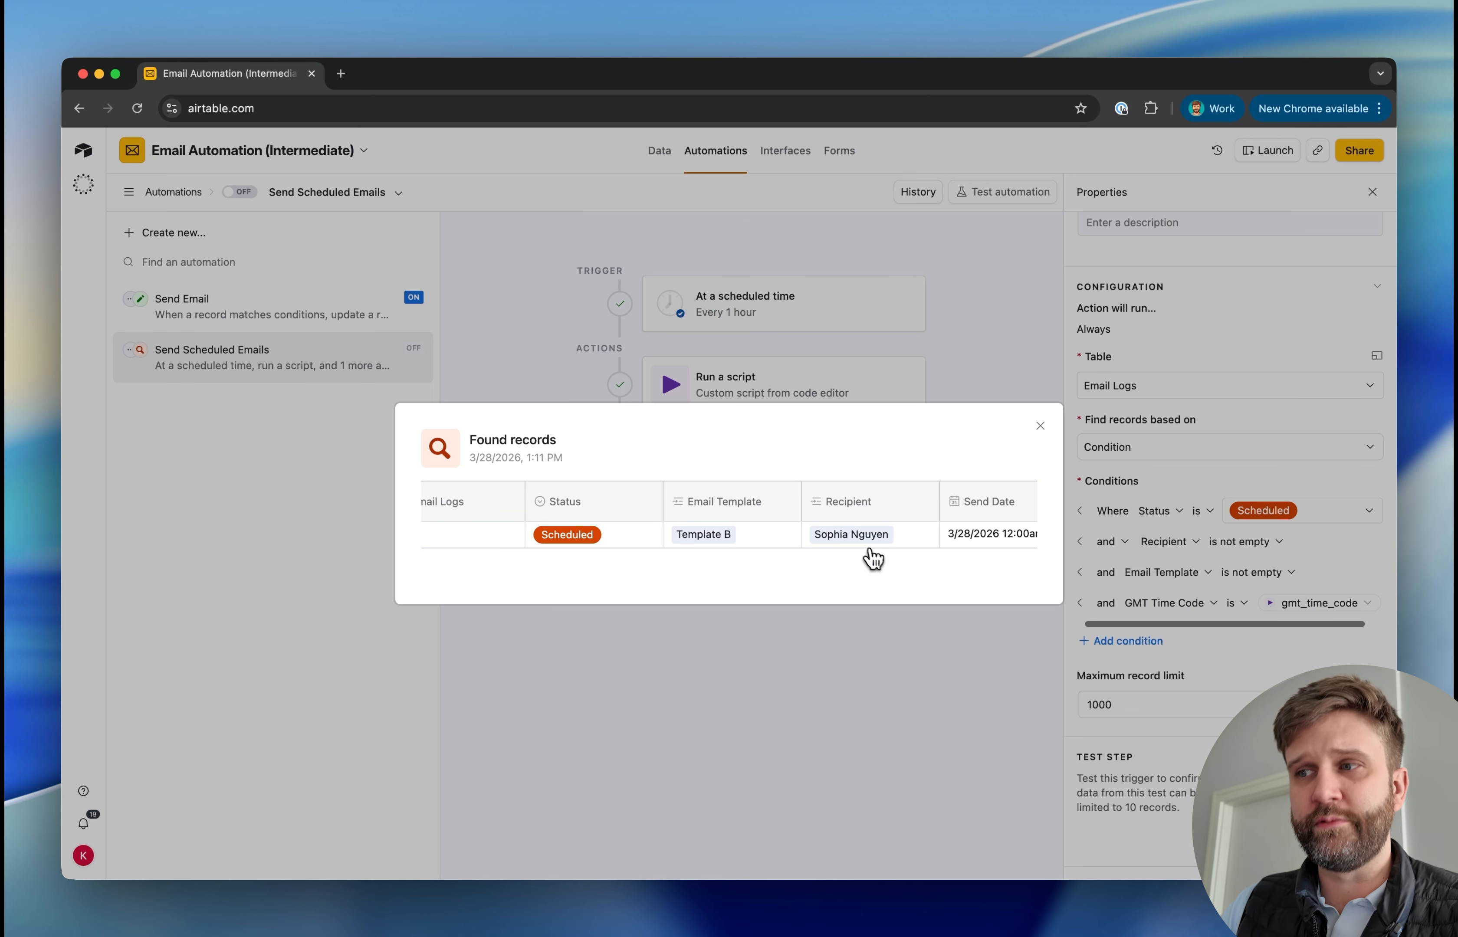
{"action": "scroll", "coordinate": [849, 545], "scroll_direction": "right", "scroll_amount": 10}
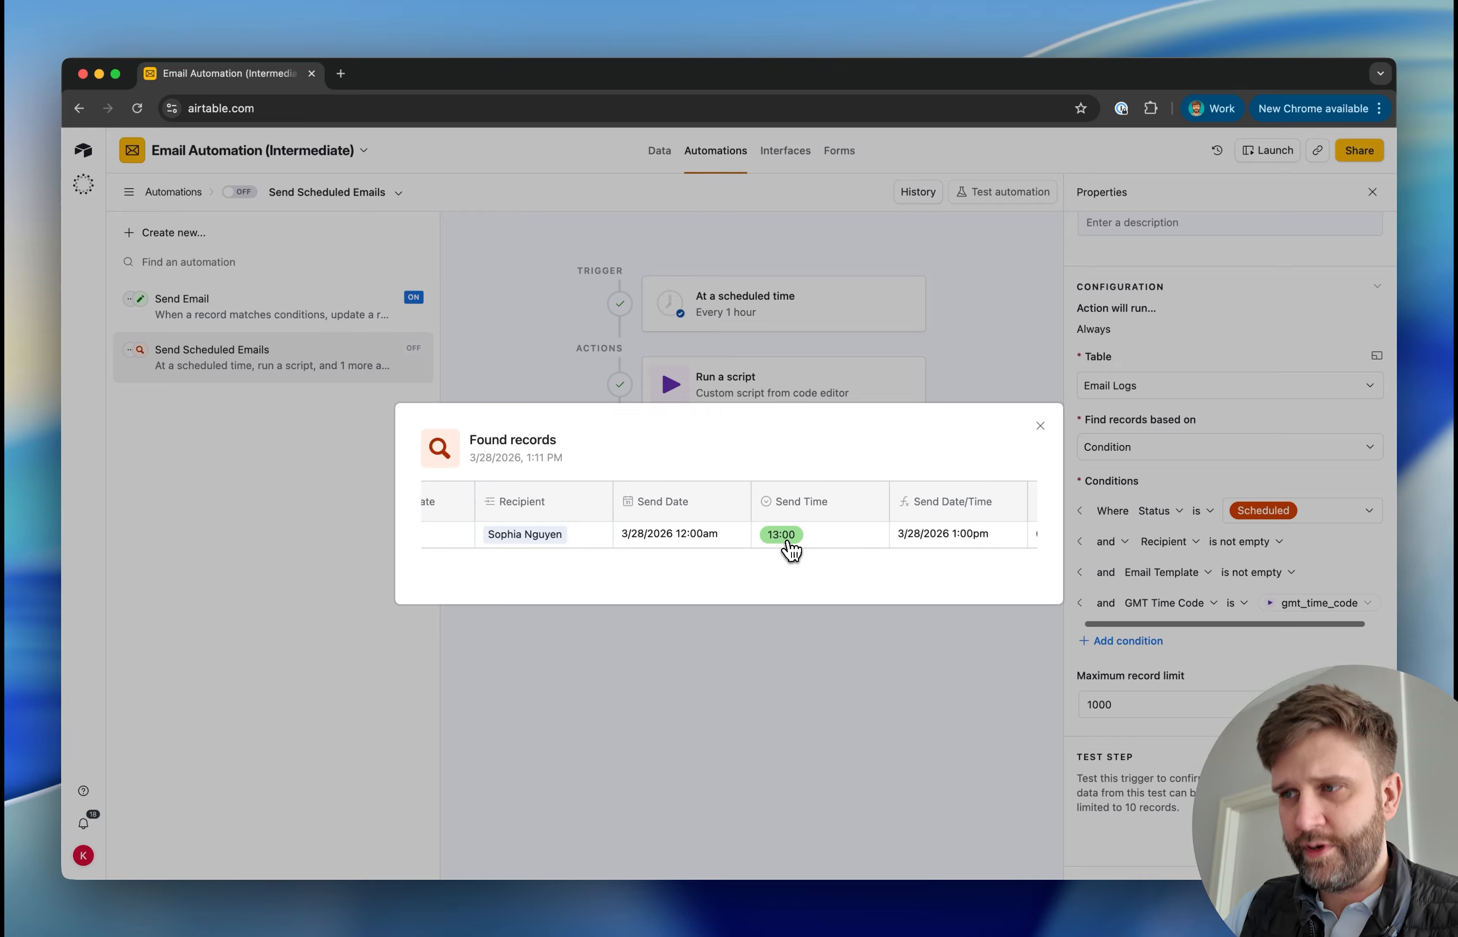
{"action": "scroll", "coordinate": [802, 552], "scroll_direction": "right", "scroll_amount": 20}
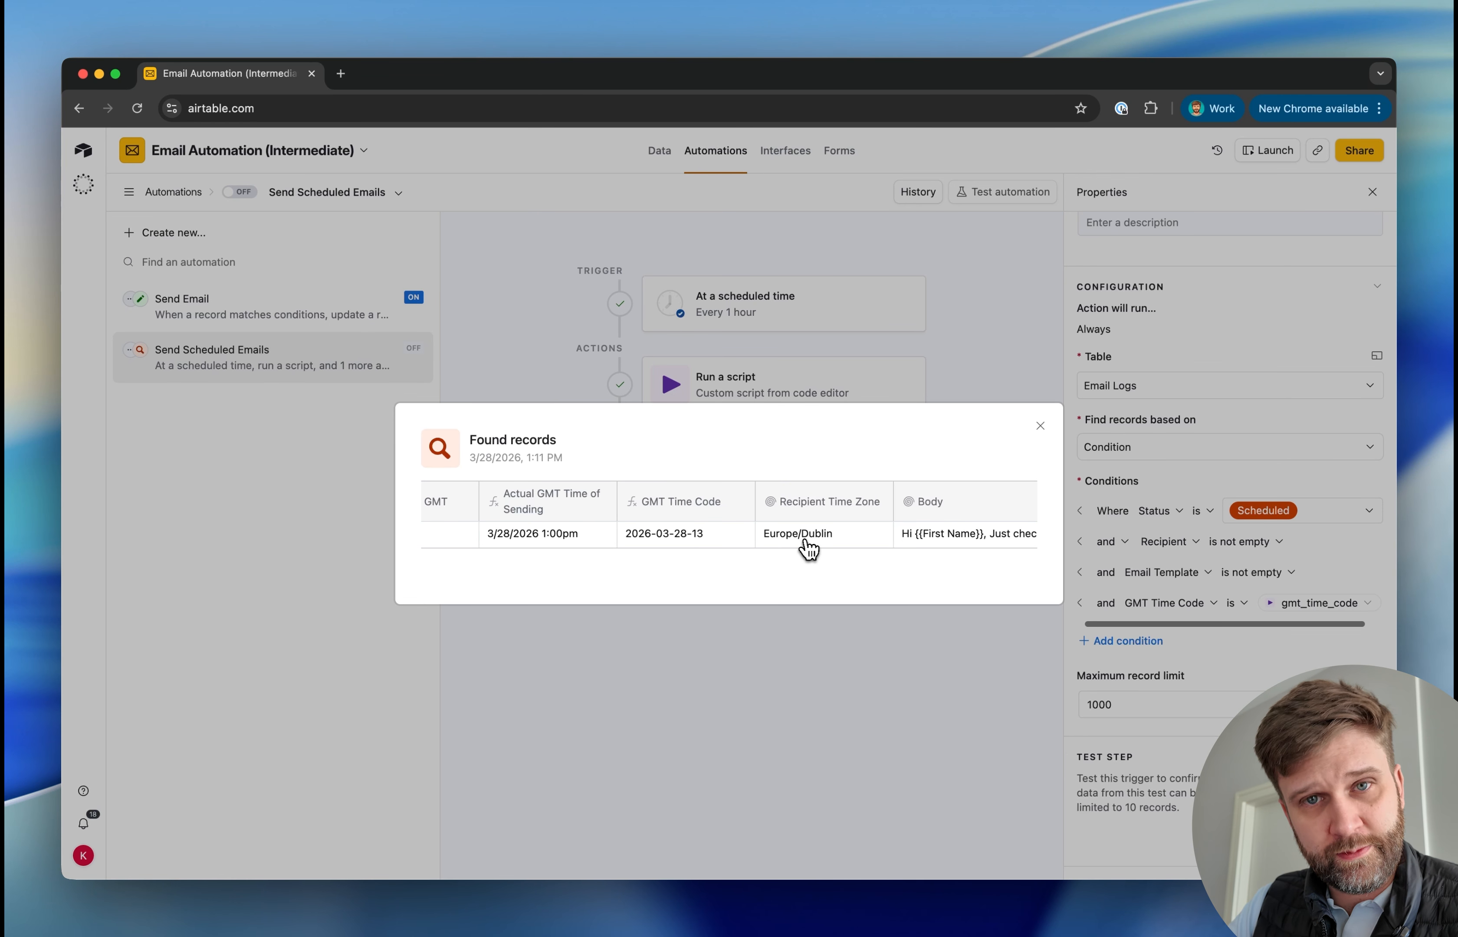
{"action": "left_click", "coordinate": [948, 701]}
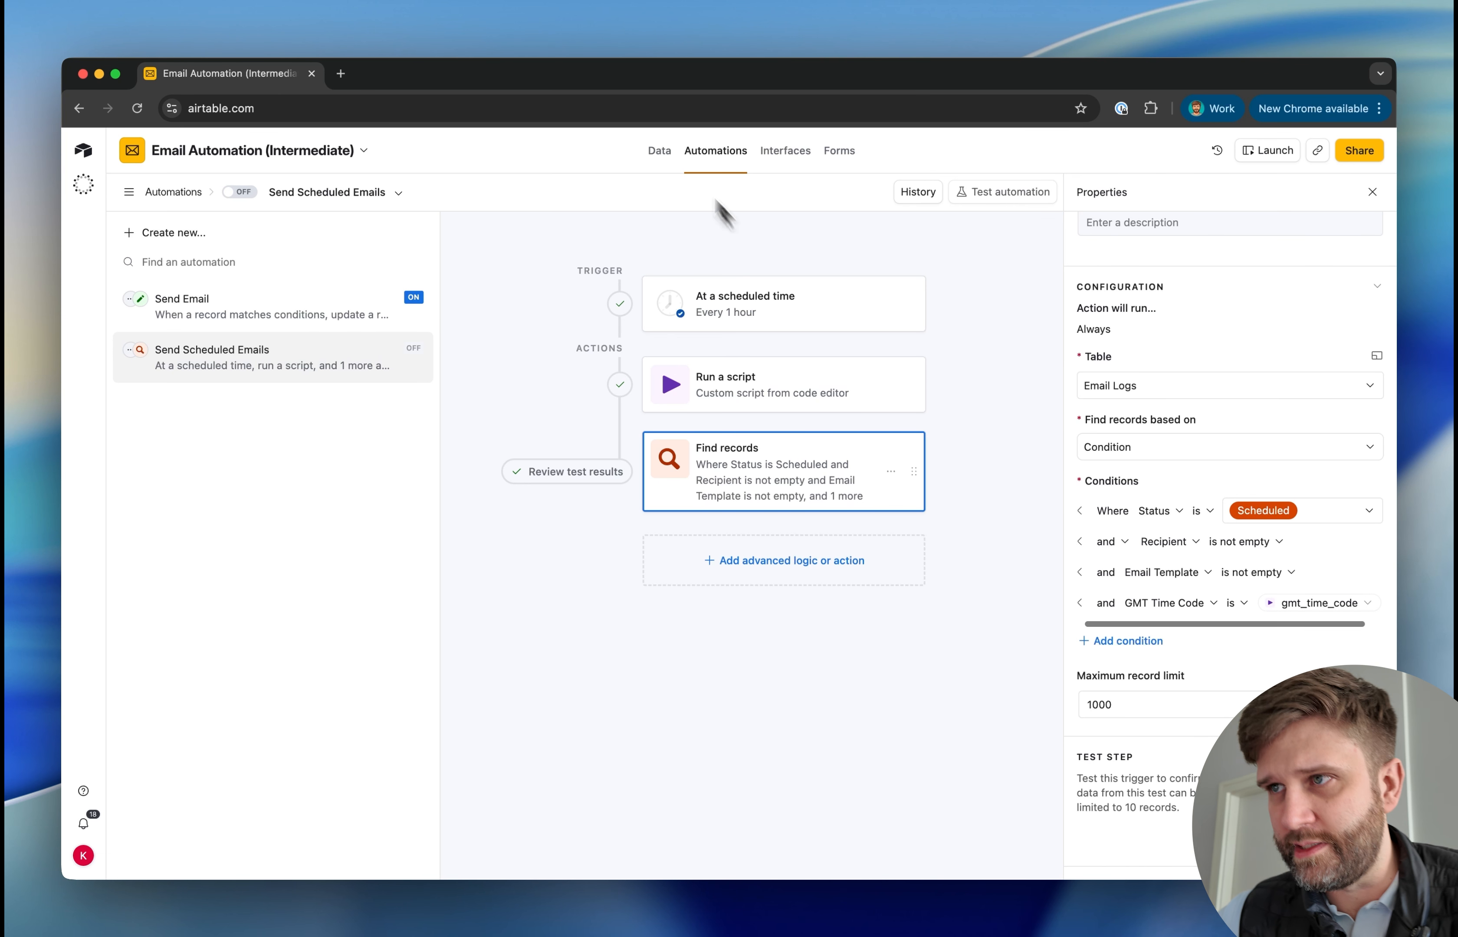
Add two new records to the Email Logs table for testing
{"action": "left_click", "coordinate": [660, 150]}
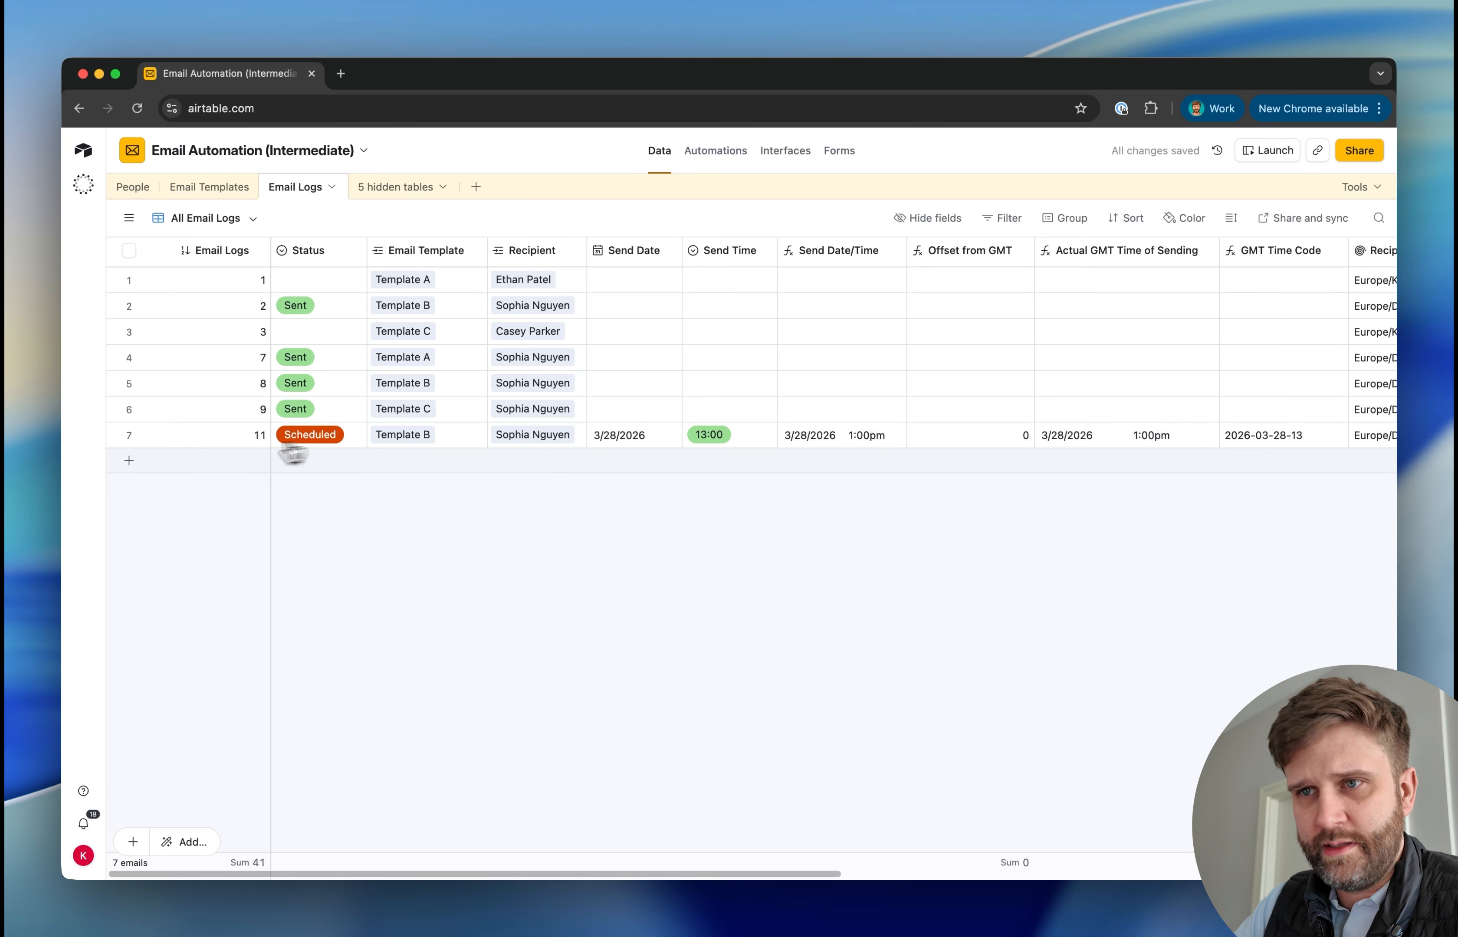
{"action": "left_click", "coordinate": [128, 461]}
{"action": "left_click", "coordinate": [128, 486]}
{"action": "left_click", "coordinate": [280, 466]}
Link Template A to the first new email log and Template C to the second
{"action": "left_click", "coordinate": [393, 469]}
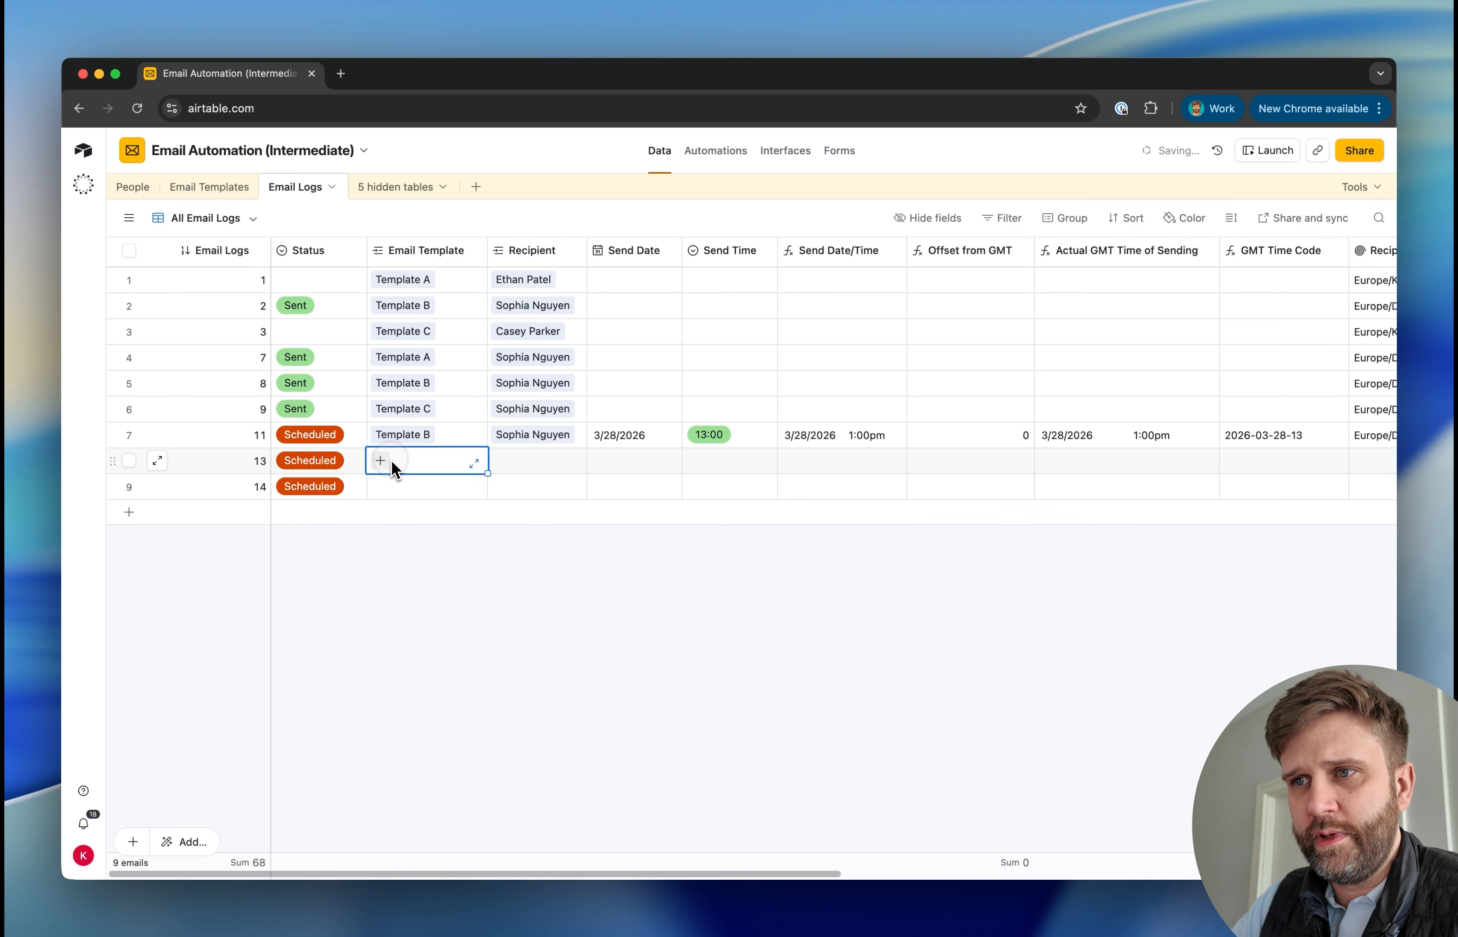
{"action": "left_click", "coordinate": [381, 460]}
{"action": "left_click", "coordinate": [436, 553]}
{"action": "left_click", "coordinate": [409, 494]}
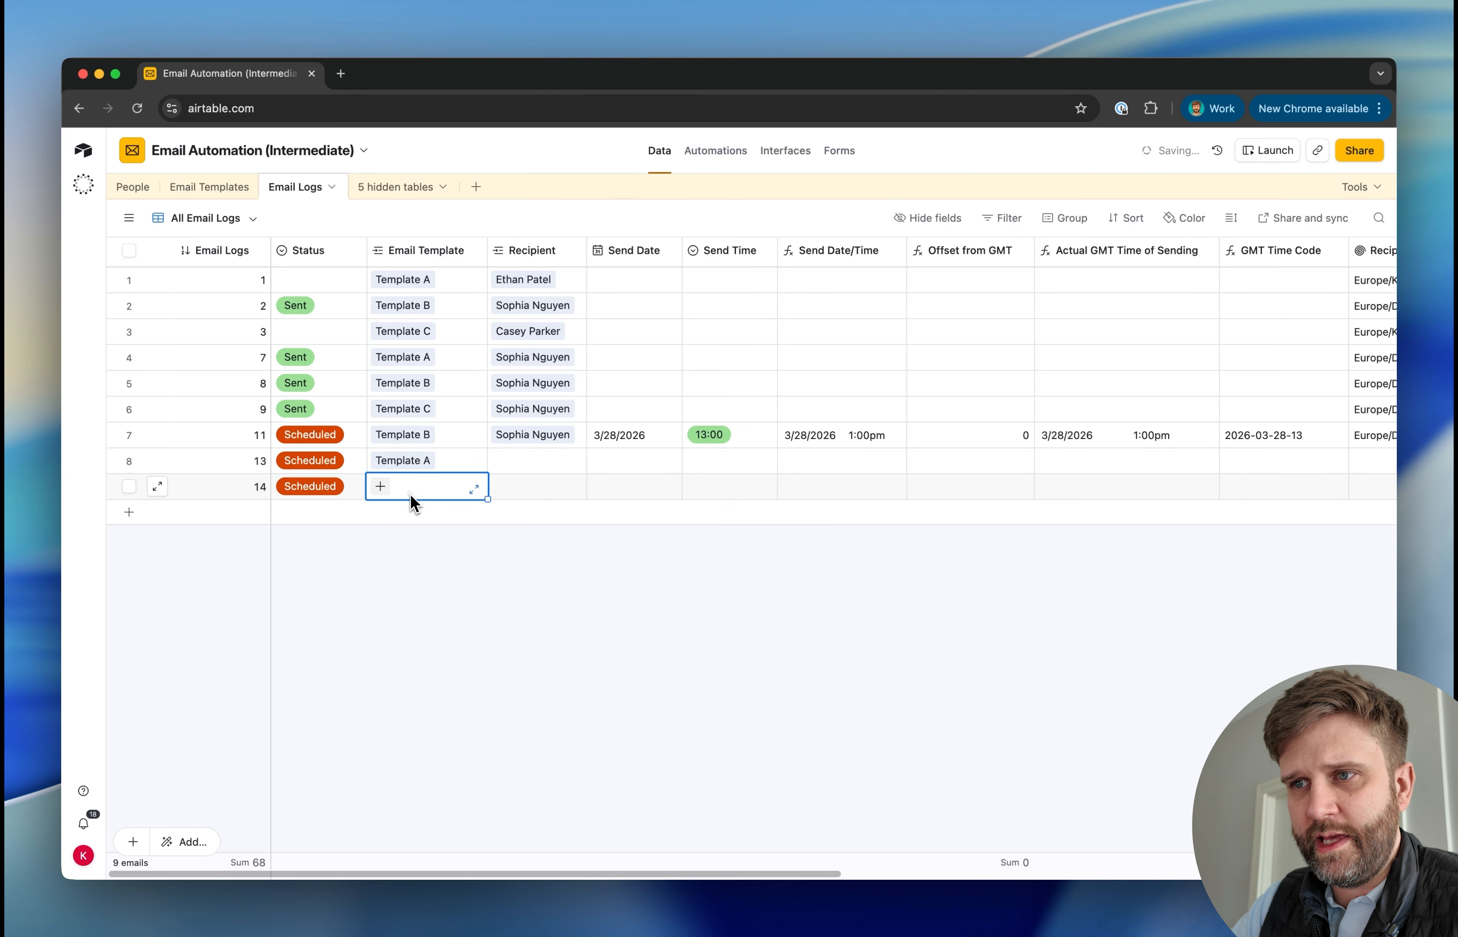
{"action": "left_click", "coordinate": [381, 487]}
{"action": "left_click", "coordinate": [442, 719]}
Assign a different existing person as recipient to each of the two new email logs
{"action": "left_click", "coordinate": [517, 461]}
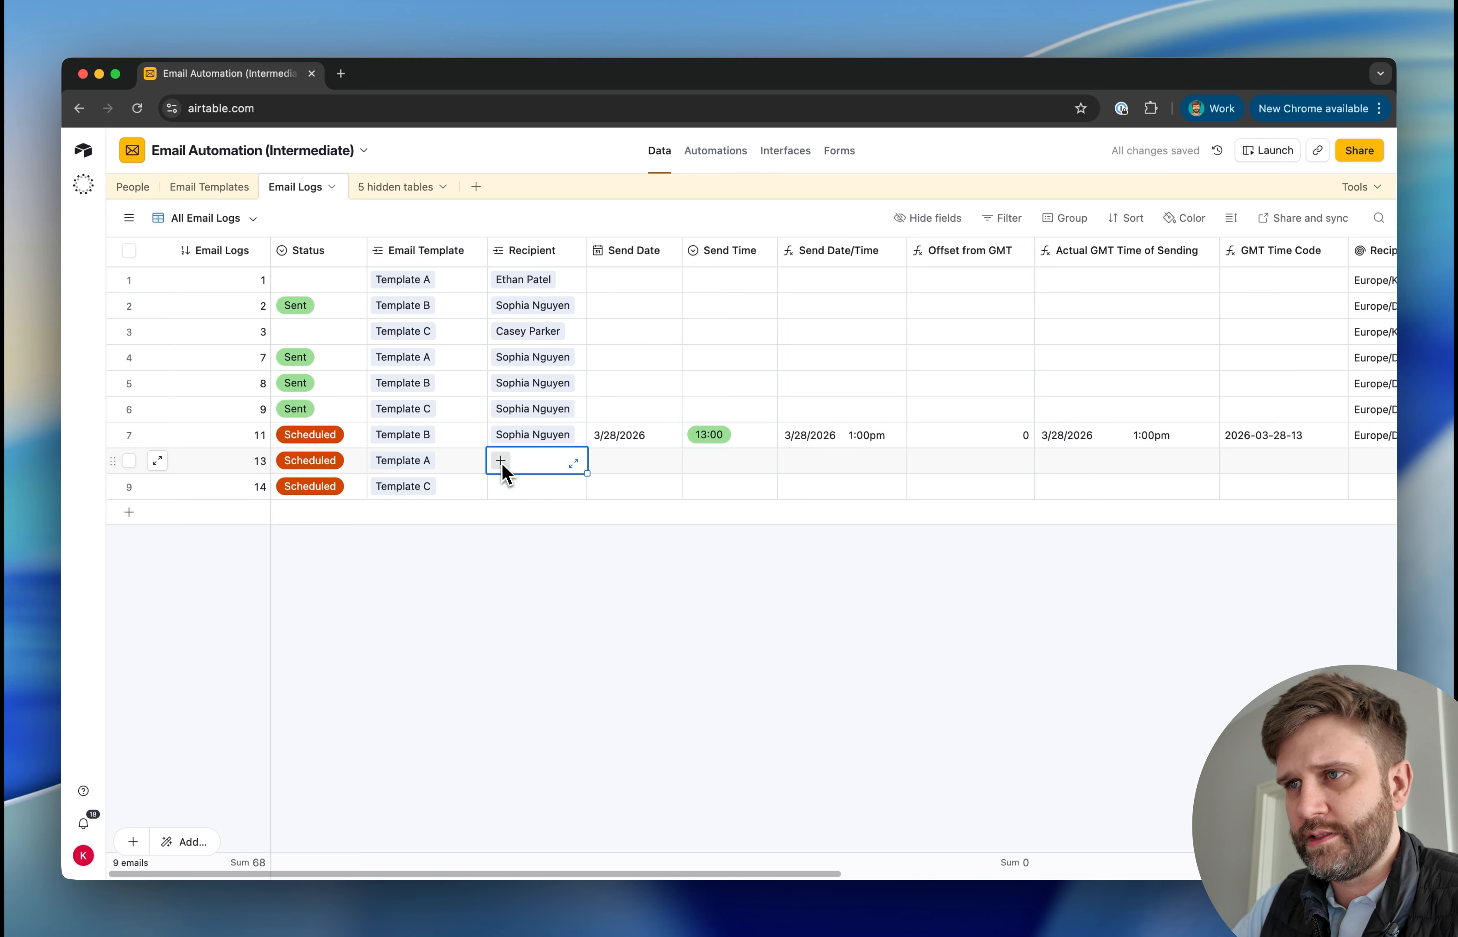
{"action": "scroll", "coordinate": [608, 465], "scroll_direction": "right", "scroll_amount": 6}
{"action": "scroll", "coordinate": [612, 460], "scroll_direction": "left", "scroll_amount": 6}
{"action": "scroll", "coordinate": [619, 441], "scroll_direction": "right", "scroll_amount": 4}
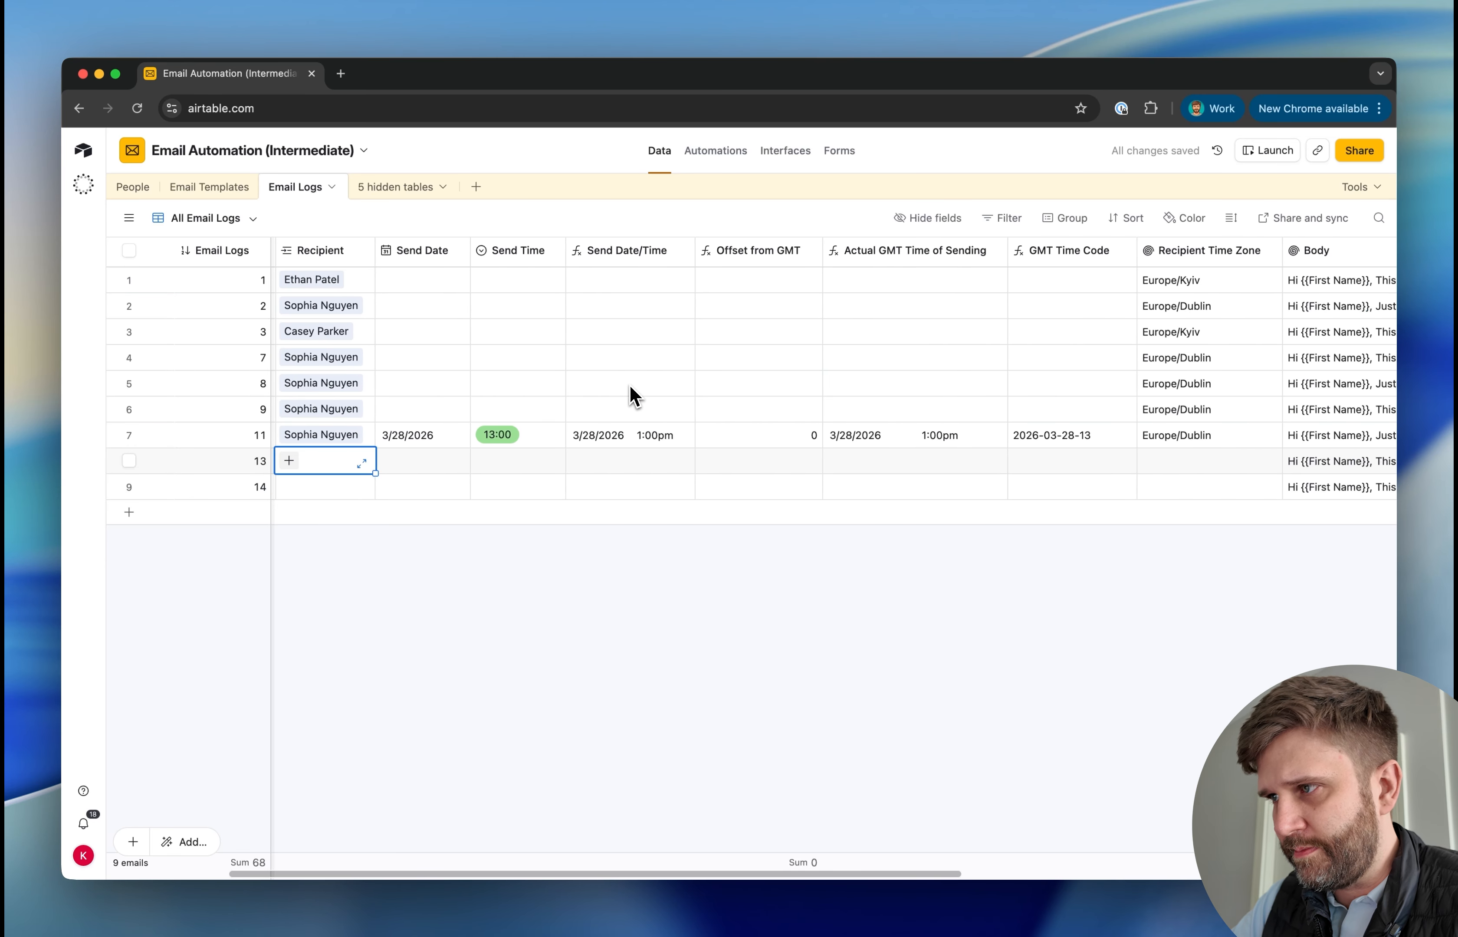
{"action": "scroll", "coordinate": [632, 394], "scroll_direction": "left", "scroll_amount": 3}
{"action": "type", "text": "Lucas Anderson"}
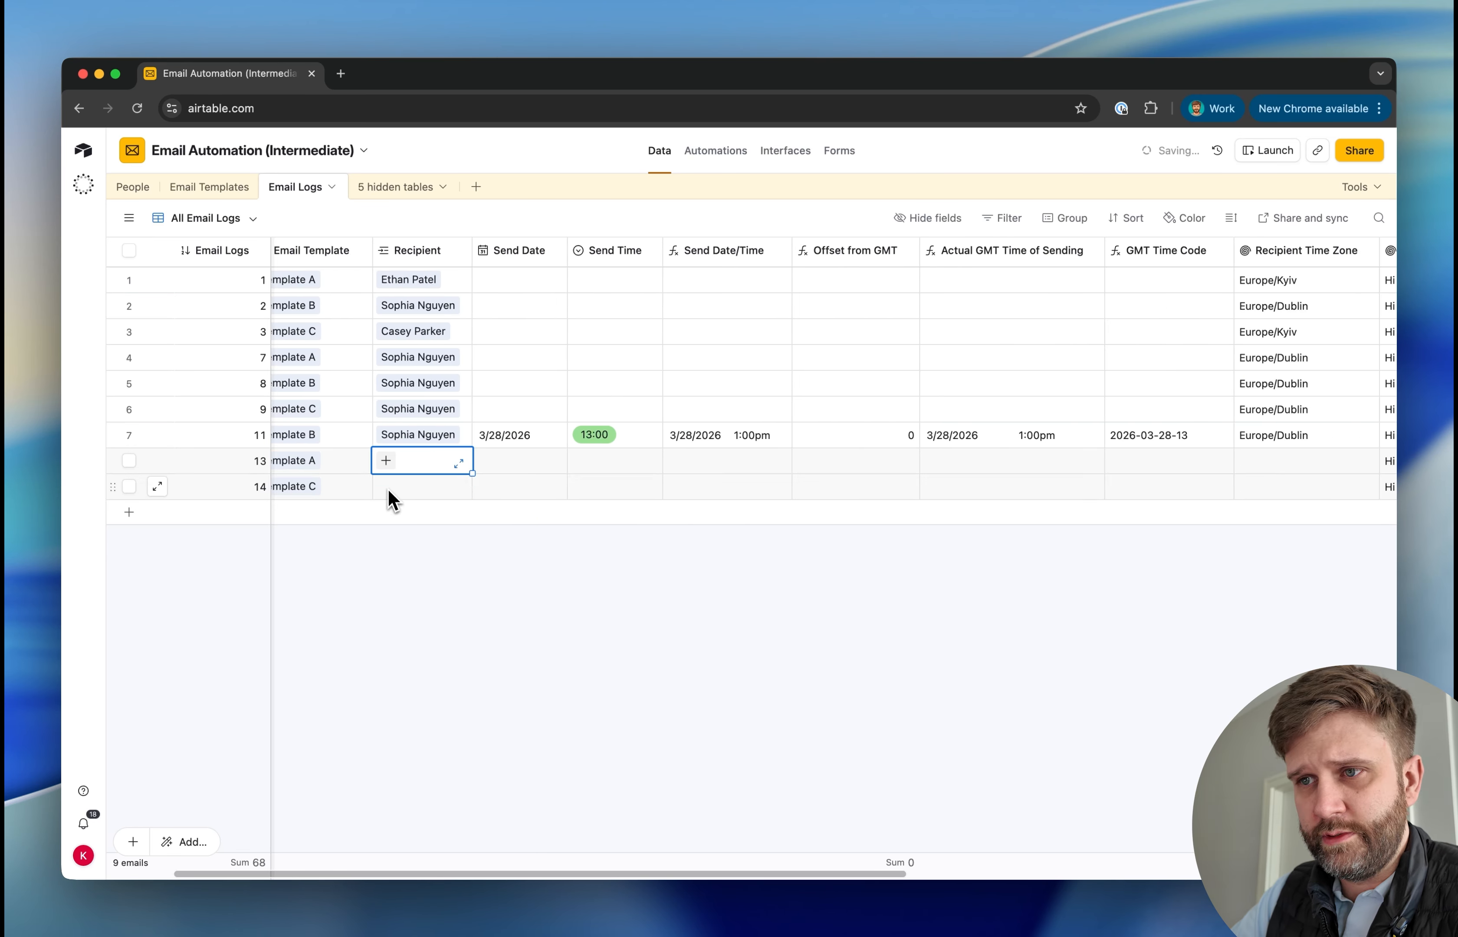
{"action": "left_click", "coordinate": [389, 489]}
{"action": "left_click", "coordinate": [386, 487]}
{"action": "type", "text": "logan"}
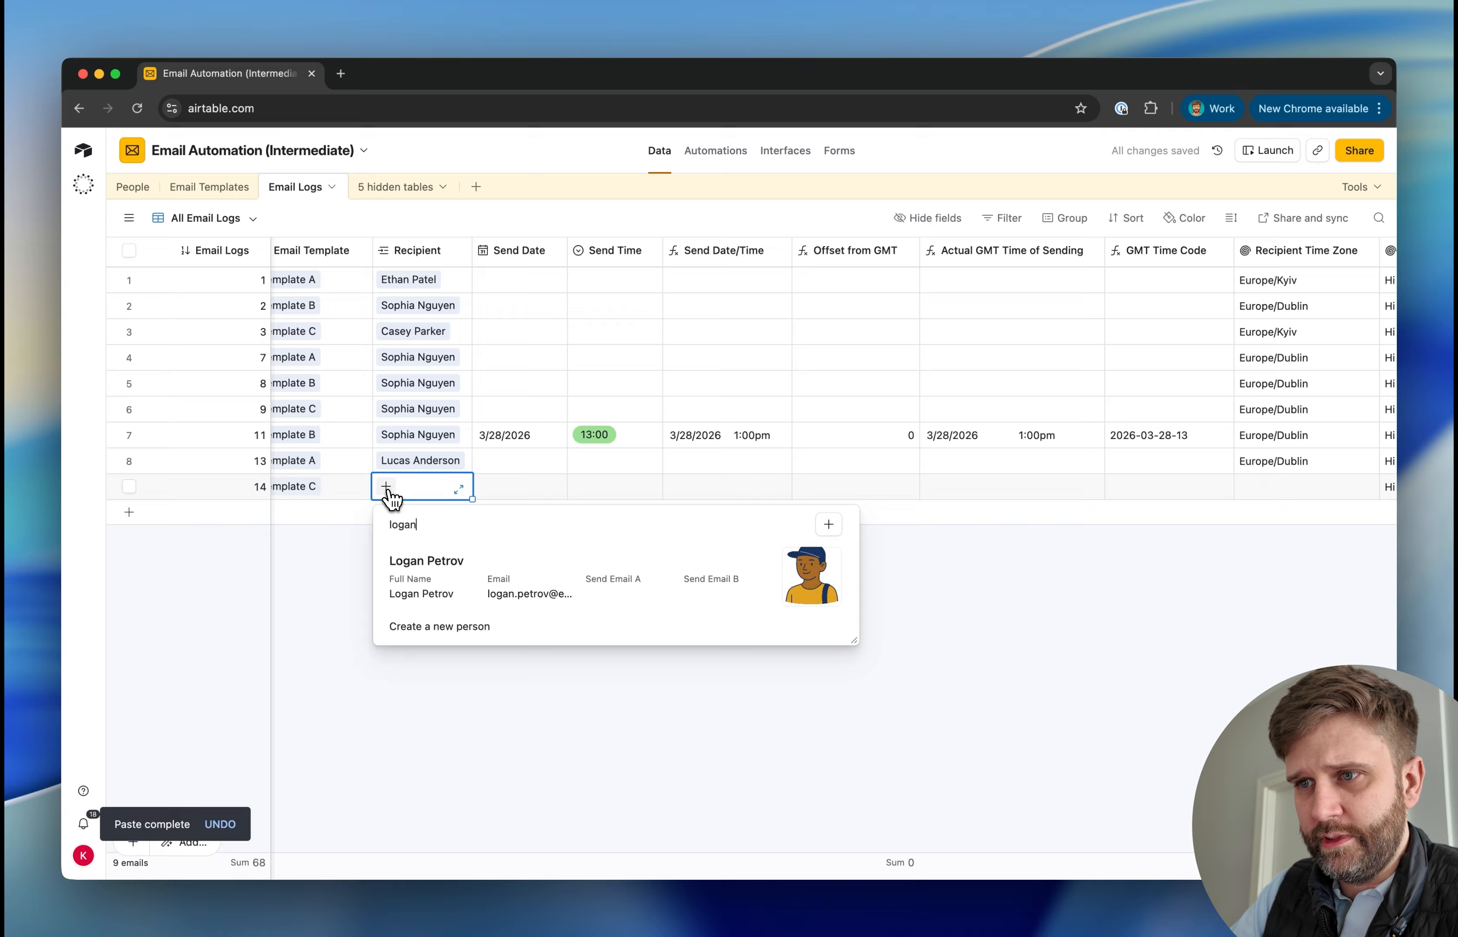
{"action": "left_click", "coordinate": [444, 567]}
Copy the 13:00 Send Time from email log 11 into both new email logs
{"action": "key", "text": "super+c"}
{"action": "left_click", "coordinate": [714, 462]}
{"action": "key", "text": "super+v"}
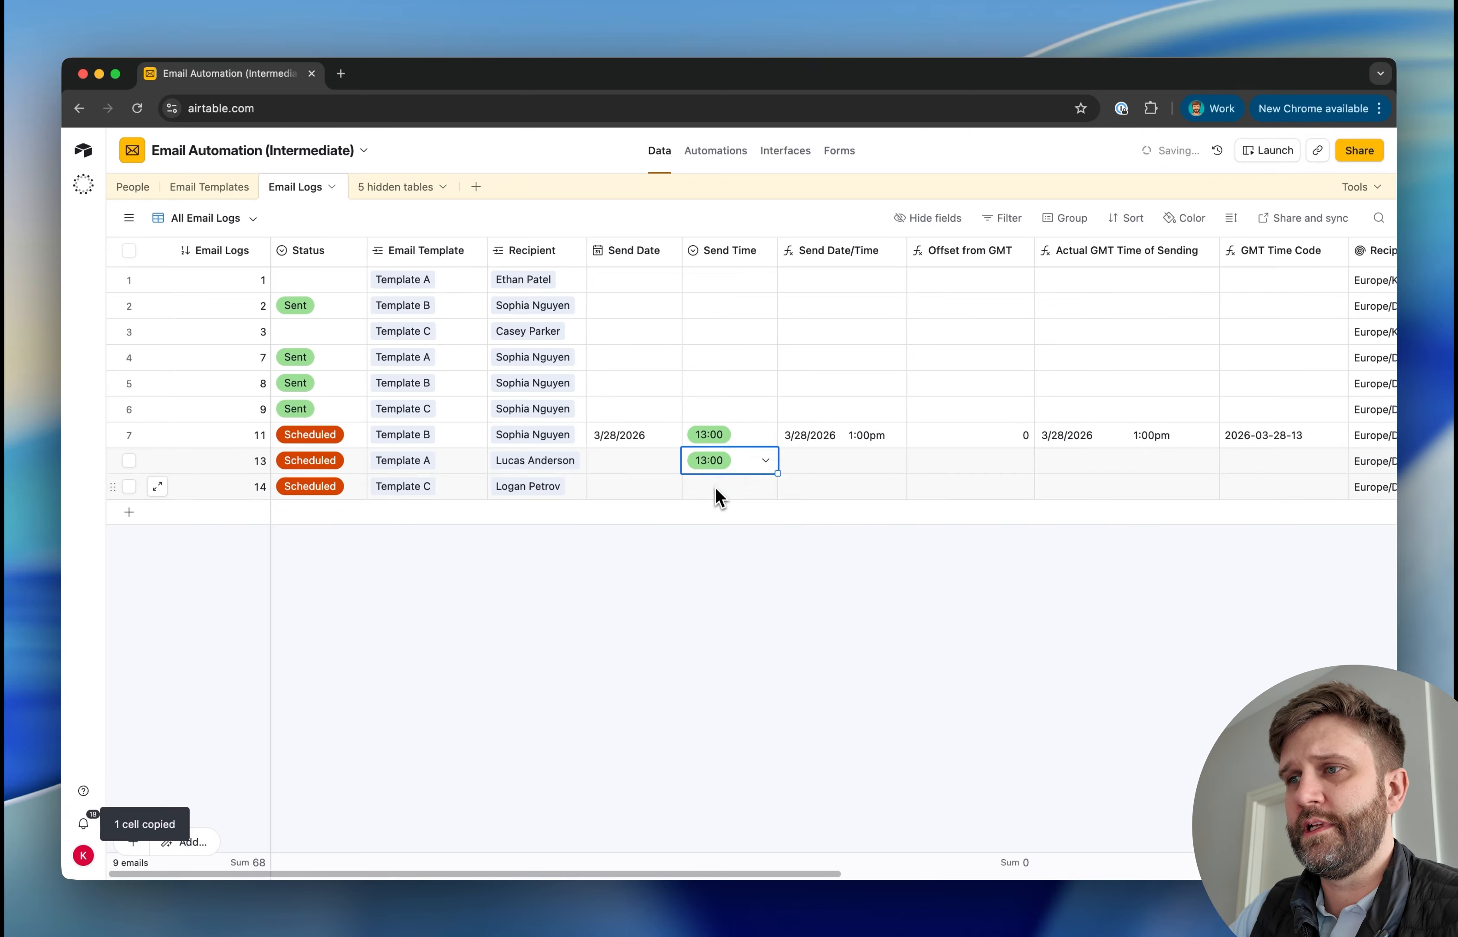
{"action": "left_click", "coordinate": [714, 489]}
{"action": "key", "text": "super+v"}
{"action": "left_click", "coordinate": [680, 600]}
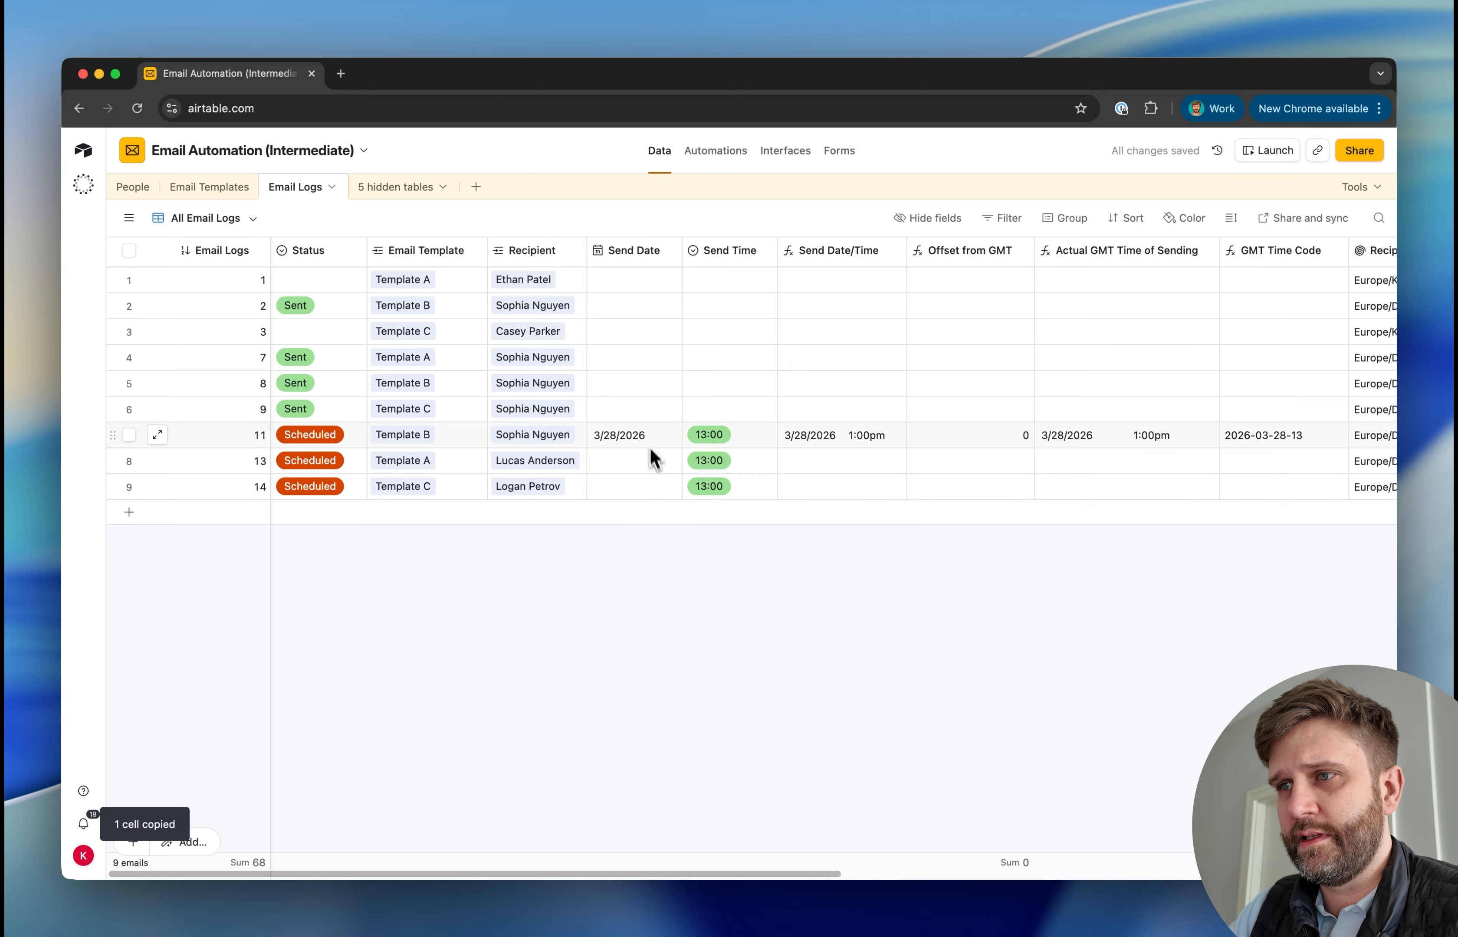
Copy the 3/28/2026 Send Date from email log 11 into both new email logs
{"action": "left_click", "coordinate": [637, 438]}
{"action": "key", "text": "super+c"}
{"action": "left_click", "coordinate": [639, 463]}
{"action": "key", "text": "super+v"}
{"action": "left_click", "coordinate": [634, 488]}
{"action": "key", "text": "super+v"}
{"action": "left_click", "coordinate": [628, 627]}
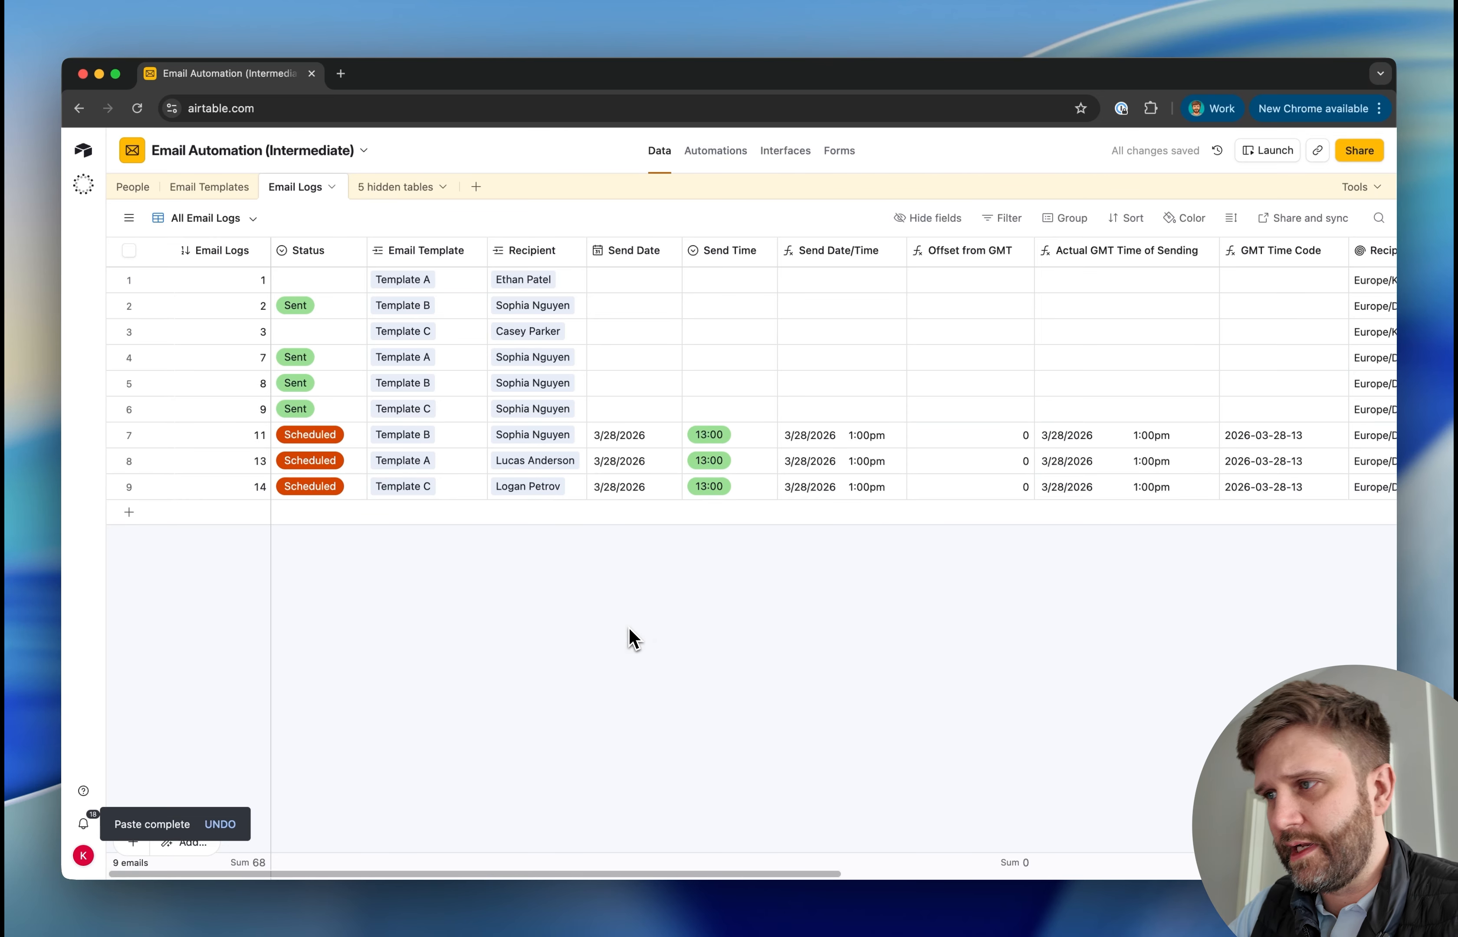
Return to the Send Scheduled Emails automation and rerun the Find records test
{"action": "left_click", "coordinate": [723, 157]}
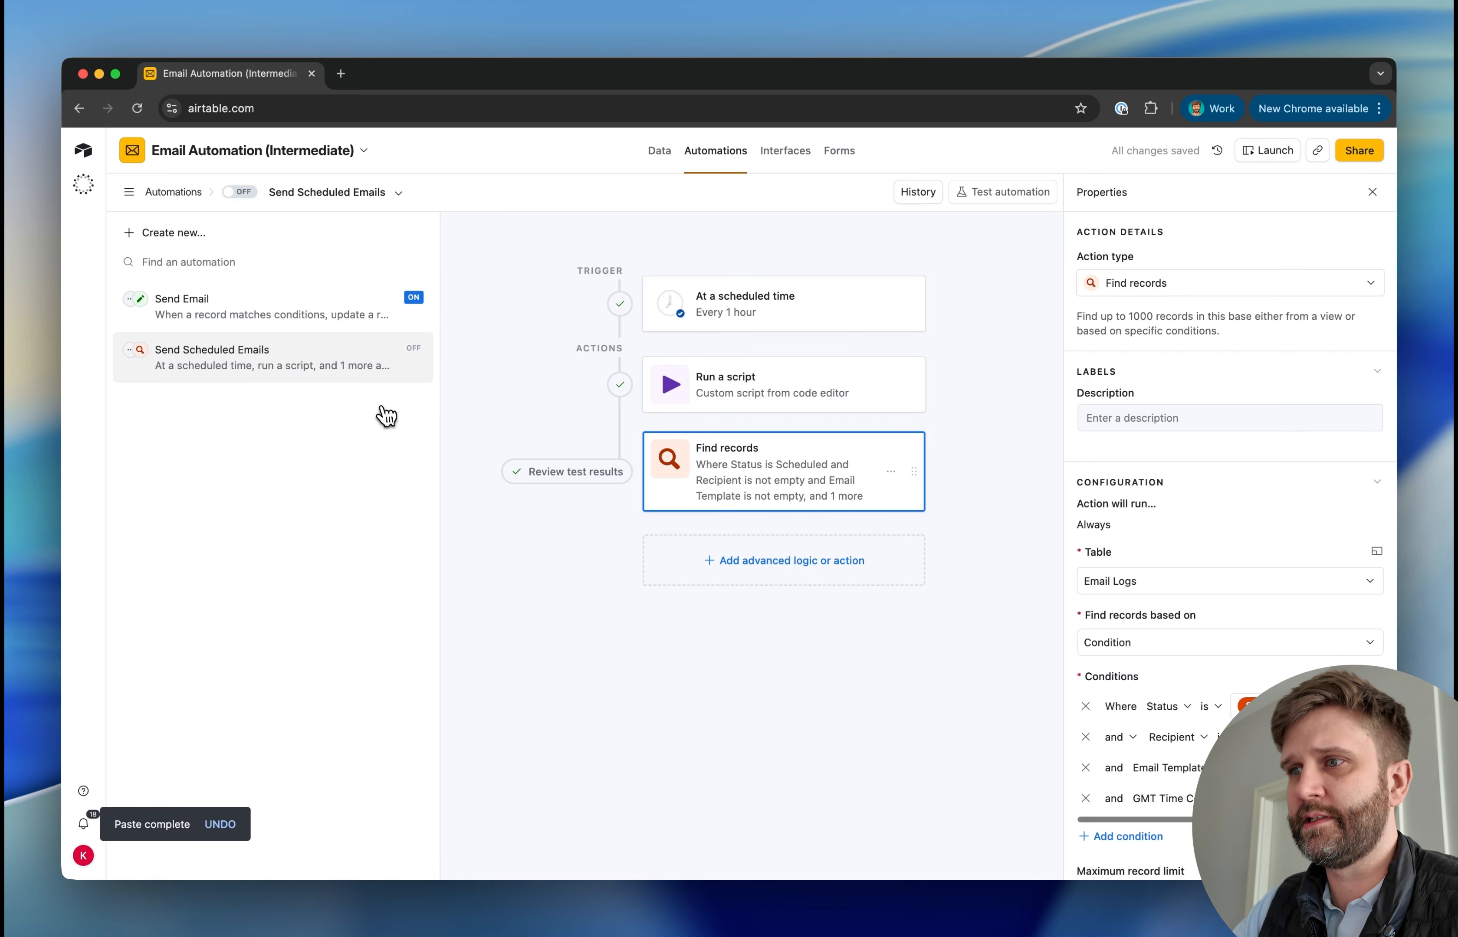
{"action": "scroll", "coordinate": [1225, 520], "scroll_direction": "down", "scroll_amount": 10}
{"action": "left_click", "coordinate": [1343, 477]}
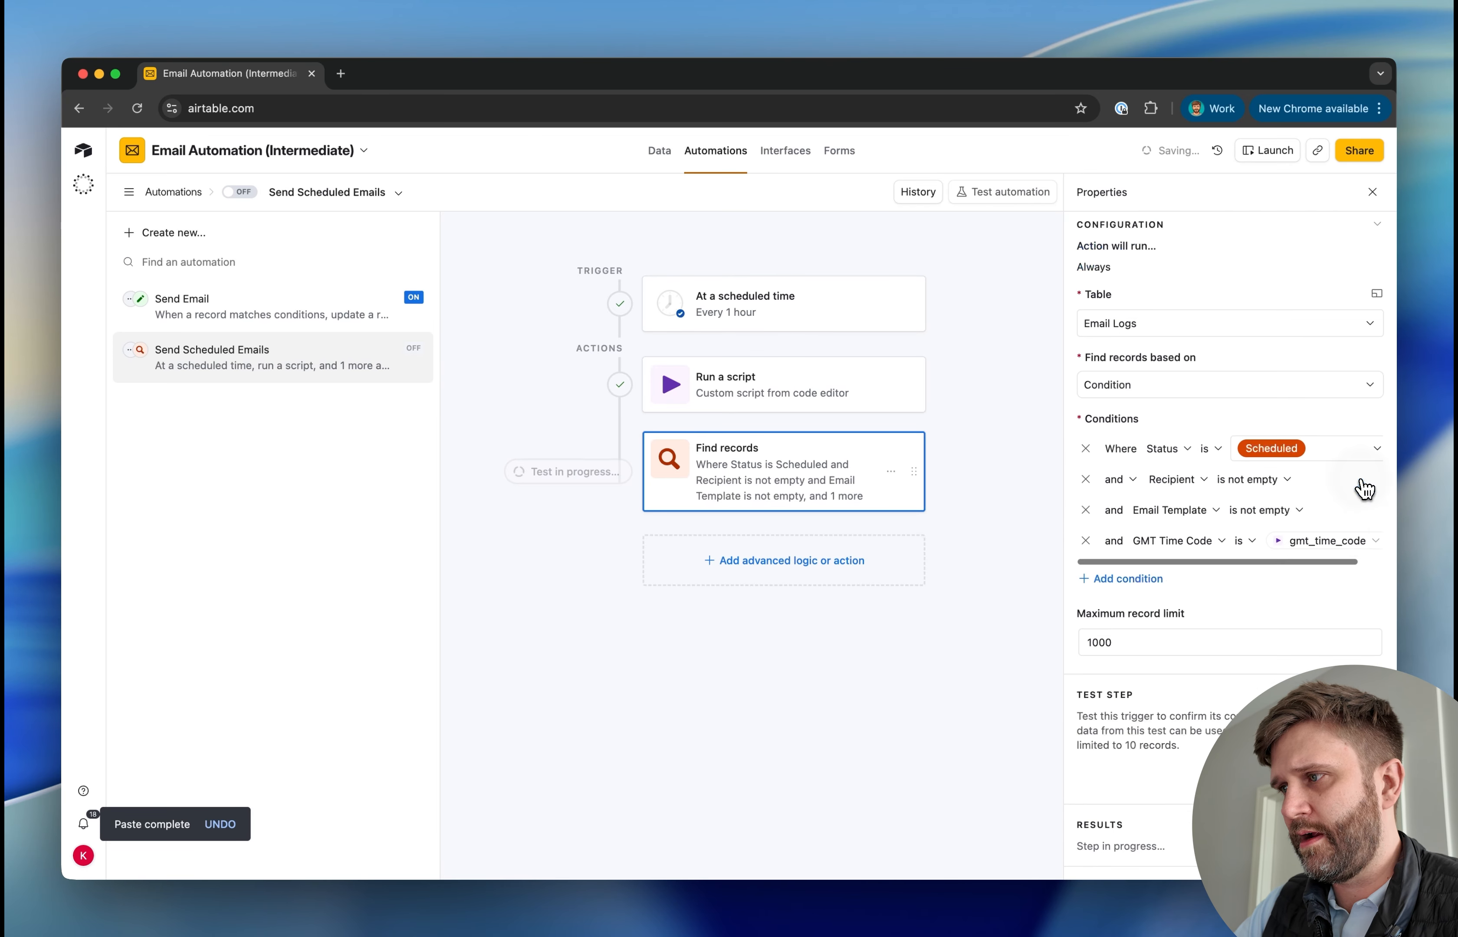
{"action": "key", "text": "Escape"}
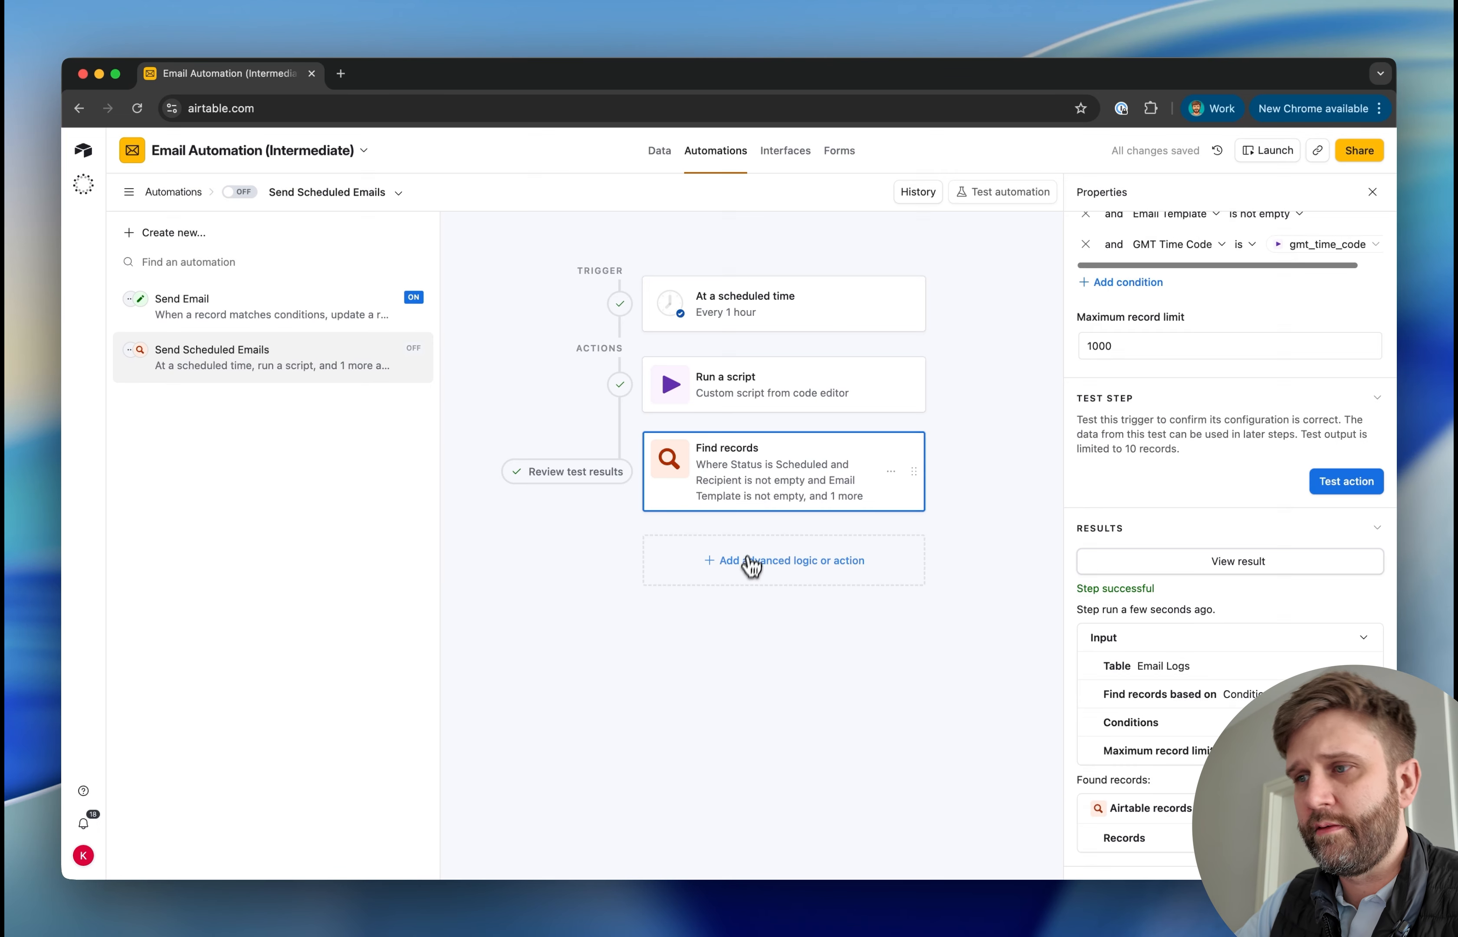
{"action": "left_click", "coordinate": [752, 559]}
{"action": "scroll", "coordinate": [735, 765], "scroll_direction": "down", "scroll_amount": 3}
{"action": "scroll", "coordinate": [732, 762], "scroll_direction": "up", "scroll_amount": 1}
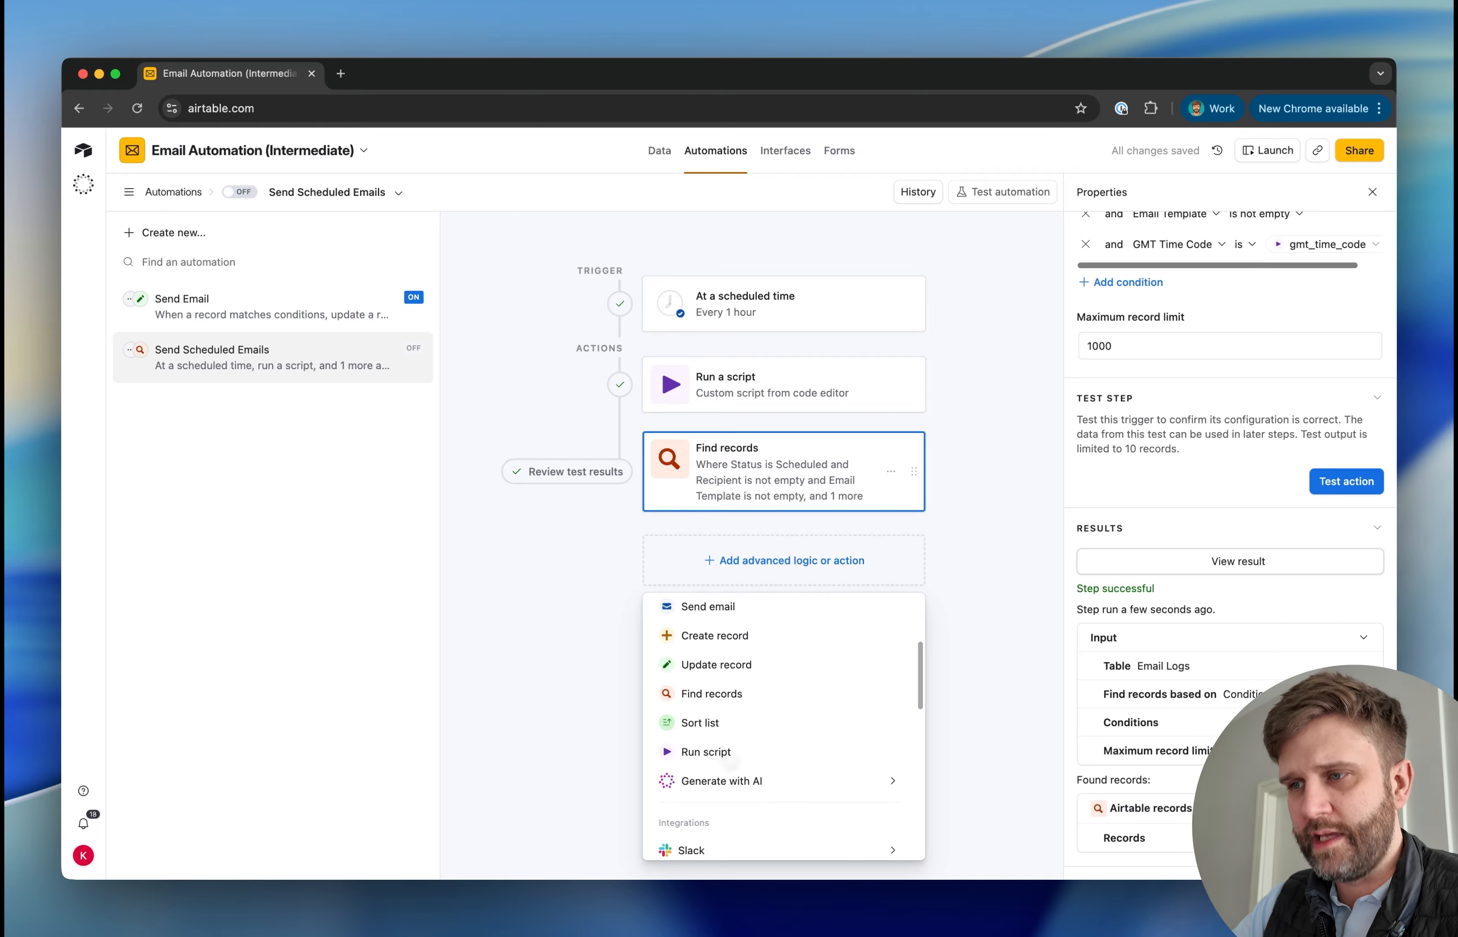
{"action": "scroll", "coordinate": [729, 760], "scroll_direction": "down", "scroll_amount": 3}
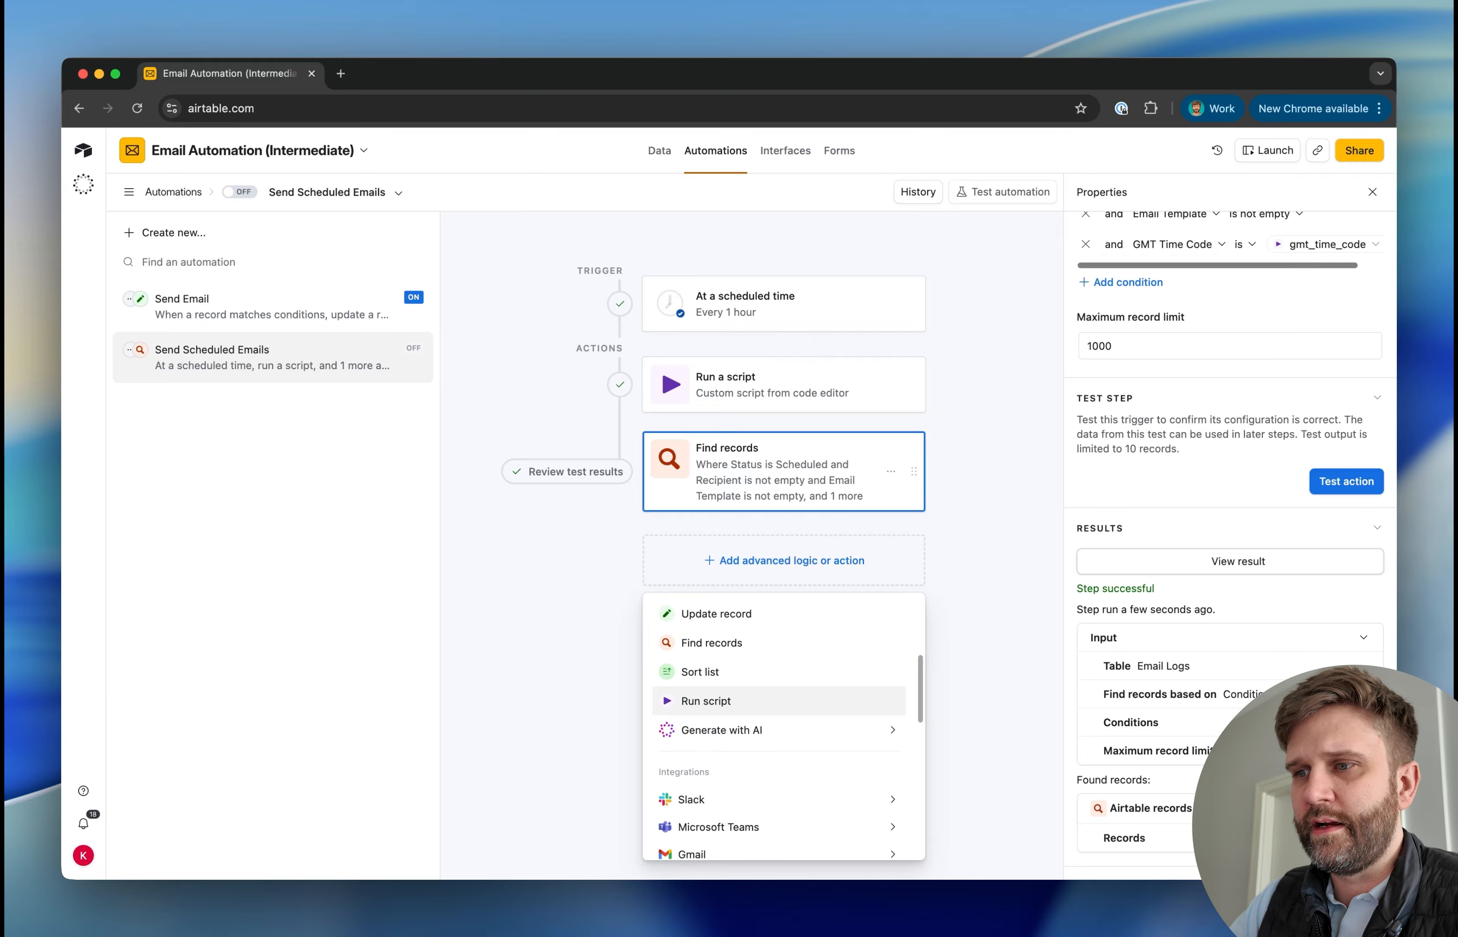
{"action": "scroll", "coordinate": [729, 760], "scroll_direction": "up", "scroll_amount": 5}
{"action": "left_click", "coordinate": [537, 781]}
Add a repeating group after Find records, using the Find records output as its input list
{"action": "left_click", "coordinate": [739, 580]}
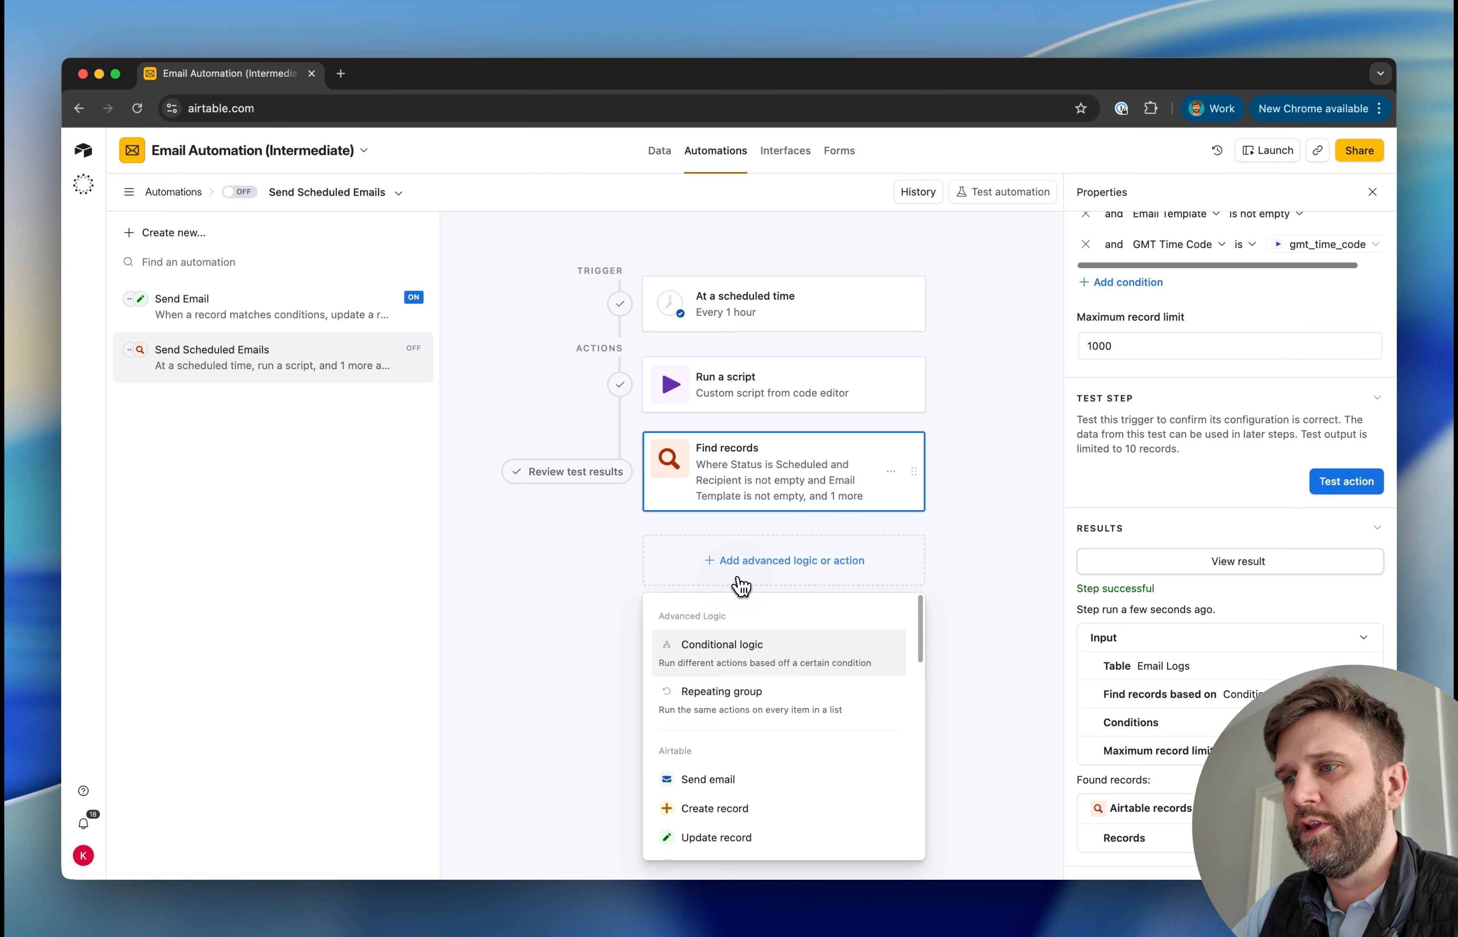
{"action": "left_click", "coordinate": [714, 706]}
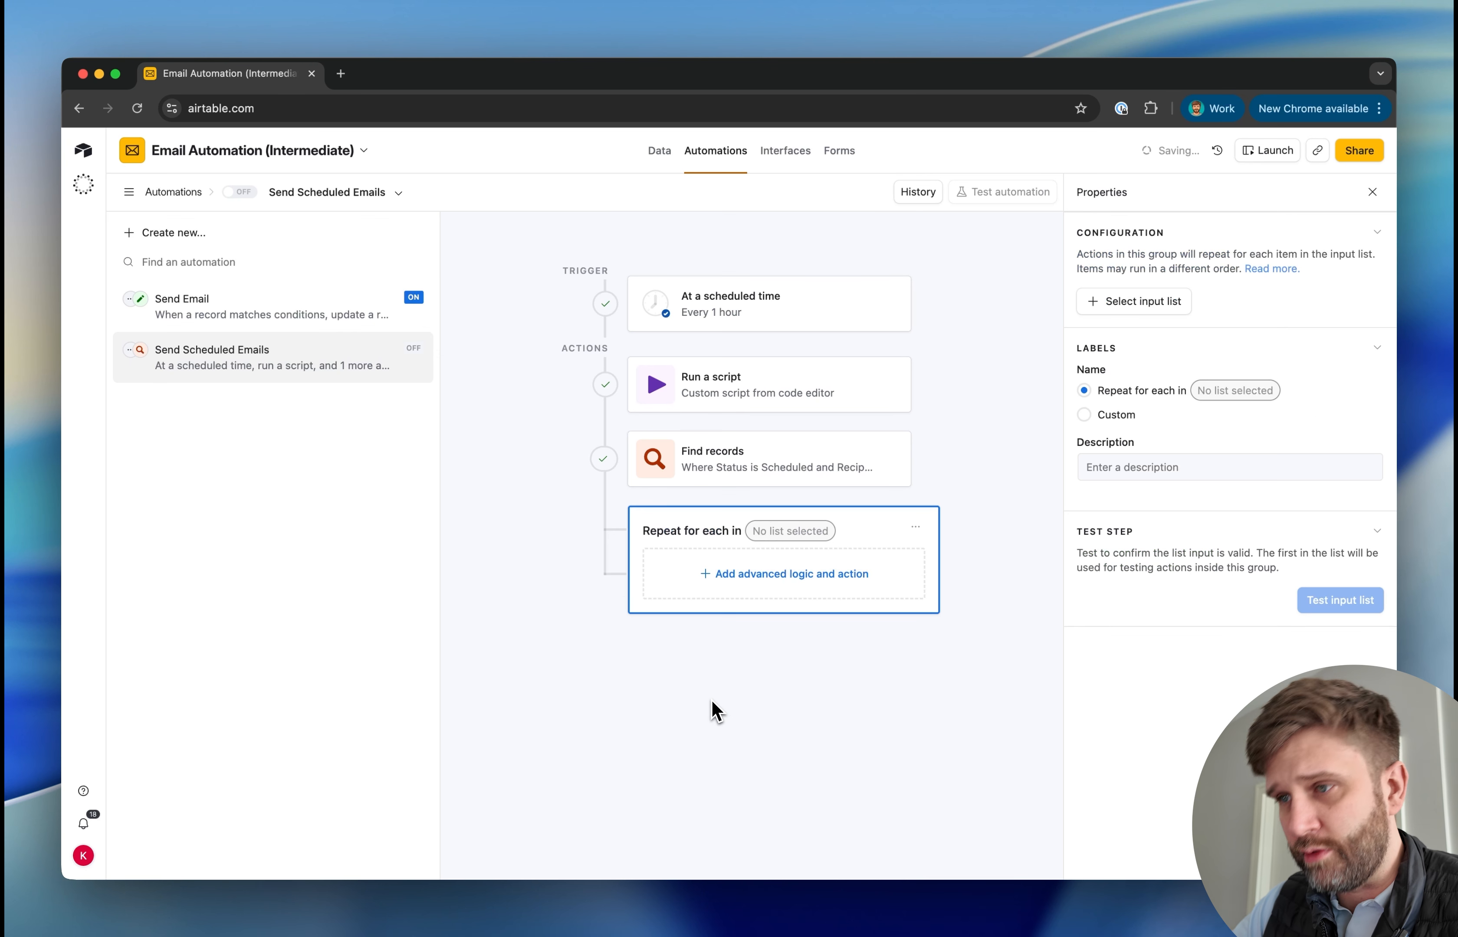
{"action": "left_click", "coordinate": [1133, 302]}
{"action": "left_click", "coordinate": [873, 487]}
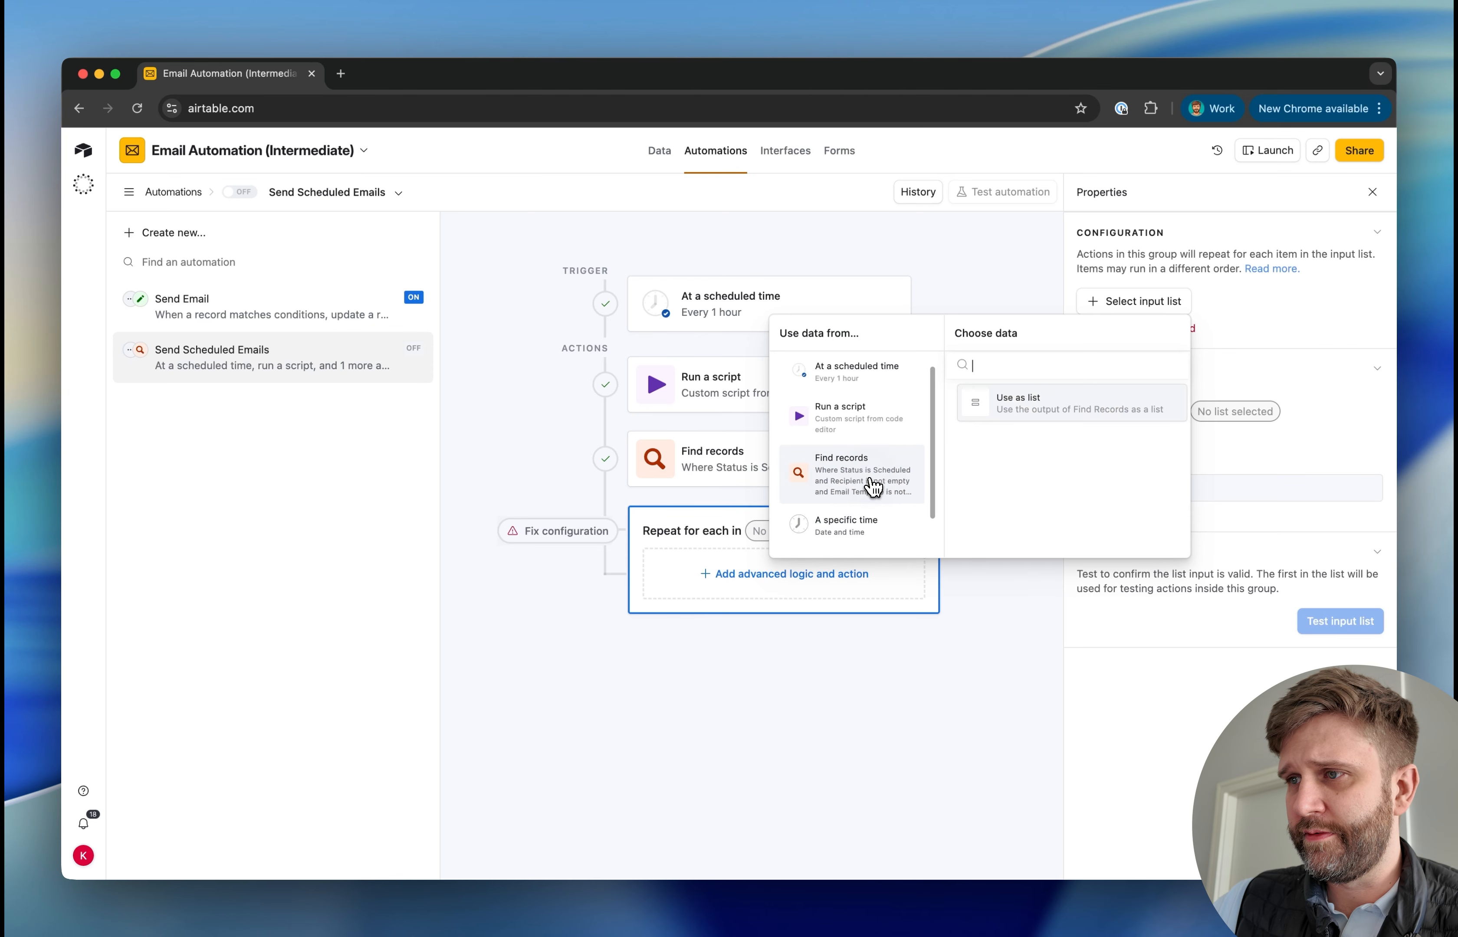
{"action": "left_click", "coordinate": [1021, 419]}
Test the repeating group's input list and check the records it contains
{"action": "left_click", "coordinate": [1332, 631]}
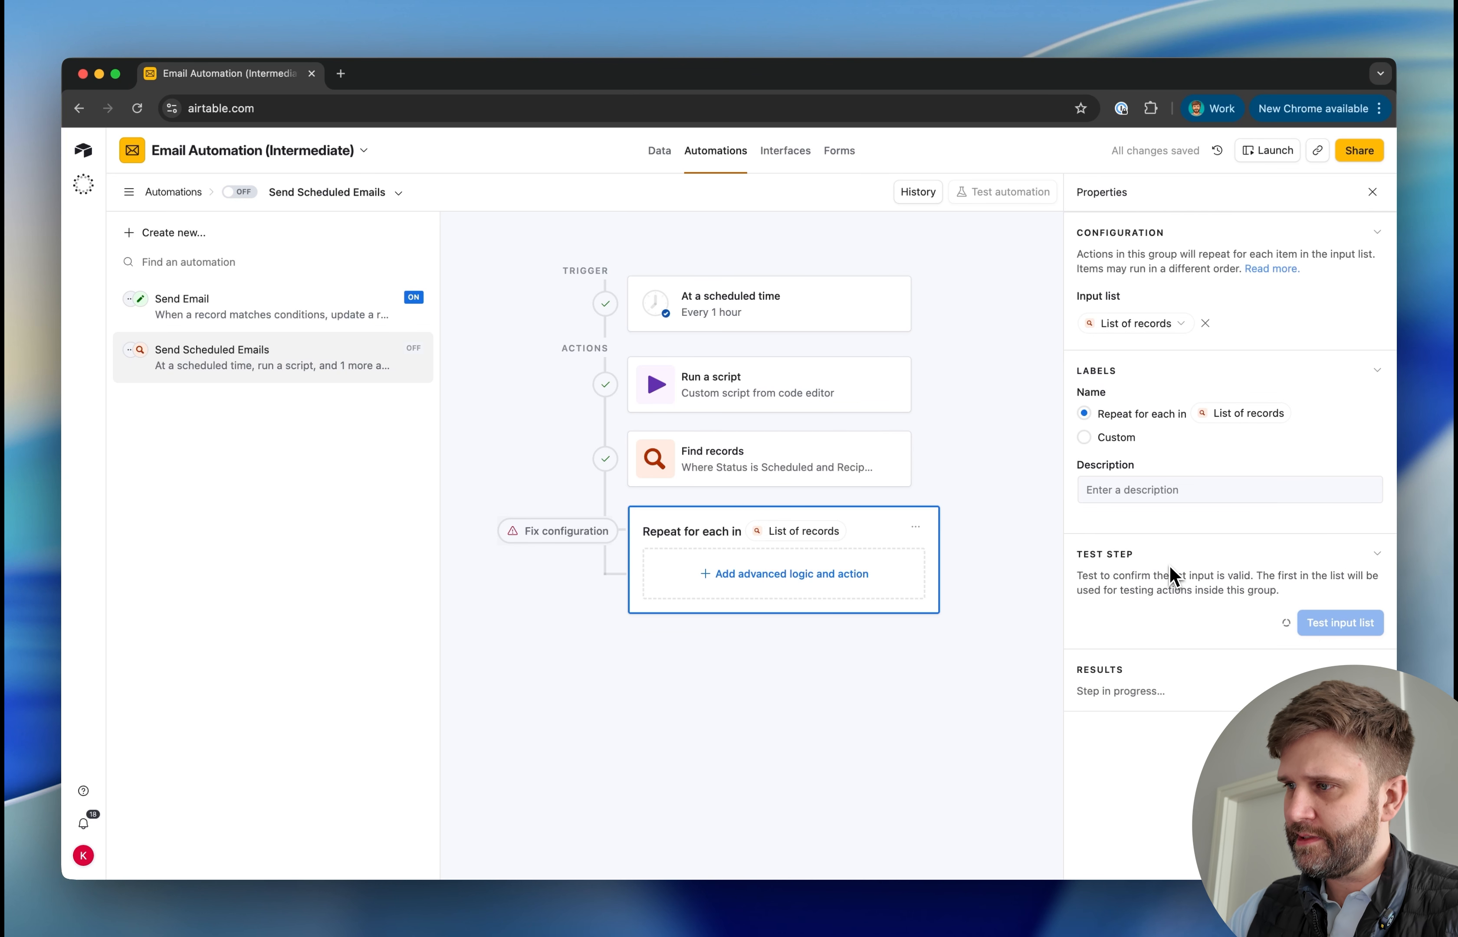
{"action": "left_click", "coordinate": [1169, 782]}
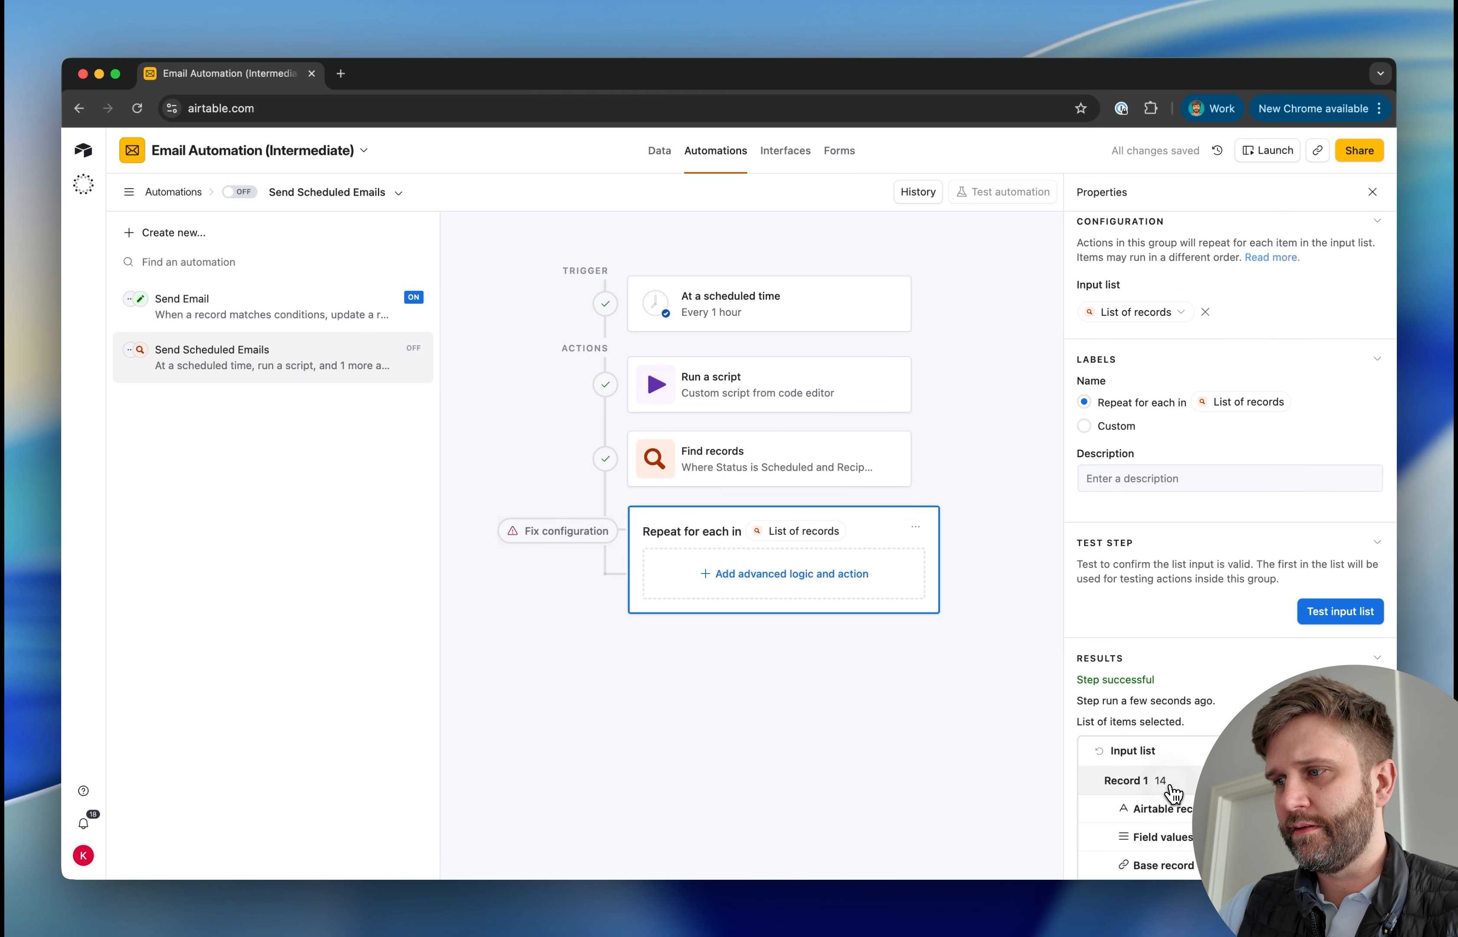
{"action": "scroll", "coordinate": [1173, 793], "scroll_direction": "down", "scroll_amount": 5}
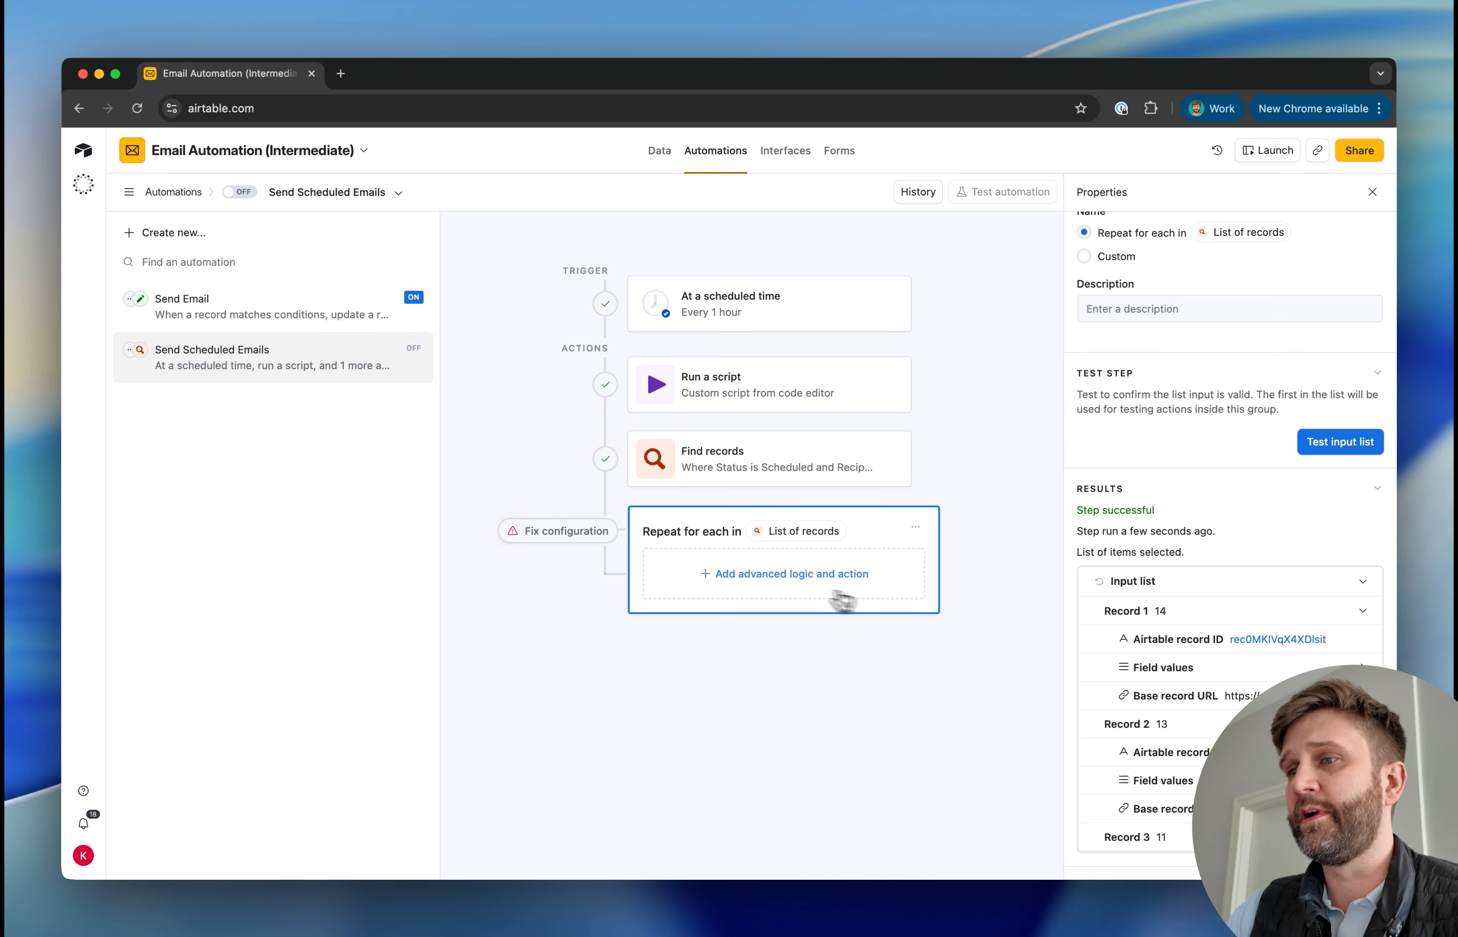
Add an Update record action inside the repeating group and target the Email Logs table
{"action": "left_click", "coordinate": [788, 587]}
{"action": "scroll", "coordinate": [745, 749], "scroll_direction": "down", "scroll_amount": 2}
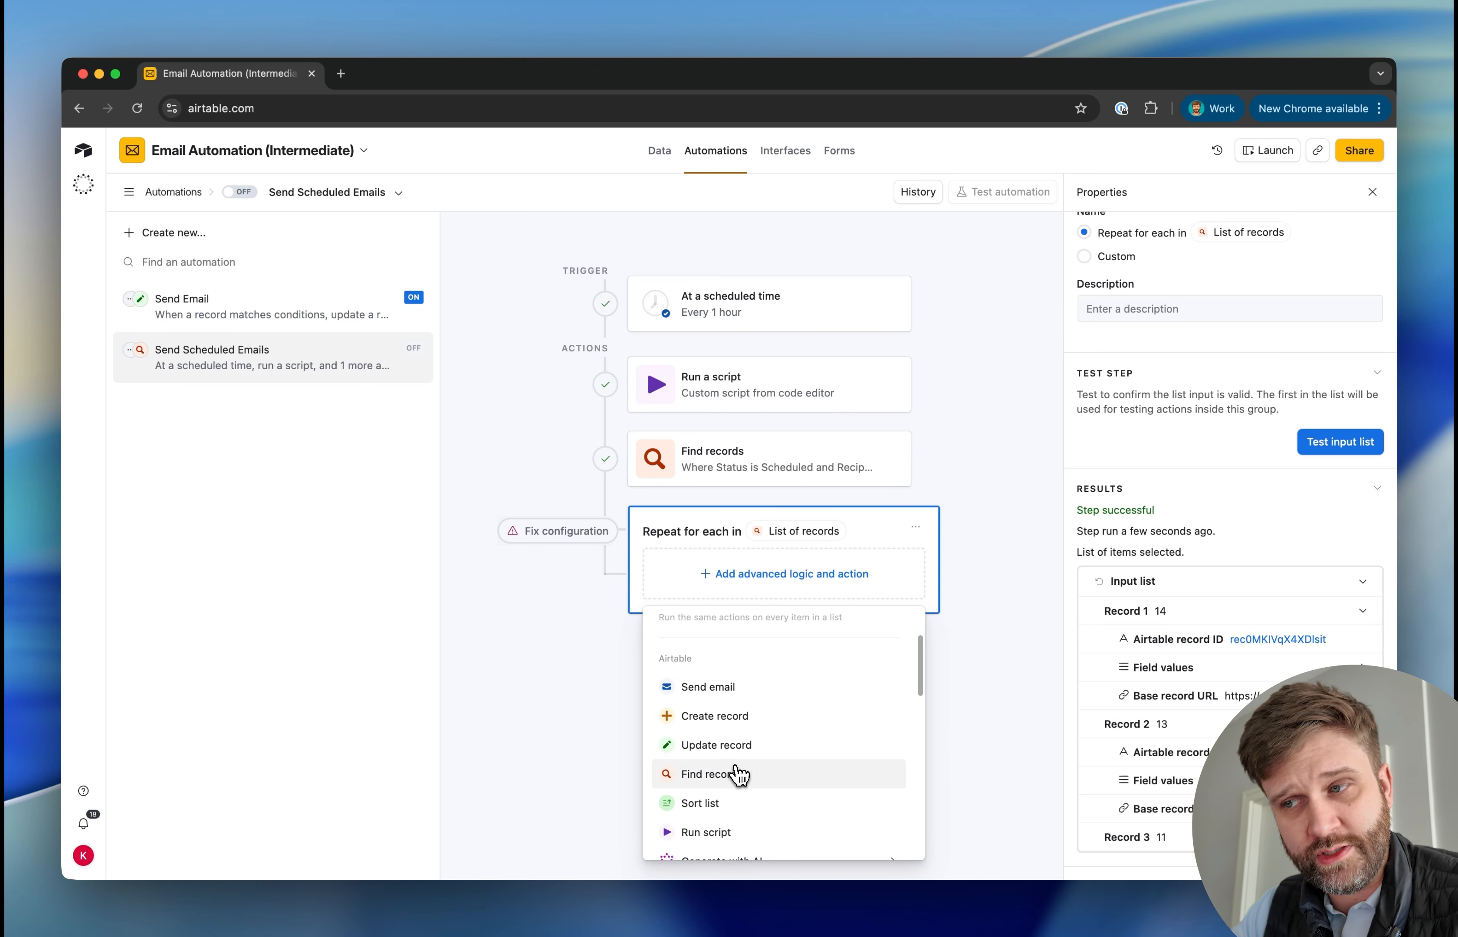
{"action": "scroll", "coordinate": [738, 773], "scroll_direction": "down", "scroll_amount": 2}
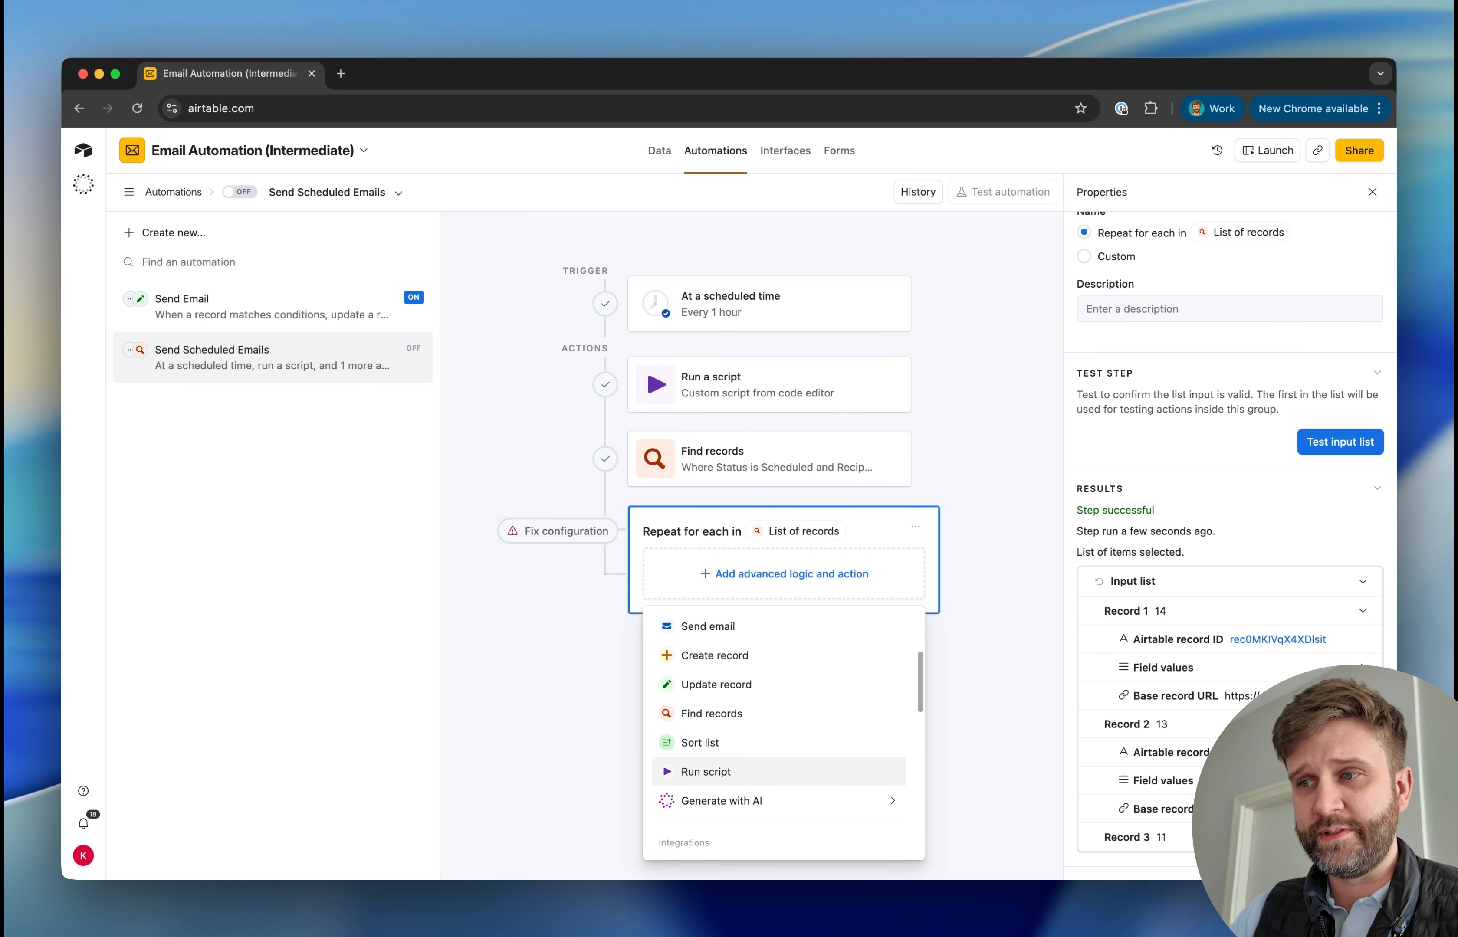
{"action": "left_click", "coordinate": [715, 690]}
{"action": "left_click", "coordinate": [1156, 578]}
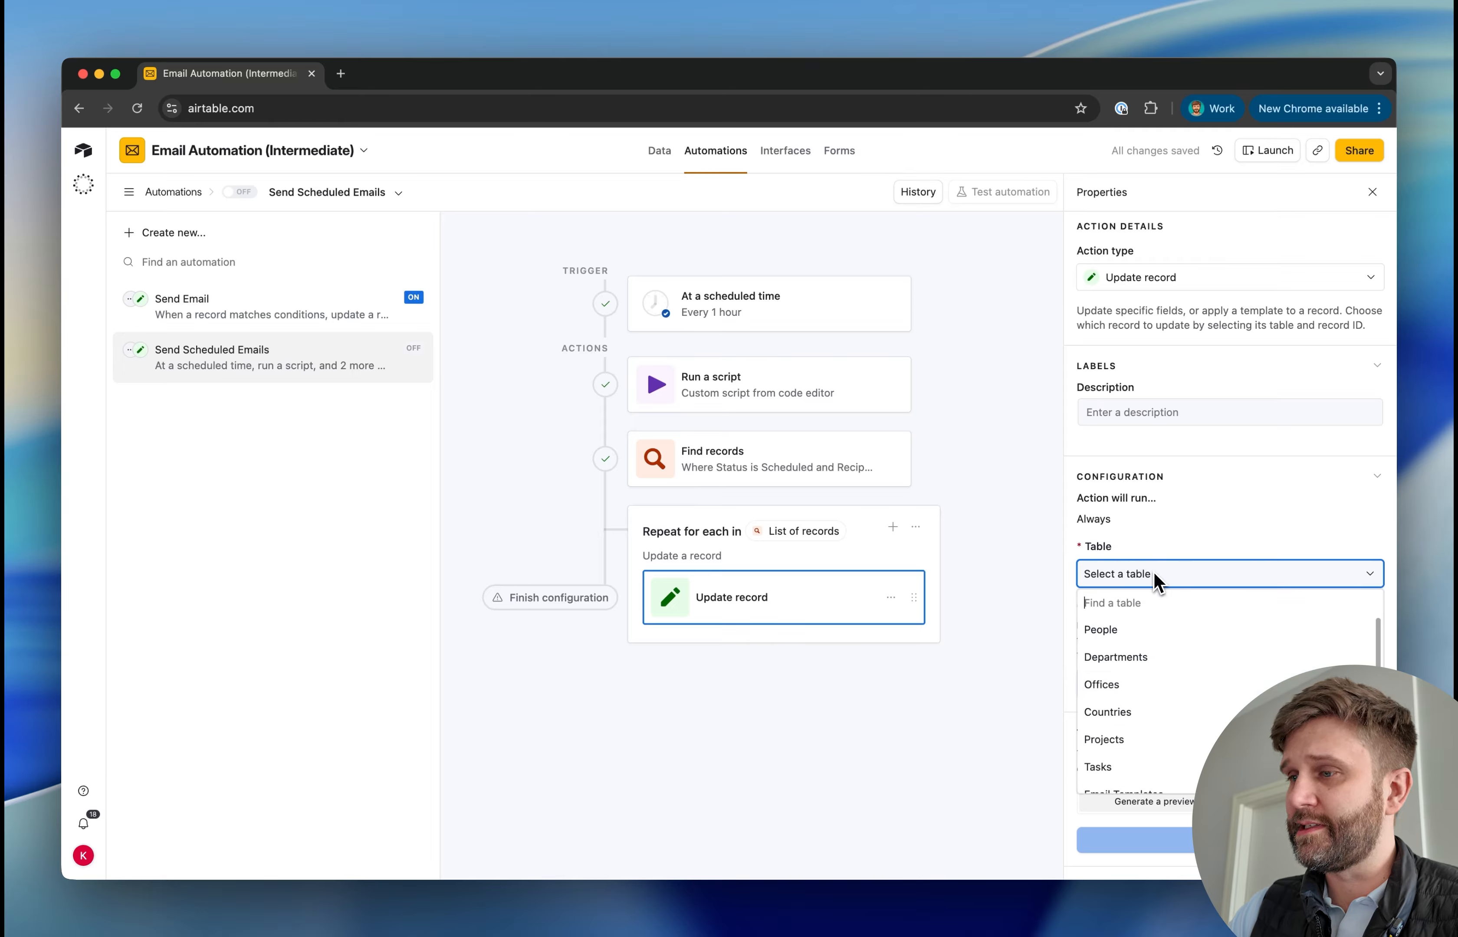
{"action": "scroll", "coordinate": [1148, 698], "scroll_direction": "down", "scroll_amount": 2}
{"action": "left_click", "coordinate": [1114, 776]}
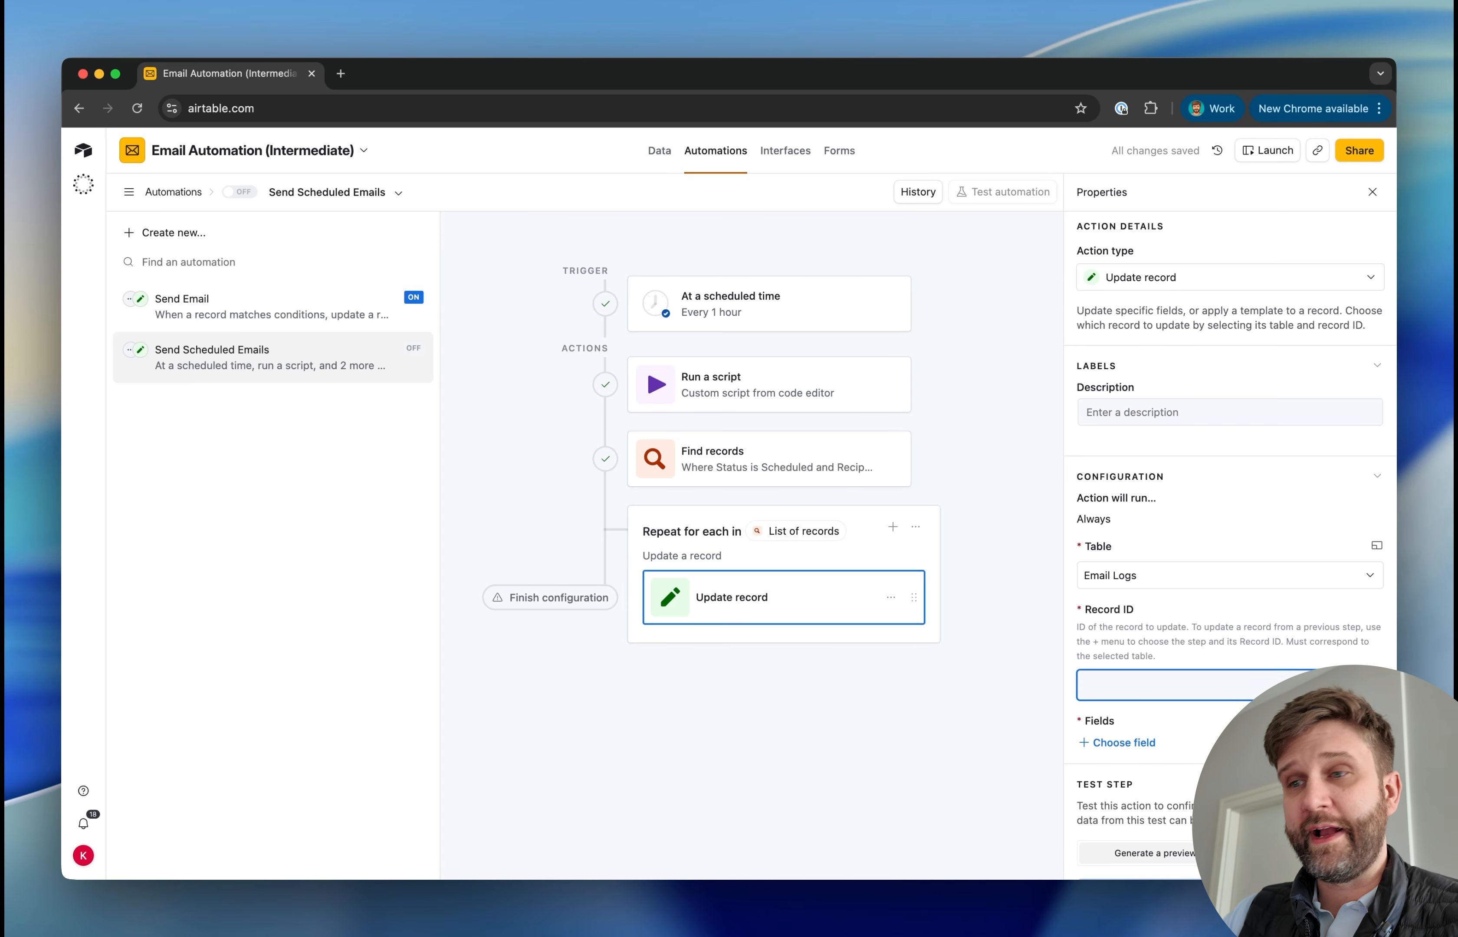
Set the Update record action's Record ID to the current item's Airtable record ID
{"action": "left_click", "coordinate": [1367, 684]}
{"action": "left_click", "coordinate": [1012, 516]}
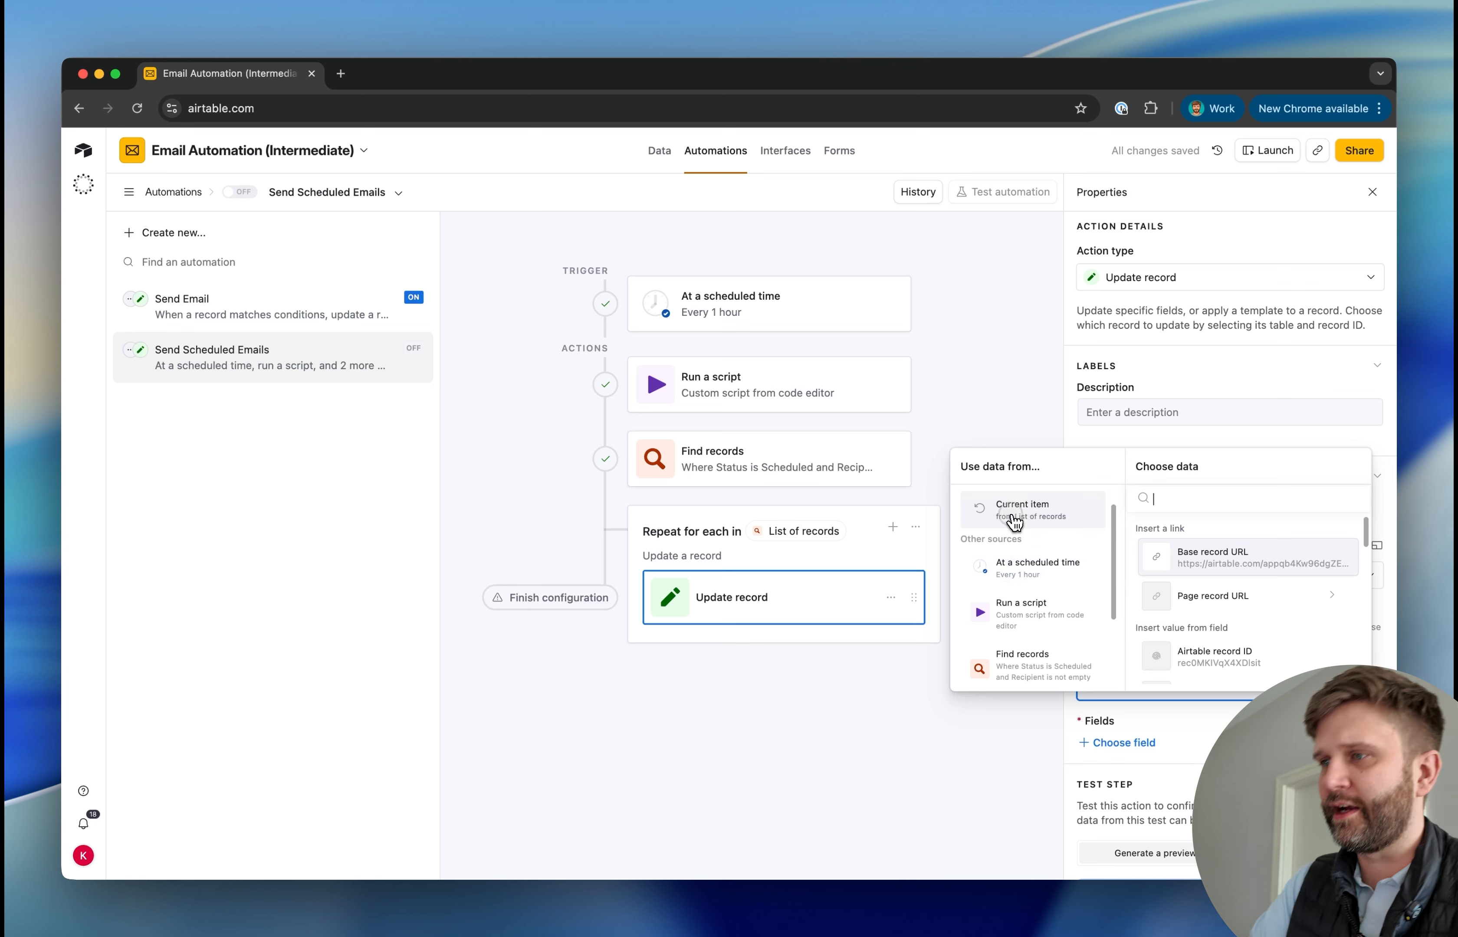
{"action": "left_click", "coordinate": [1233, 668]}
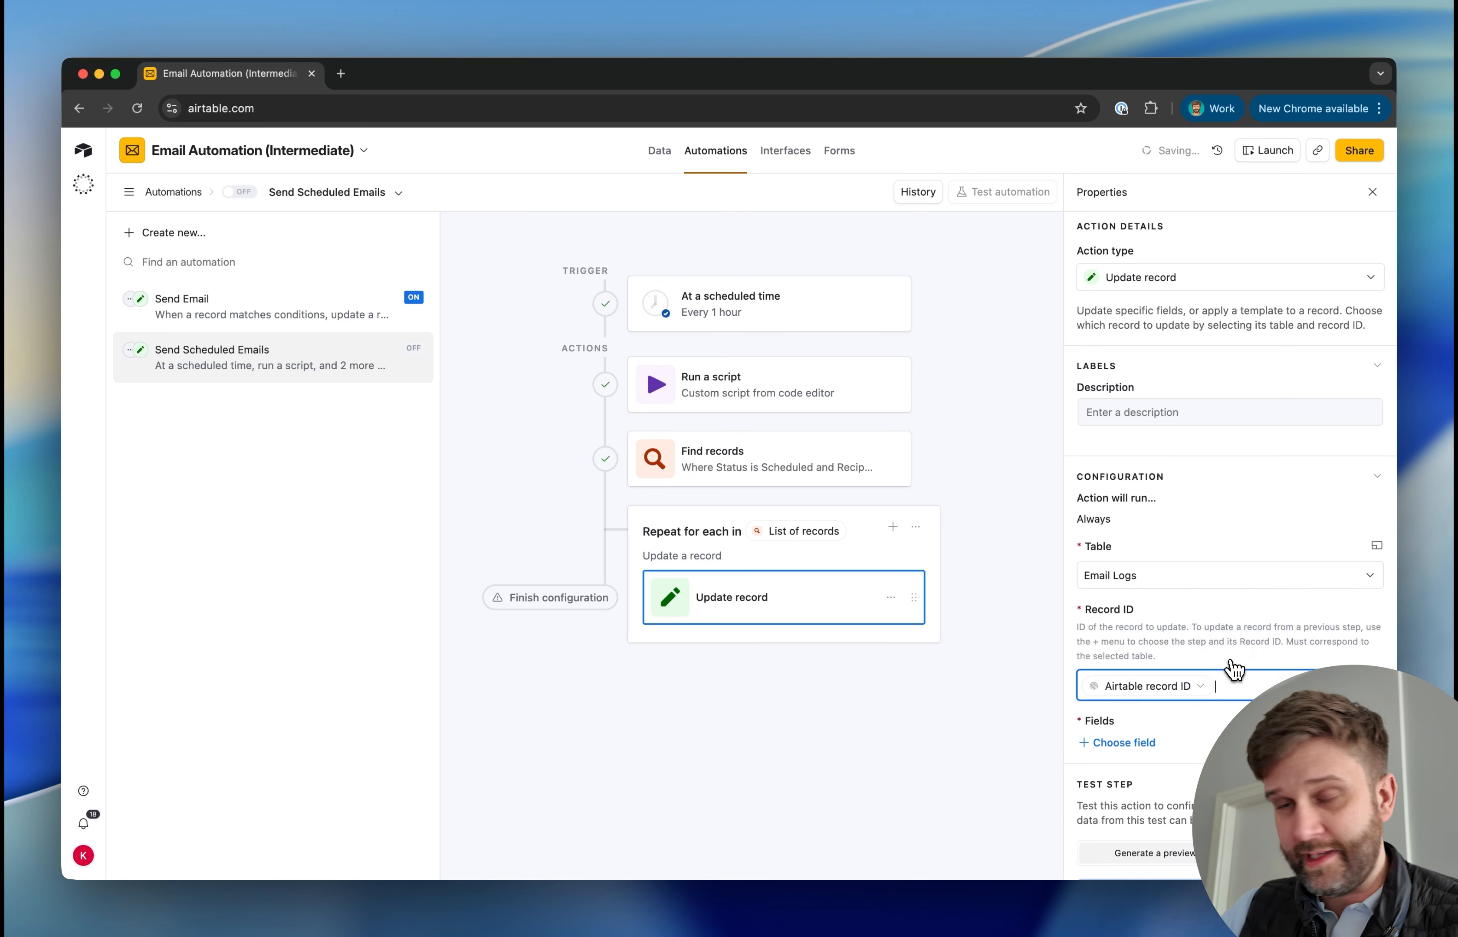
Have the Update record action set the Status field to Send
{"action": "scroll", "coordinate": [1109, 698], "scroll_direction": "down", "scroll_amount": 1}
{"action": "left_click", "coordinate": [1115, 691]}
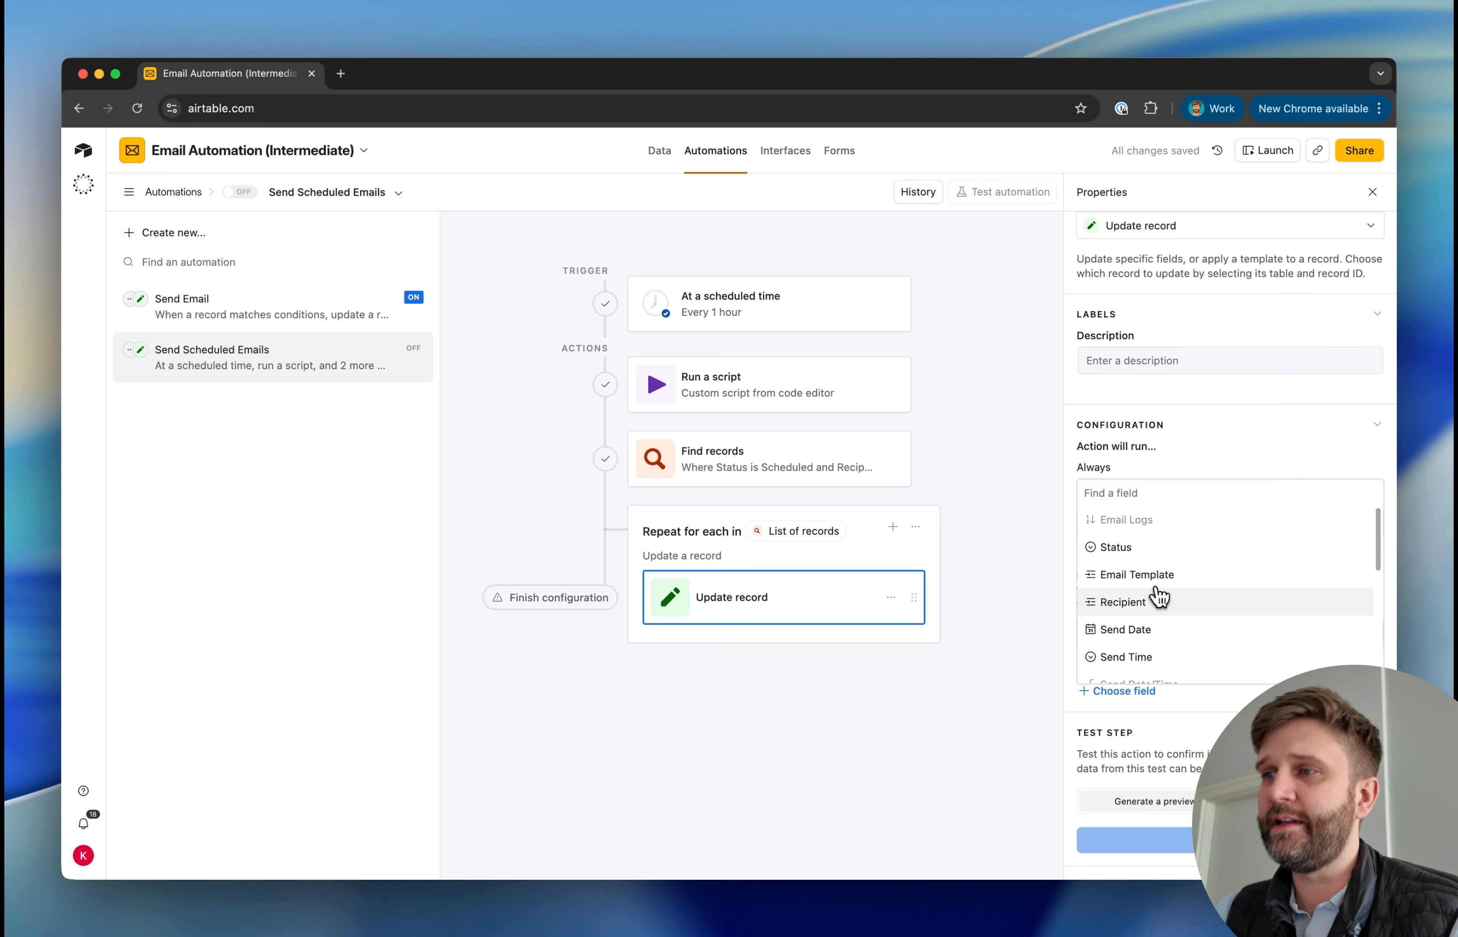
{"action": "scroll", "coordinate": [1137, 631], "scroll_direction": "down", "scroll_amount": 1}
{"action": "scroll", "coordinate": [1138, 619], "scroll_direction": "up", "scroll_amount": 1}
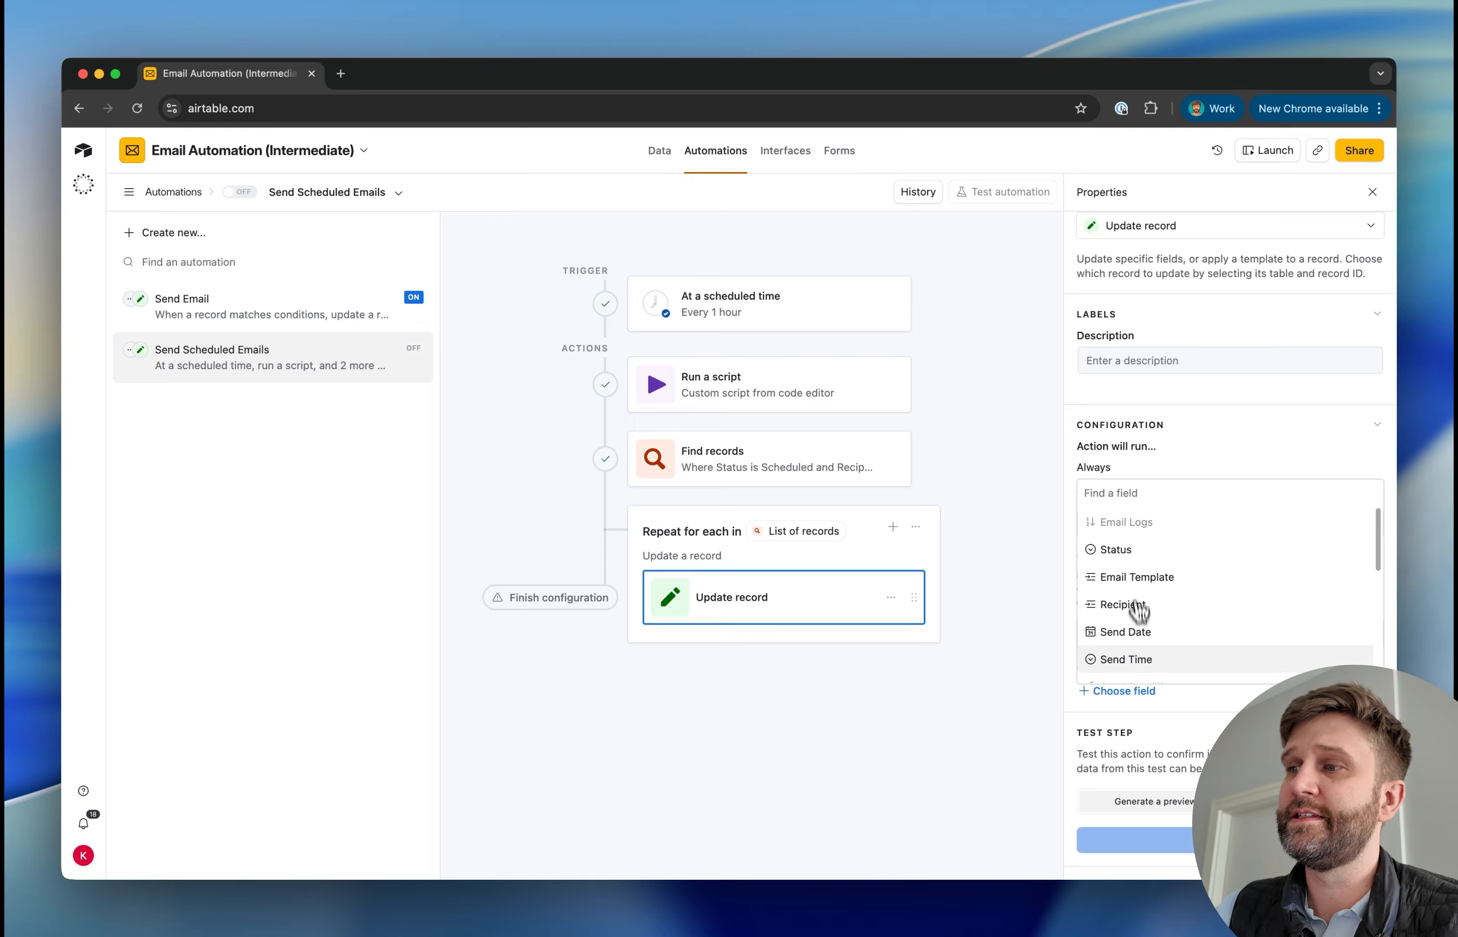
{"action": "left_click", "coordinate": [1134, 551]}
{"action": "left_click", "coordinate": [1139, 729]}
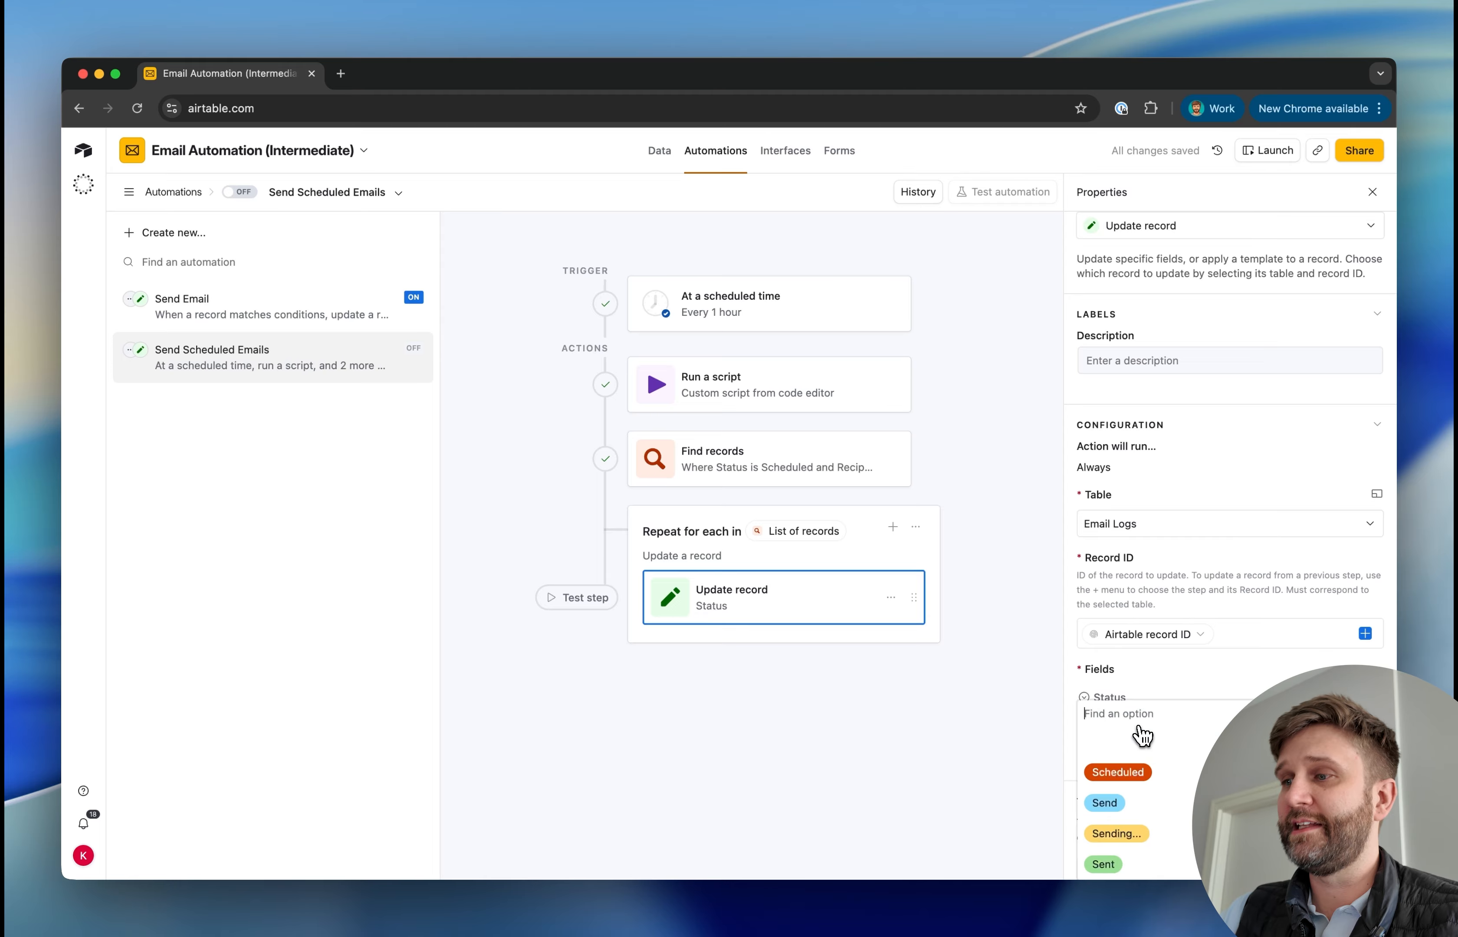
{"action": "left_click", "coordinate": [1177, 802]}
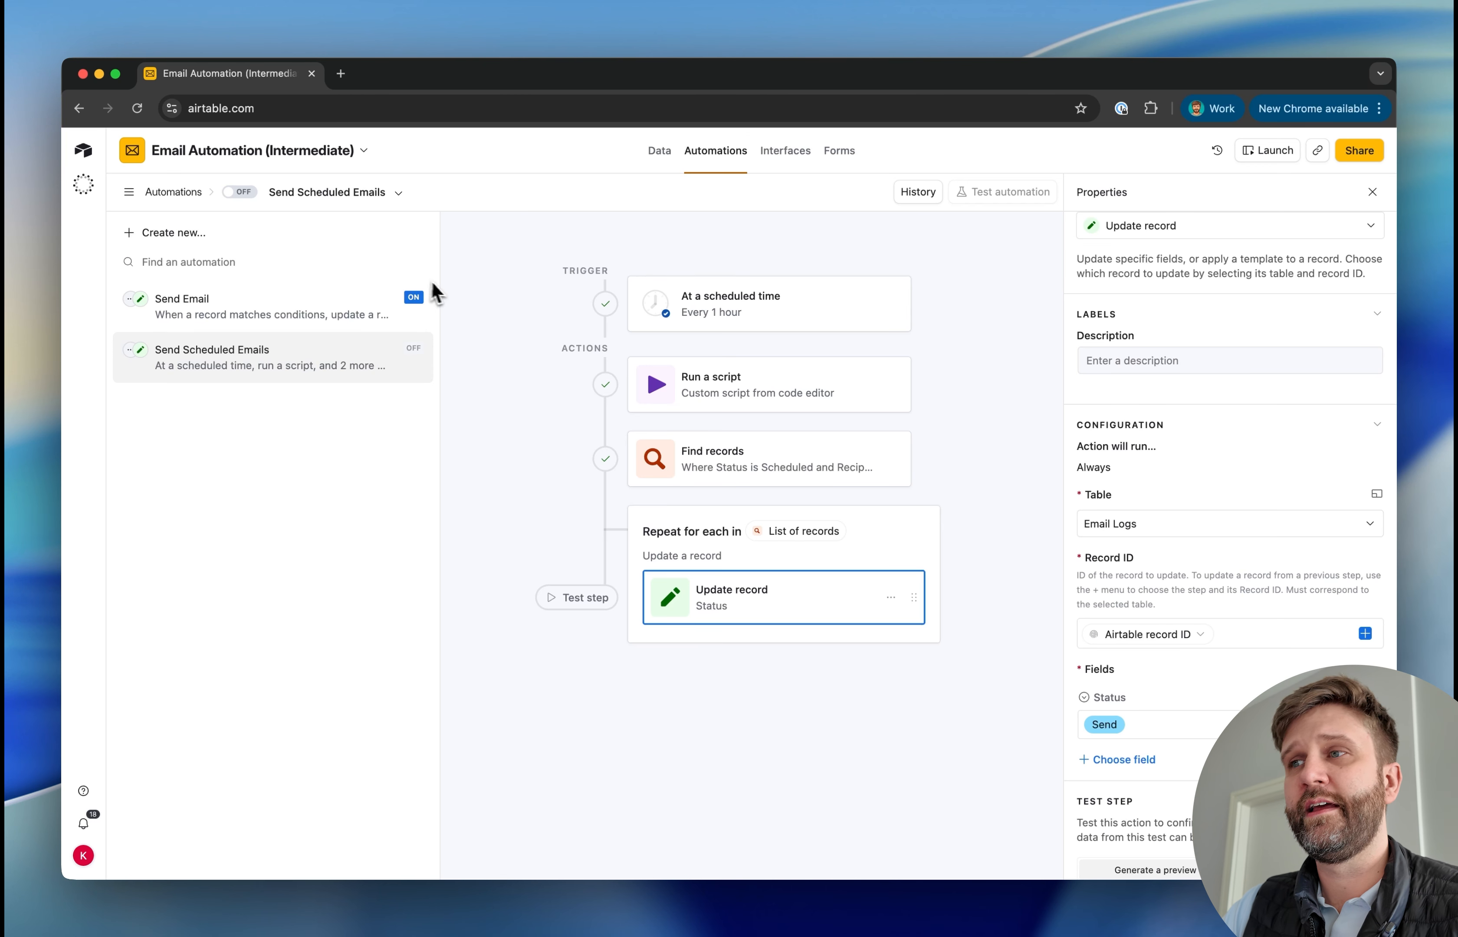
Retest the scheduled trigger, the script and the Find records action, and check the found records
{"action": "left_click", "coordinate": [733, 310]}
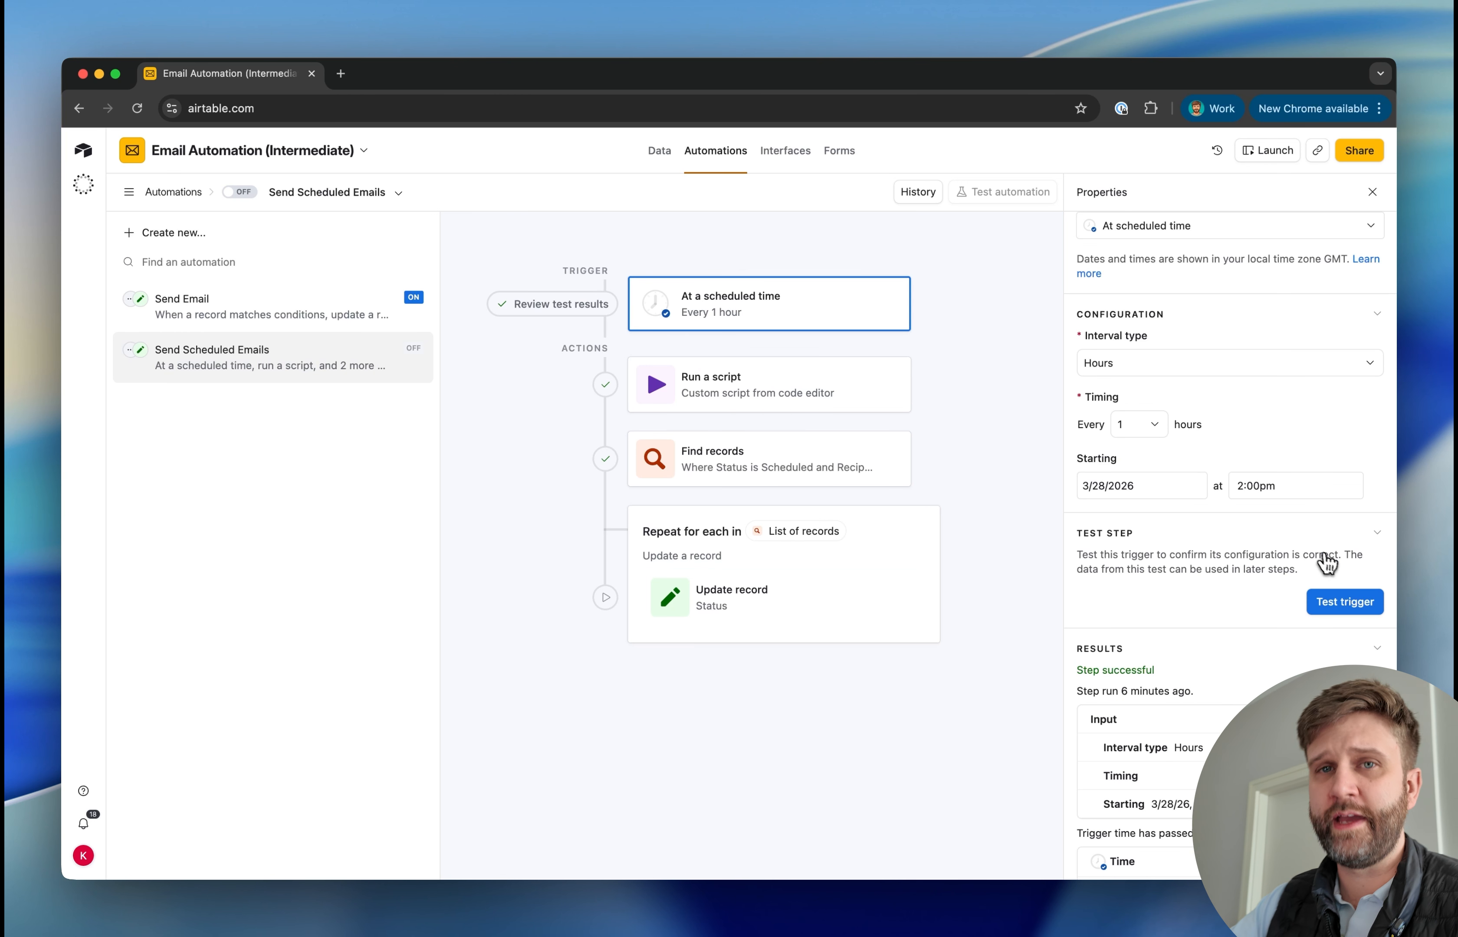
{"action": "left_click", "coordinate": [765, 384]}
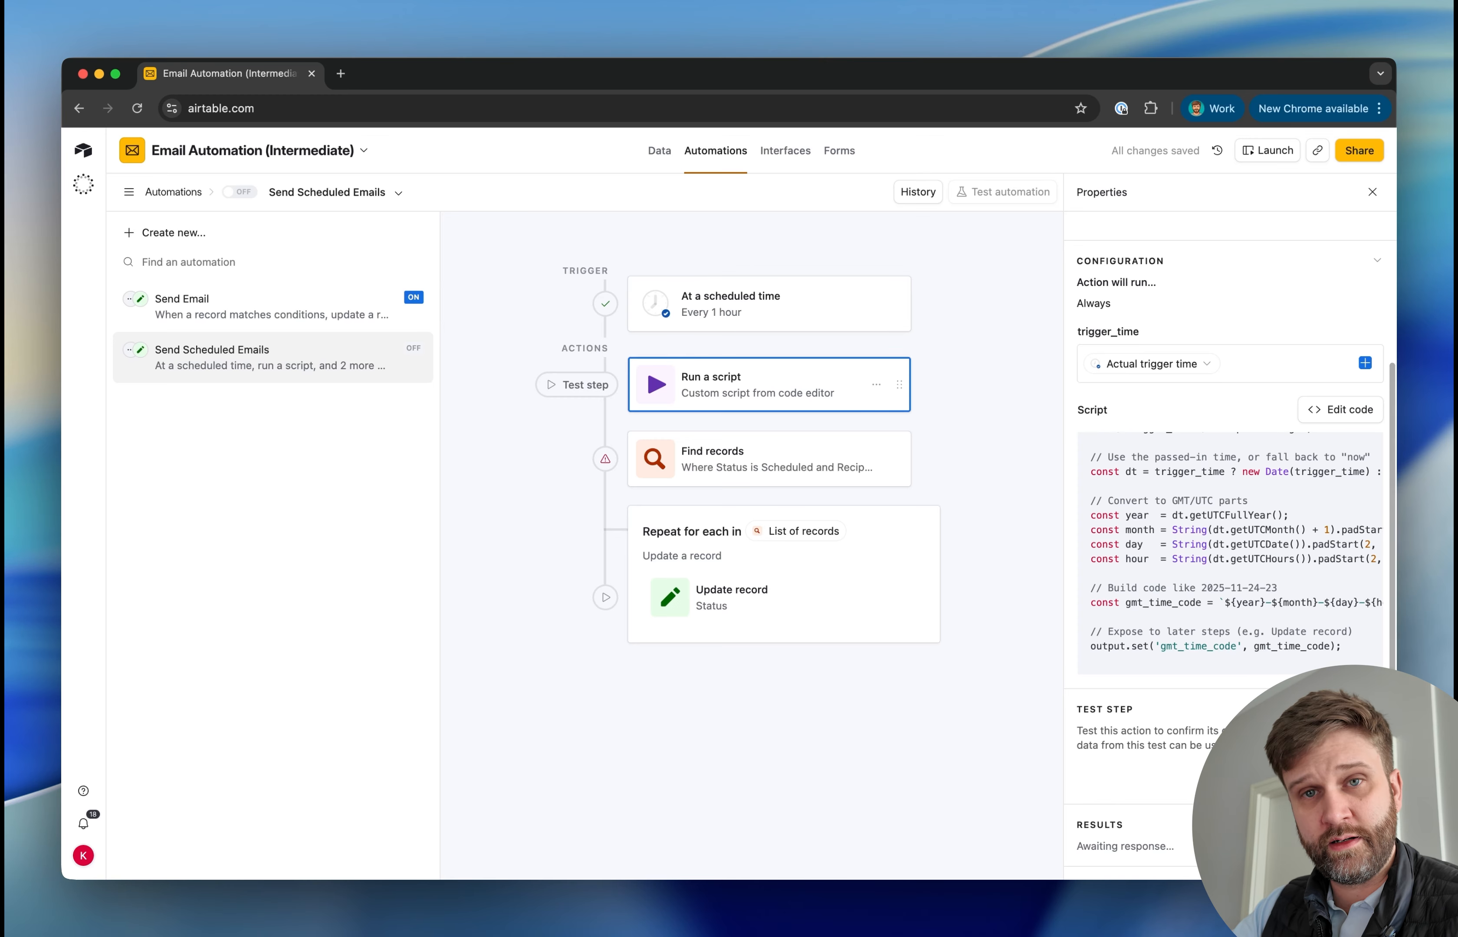
{"action": "scroll", "coordinate": [1329, 778], "scroll_direction": "down", "scroll_amount": 4}
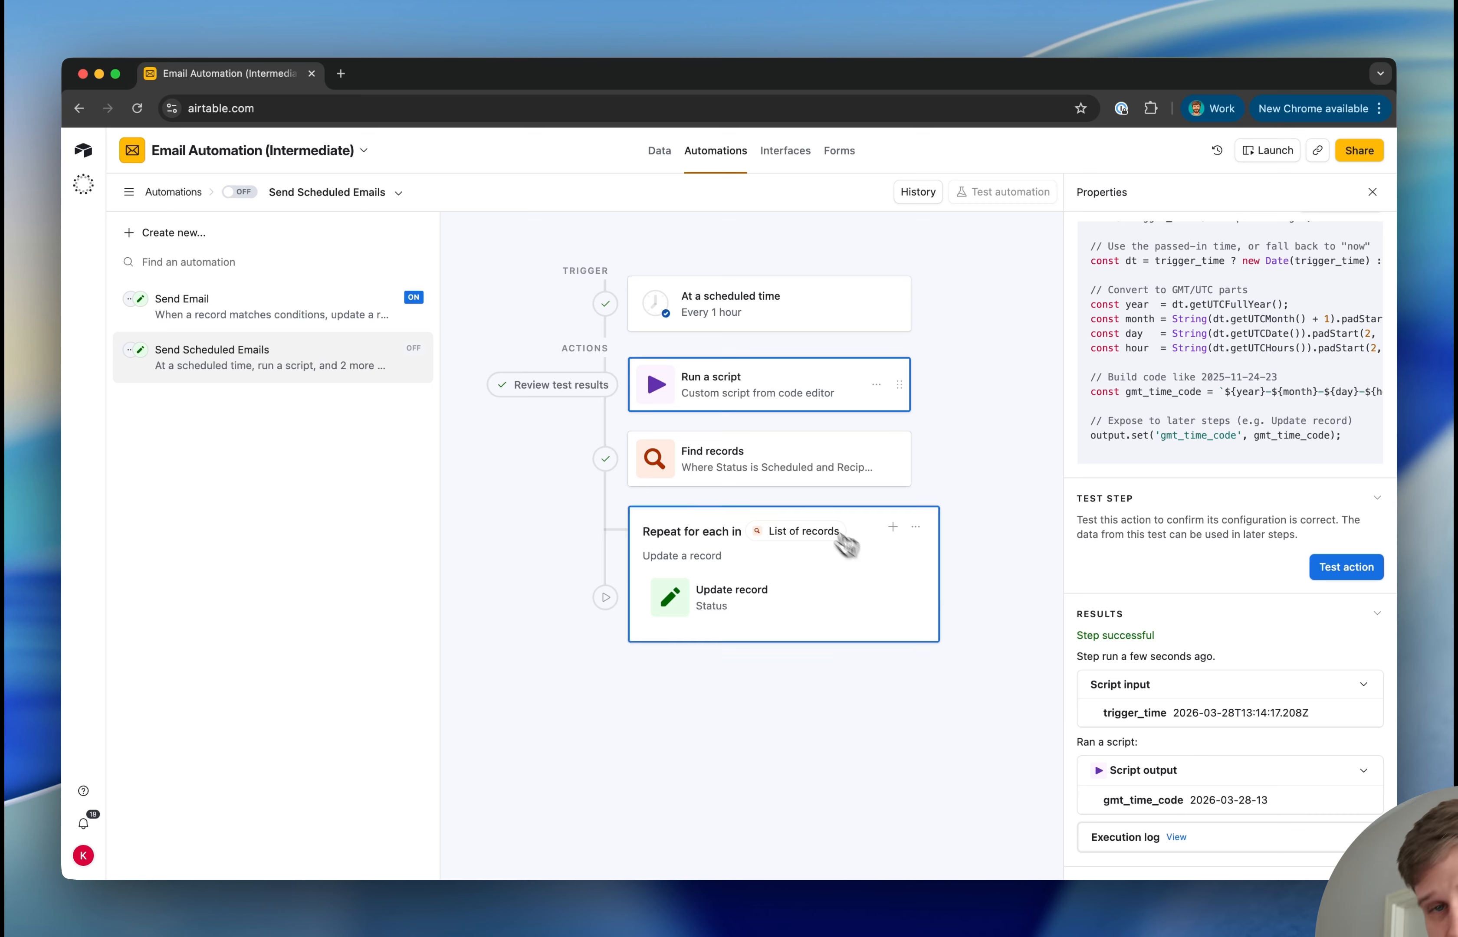
{"action": "left_click", "coordinate": [781, 492]}
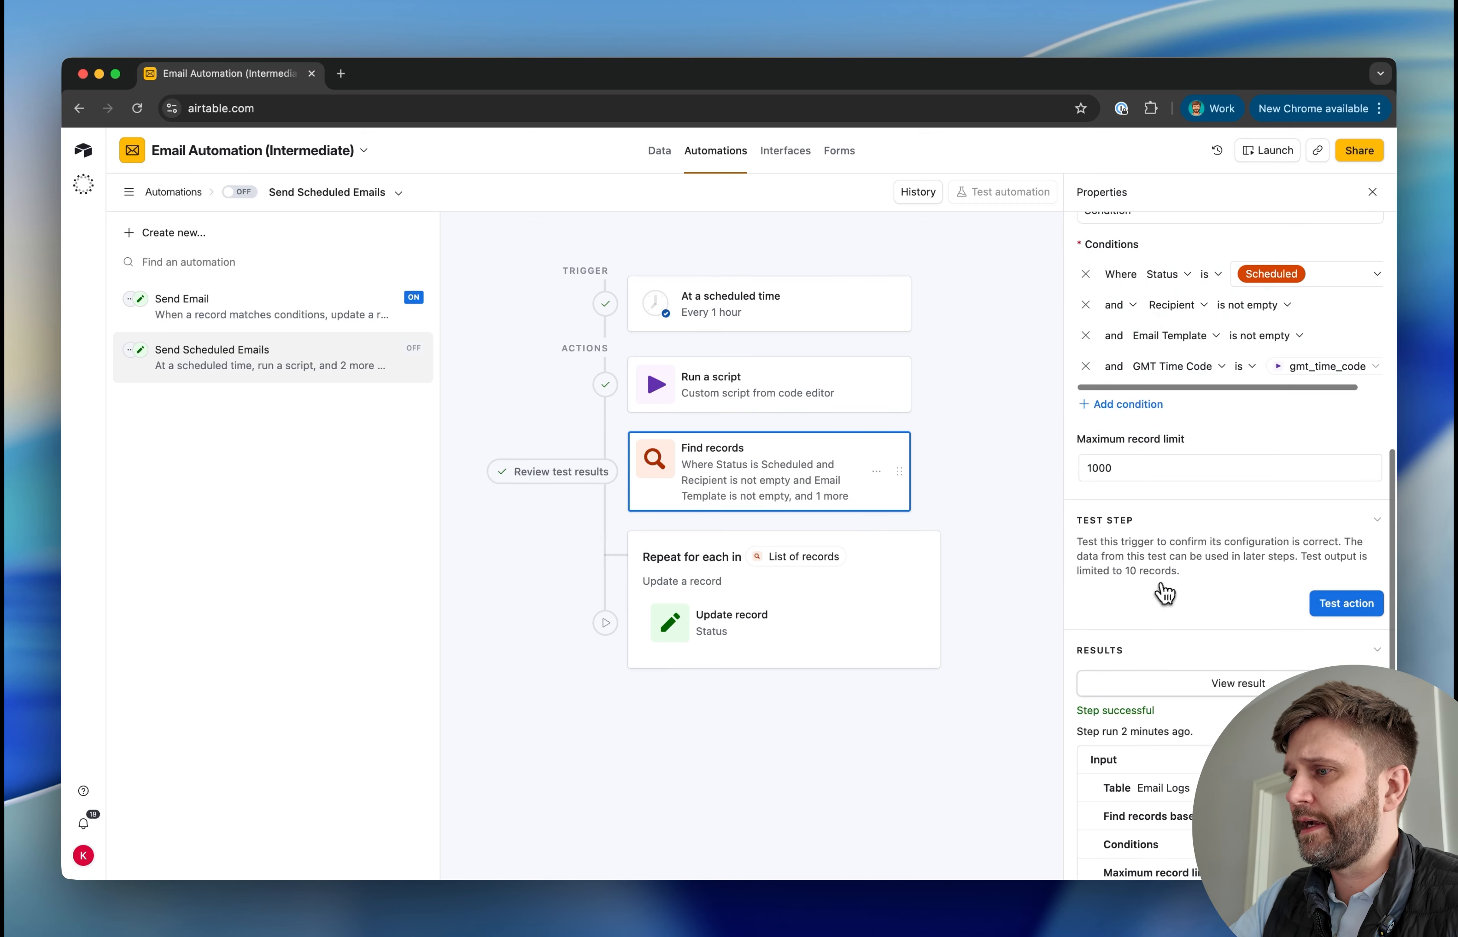
{"action": "scroll", "coordinate": [1164, 593], "scroll_direction": "down", "scroll_amount": 2}
{"action": "left_click", "coordinate": [1333, 538]}
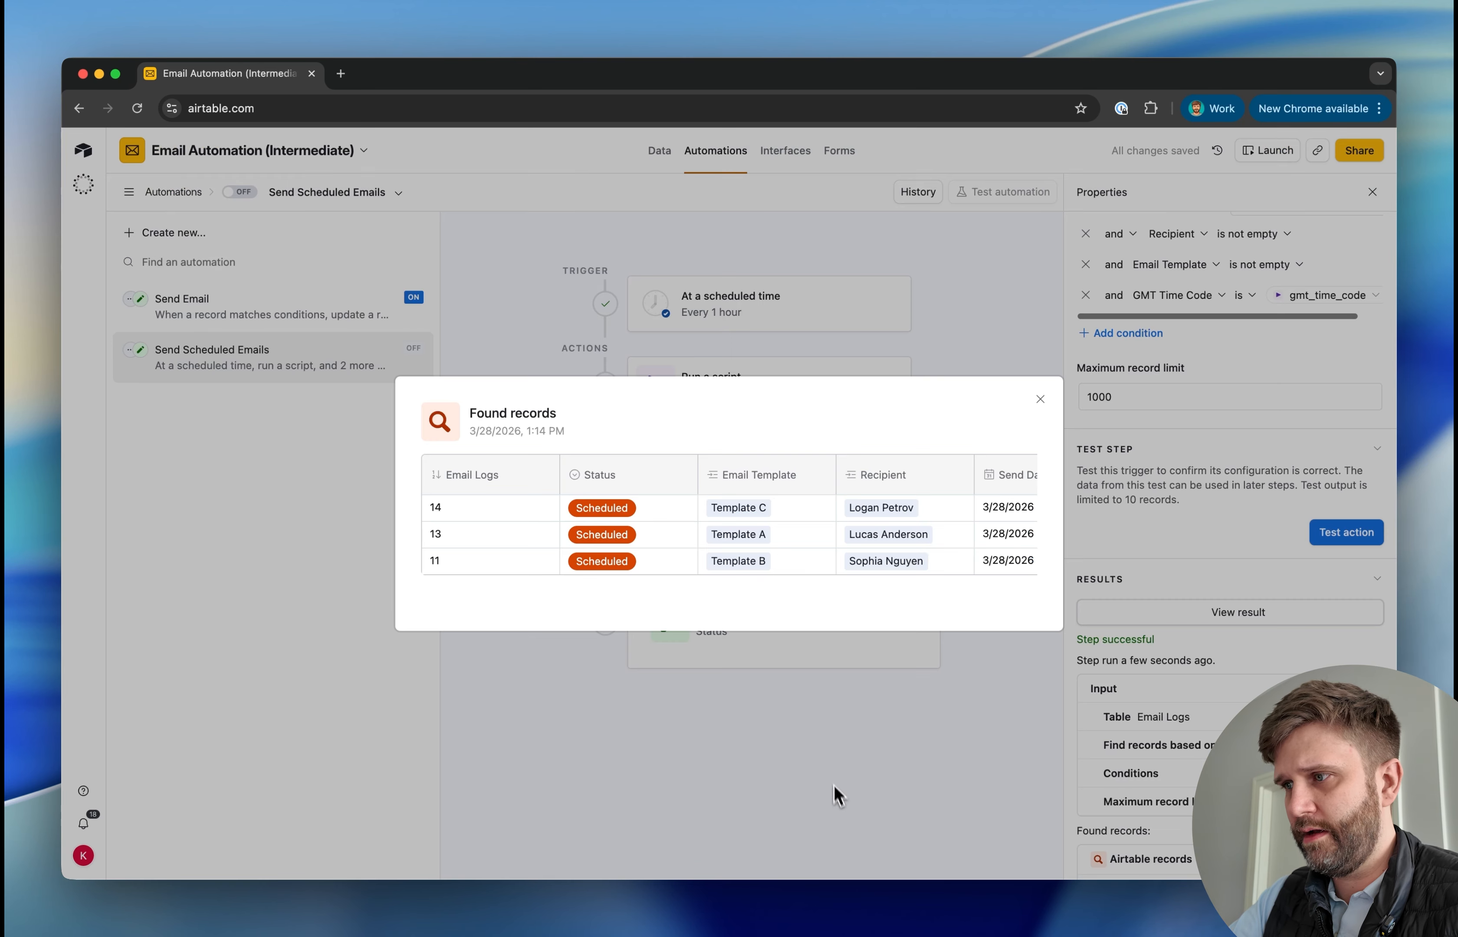
{"action": "left_click", "coordinate": [836, 794]}
Retest the repeating group's input list, generate a preview of the Update record action and review its field values
{"action": "left_click", "coordinate": [784, 582]}
{"action": "left_click", "coordinate": [1329, 620]}
{"action": "left_click", "coordinate": [732, 597]}
{"action": "left_click", "coordinate": [1151, 801]}
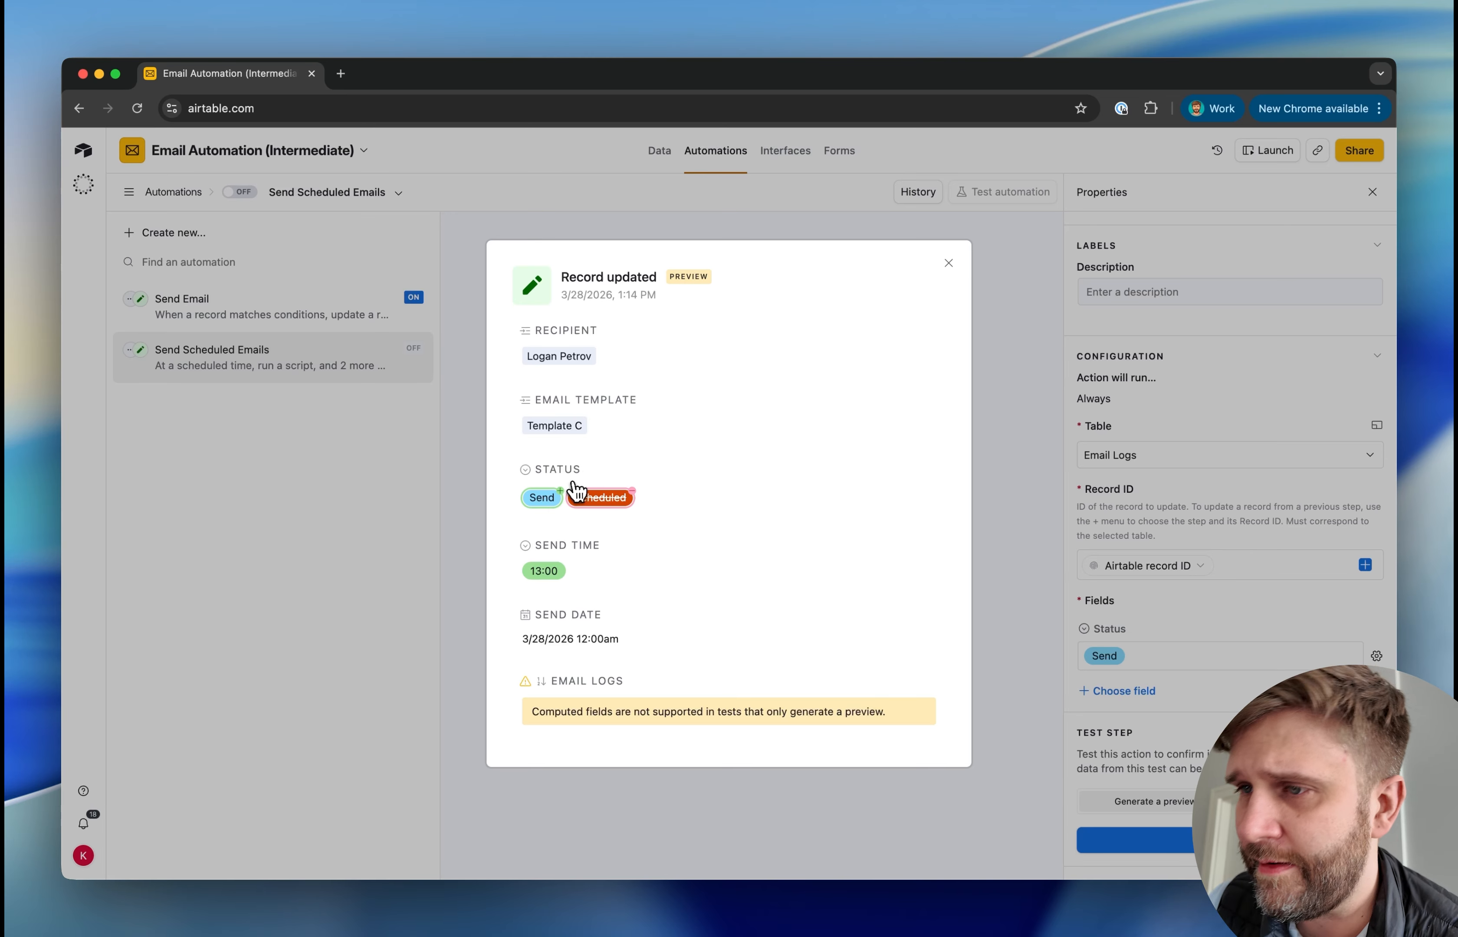
{"action": "scroll", "coordinate": [553, 512], "scroll_direction": "down", "scroll_amount": 5}
{"action": "scroll", "coordinate": [553, 512], "scroll_direction": "up", "scroll_amount": 5}
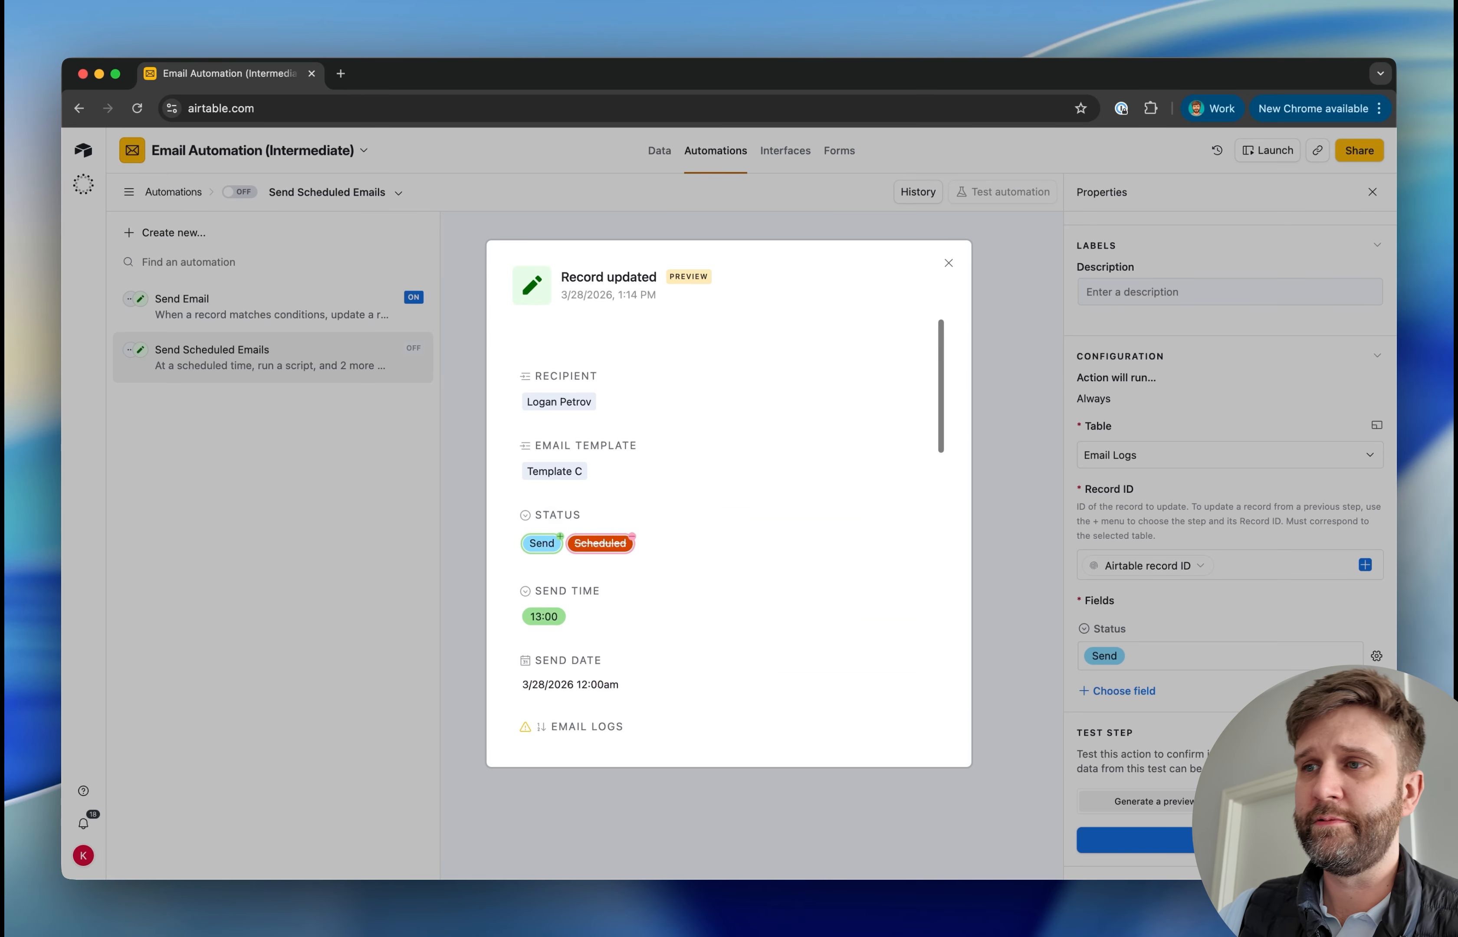
{"action": "scroll", "coordinate": [554, 511], "scroll_direction": "down", "scroll_amount": 10}
{"action": "scroll", "coordinate": [554, 512], "scroll_direction": "down", "scroll_amount": 3}
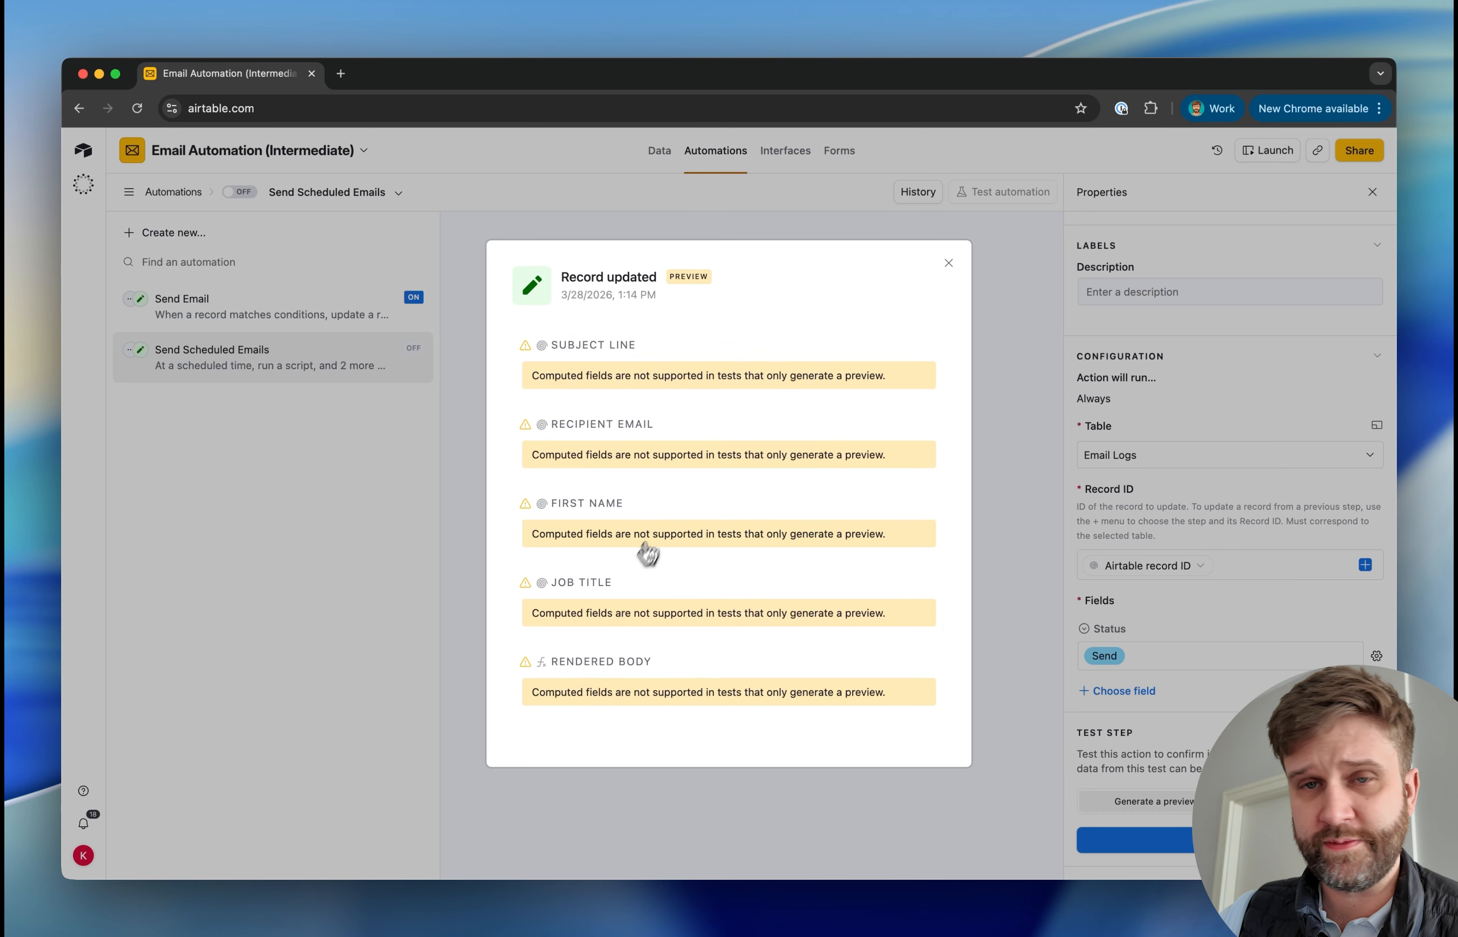
{"action": "scroll", "coordinate": [648, 554], "scroll_direction": "up", "scroll_amount": 10}
Copy the recipient email from email log 11 into the People table's Email field for email log 14's recipient
{"action": "left_click", "coordinate": [659, 150]}
{"action": "scroll", "coordinate": [367, 628], "scroll_direction": "right", "scroll_amount": 10}
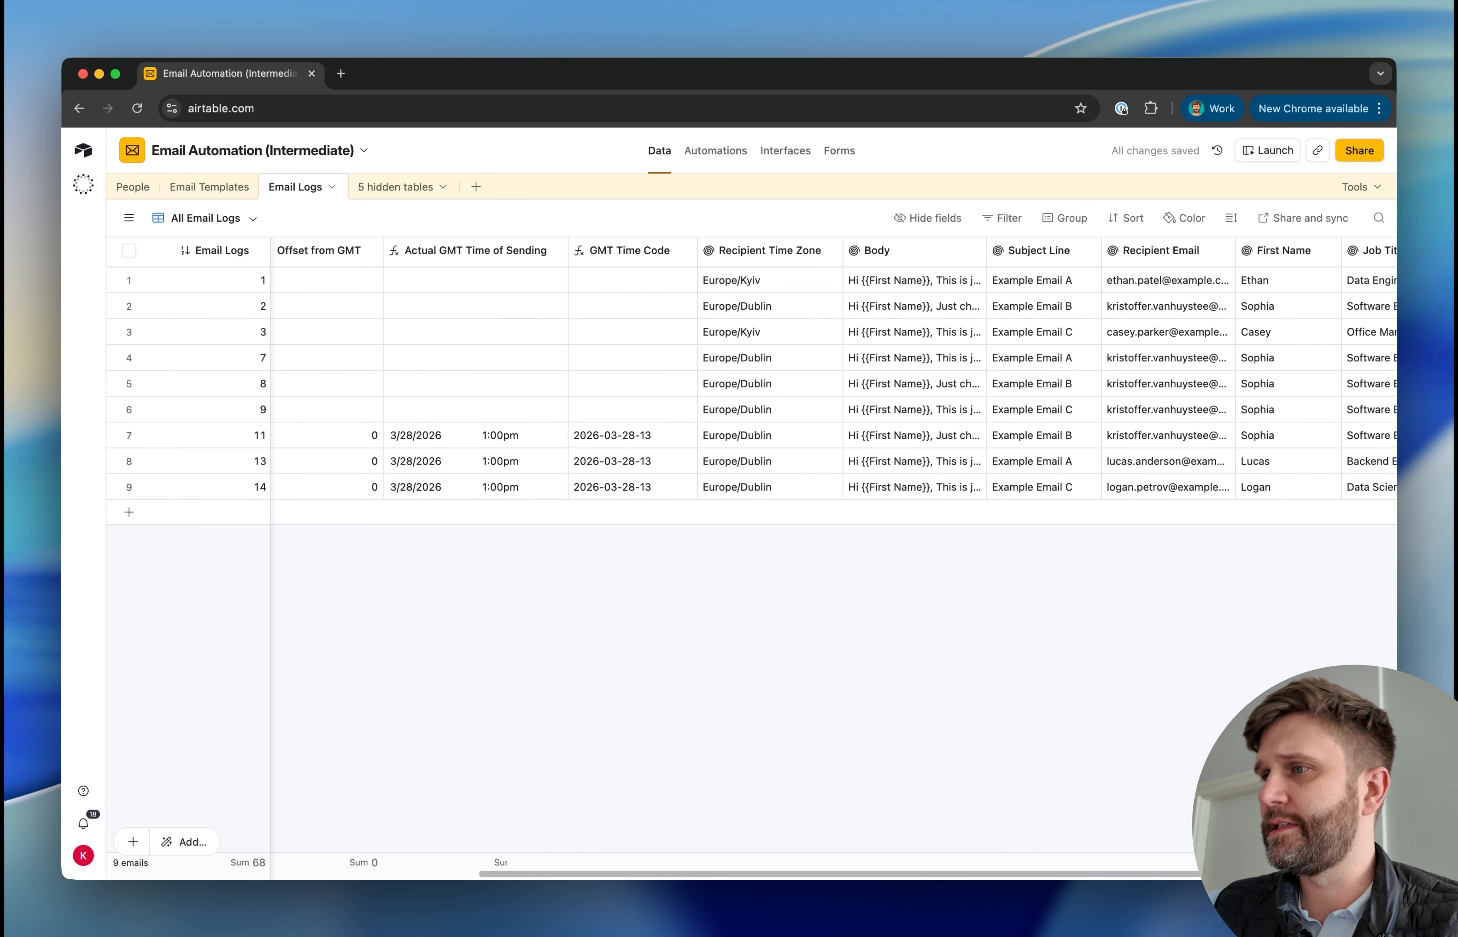
{"action": "left_click", "coordinate": [918, 485]}
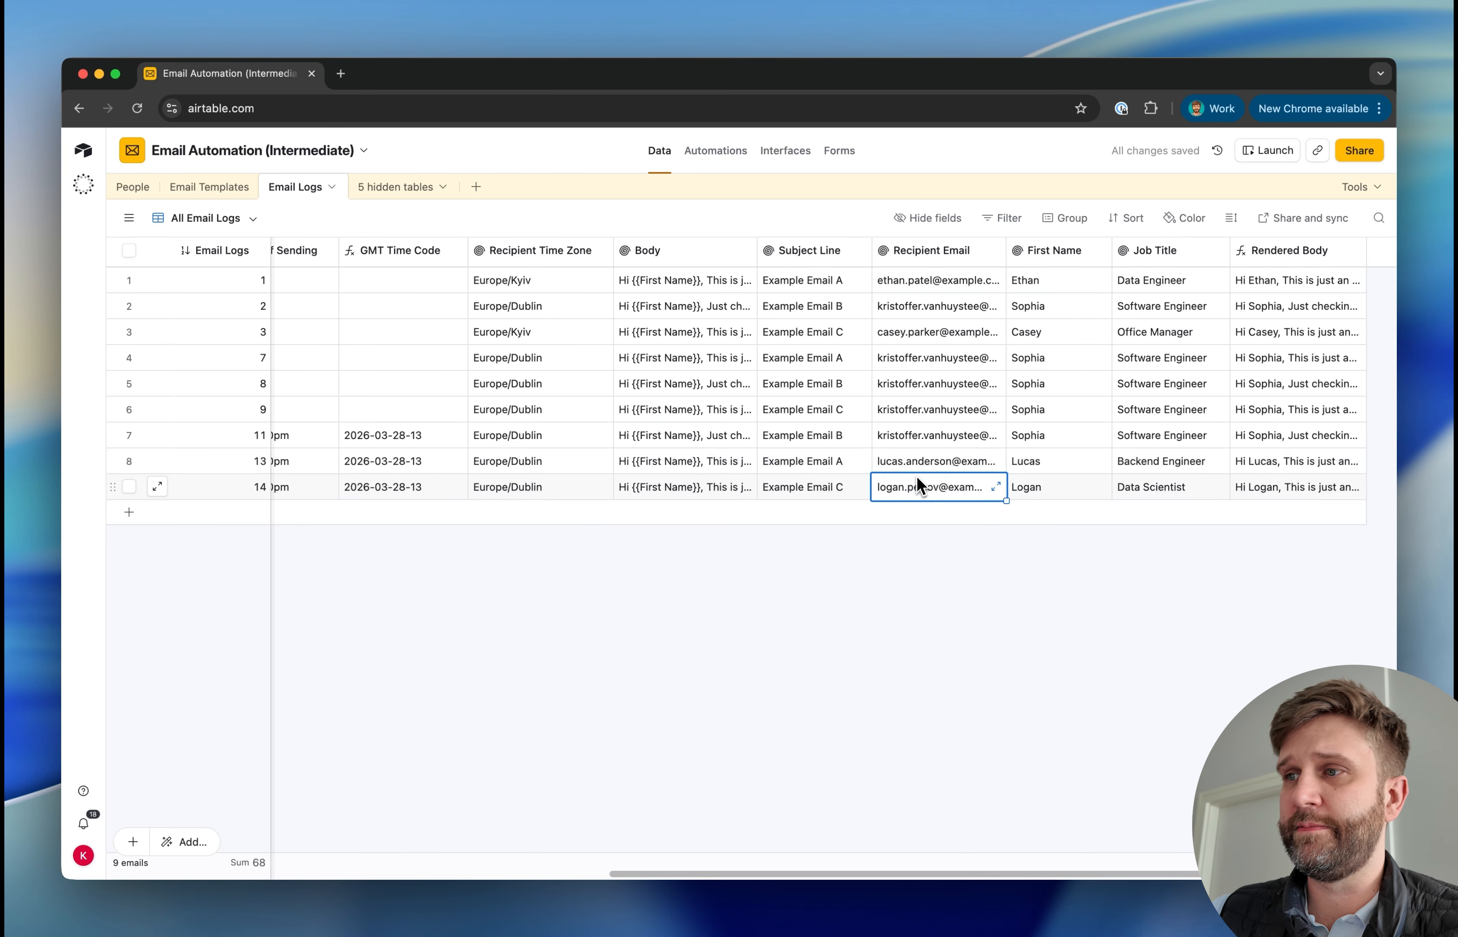
{"action": "left_click", "coordinate": [924, 444]}
{"action": "key", "text": "super+c"}
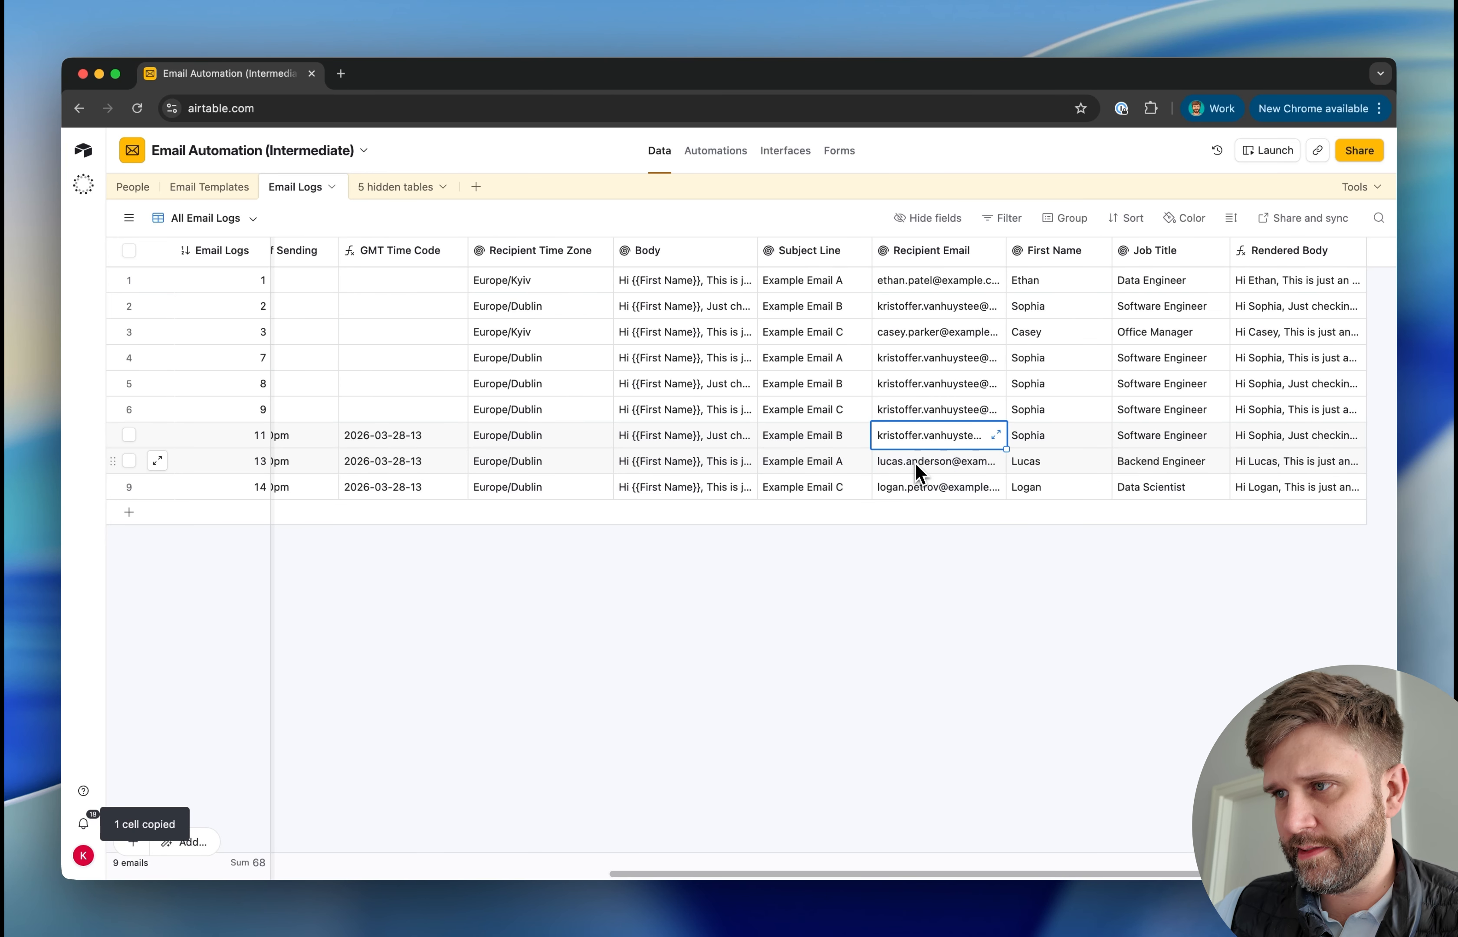
{"action": "left_click", "coordinate": [138, 187]}
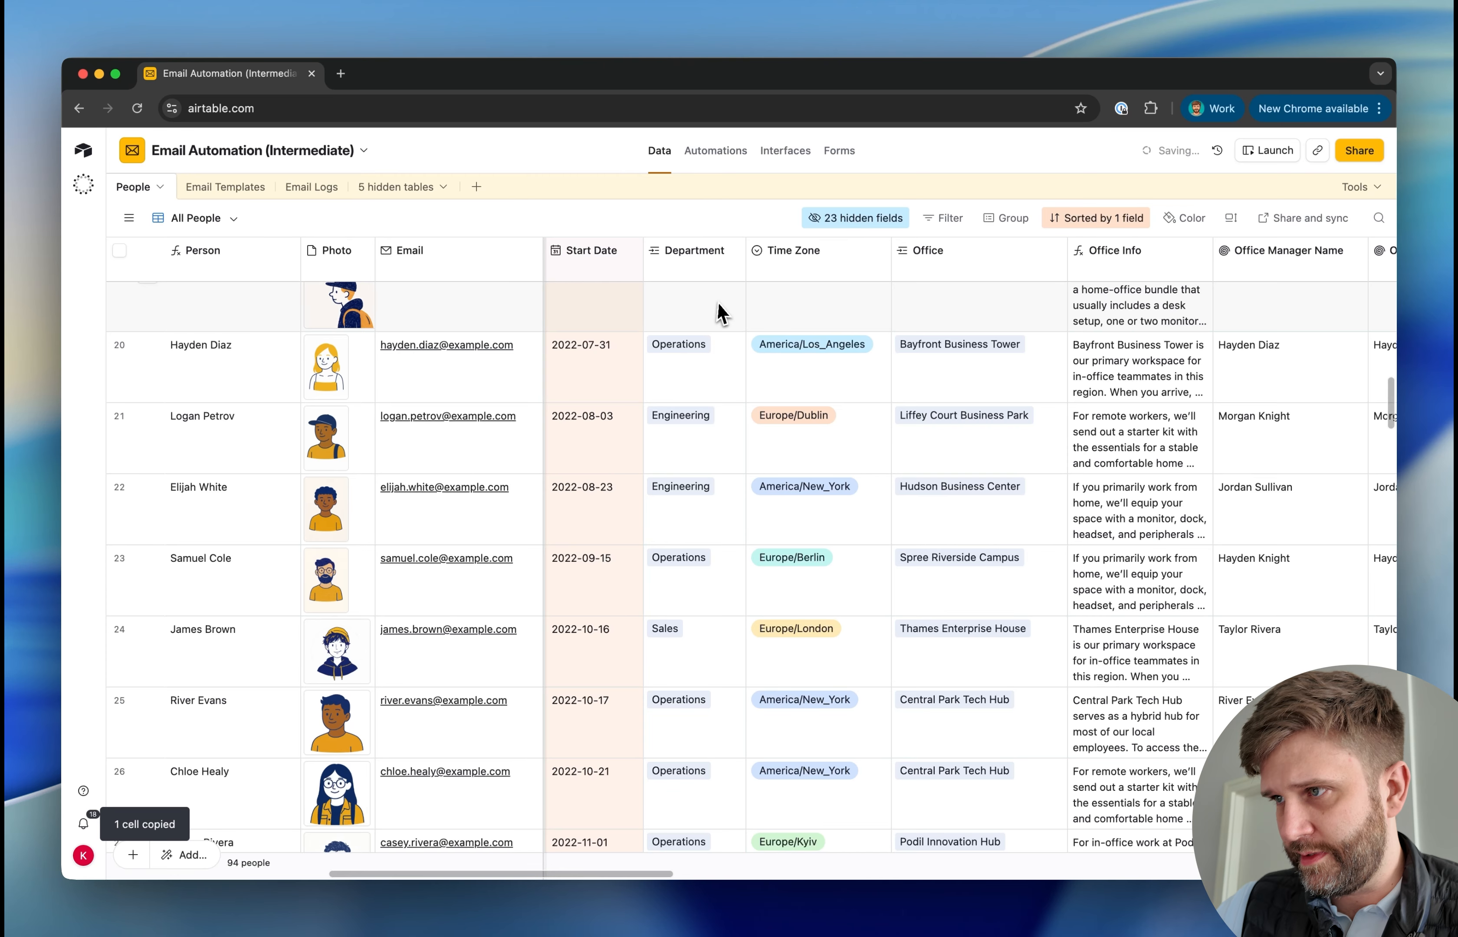
{"action": "key", "text": "super+v"}
Run the Update record test as configured, check the recipient email, and turn on the Send Scheduled Emails automation
{"action": "left_click", "coordinate": [717, 153]}
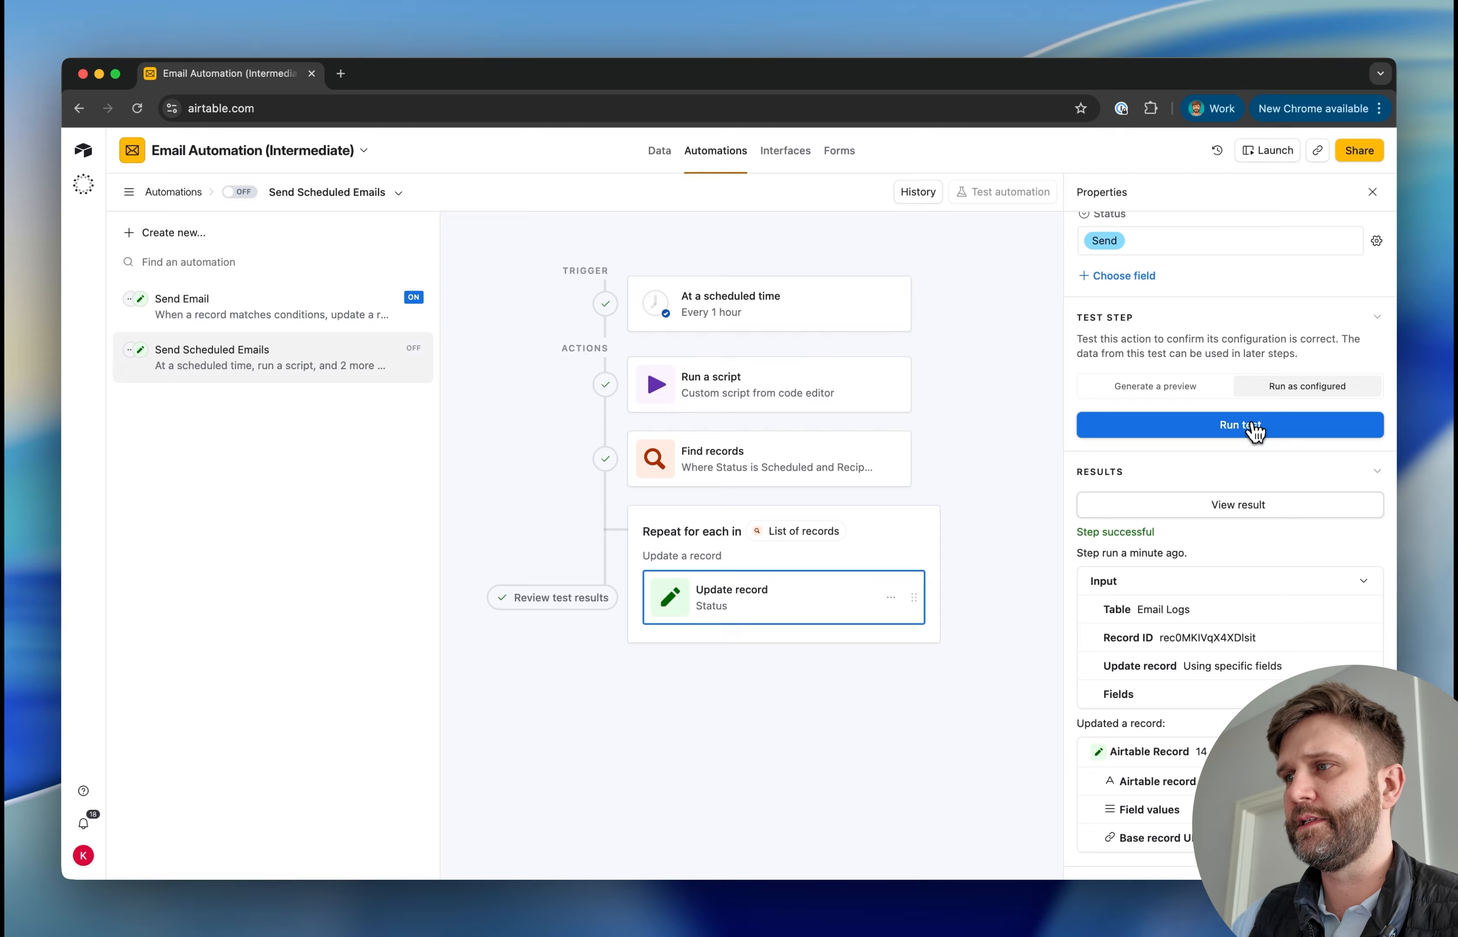
{"action": "left_click", "coordinate": [1252, 429]}
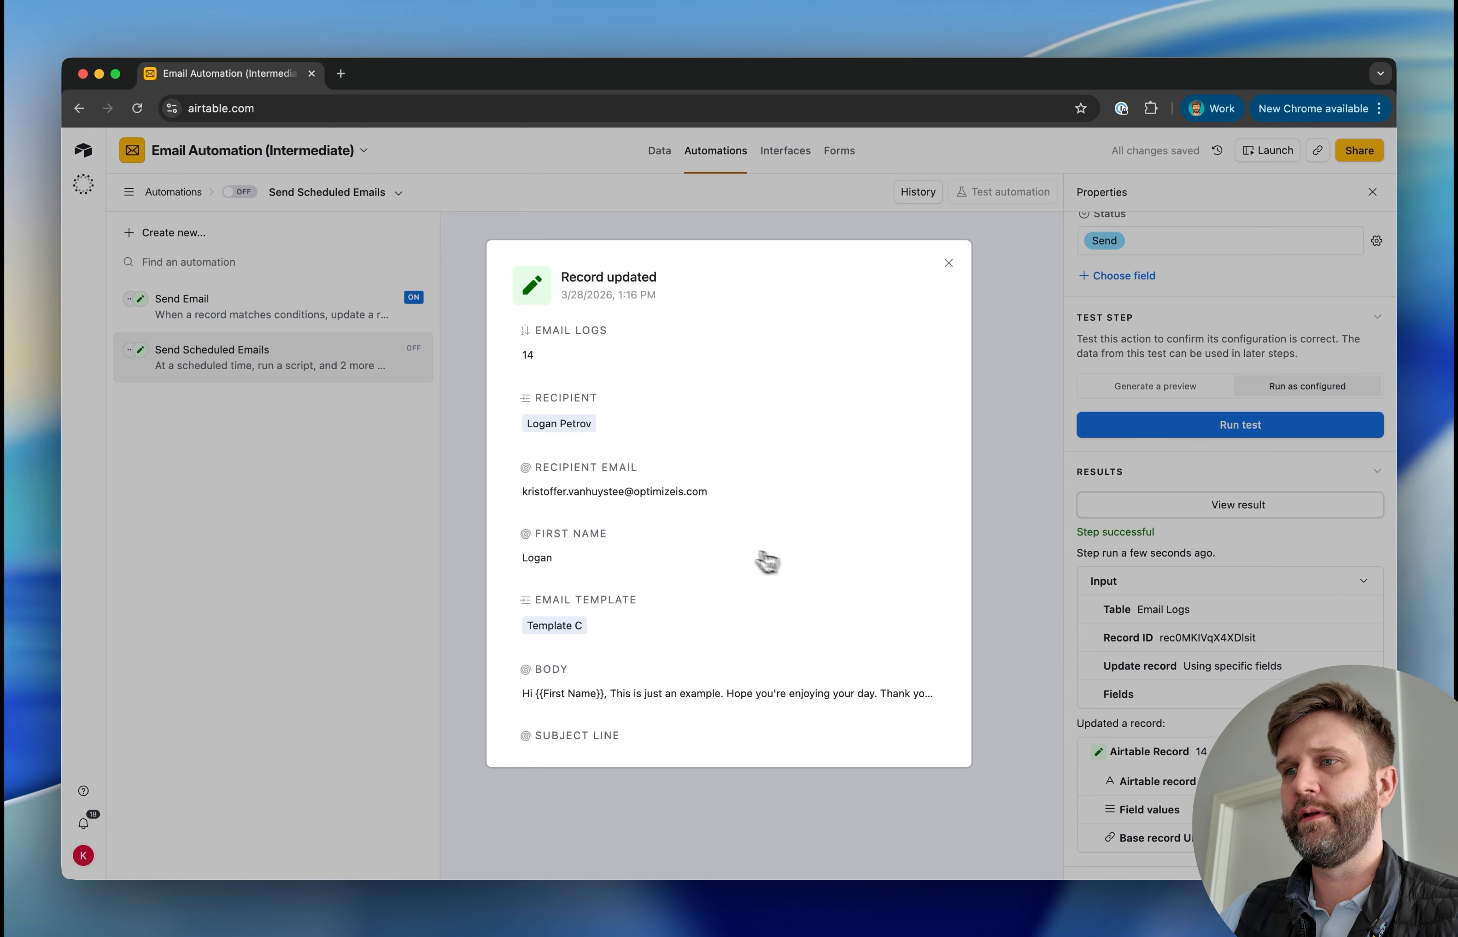
{"action": "left_click_drag", "start_coordinate": [698, 512], "coordinate": [525, 506]}
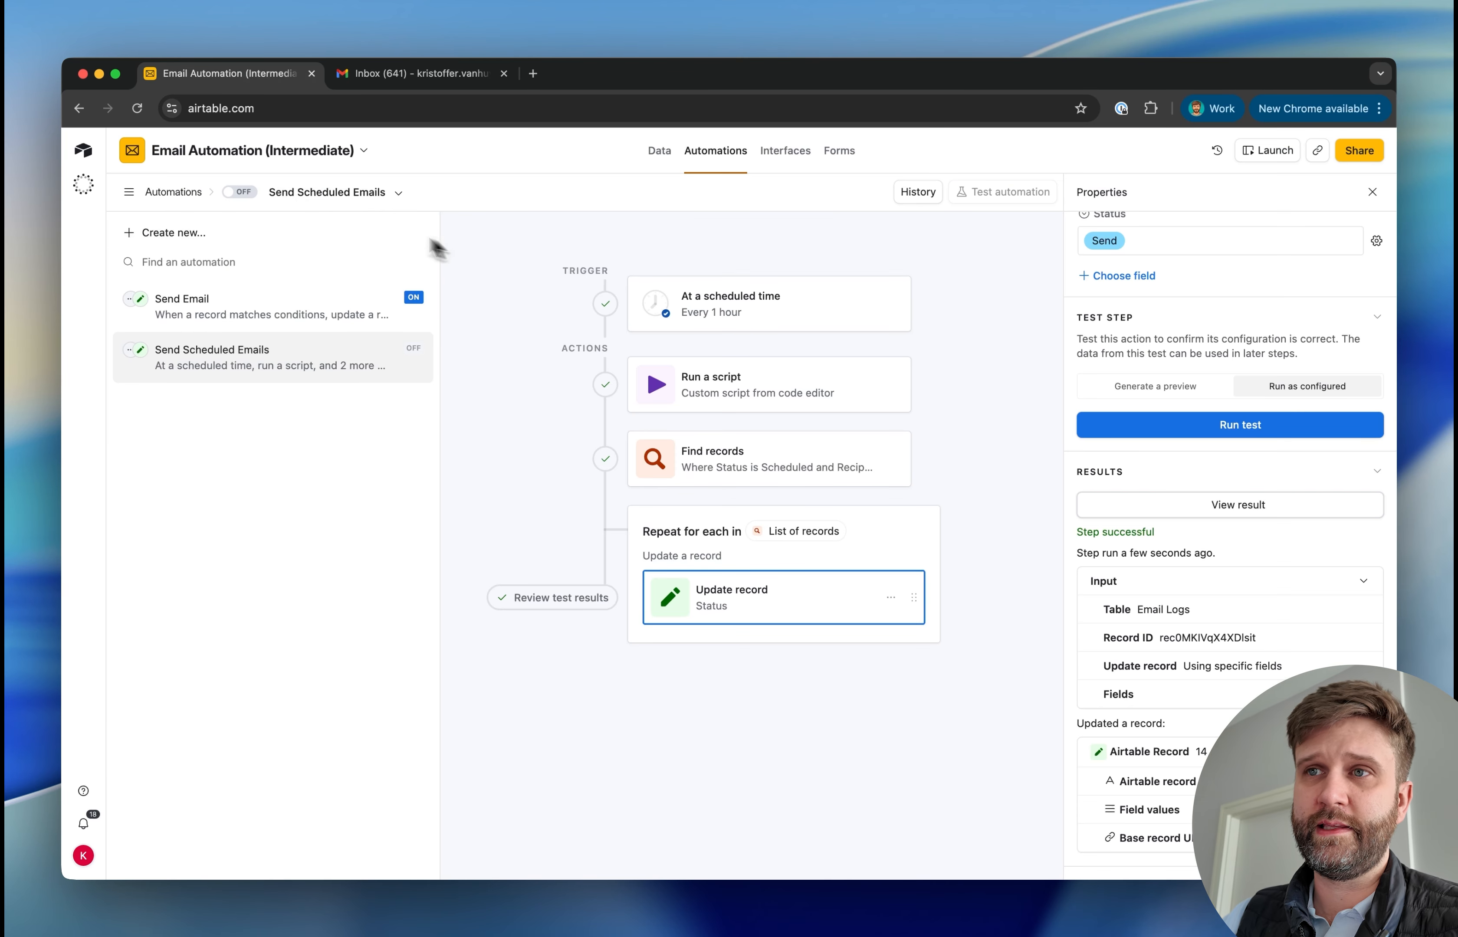
{"action": "left_click", "coordinate": [240, 191]}
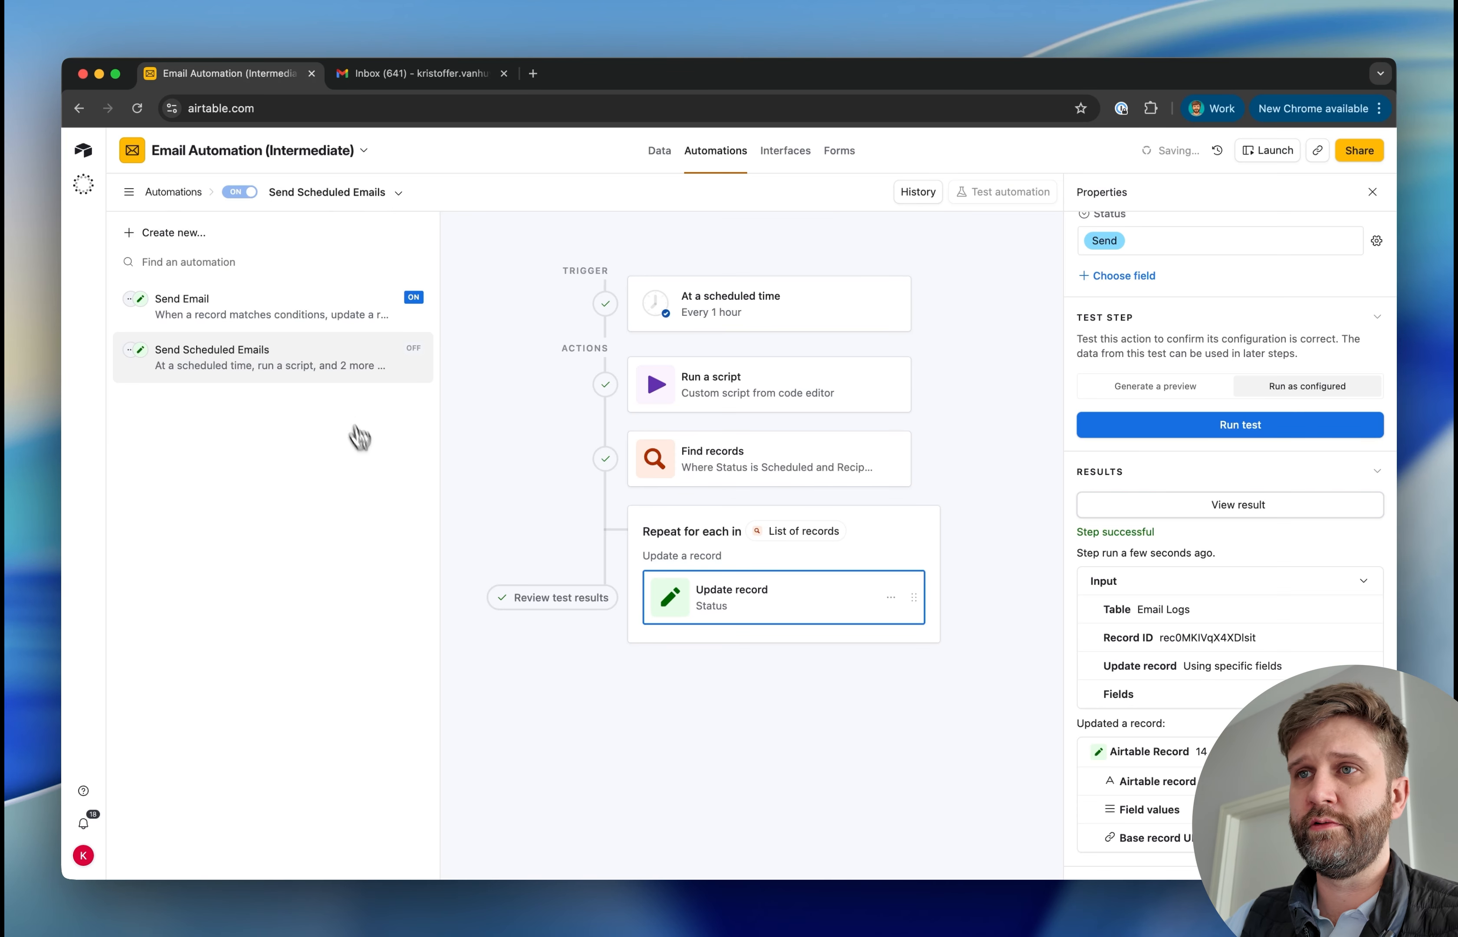
Add a new email log to the Email Logs table with Status Scheduled and Email Template Template C
{"action": "left_click", "coordinate": [661, 152]}
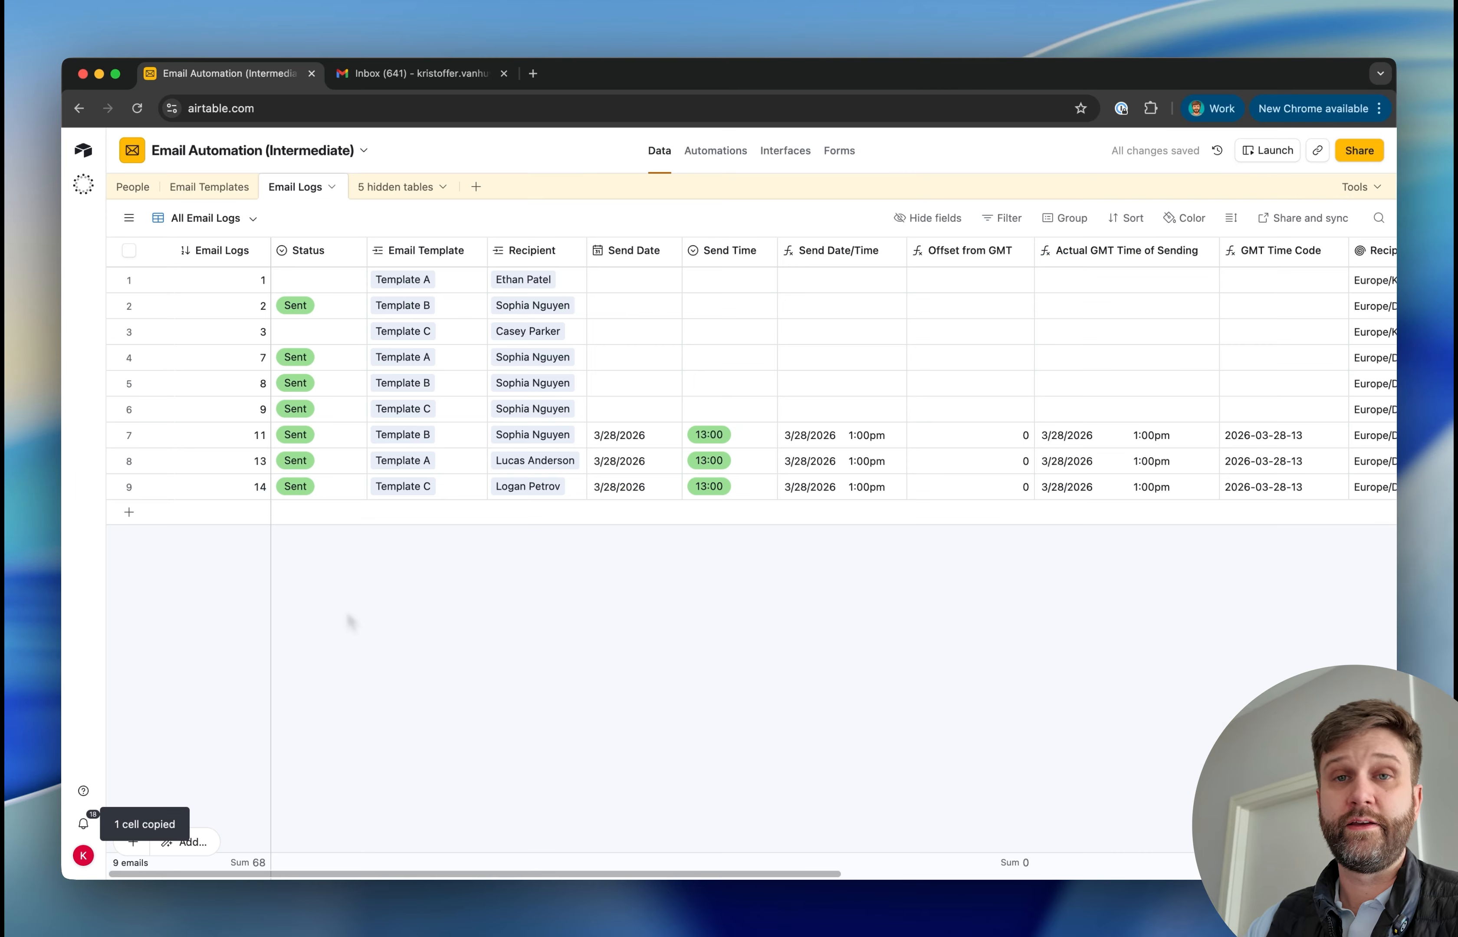
{"action": "left_click", "coordinate": [128, 512]}
{"action": "double_click", "coordinate": [333, 519]}
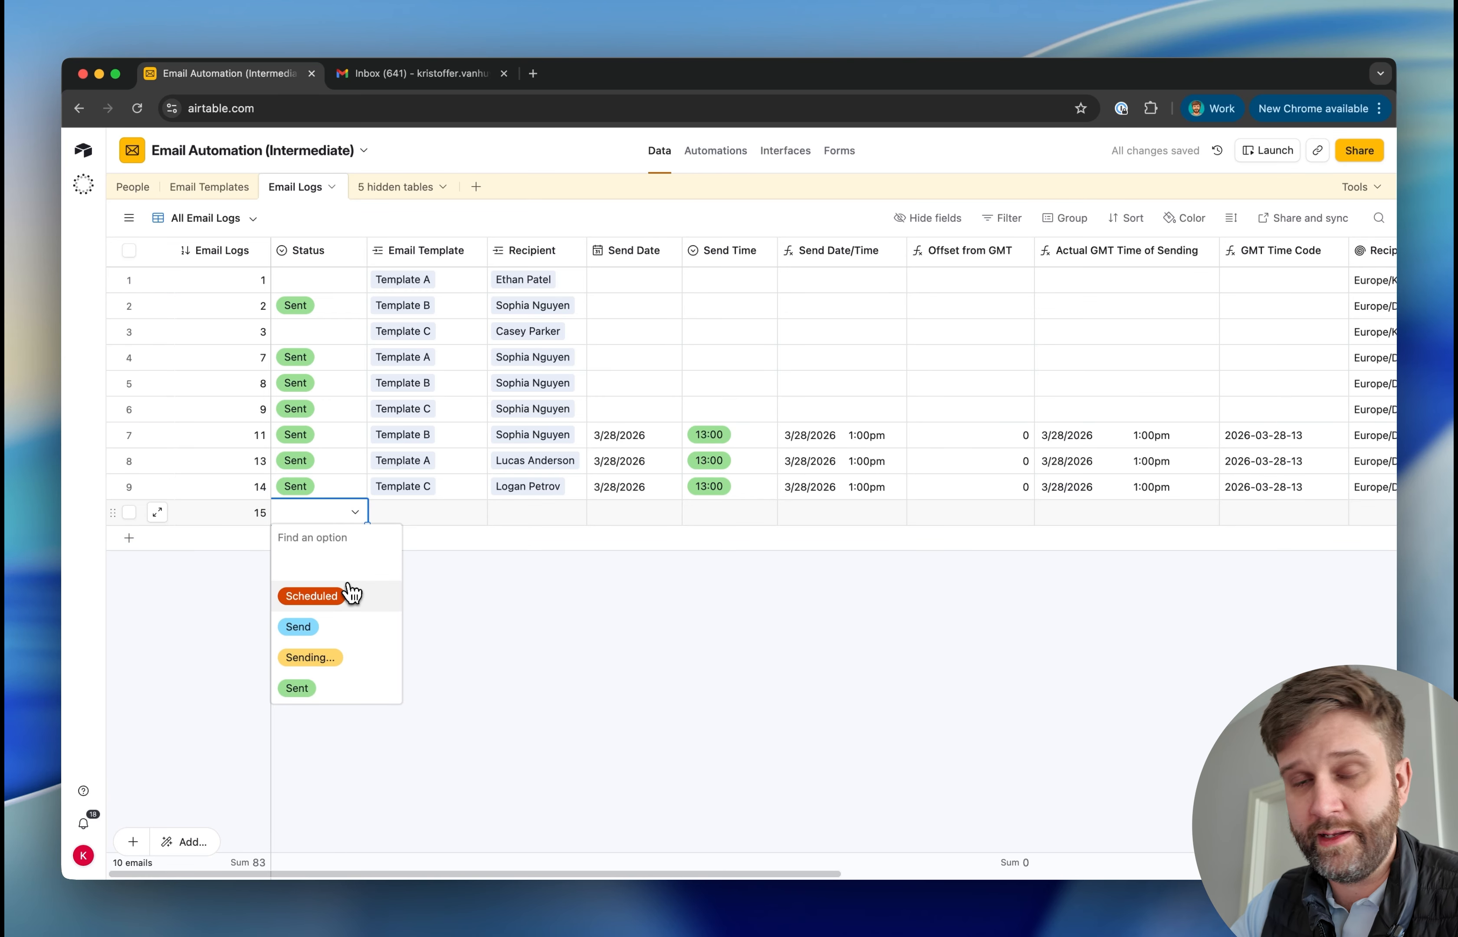
{"action": "left_click", "coordinate": [341, 607]}
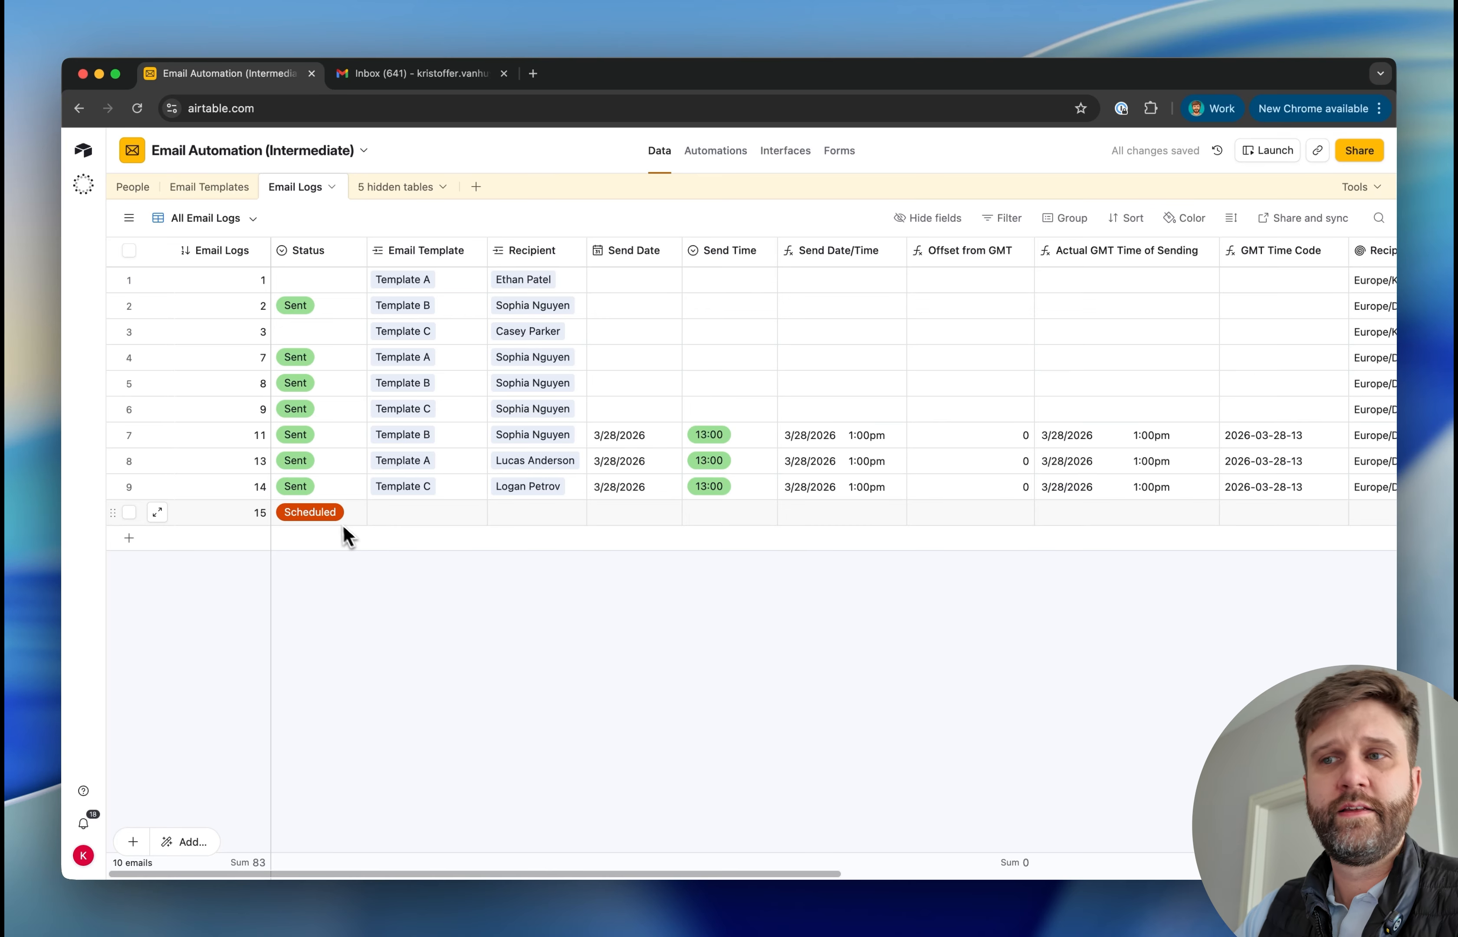
{"action": "left_click", "coordinate": [390, 520]}
{"action": "left_click", "coordinate": [381, 514]}
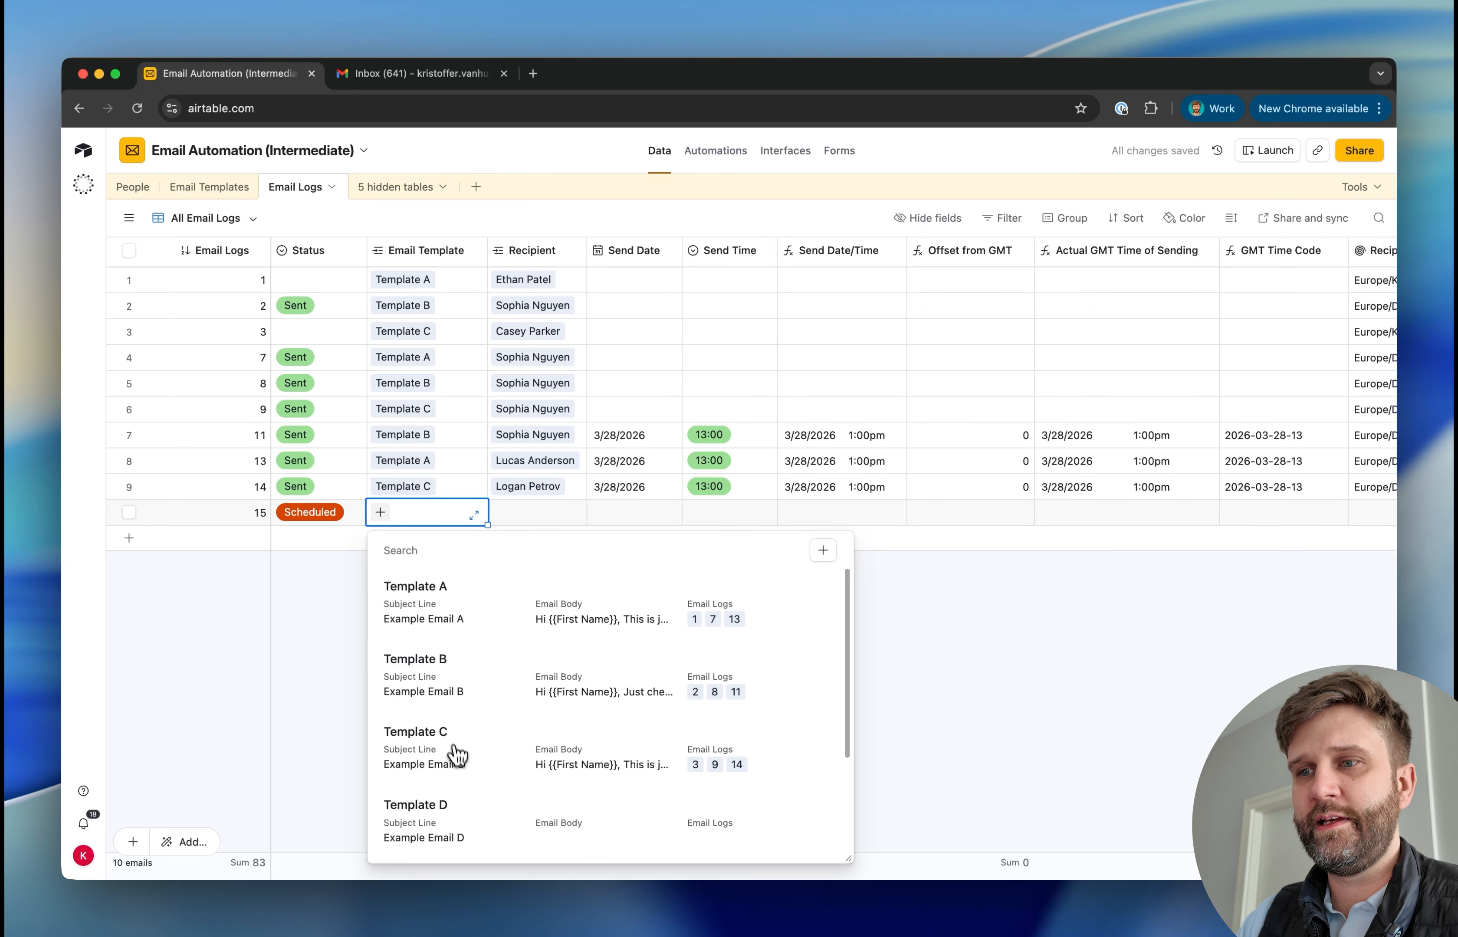
{"action": "left_click", "coordinate": [459, 759]}
{"action": "left_click", "coordinate": [521, 514]}
{"action": "left_click", "coordinate": [501, 511]}
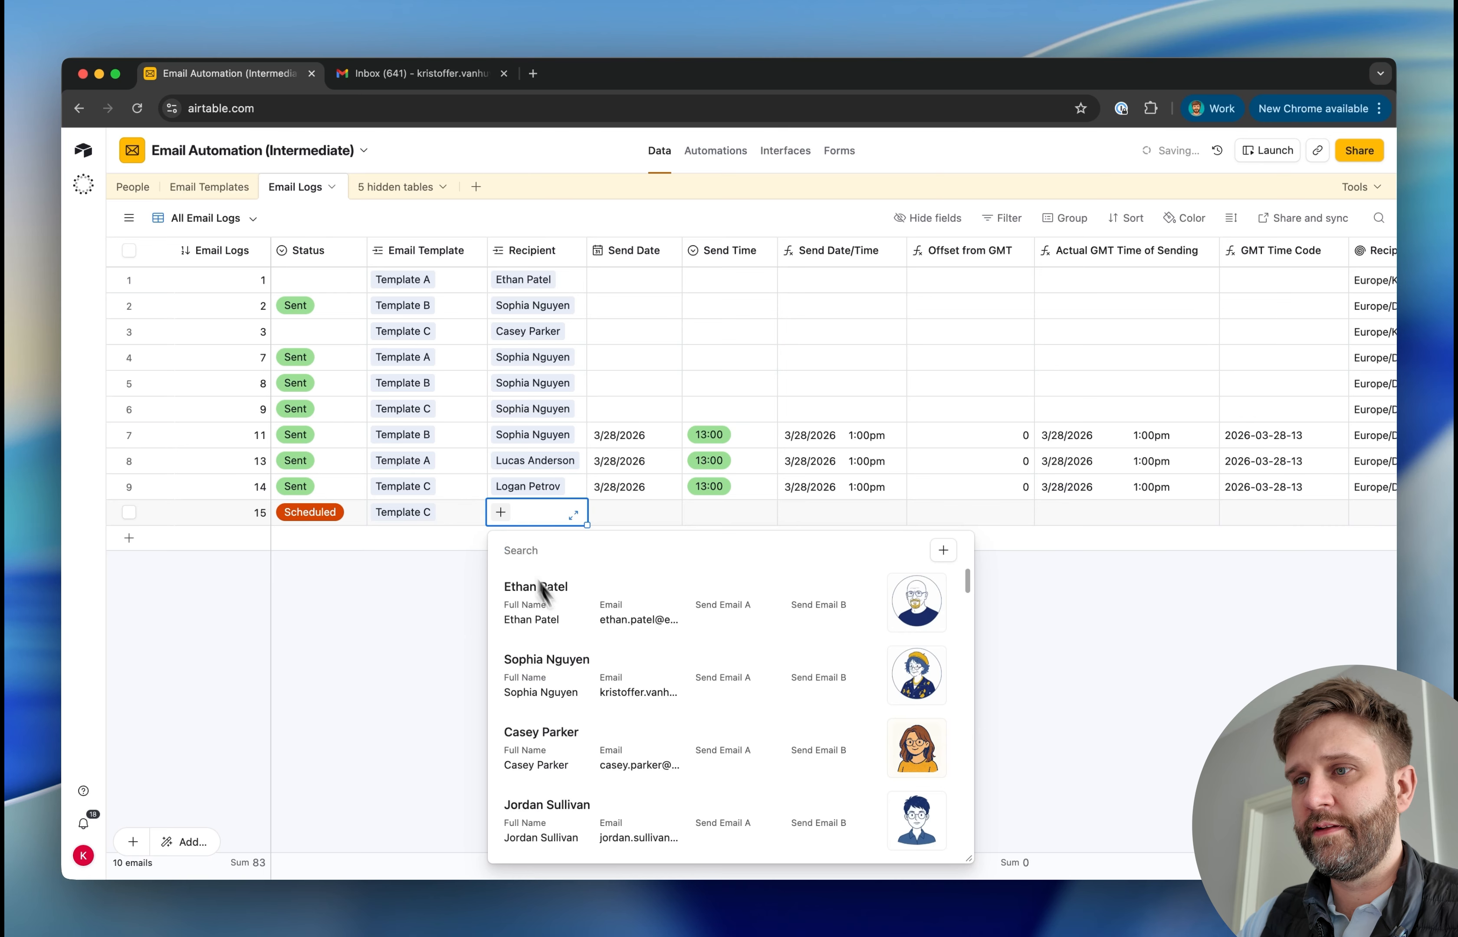
{"action": "left_click", "coordinate": [613, 519]}
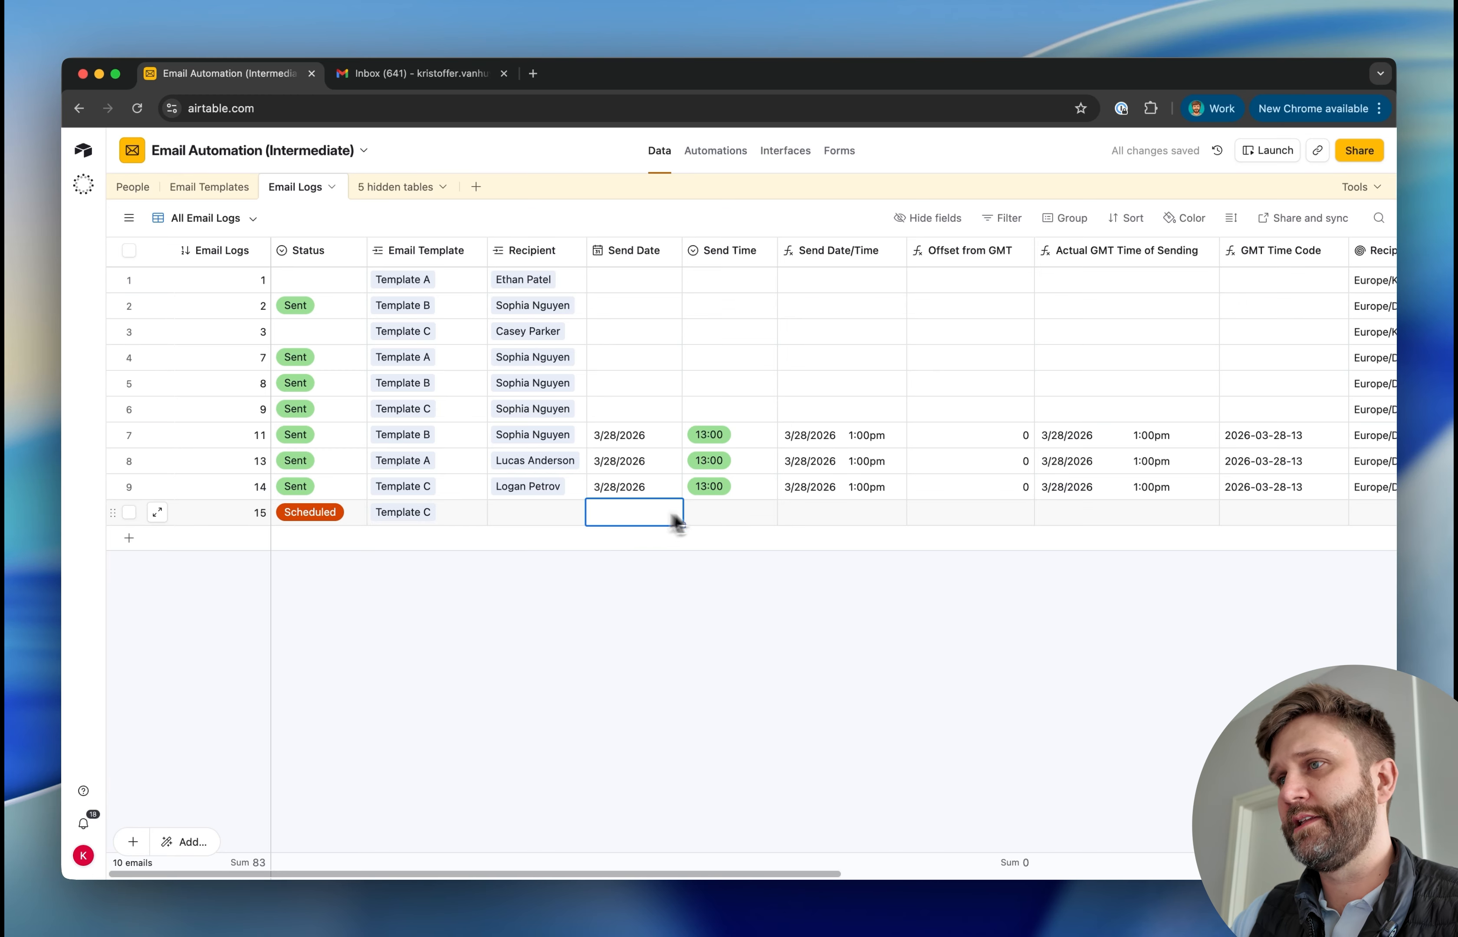
{"action": "left_click", "coordinate": [741, 520]}
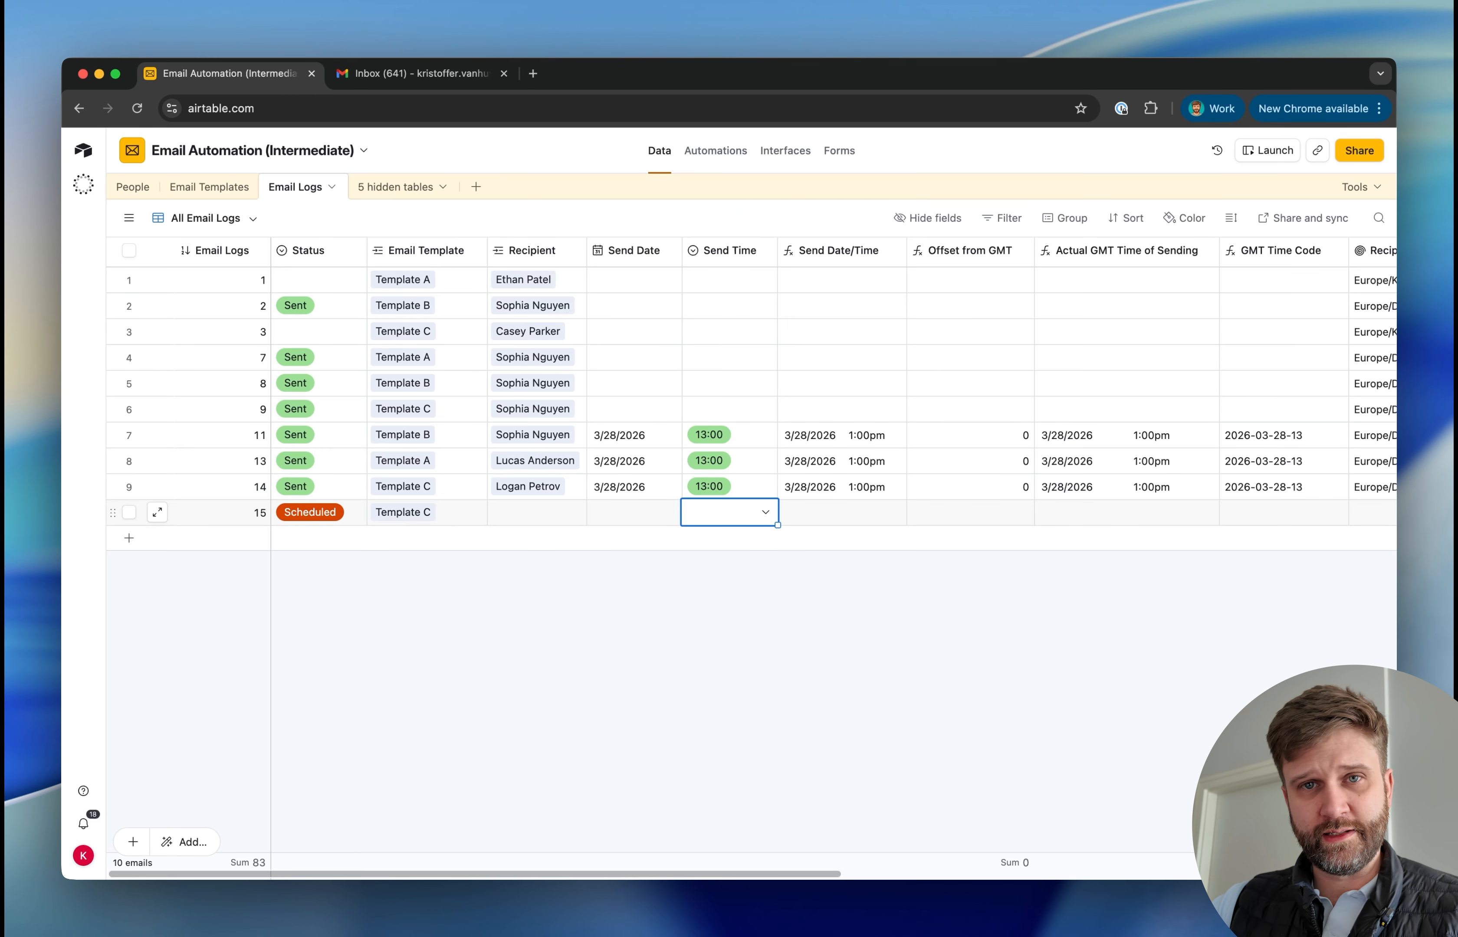
{"action": "left_click", "coordinate": [772, 609]}
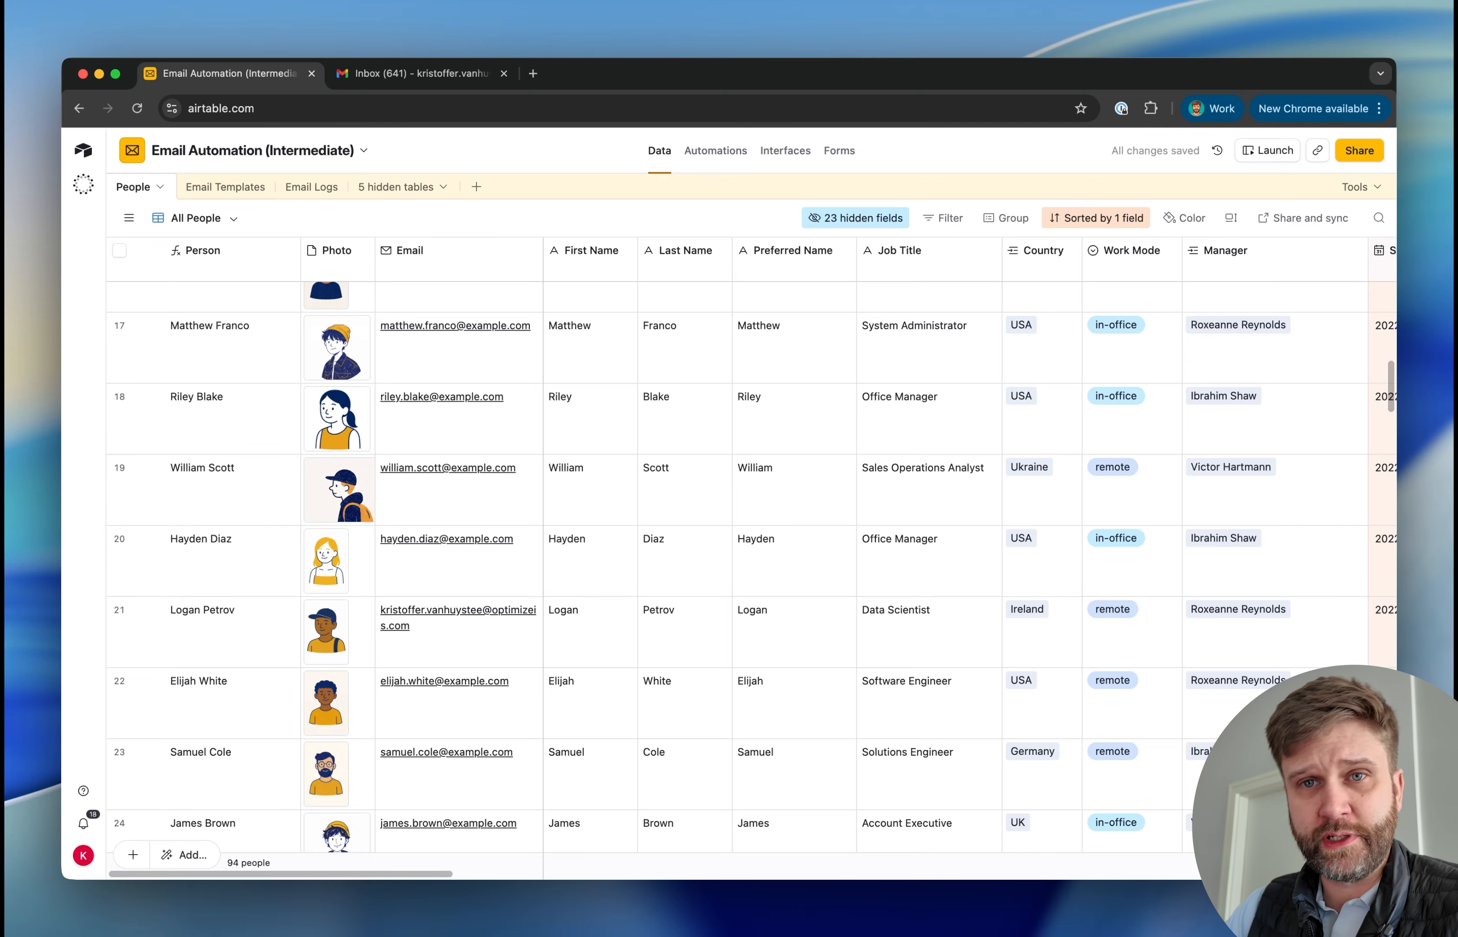
Create a new automation triggered when a record is created in the People table, and test the trigger with a People record
{"action": "scroll", "coordinate": [752, 566], "scroll_direction": "down", "scroll_amount": 15}
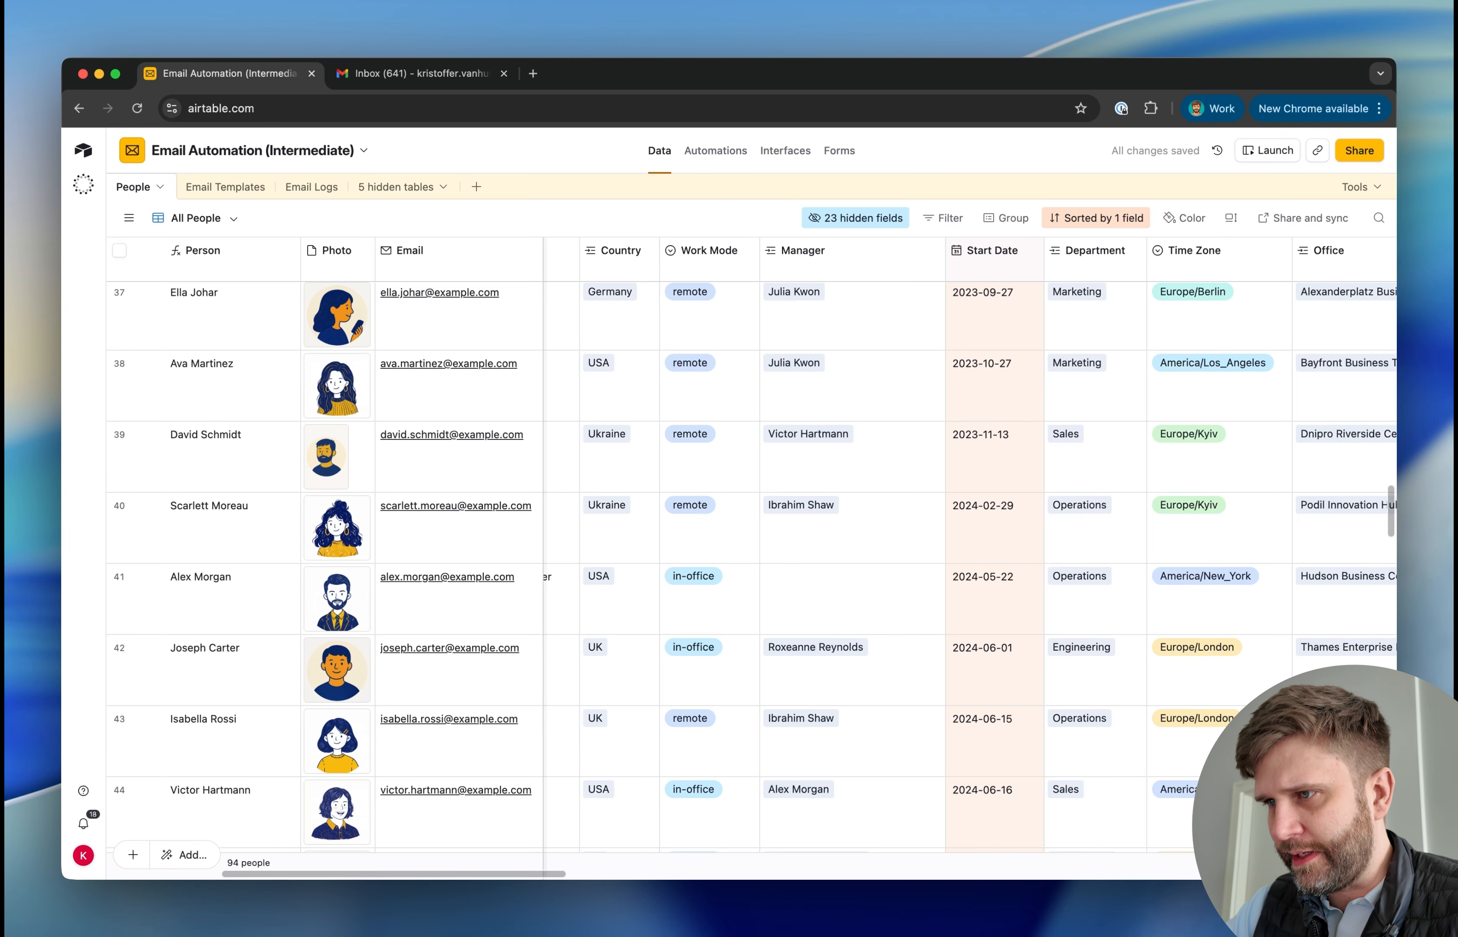
{"action": "left_click", "coordinate": [997, 519]}
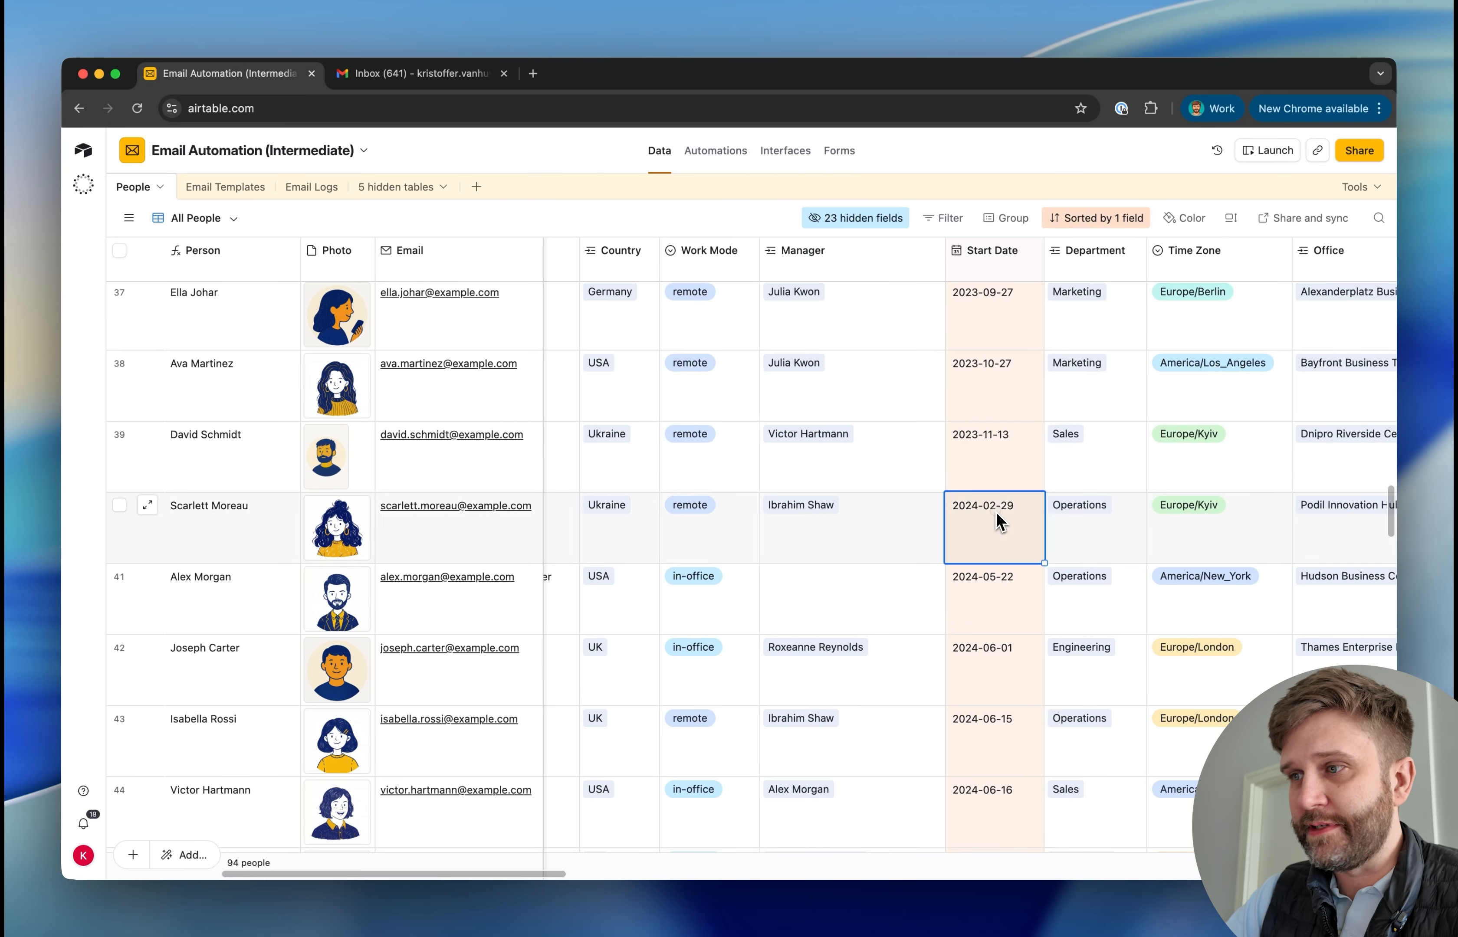
{"action": "left_click", "coordinate": [714, 157]}
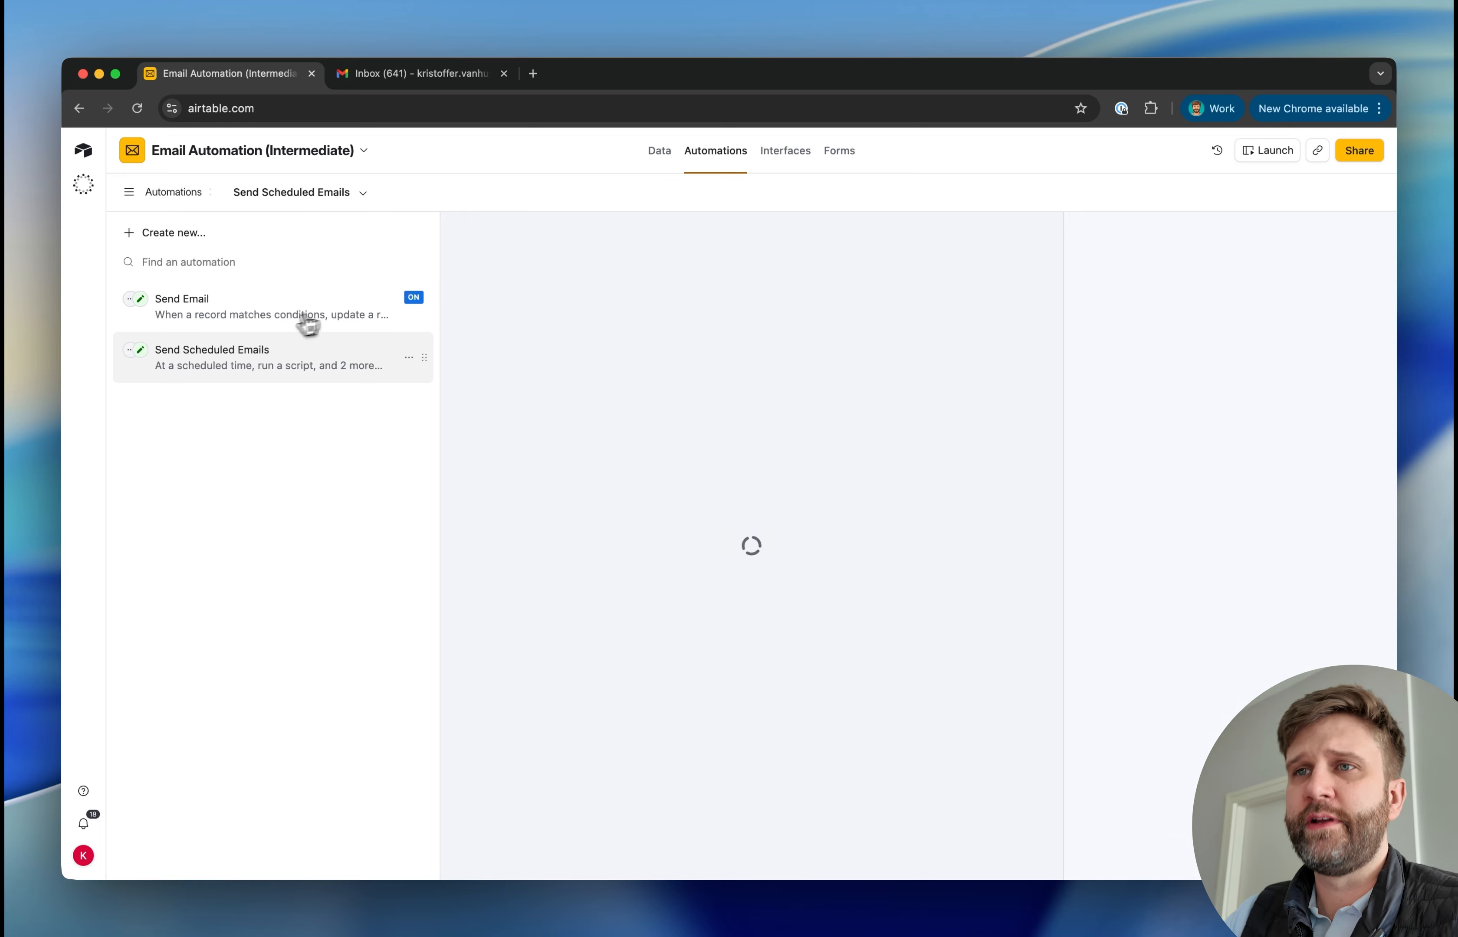
{"action": "left_click", "coordinate": [165, 236]}
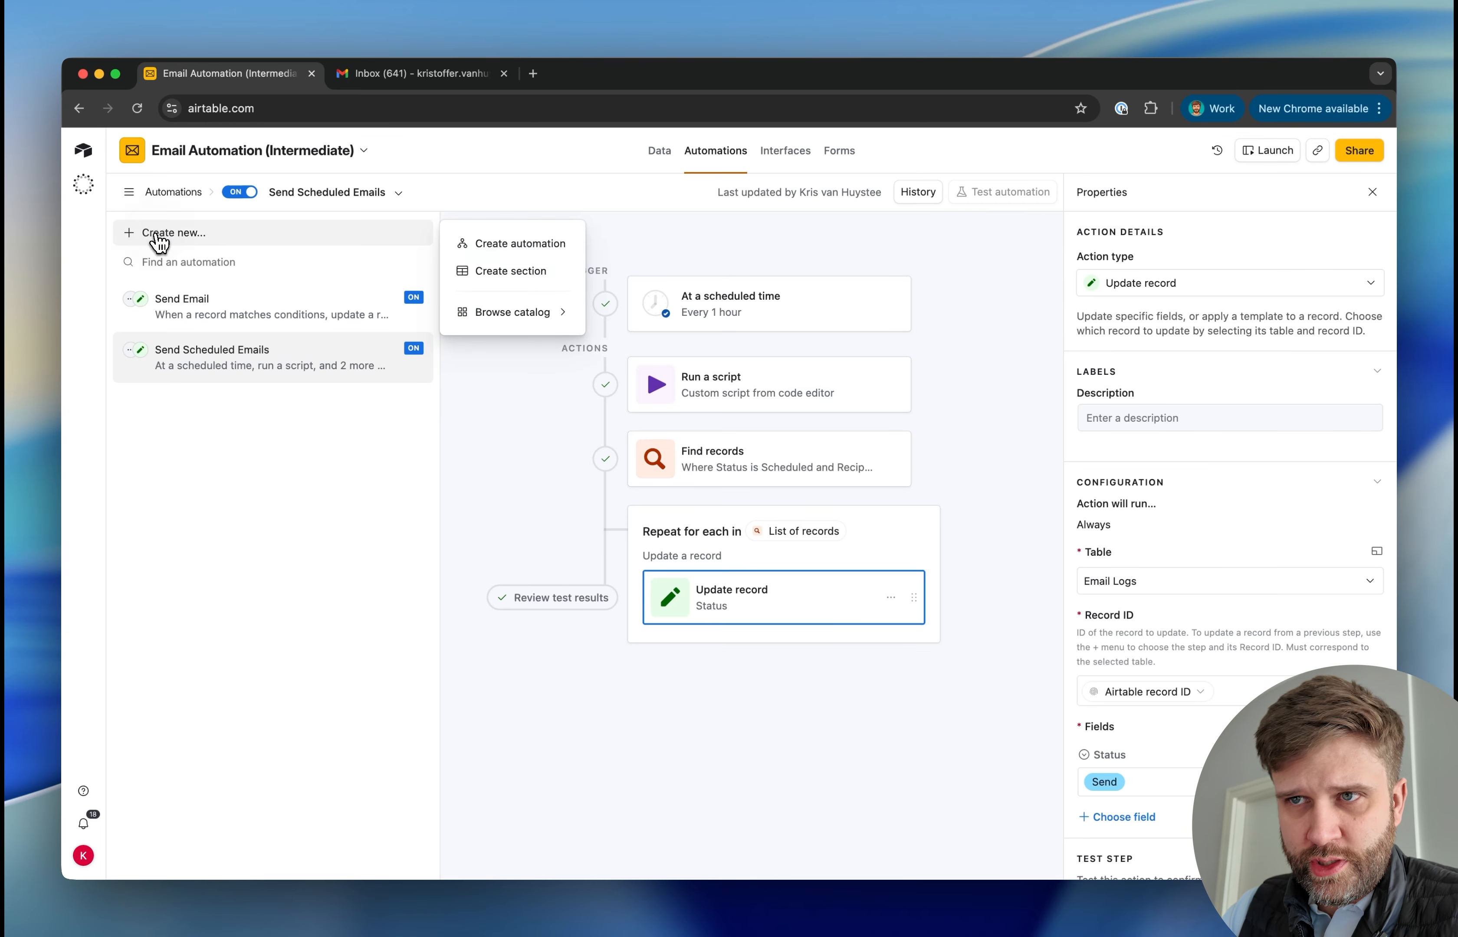
{"action": "left_click", "coordinate": [530, 241]}
{"action": "left_click", "coordinate": [894, 304]}
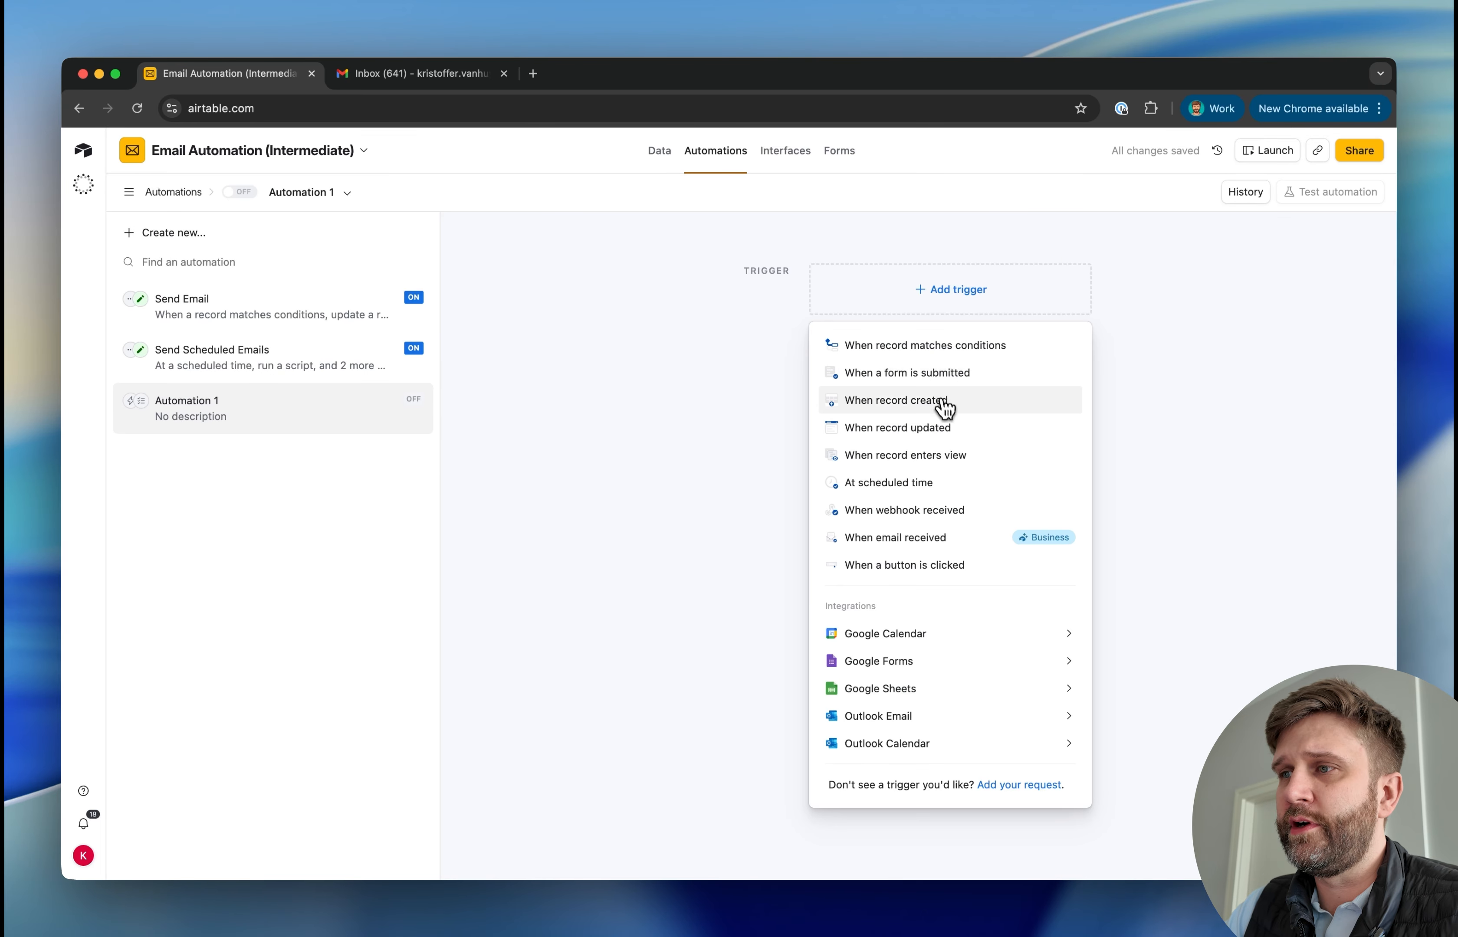
{"action": "left_click", "coordinate": [945, 404]}
{"action": "left_click", "coordinate": [1165, 420]}
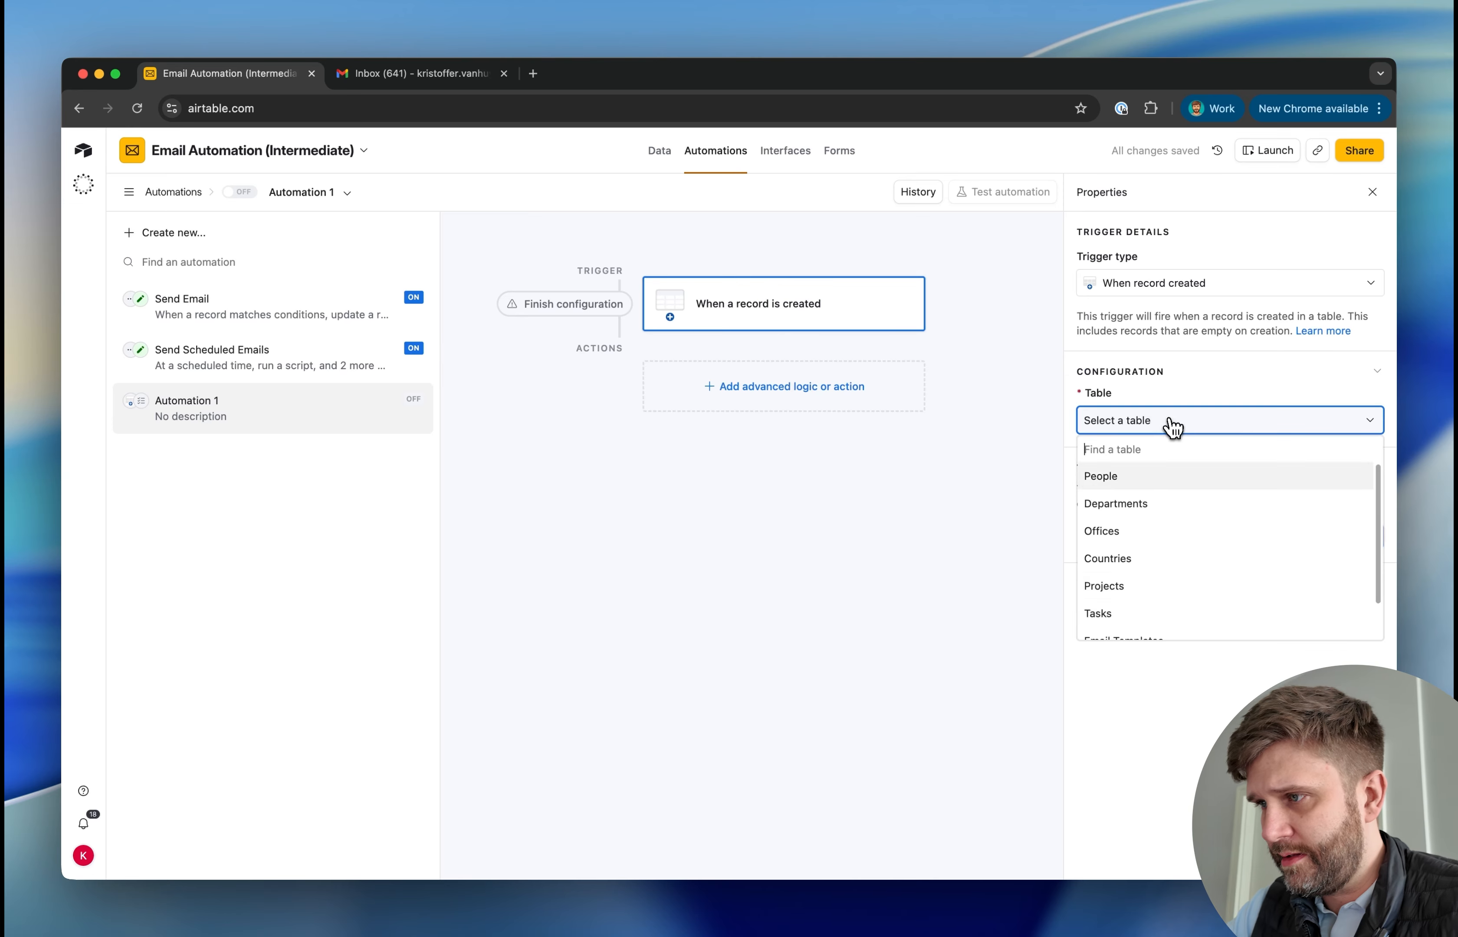
{"action": "left_click", "coordinate": [1188, 480]}
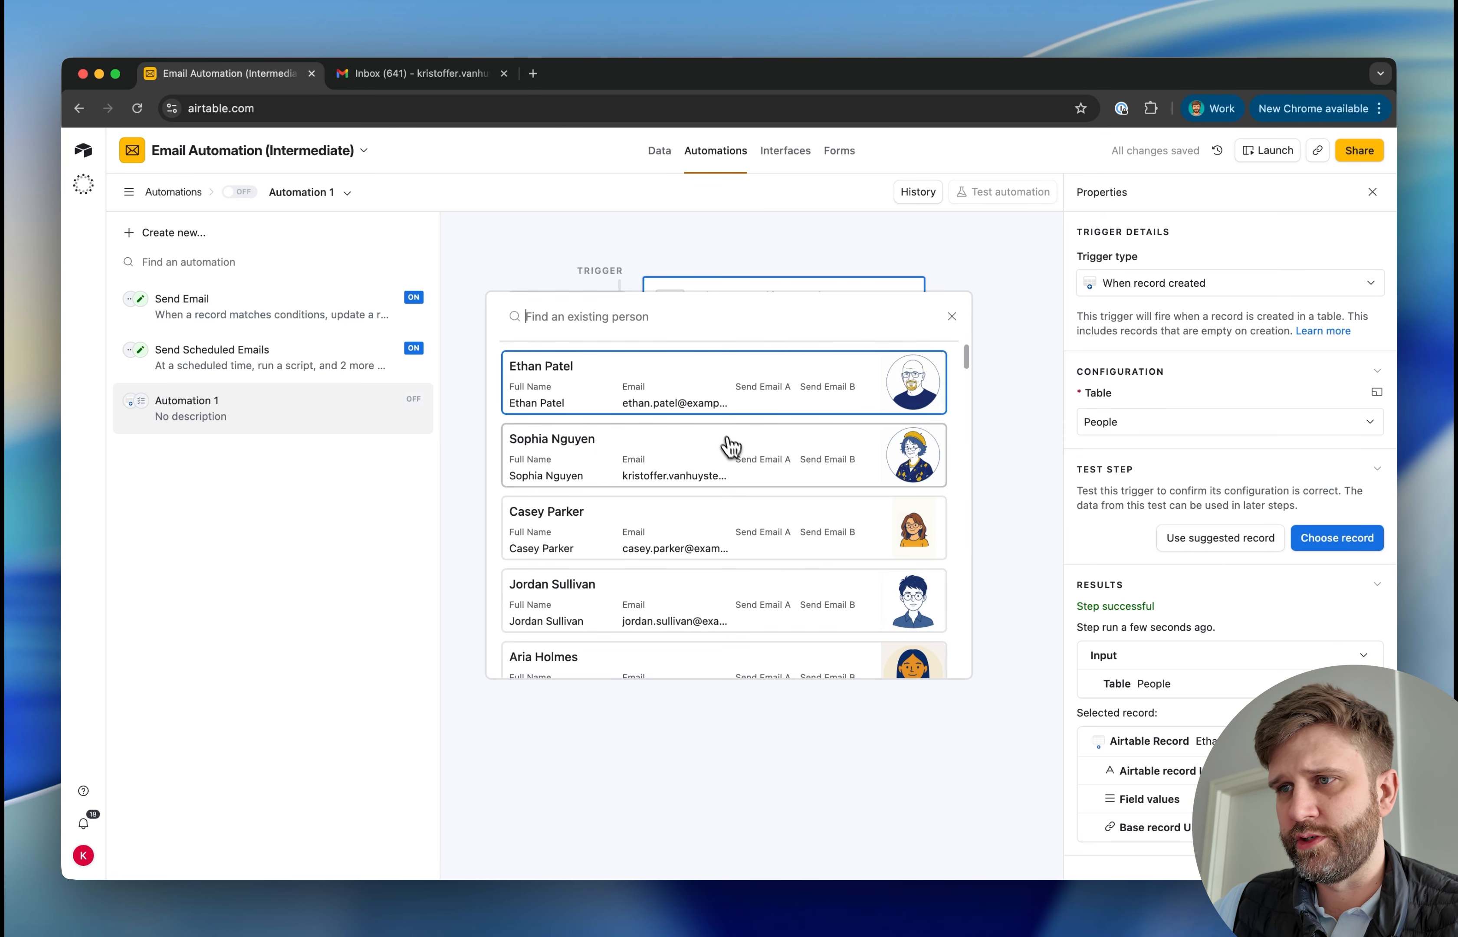
{"action": "left_click", "coordinate": [731, 447]}
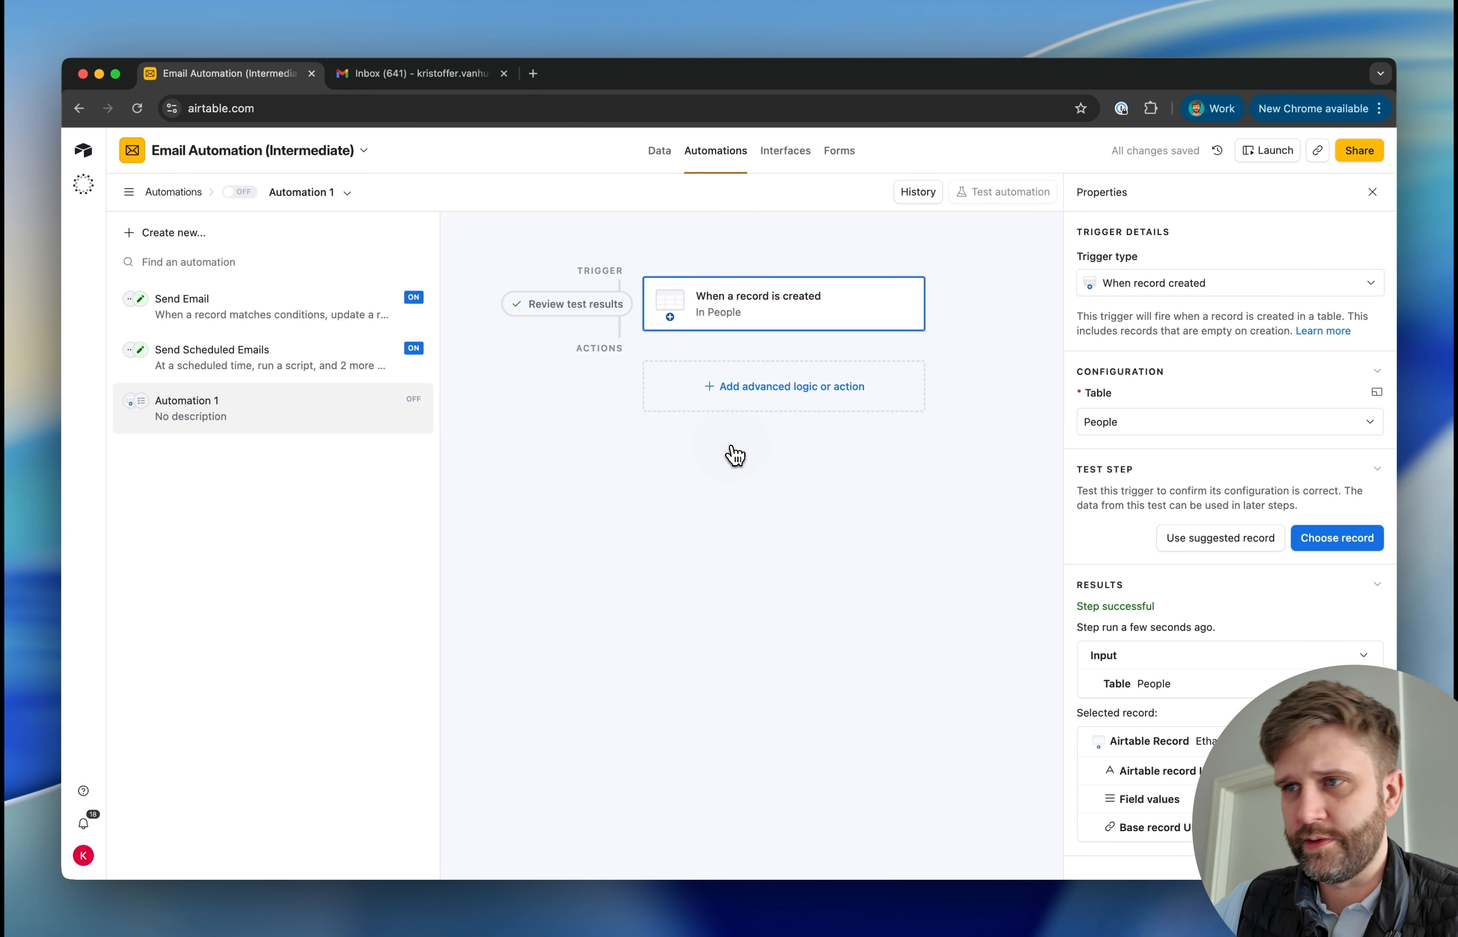
Add a Create record action after the automation's trigger
{"action": "left_click", "coordinate": [723, 402]}
{"action": "scroll", "coordinate": [760, 505], "scroll_direction": "down", "scroll_amount": 2}
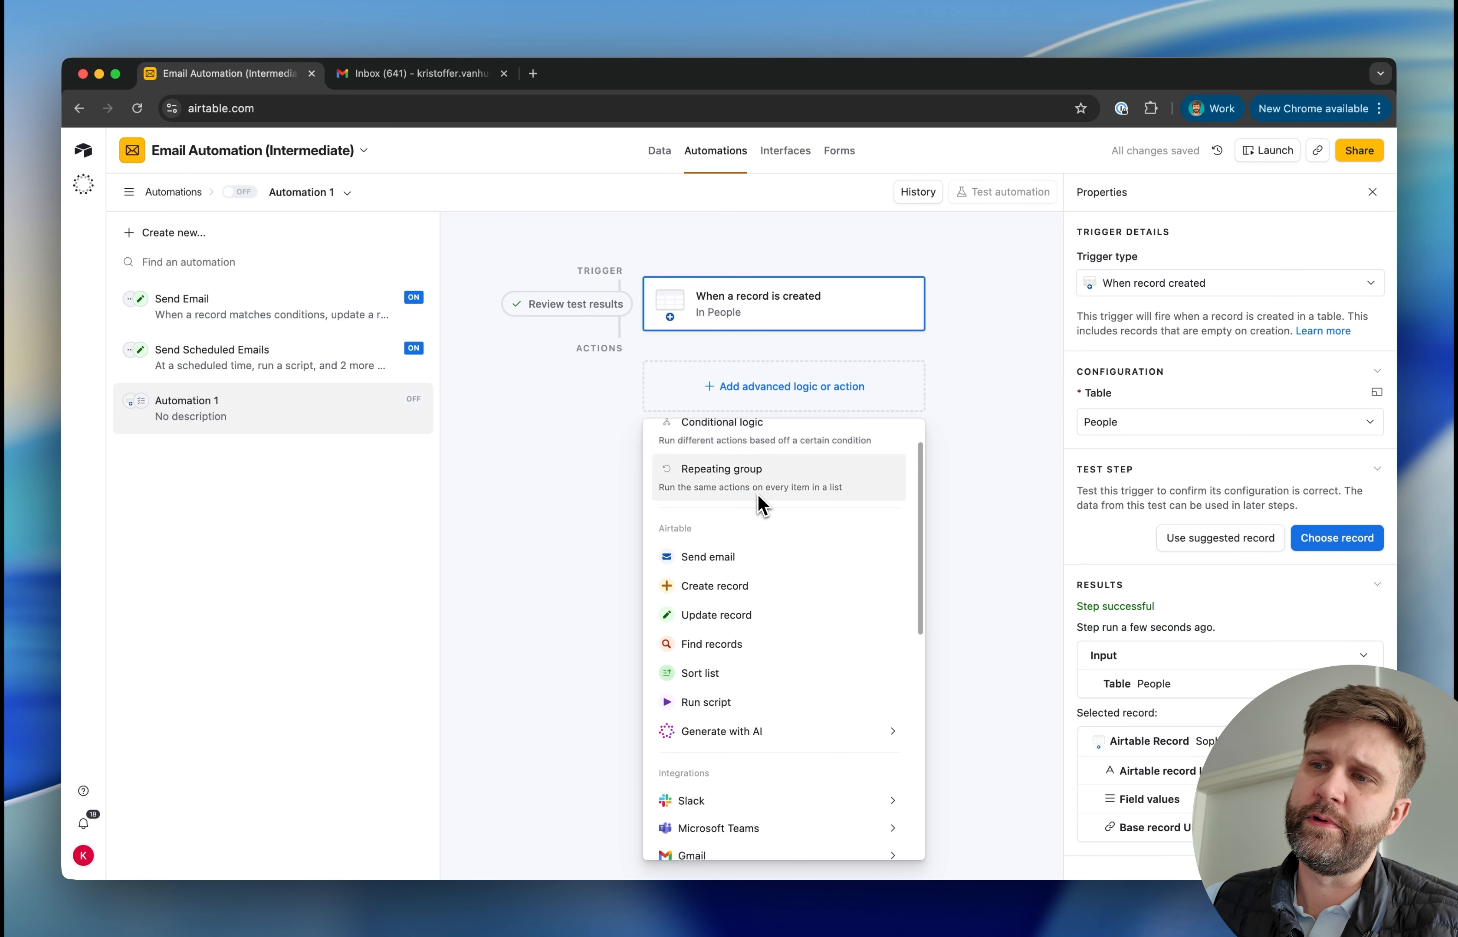
{"action": "left_click", "coordinate": [775, 586]}
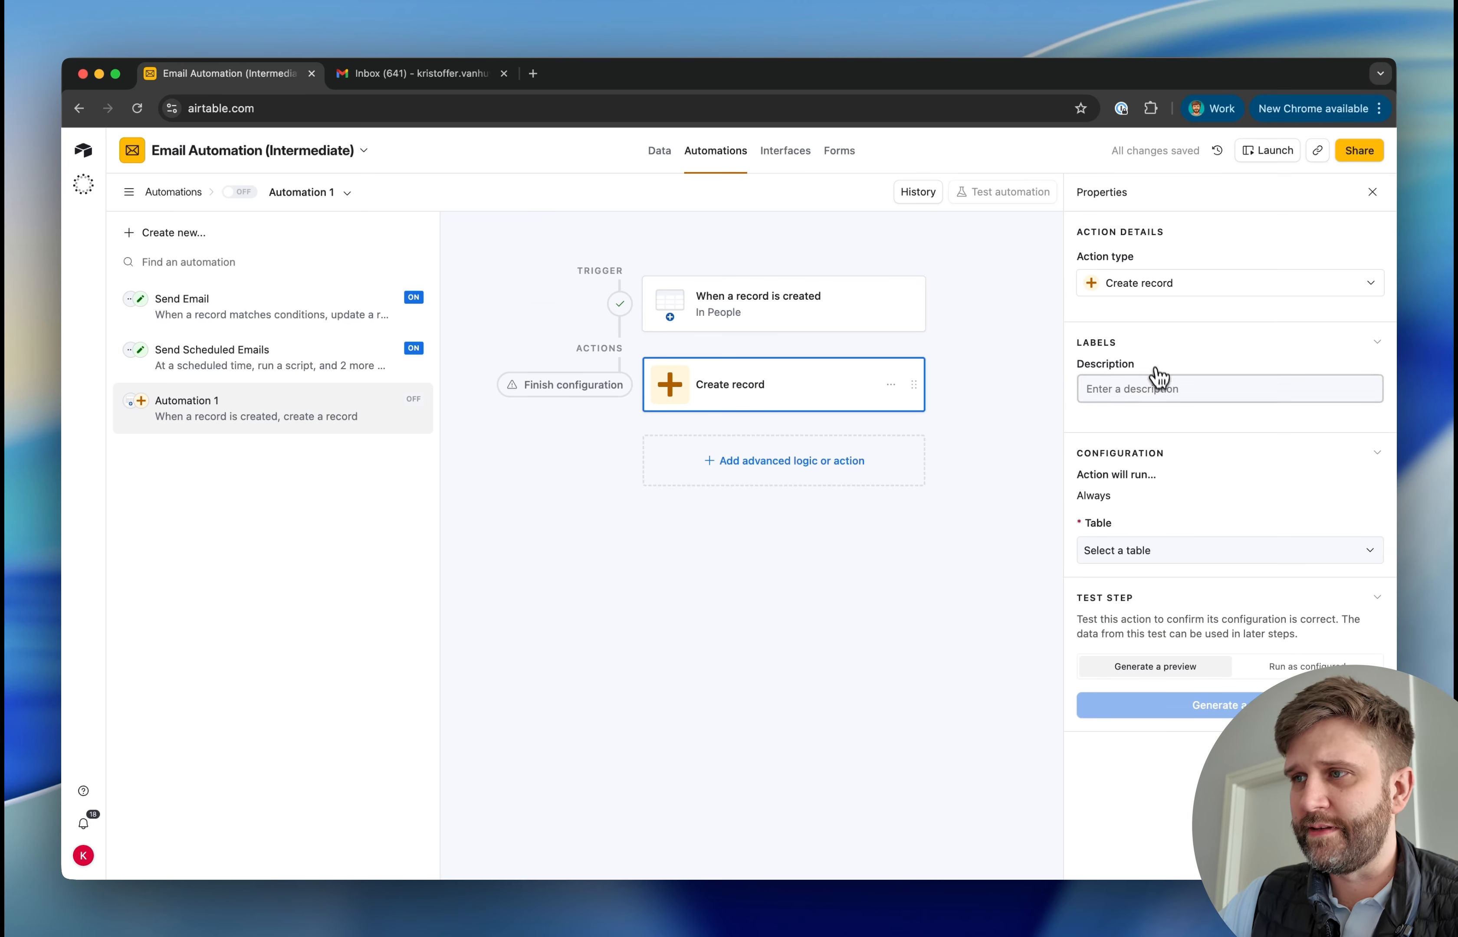
{"action": "left_click", "coordinate": [1178, 553]}
{"action": "left_click", "coordinate": [974, 630]}
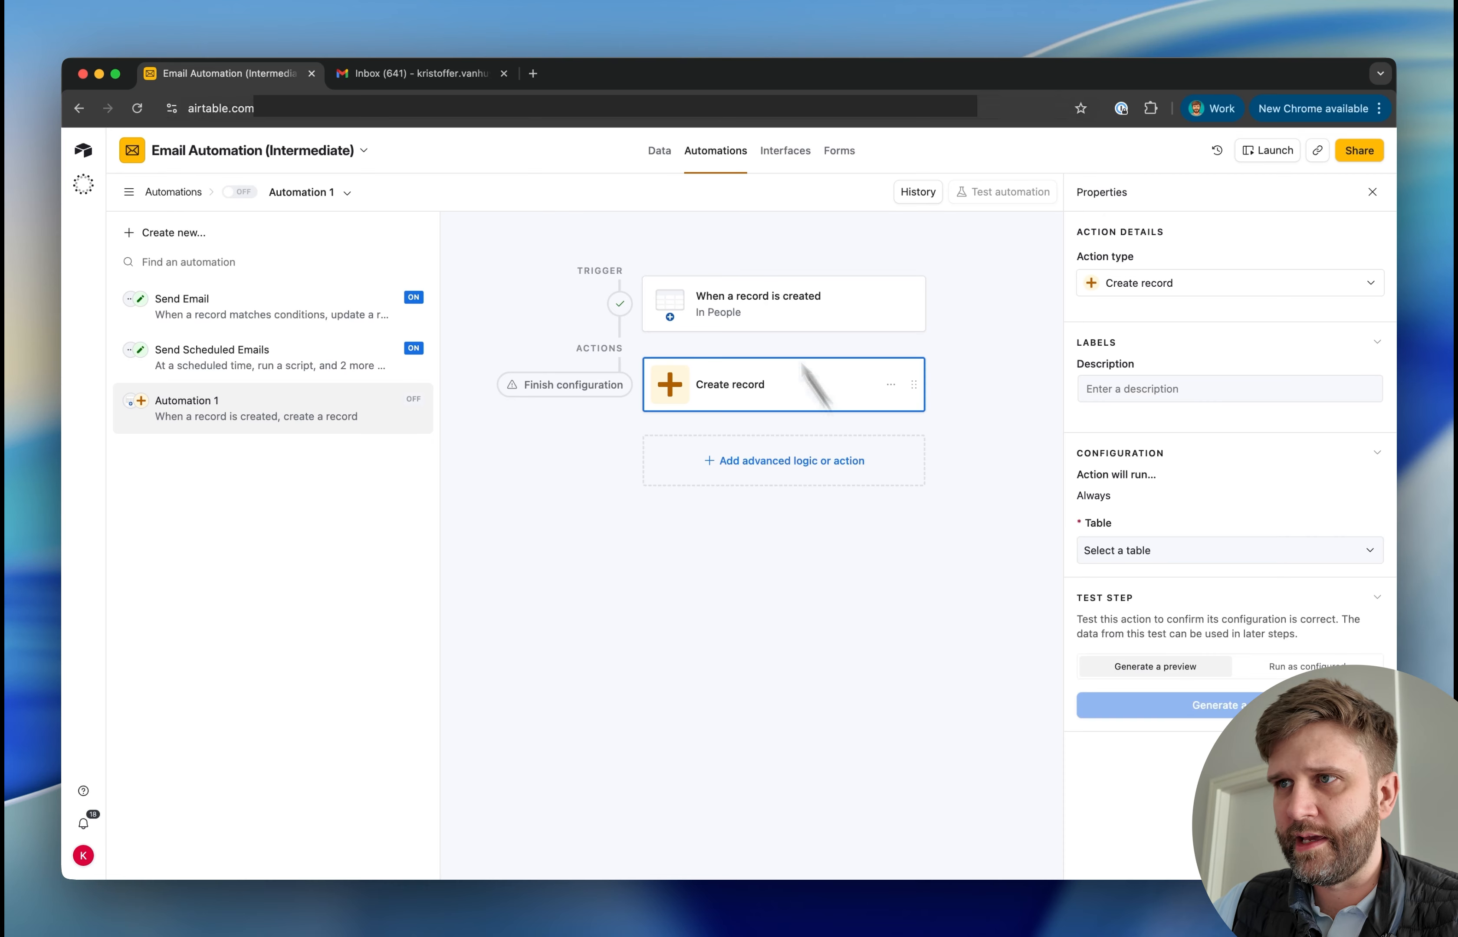
Add a Welcome Email record to the Email Templates table with the subject line "Welcome to the company"
{"action": "left_click", "coordinate": [657, 152]}
{"action": "left_click", "coordinate": [202, 409]}
{"action": "type", "text": "O"}
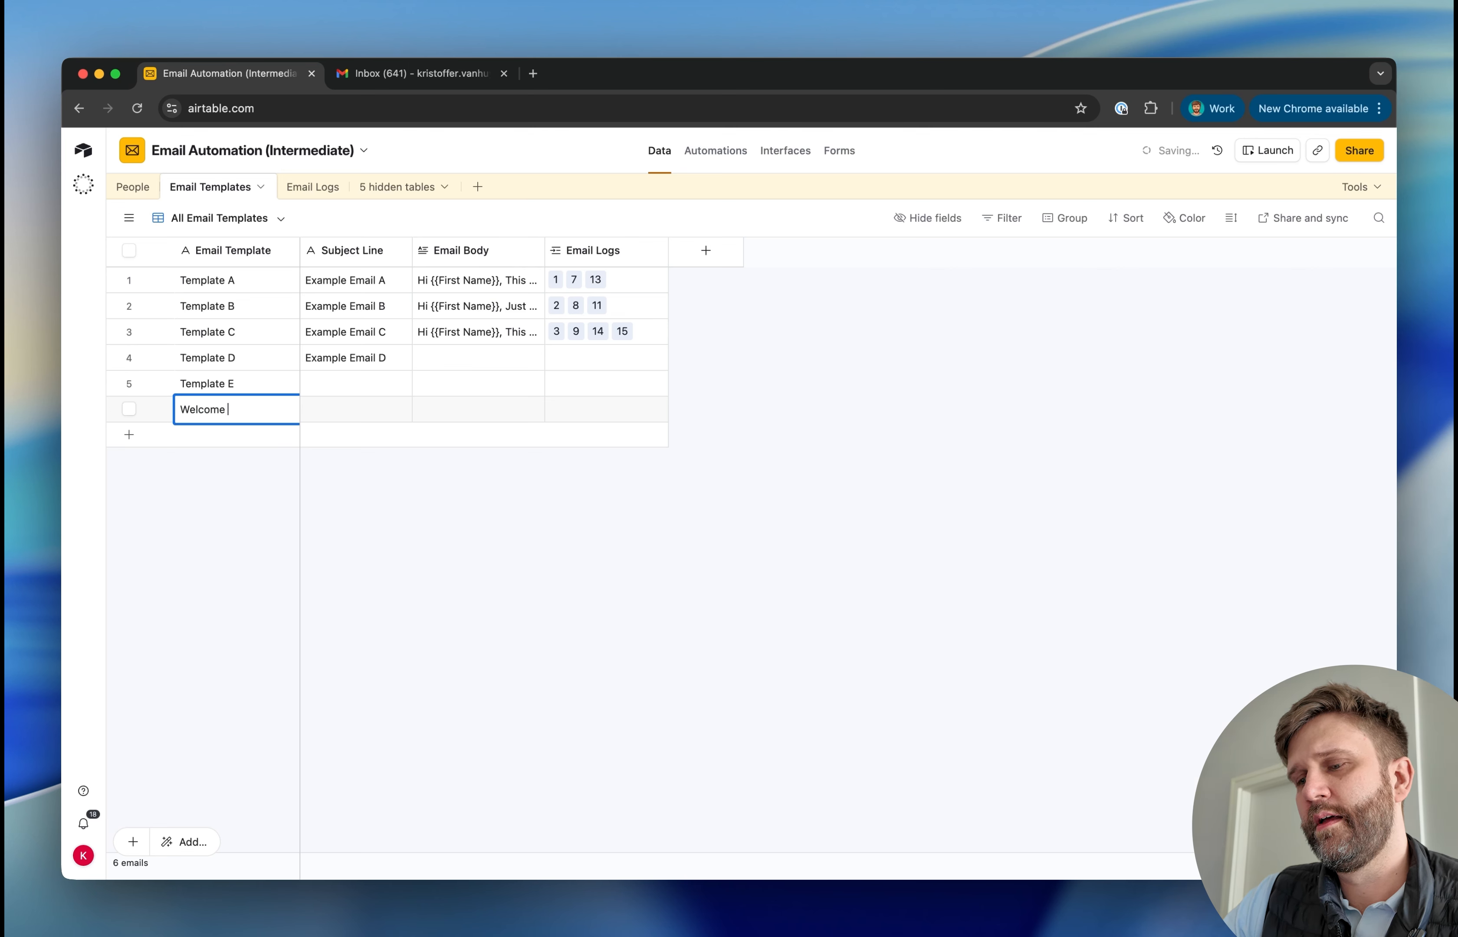
{"action": "left_click", "coordinate": [361, 413]}
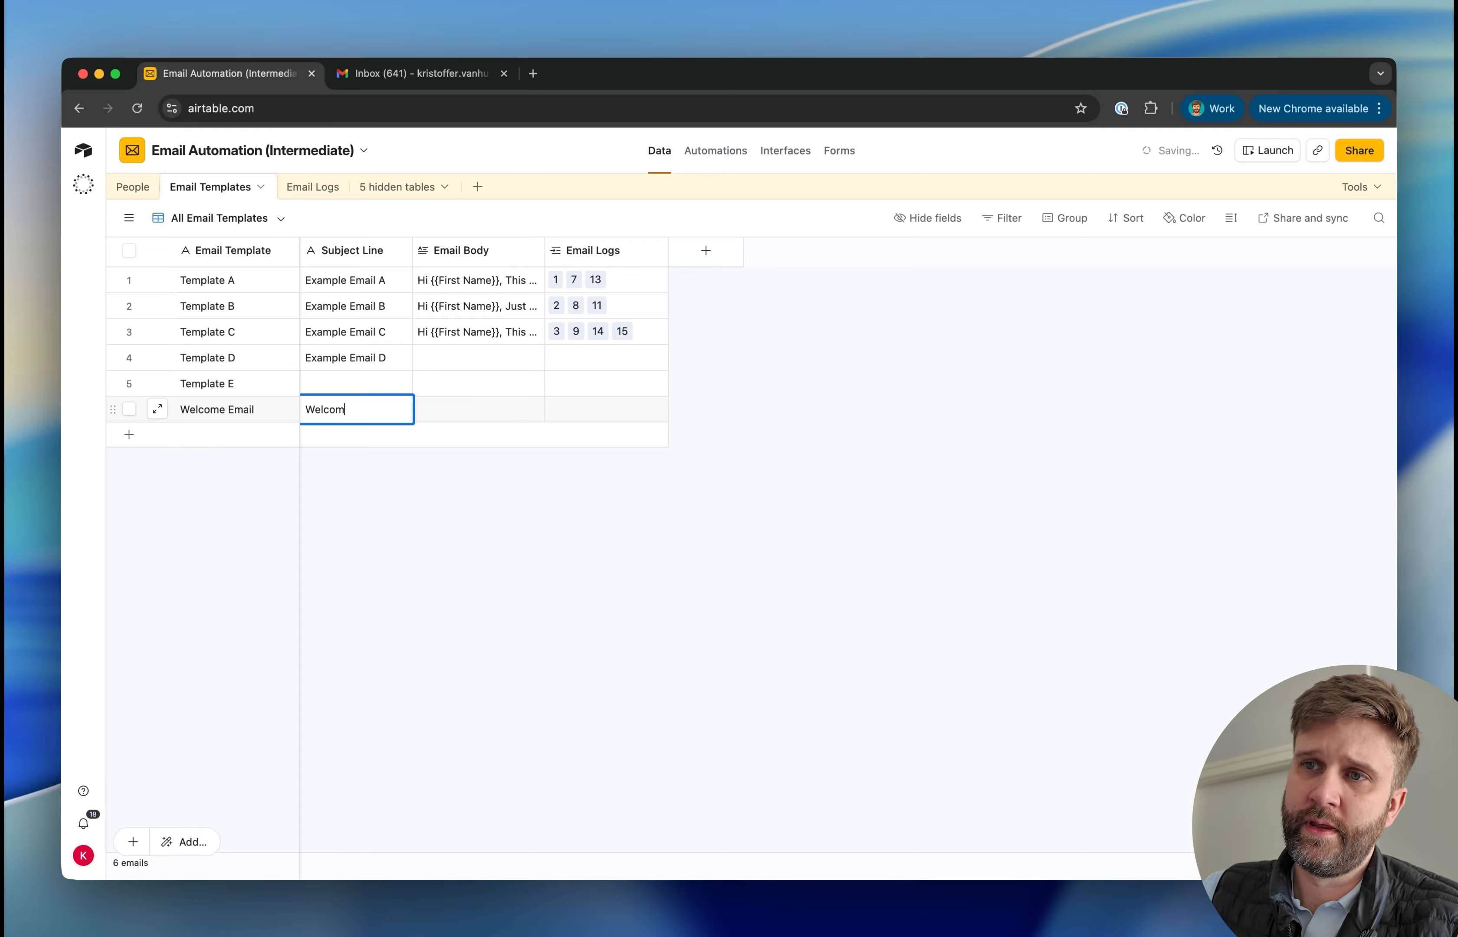
{"action": "type", "text": "Welcome to the compa"}
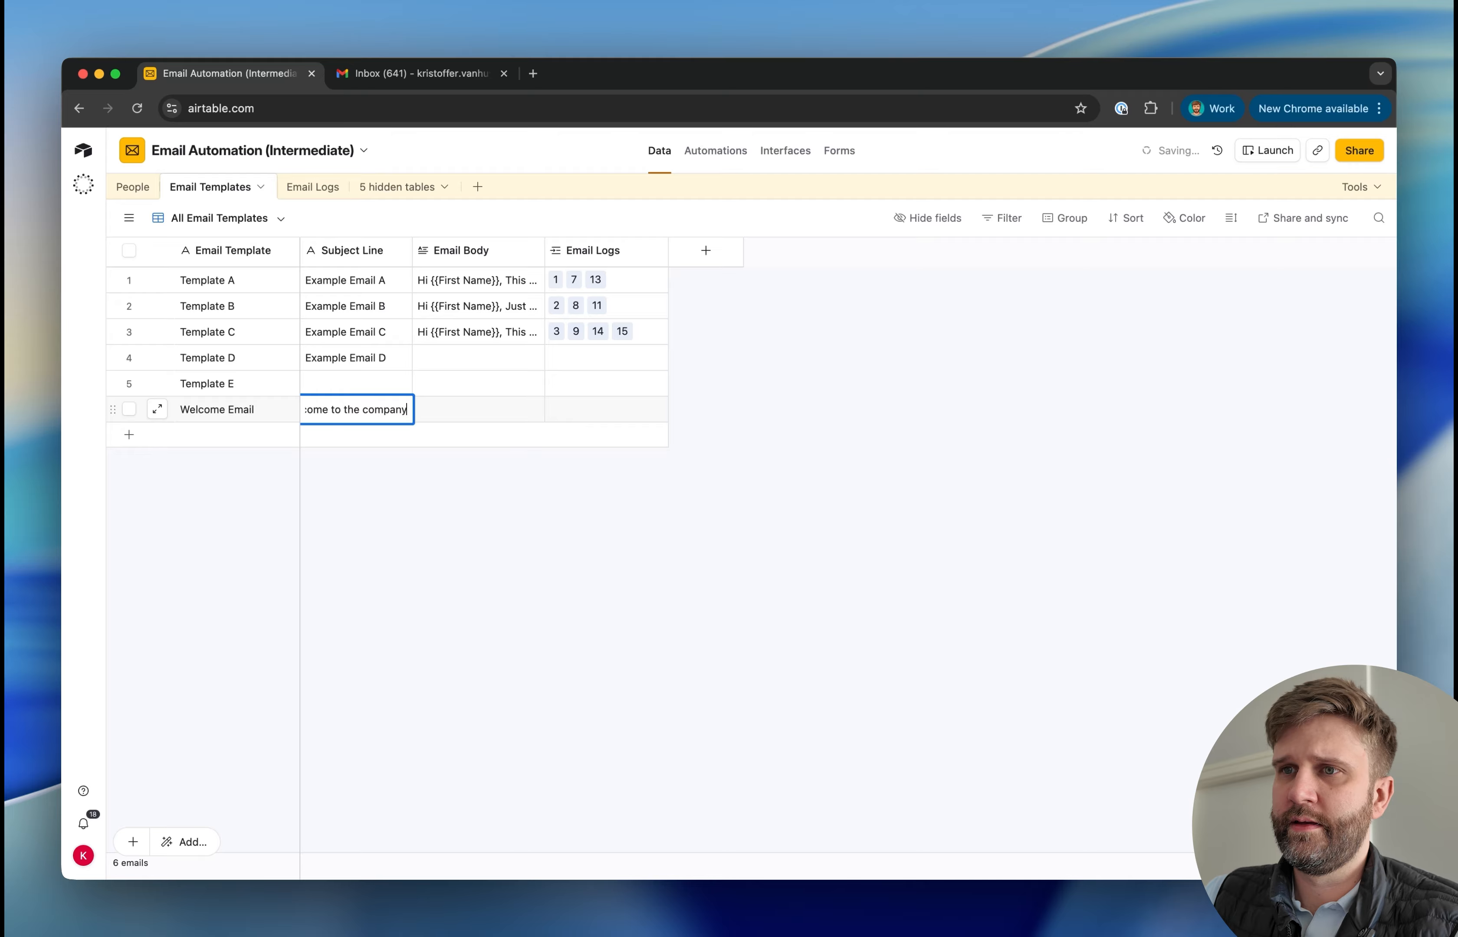
Copy Template C's email body into the Email Body field of the Welcome Email template
{"action": "left_click", "coordinate": [492, 328]}
{"action": "key", "text": "cmd+c"}
{"action": "left_click", "coordinate": [476, 411]}
{"action": "double_click", "coordinate": [476, 409]}
{"action": "key", "text": "cmd+v"}
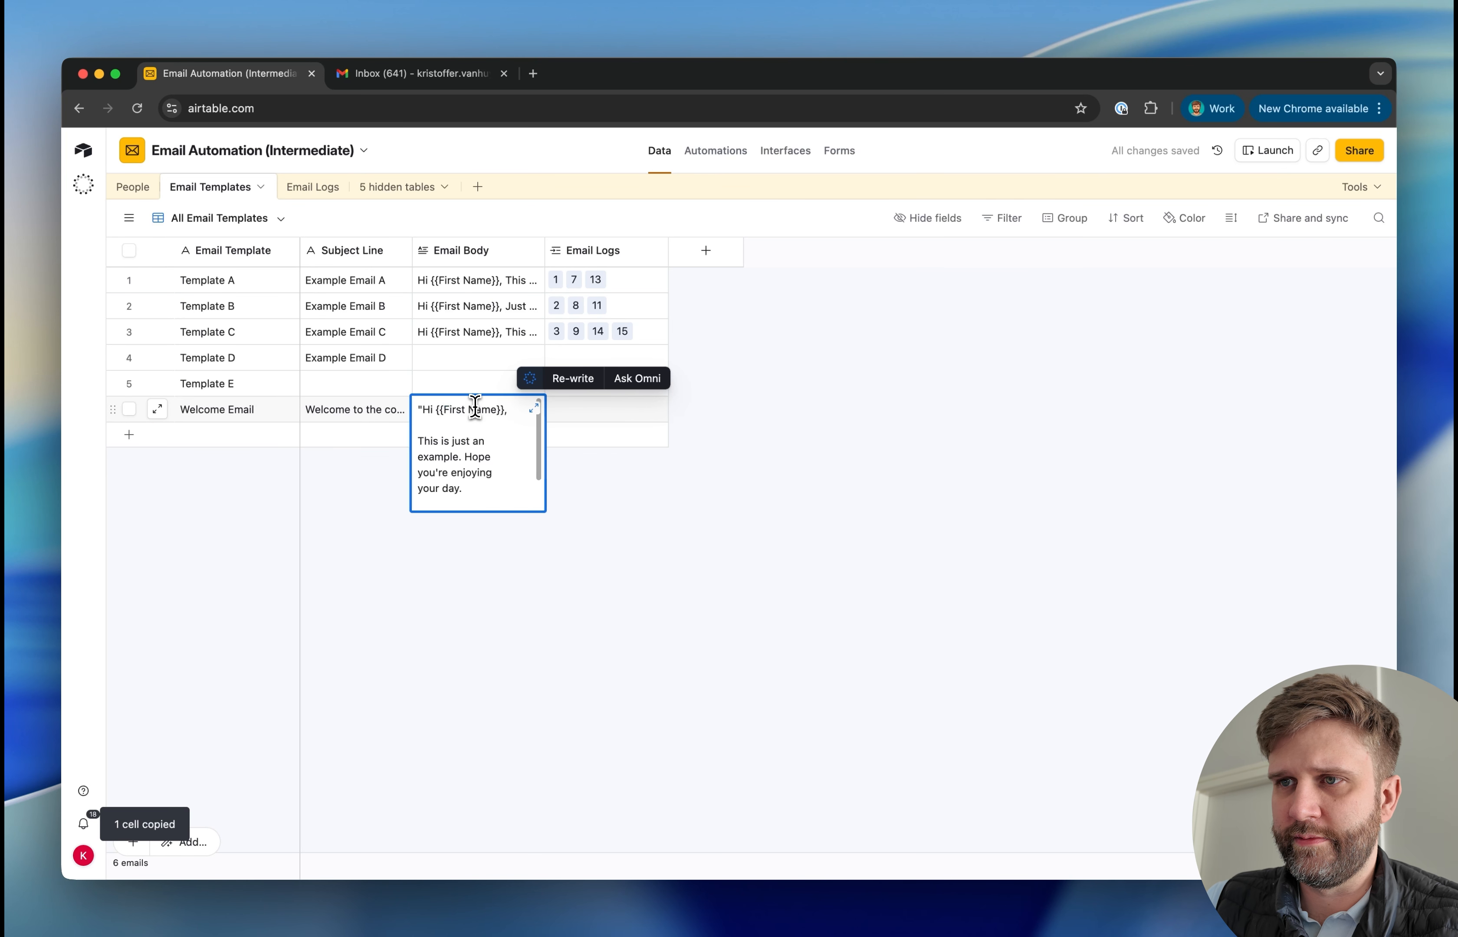
Remove the opening quotation mark from the Welcome Email body and replace its message with "Welcome! We're happy to have you here."
{"action": "left_click", "coordinate": [422, 409]}
{"action": "key", "text": "BackSpace"}
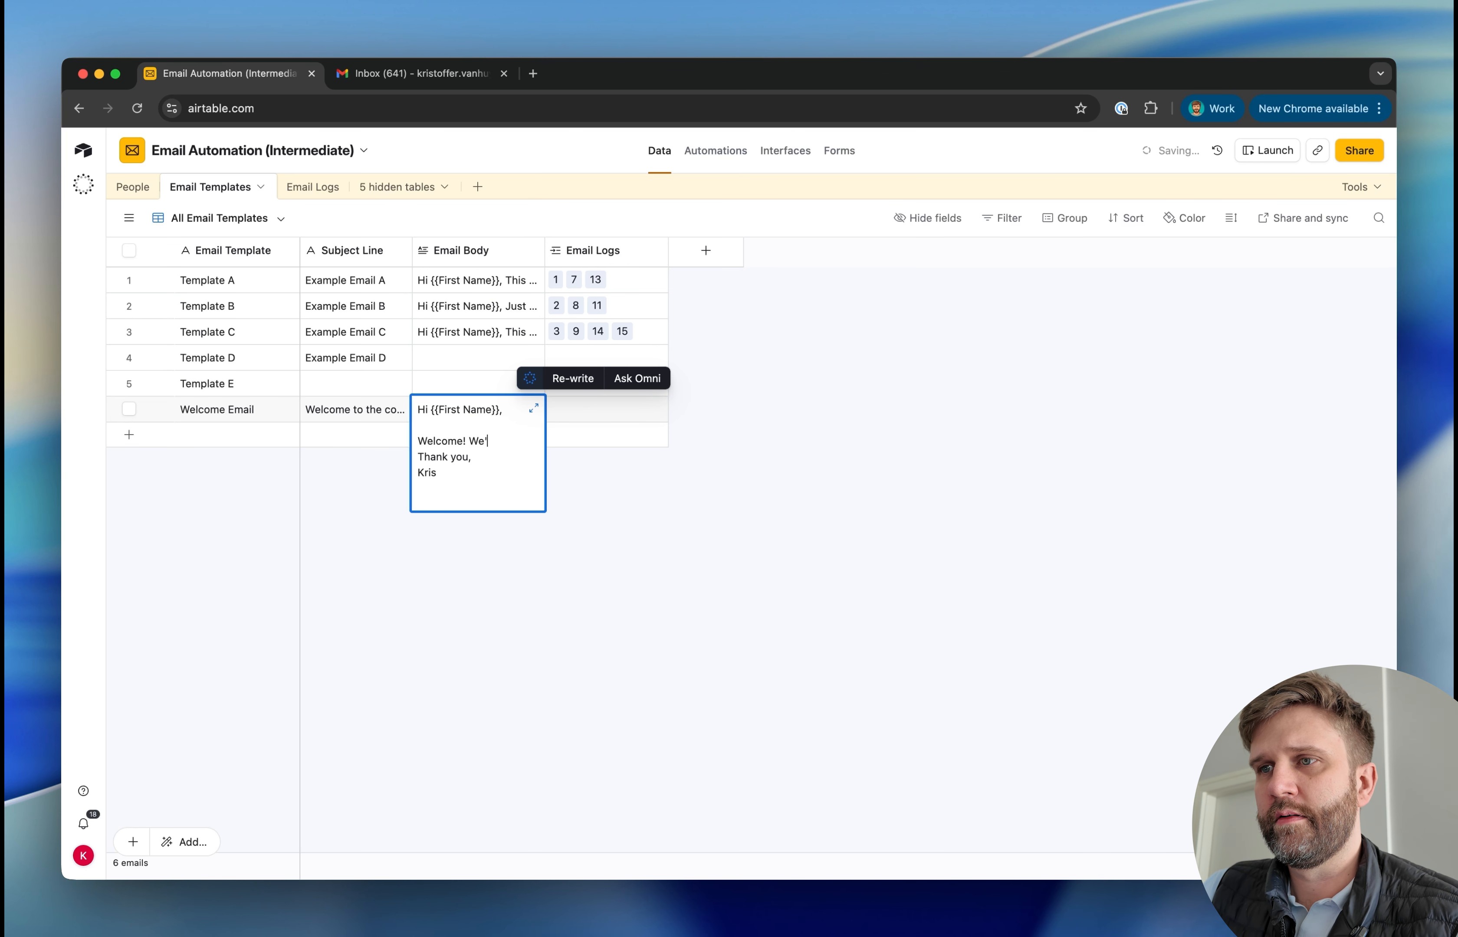
{"action": "type", "text": "py to have "}
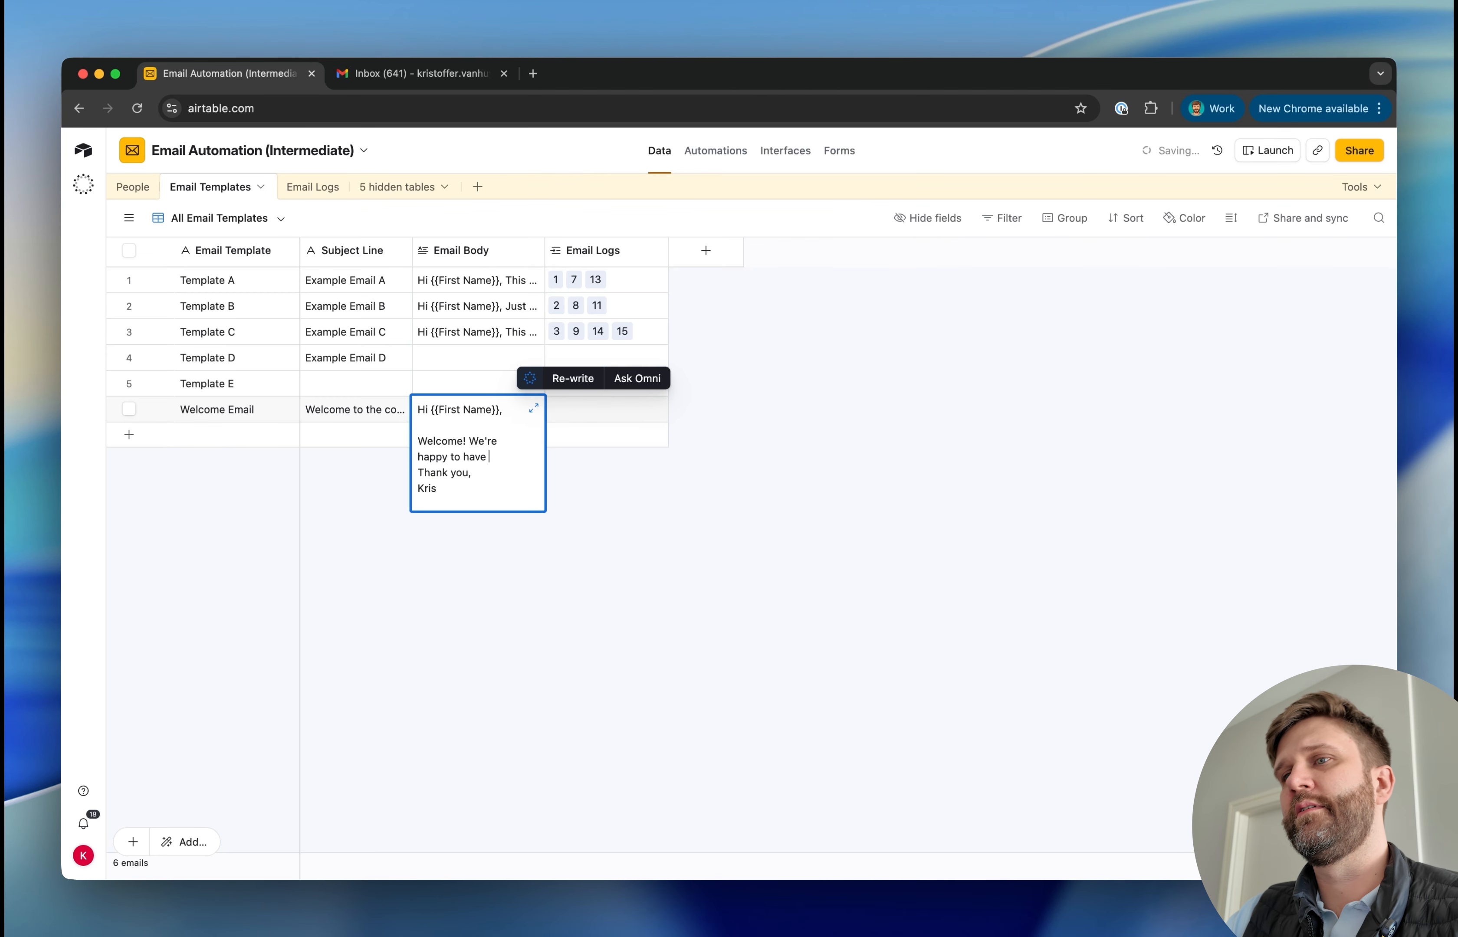
{"action": "type", "text": "you here."}
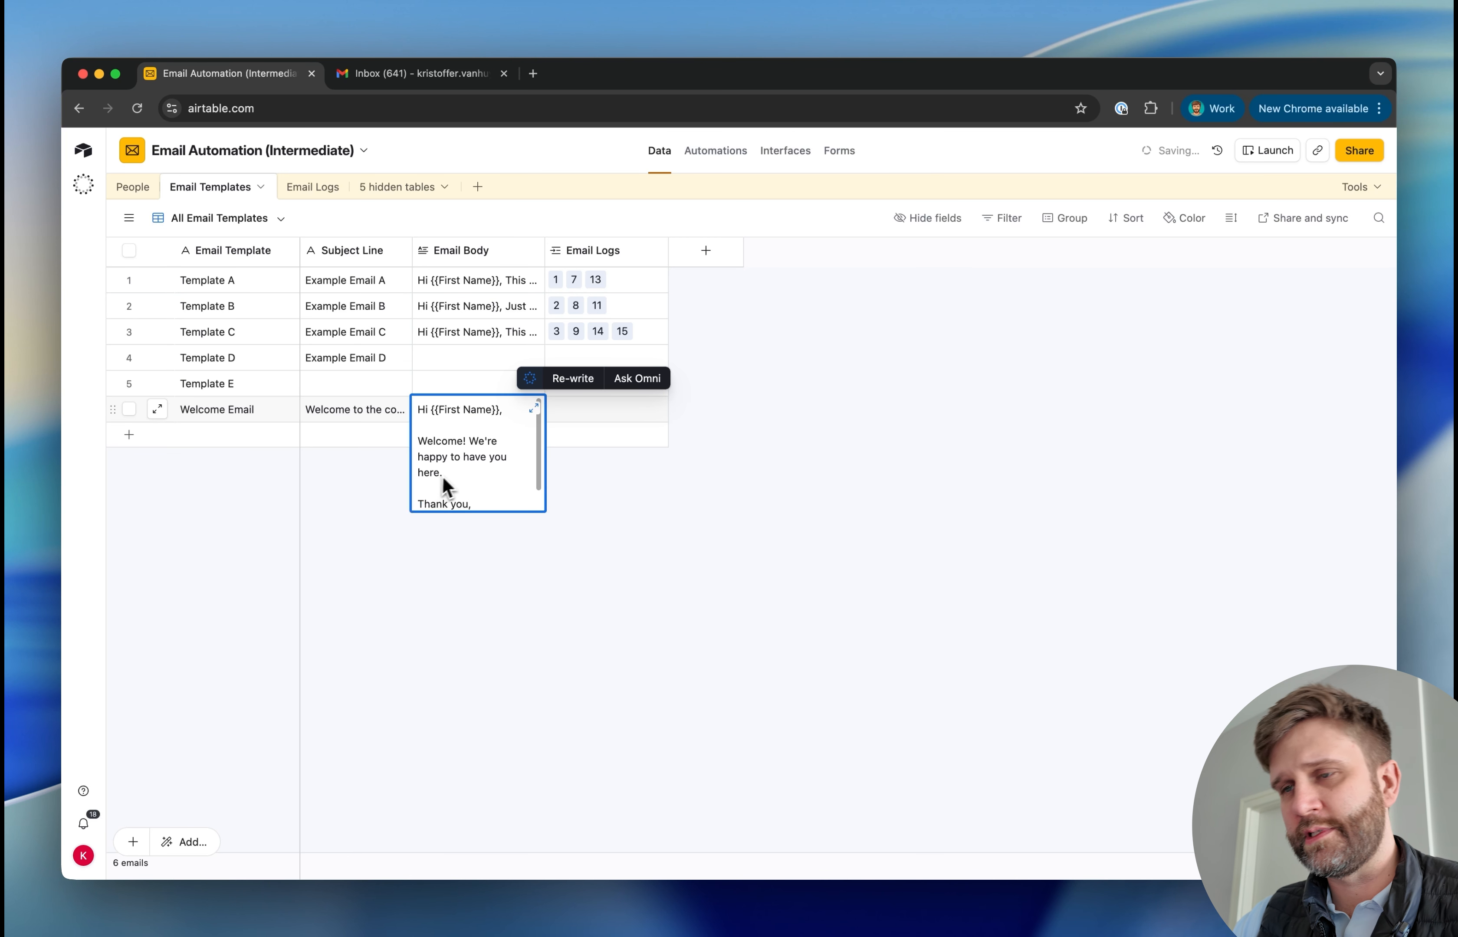
{"action": "left_click", "coordinate": [534, 408]}
{"action": "left_click", "coordinate": [647, 336]}
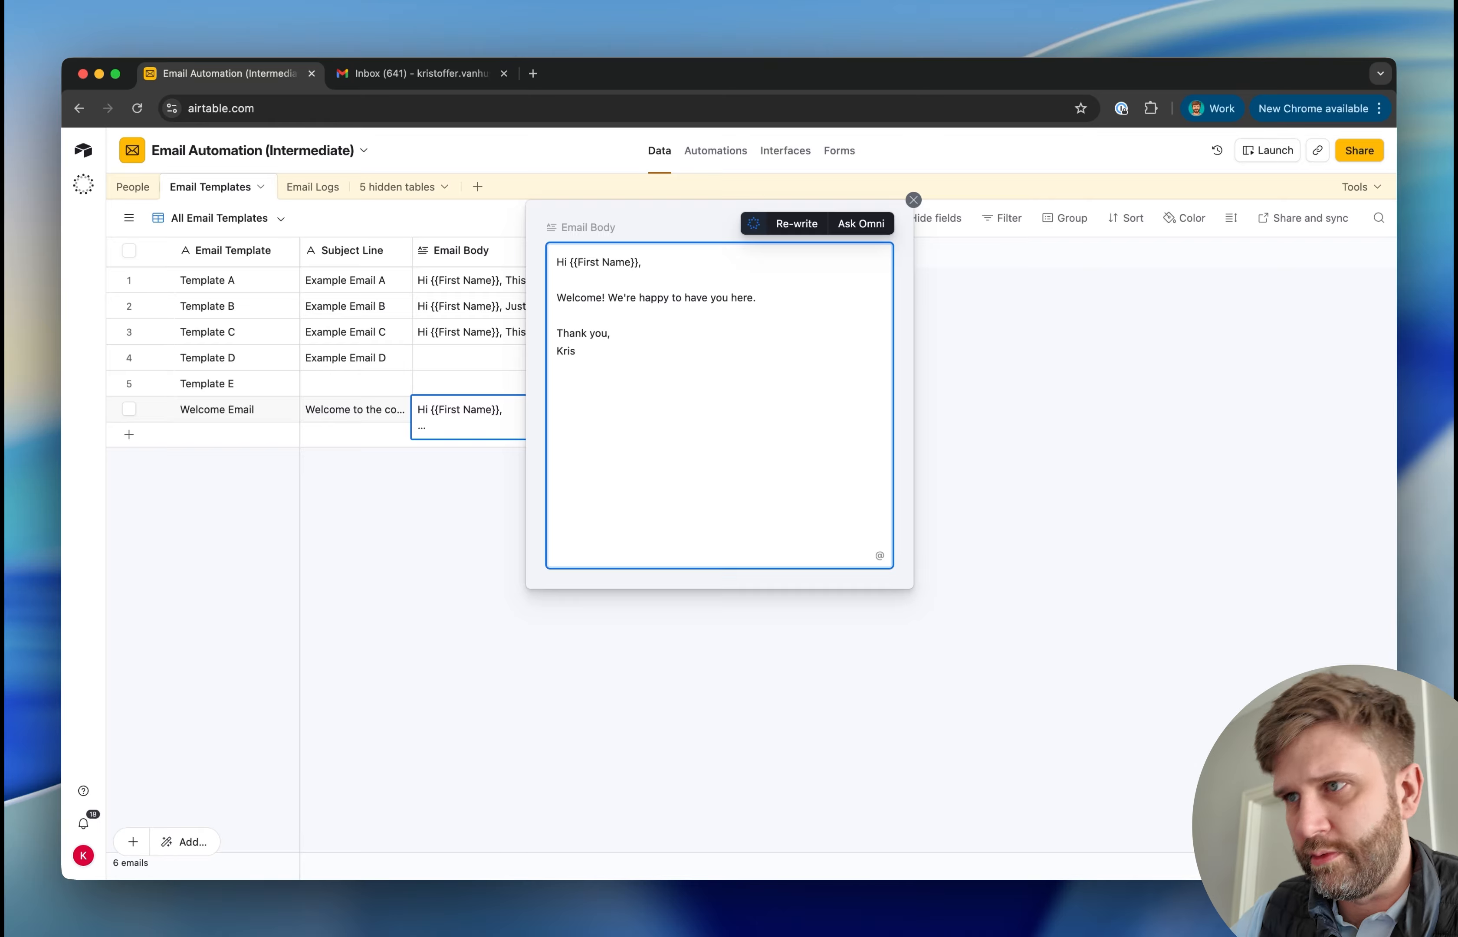
{"action": "key", "text": "Escape"}
Copy the Welcome Email template's name and return to the new automation
{"action": "key", "text": "Left"}
{"action": "key", "text": "Left"}
{"action": "key", "text": "super+c"}
{"action": "left_click", "coordinate": [722, 169]}
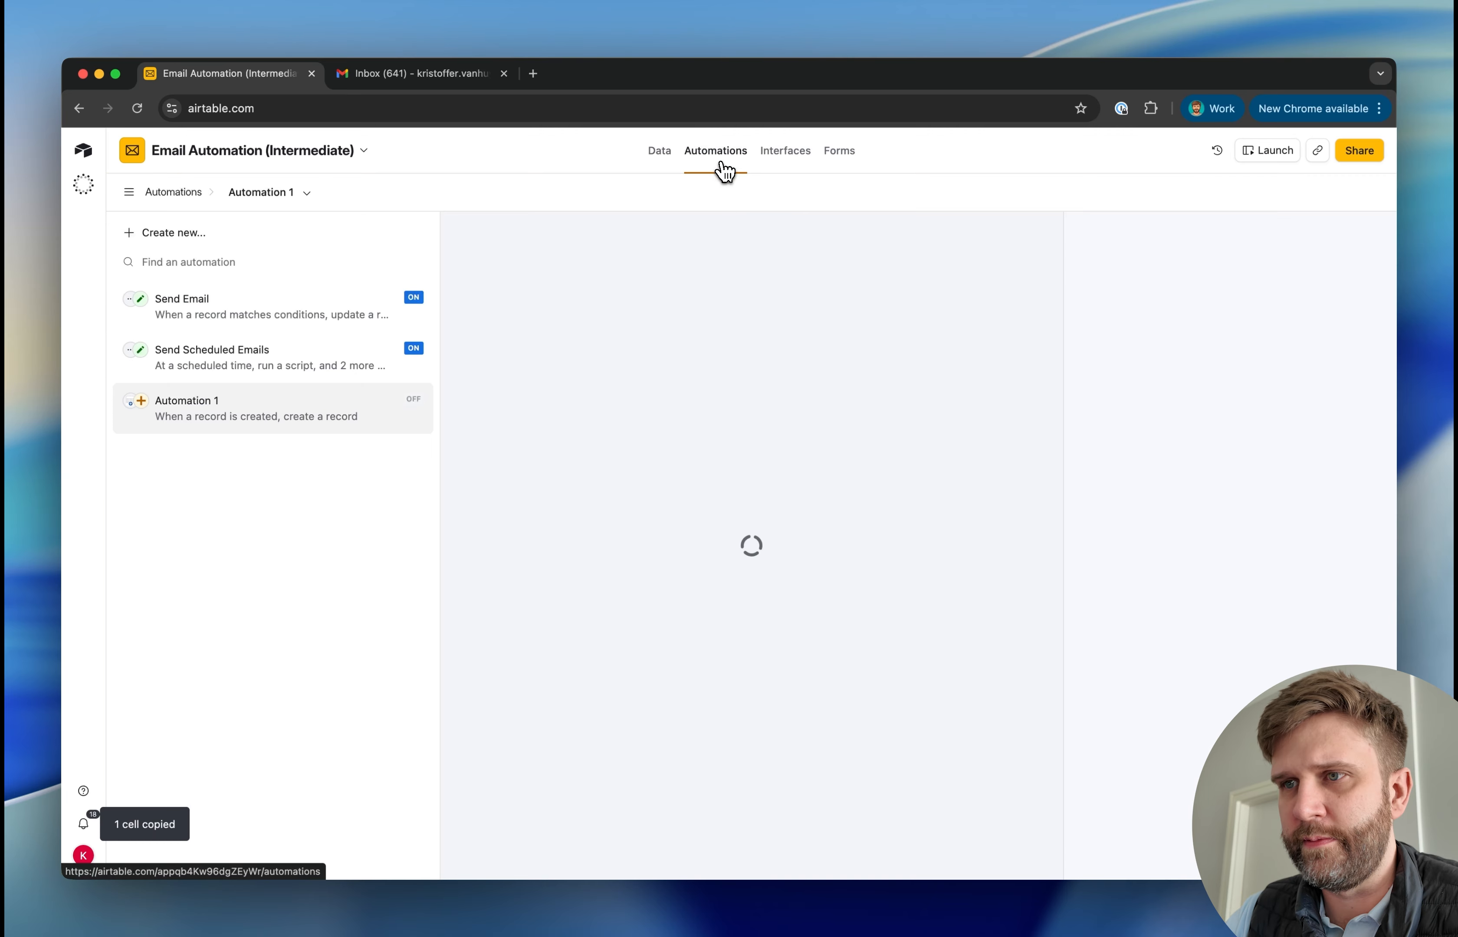
Rename the new automation as "New Person = Trigger Onboarding Emails"
{"action": "left_click", "coordinate": [318, 195]}
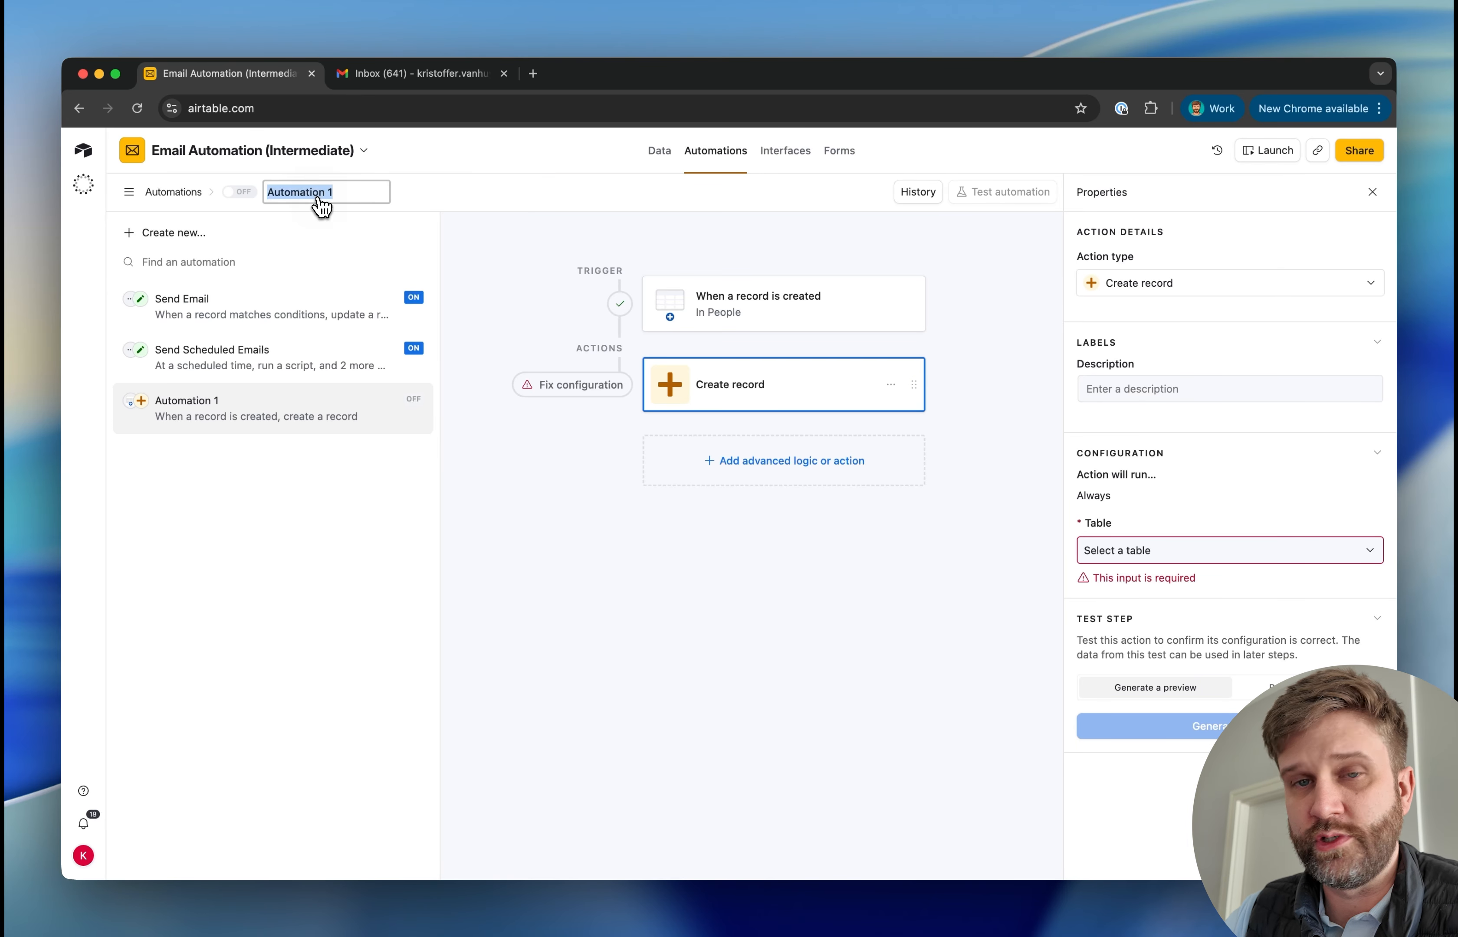
{"action": "type", "text": "New "}
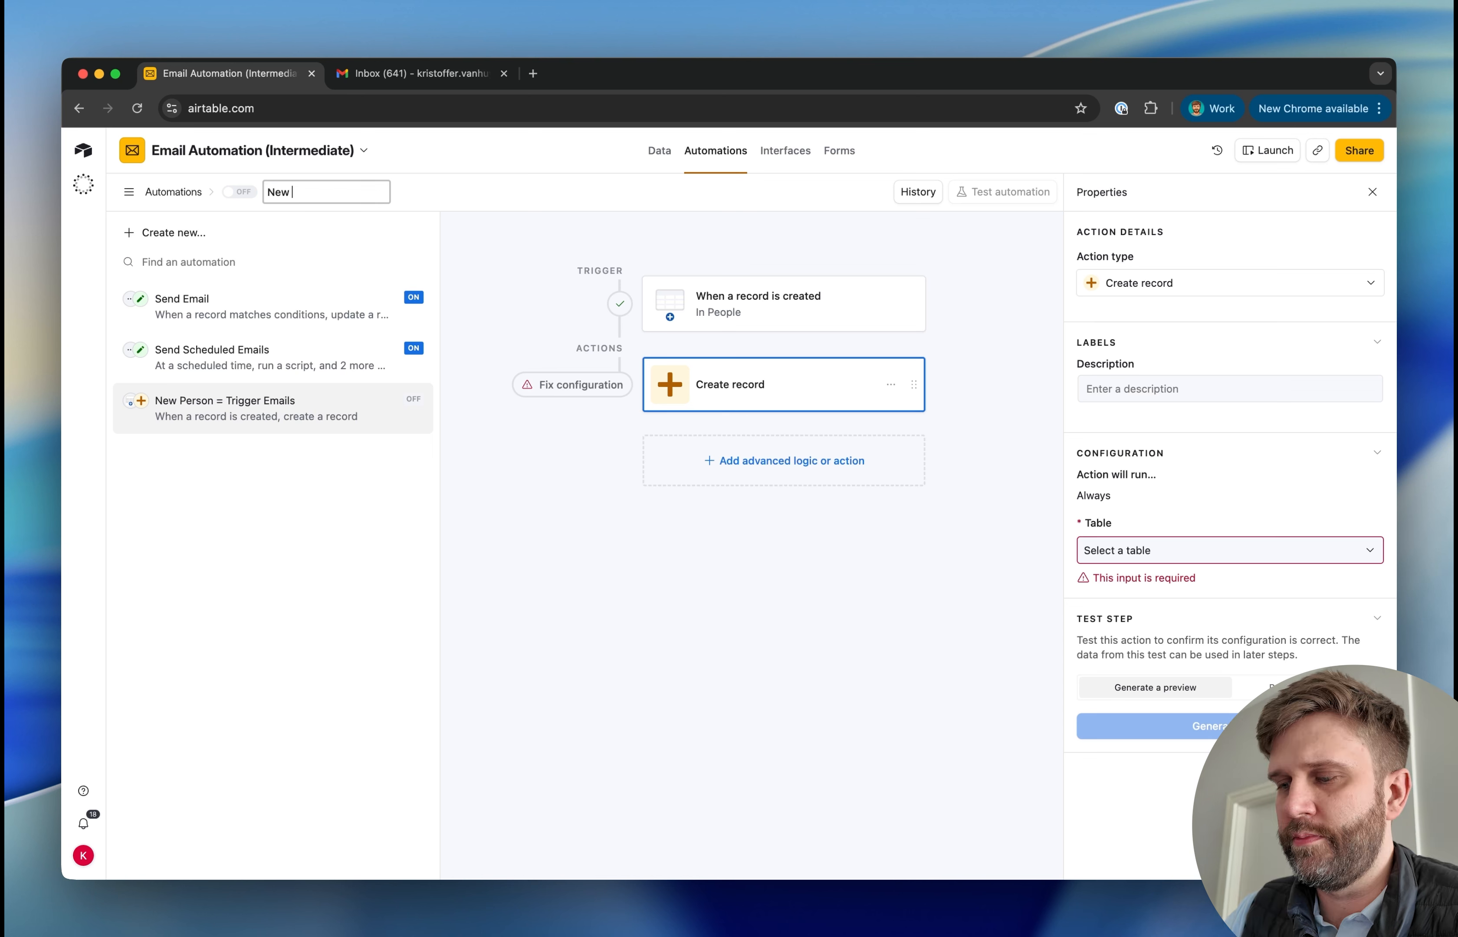
{"action": "type", "text": "Person ="}
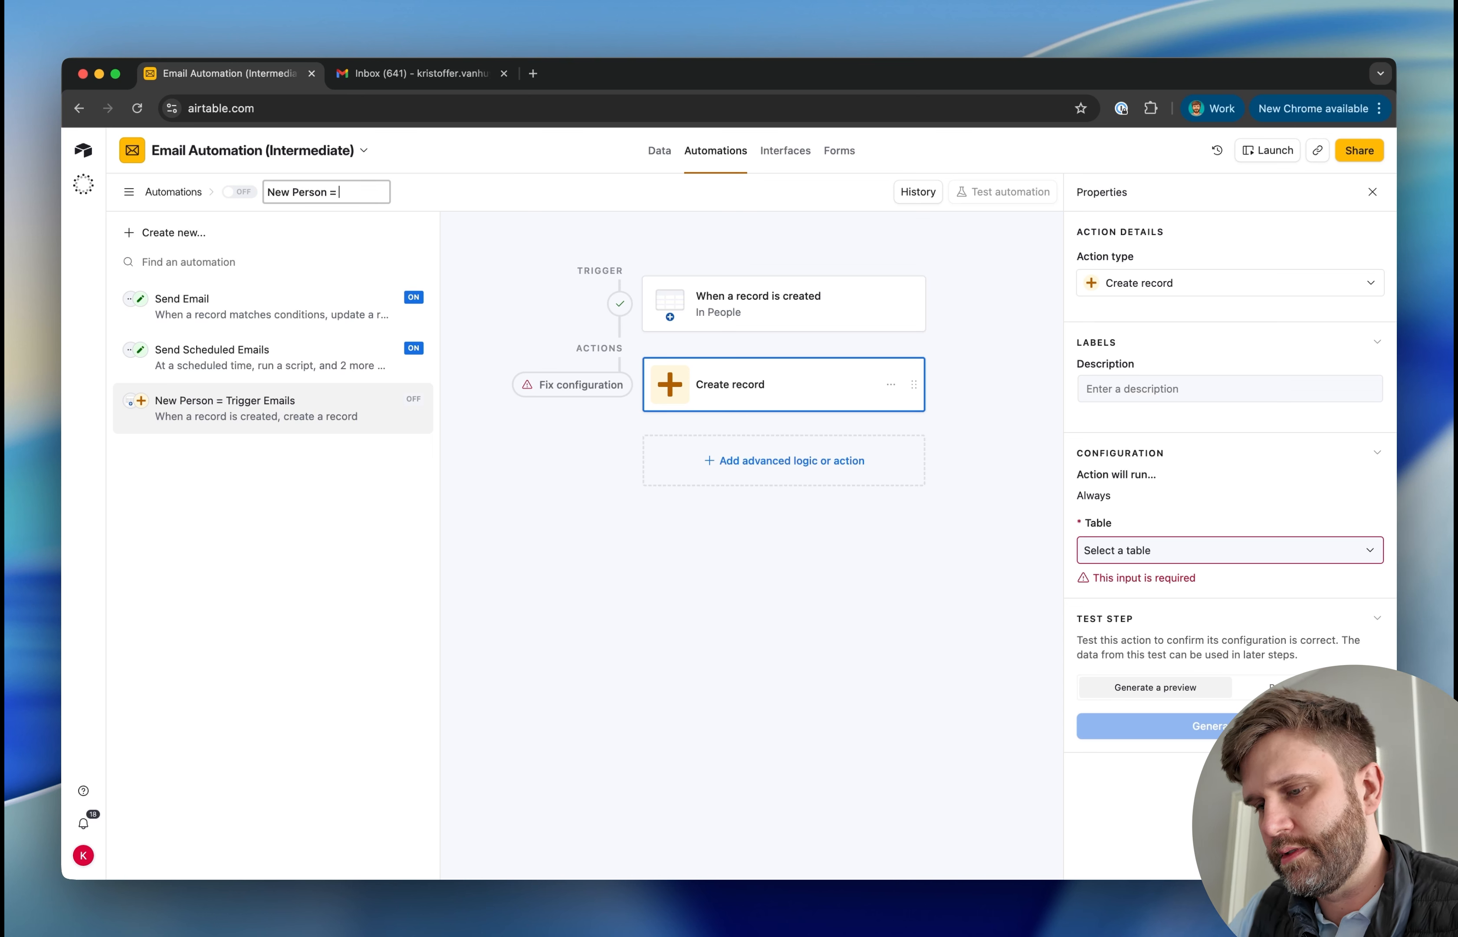
{"action": "type", "text": " Trigger Onb"}
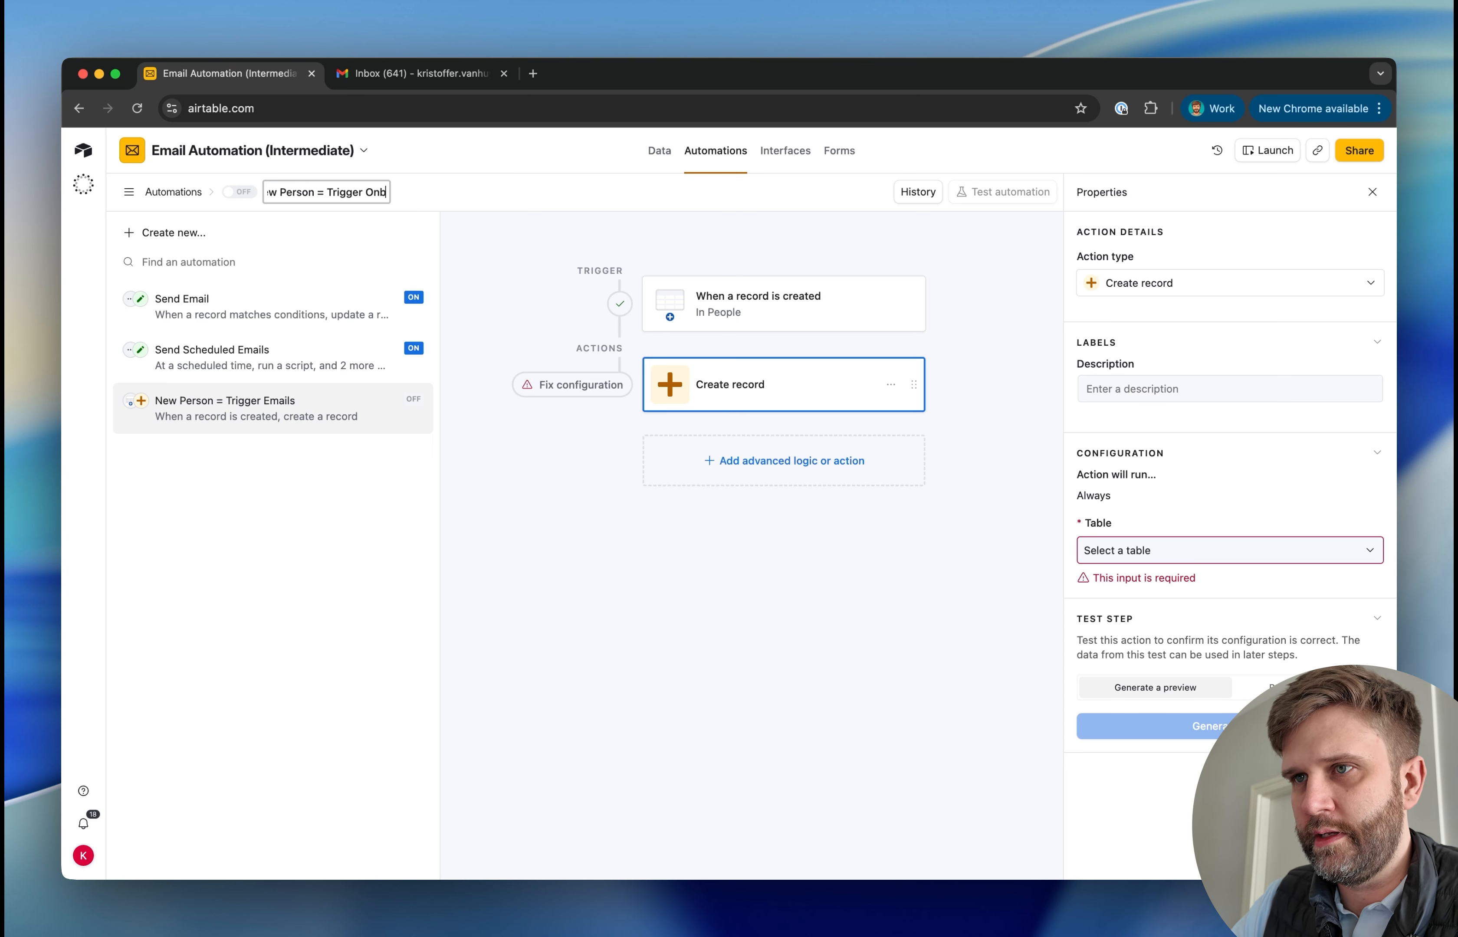
{"action": "type", "text": "oarding Emails"}
{"action": "key", "text": "Return"}
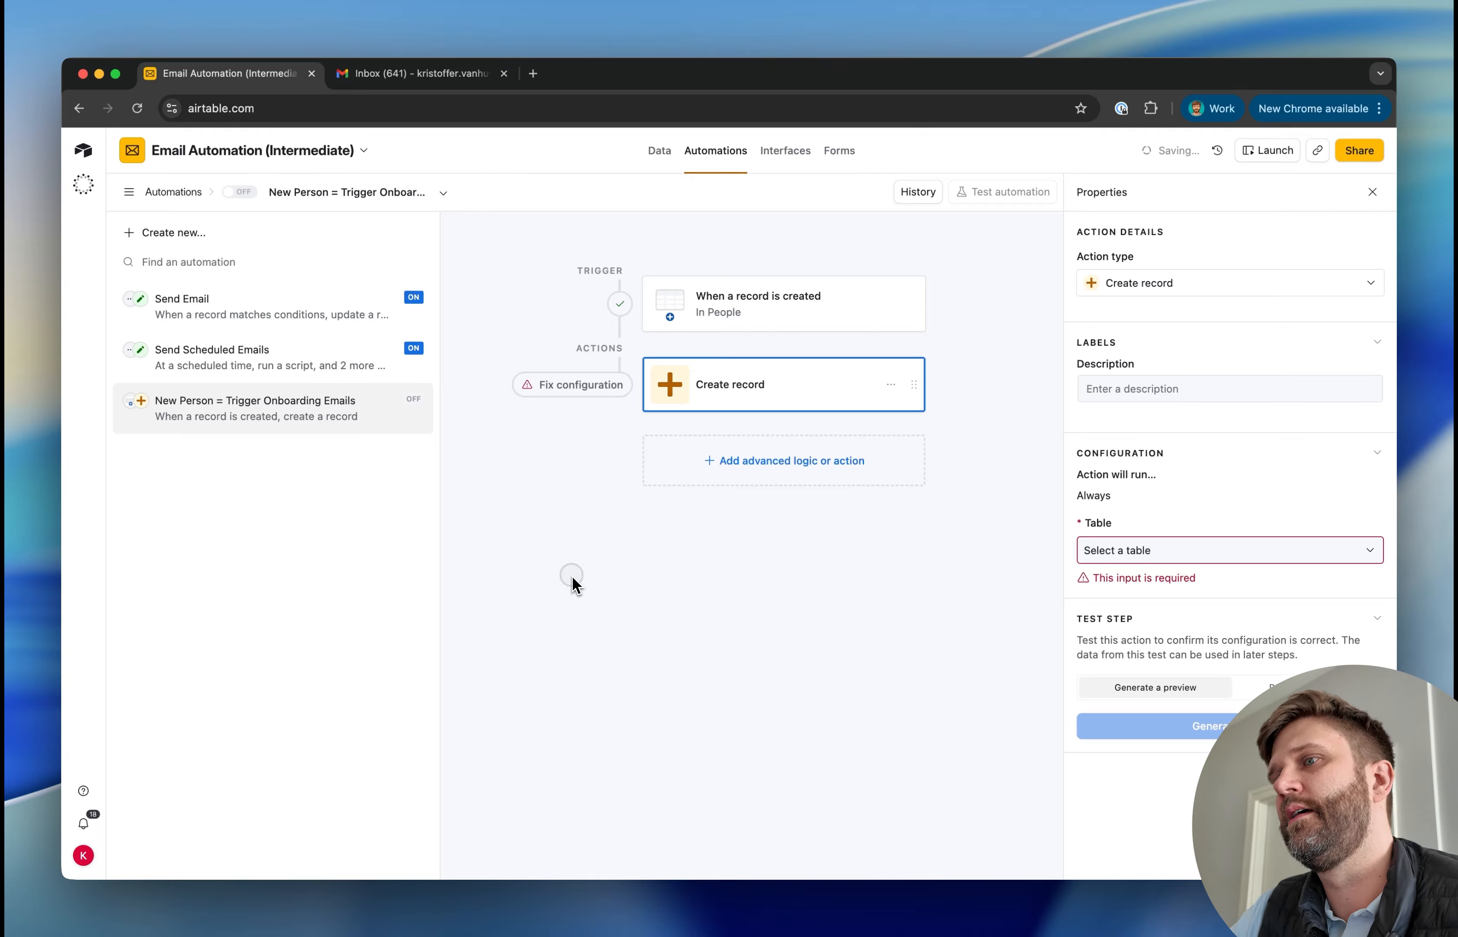
Set the Create record action's table to Email Logs and add the Status field with the value Scheduled
{"action": "left_click", "coordinate": [1103, 550]}
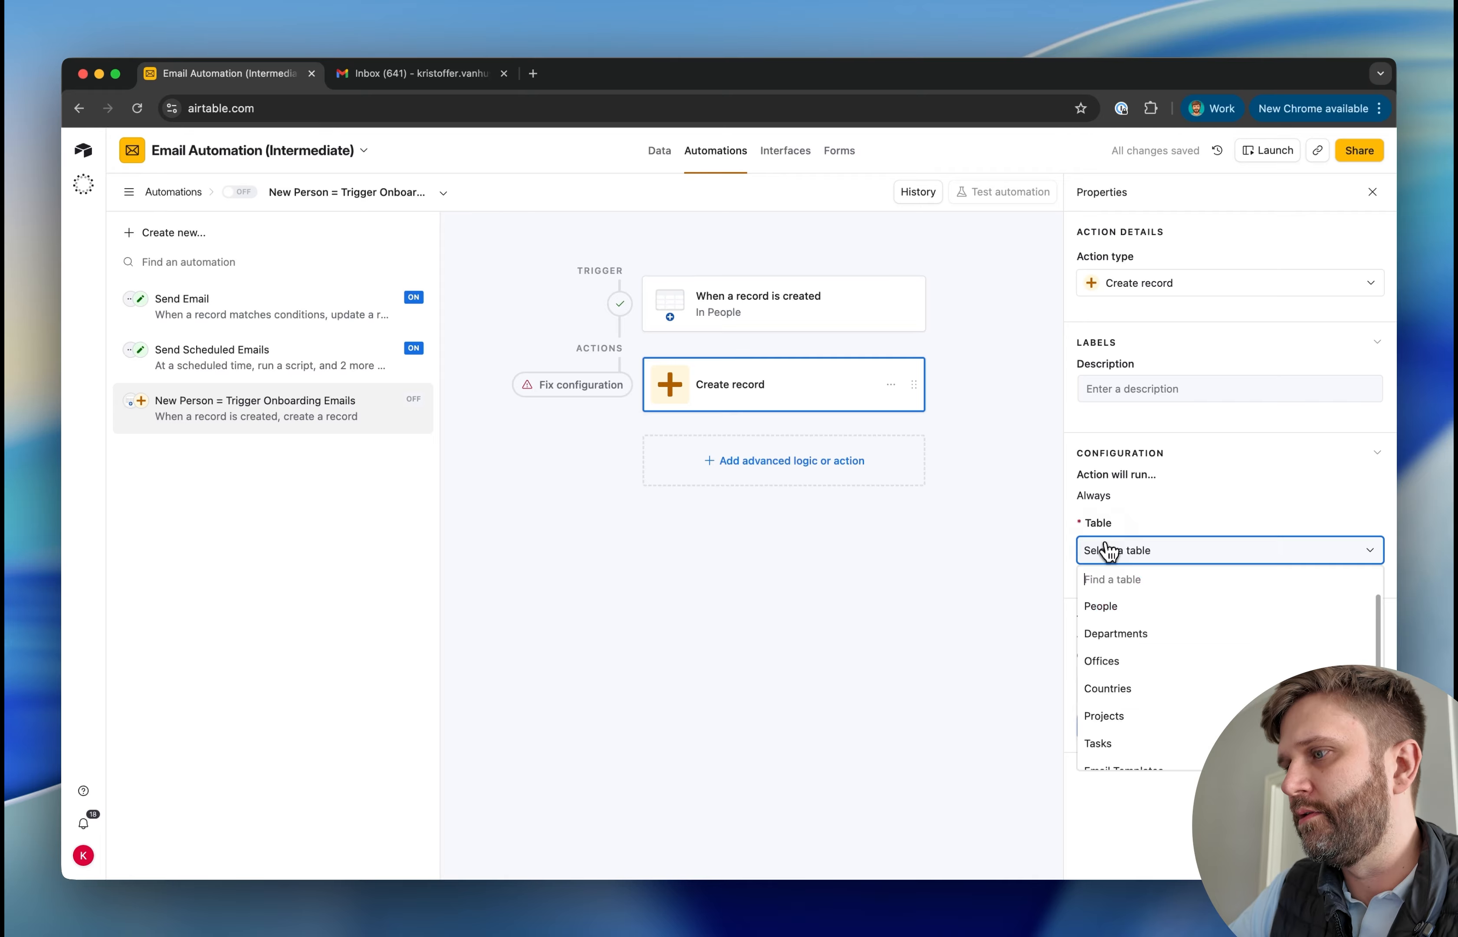
{"action": "scroll", "coordinate": [1121, 643], "scroll_direction": "down", "scroll_amount": 2}
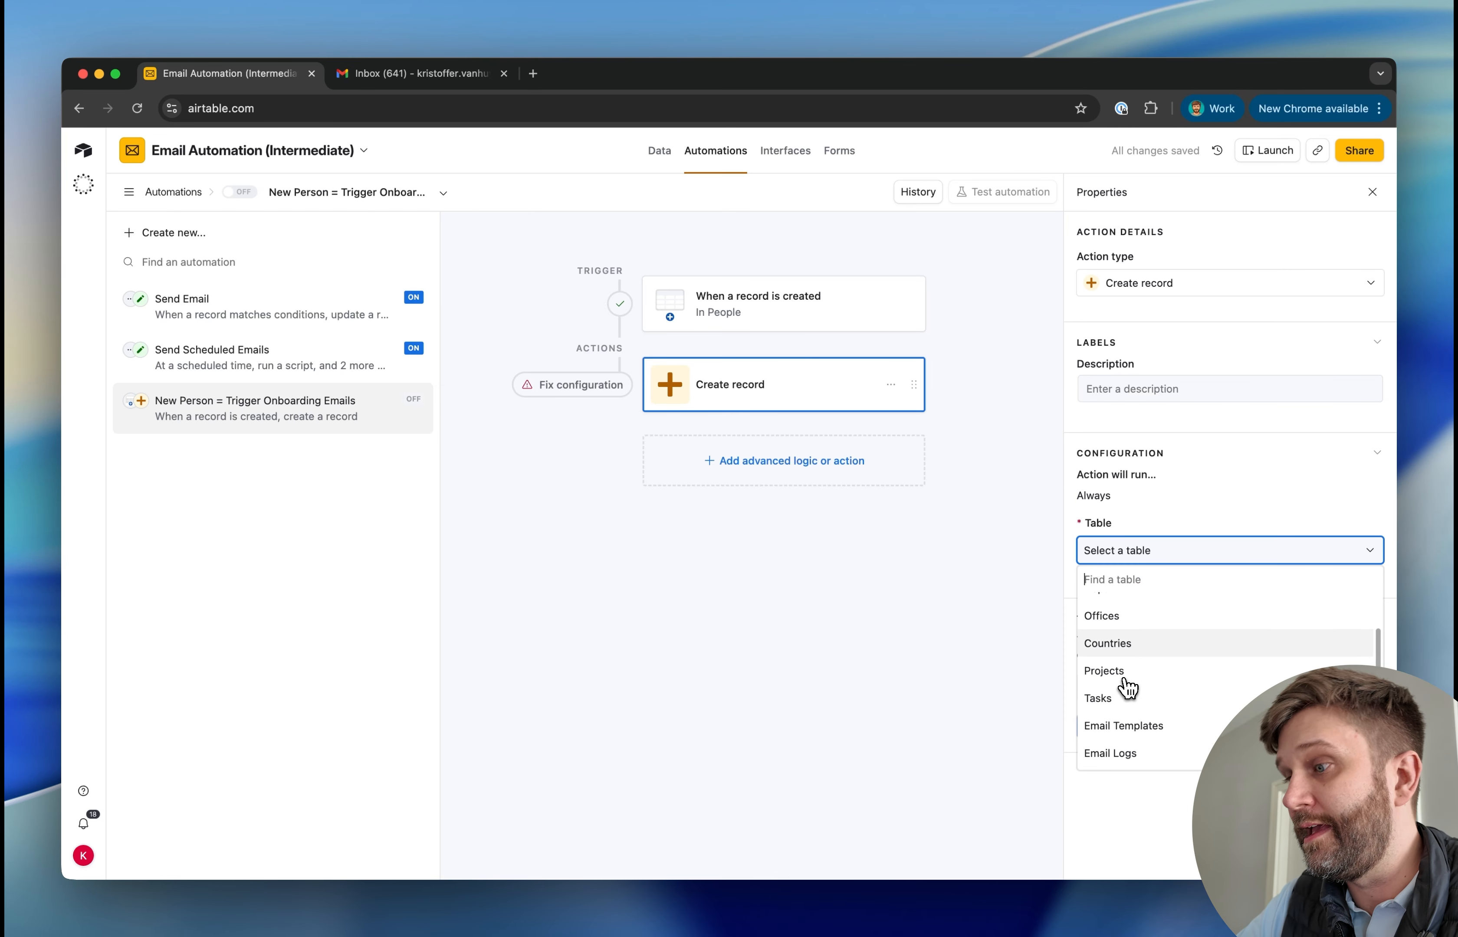
{"action": "left_click", "coordinate": [1116, 769]}
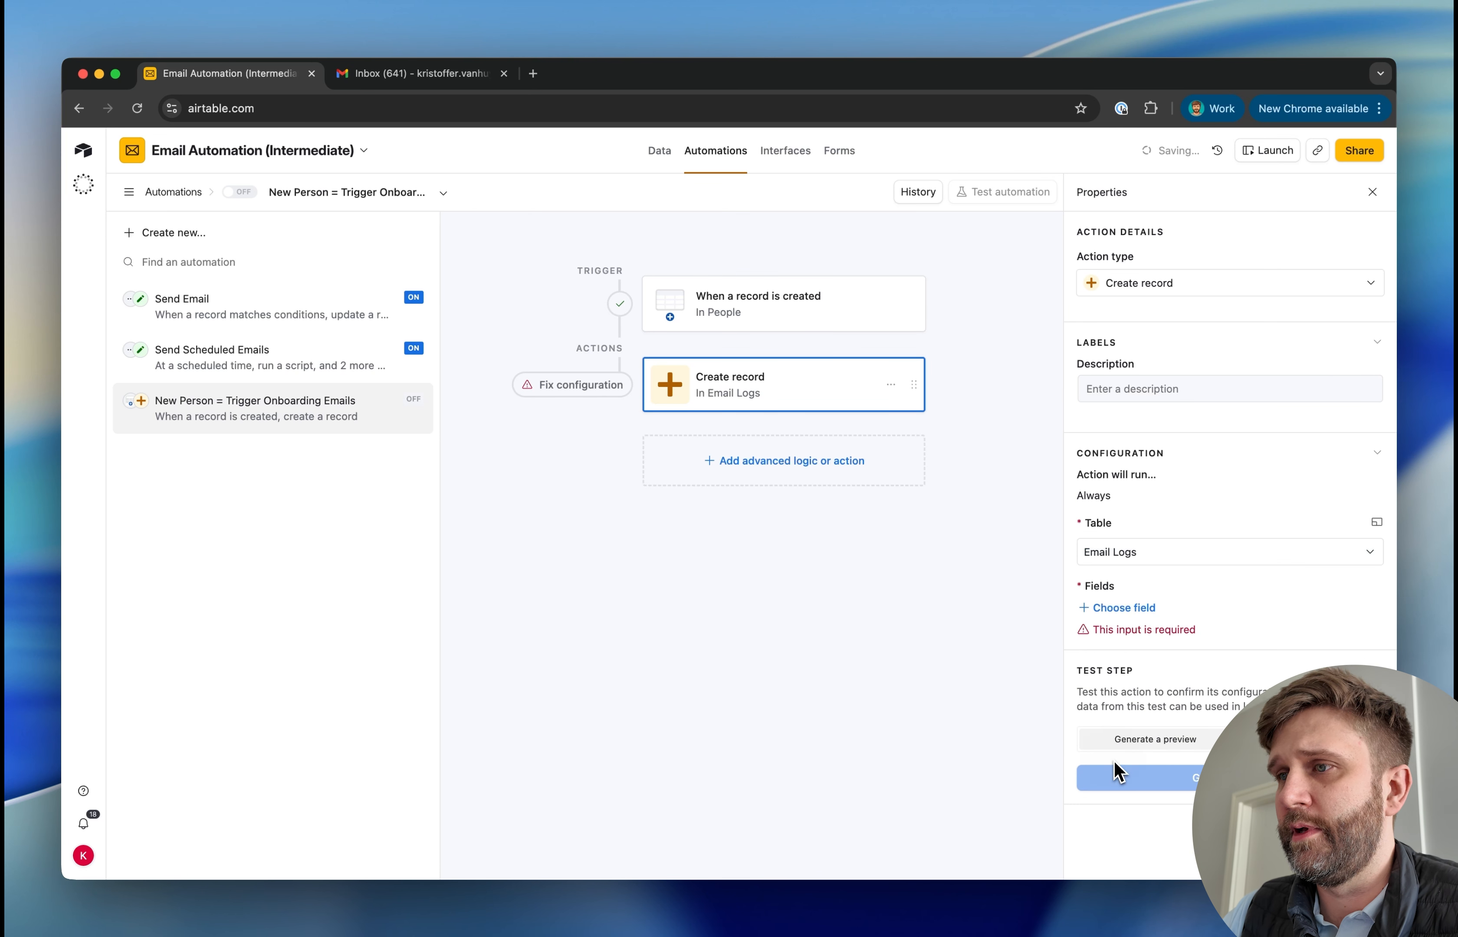
{"action": "left_click", "coordinate": [1119, 609]}
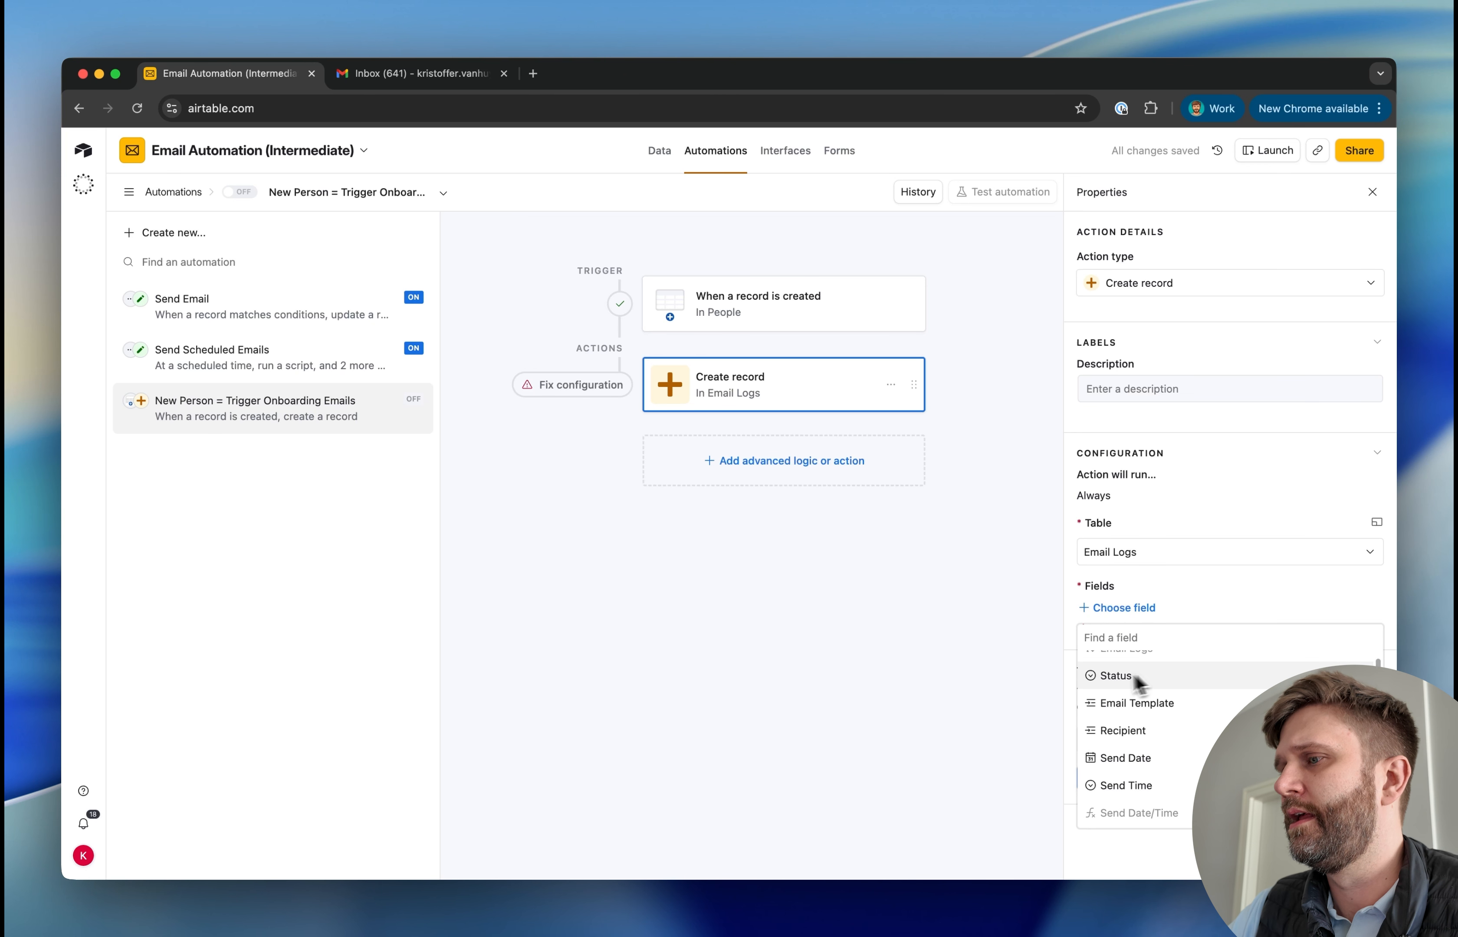
{"action": "left_click", "coordinate": [1129, 692]}
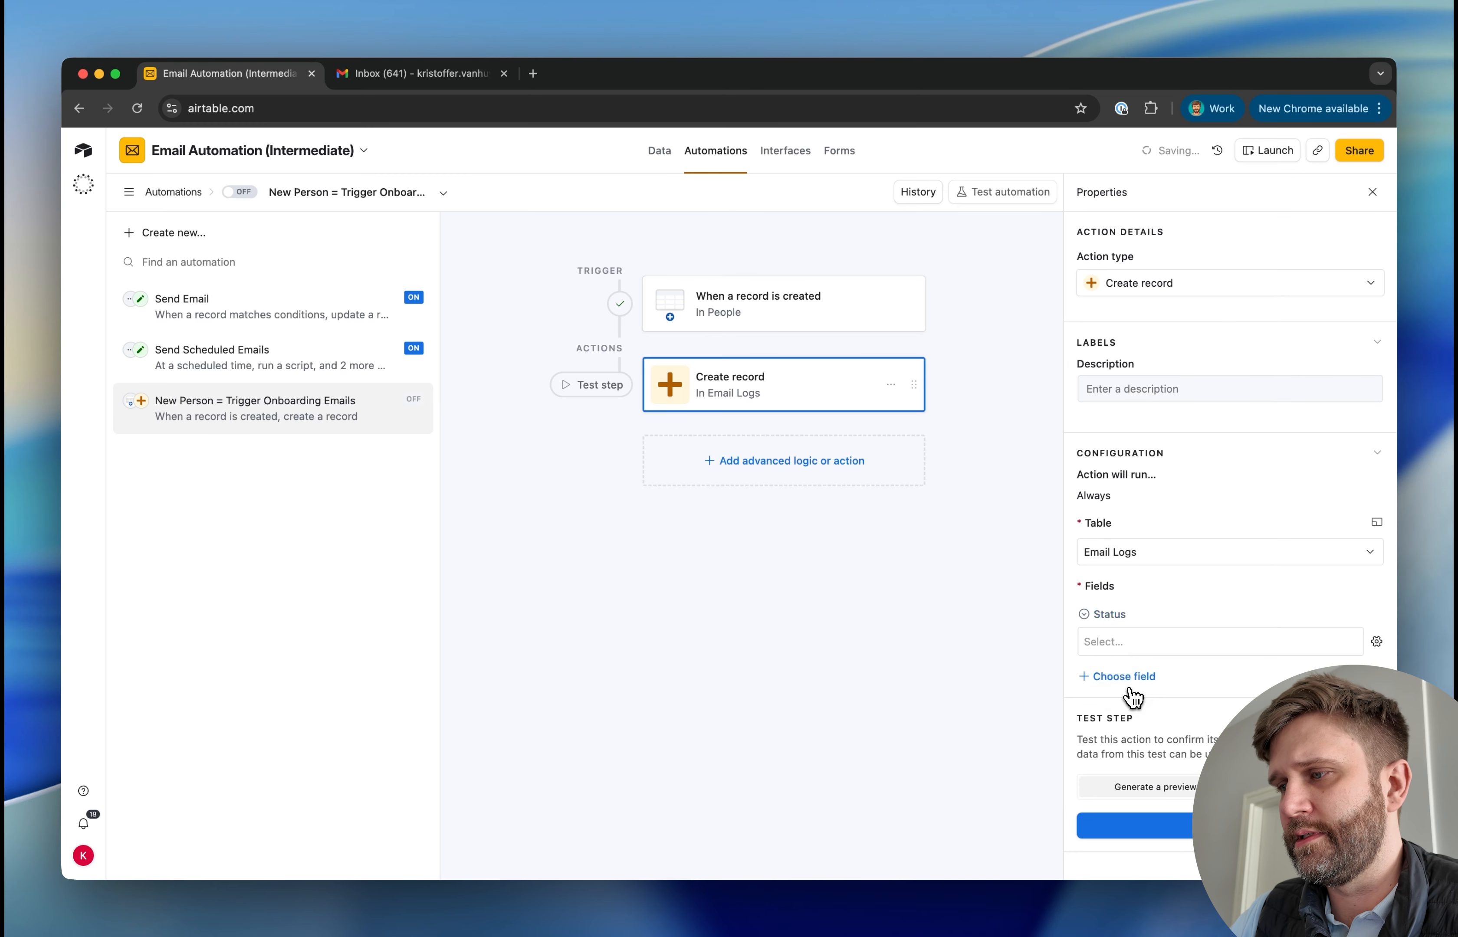
{"action": "left_click", "coordinate": [1136, 641]}
{"action": "left_click", "coordinate": [1130, 729]}
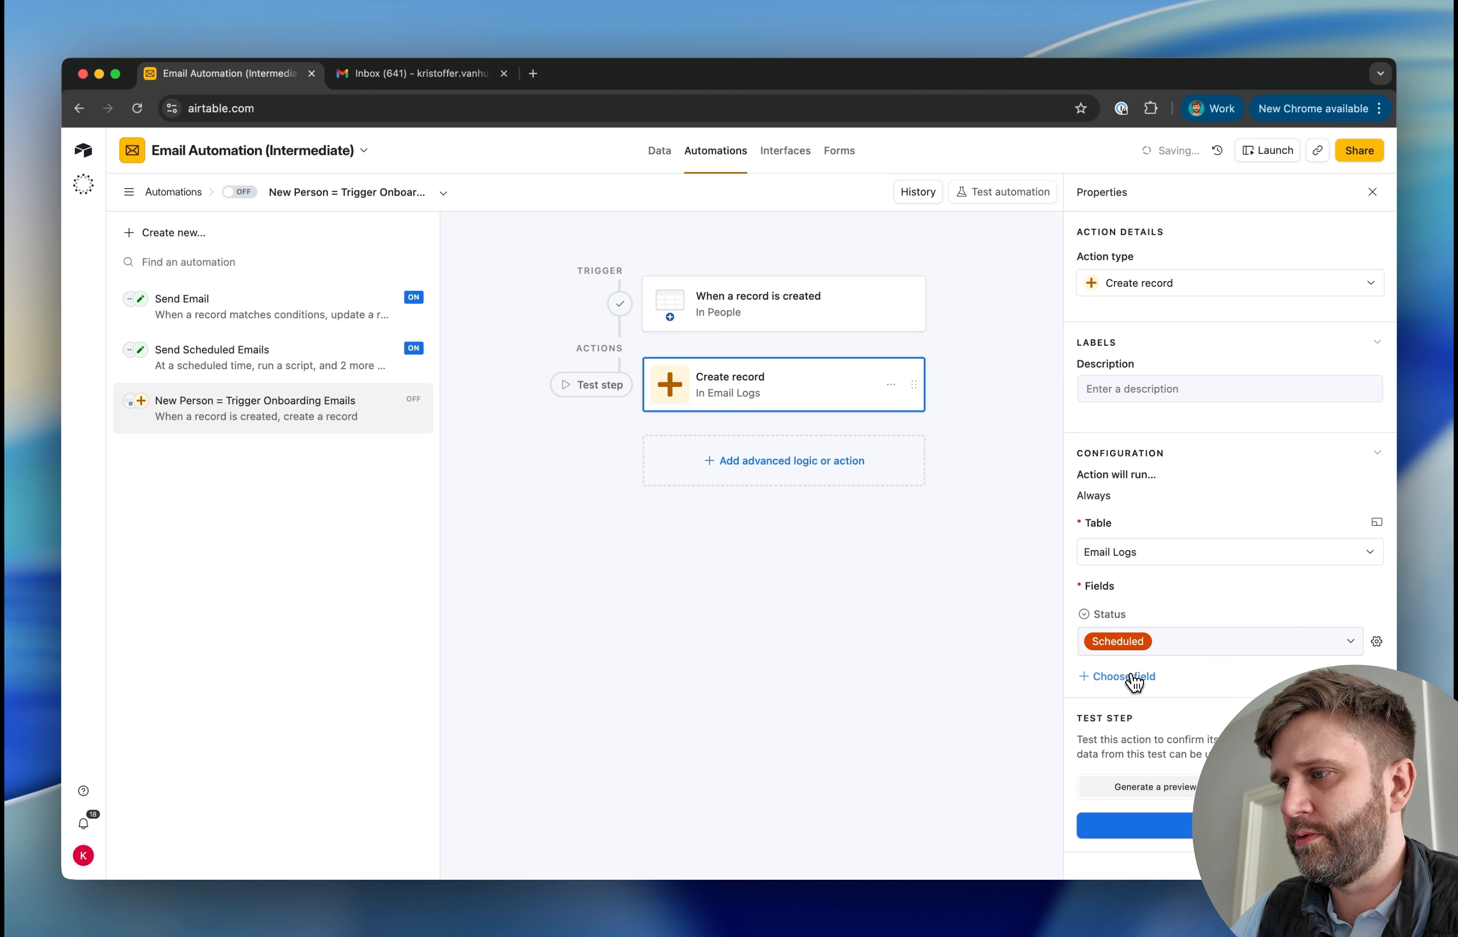
Add the Email Template field to the Create record action and paste Welcome Email as its value
{"action": "left_click", "coordinate": [1132, 677]}
{"action": "left_click", "coordinate": [1130, 532]}
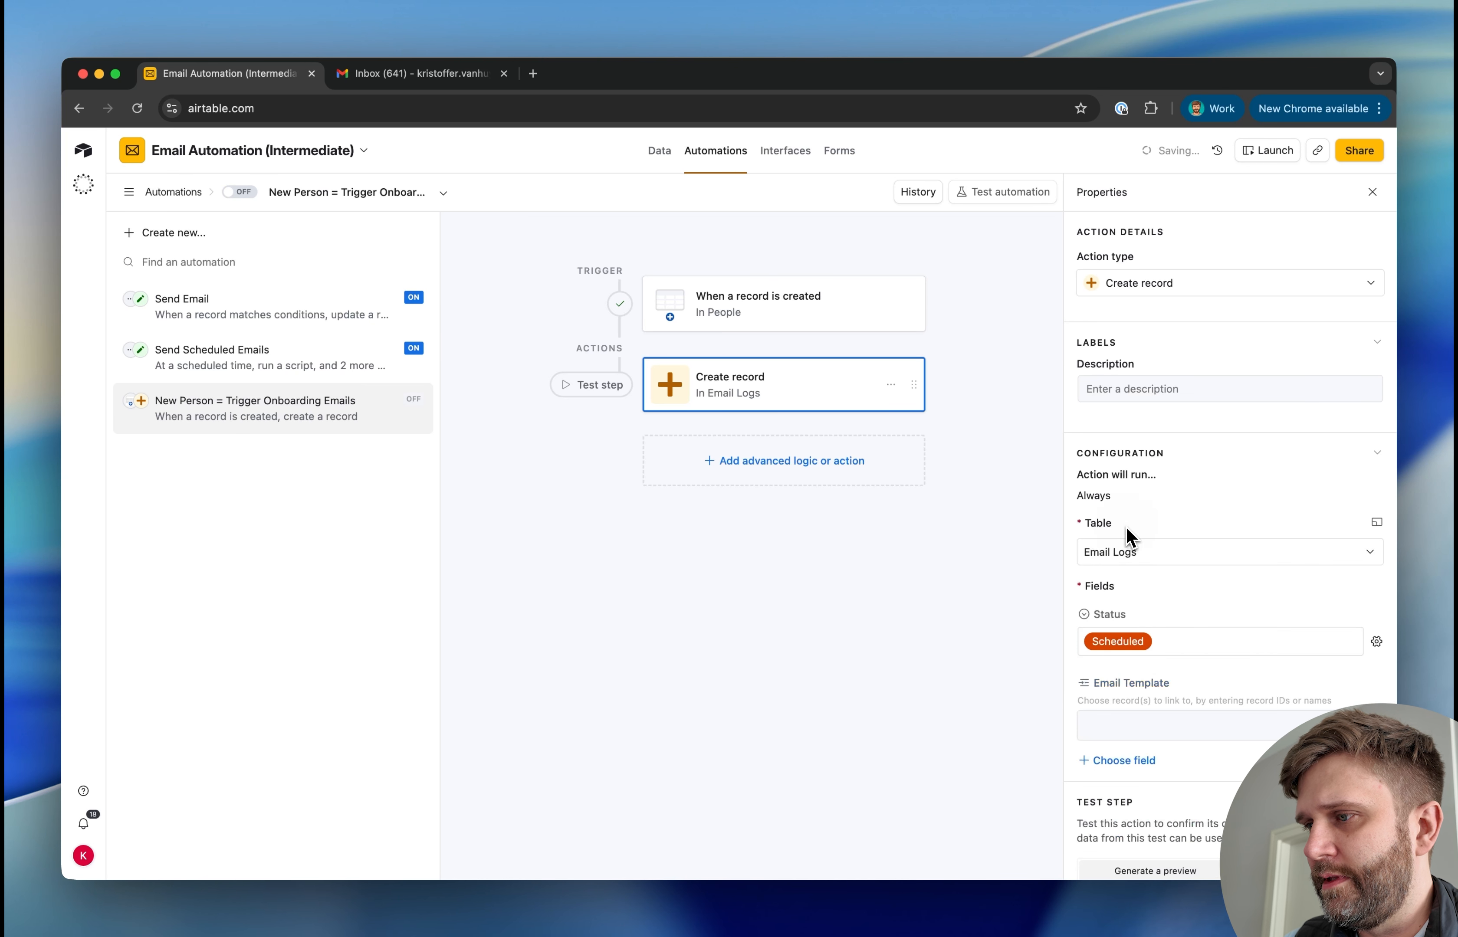
{"action": "left_click", "coordinate": [1145, 729]}
{"action": "left_click", "coordinate": [1365, 725]}
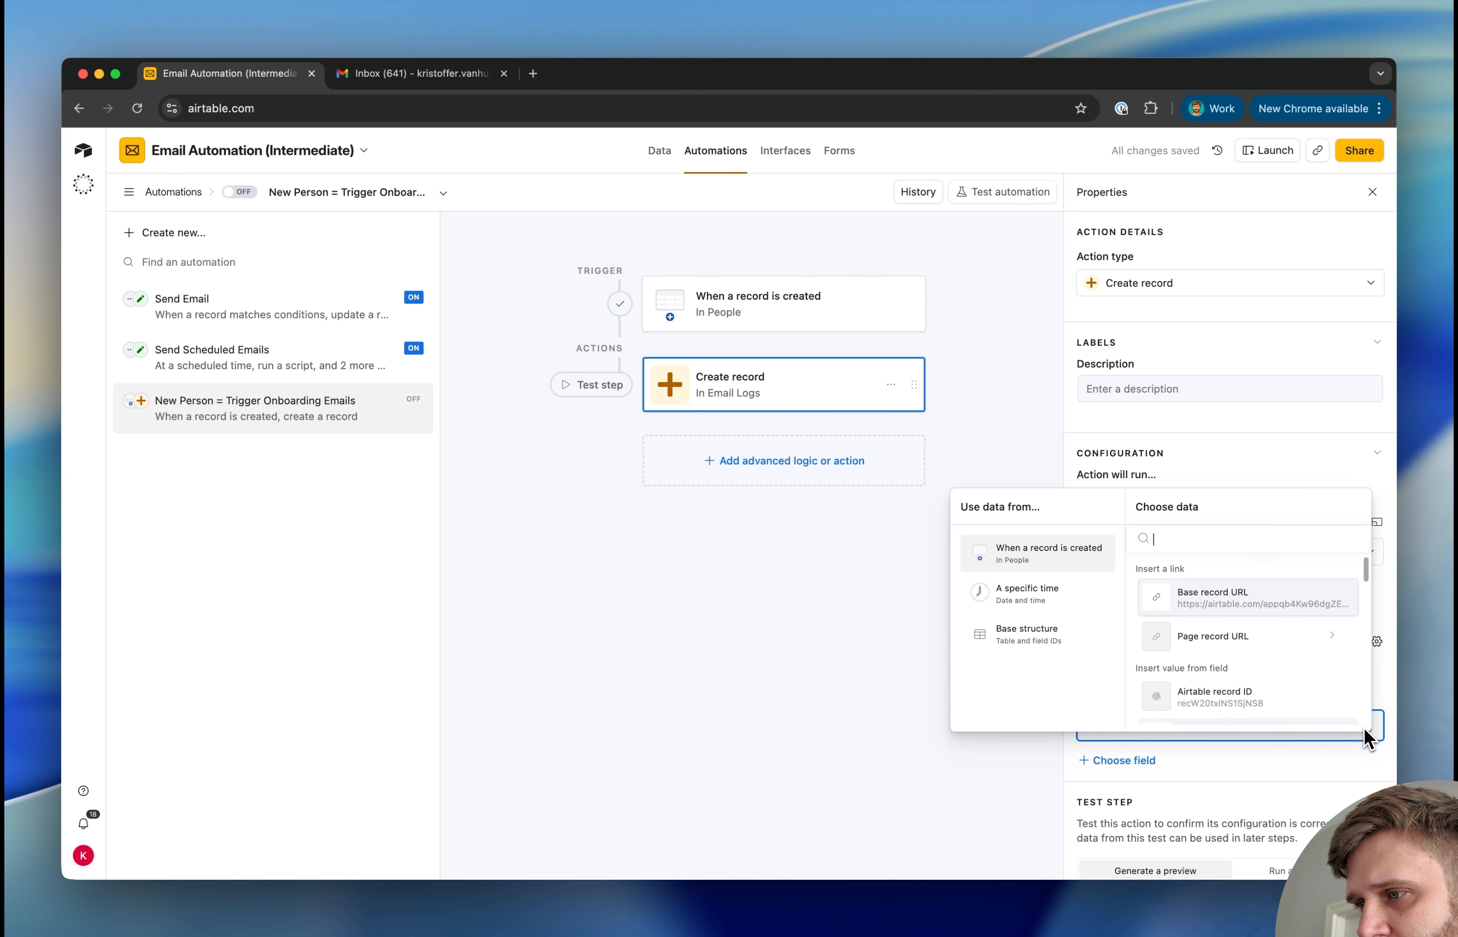
{"action": "left_click", "coordinate": [1214, 776]}
{"action": "left_click", "coordinate": [1220, 726]}
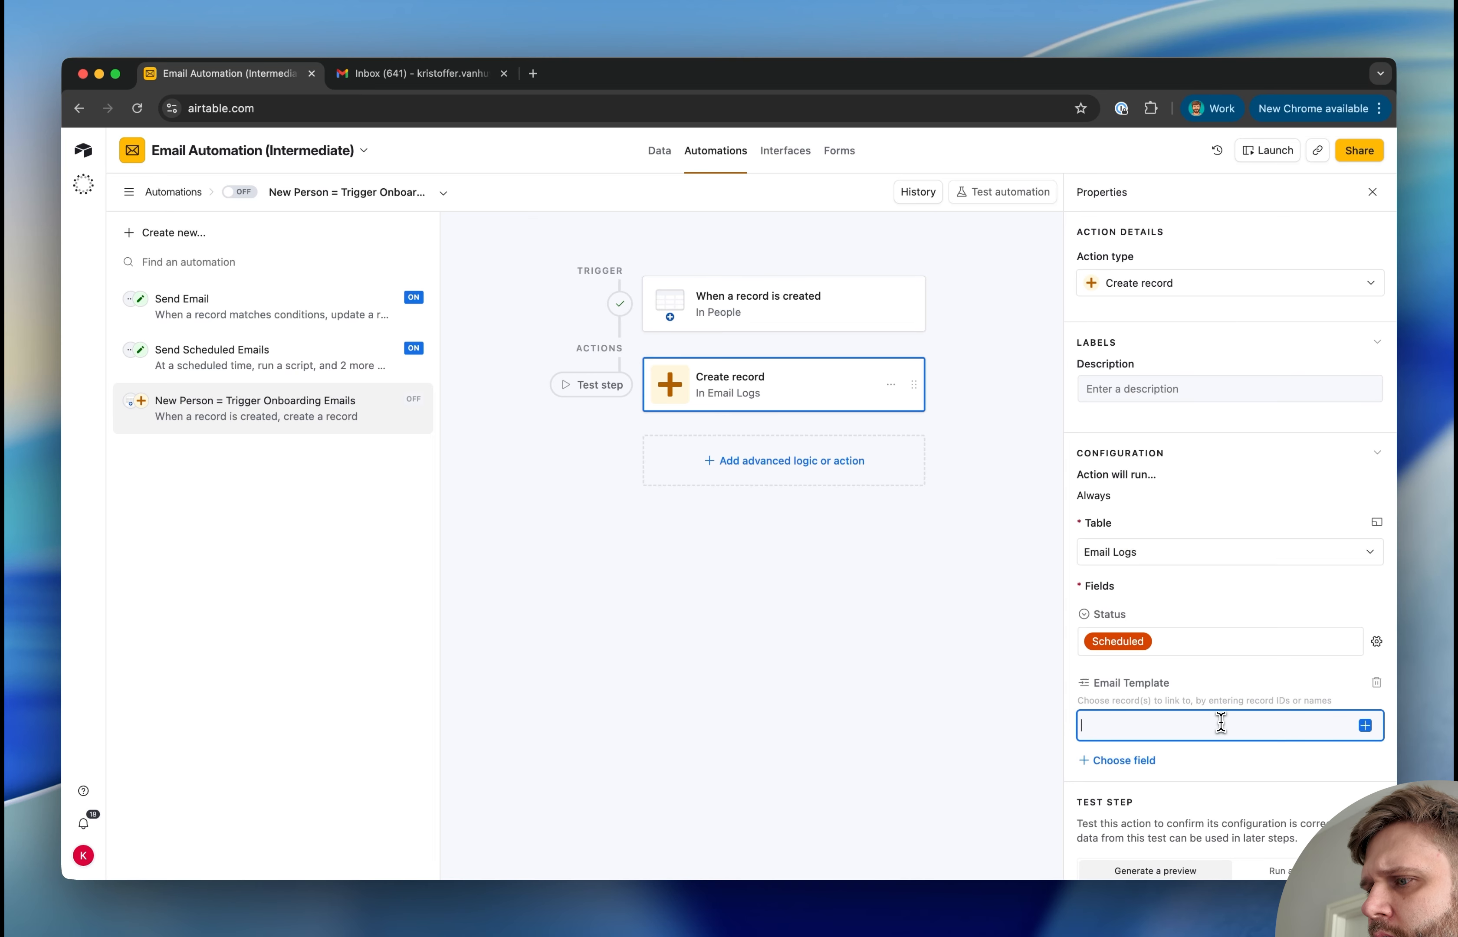
{"action": "key", "text": "super+v"}
{"action": "scroll", "coordinate": [1227, 729], "scroll_direction": "down", "scroll_amount": 2}
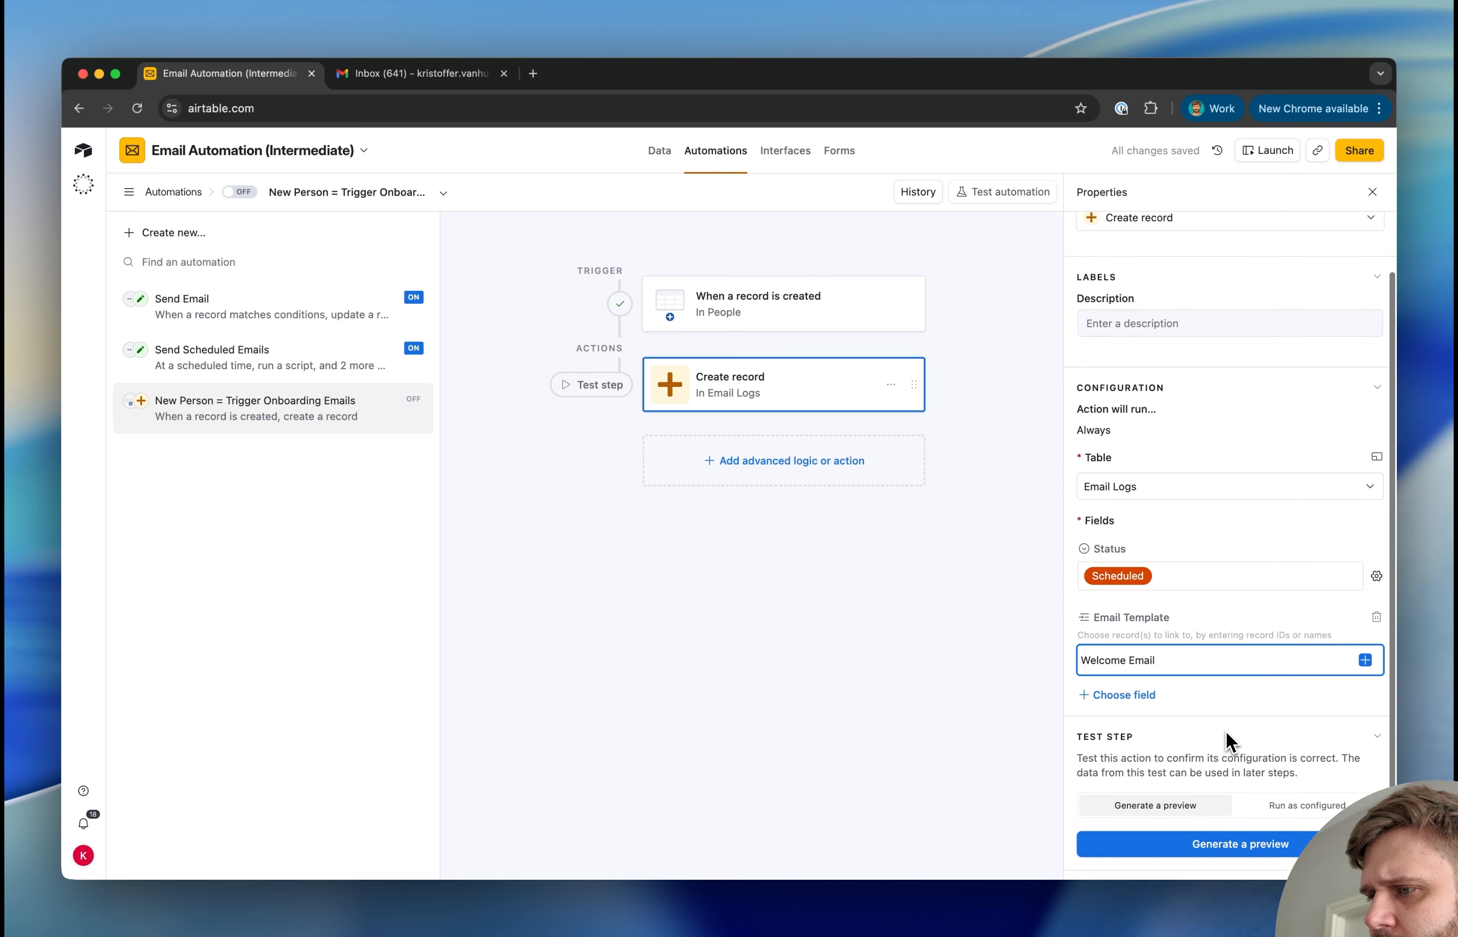
Add the Send Date field to the Create record action and set it dynamically to the triggering person's Start Date
{"action": "left_click", "coordinate": [1146, 692]}
{"action": "left_click", "coordinate": [1181, 579]}
{"action": "left_click", "coordinate": [1253, 723]}
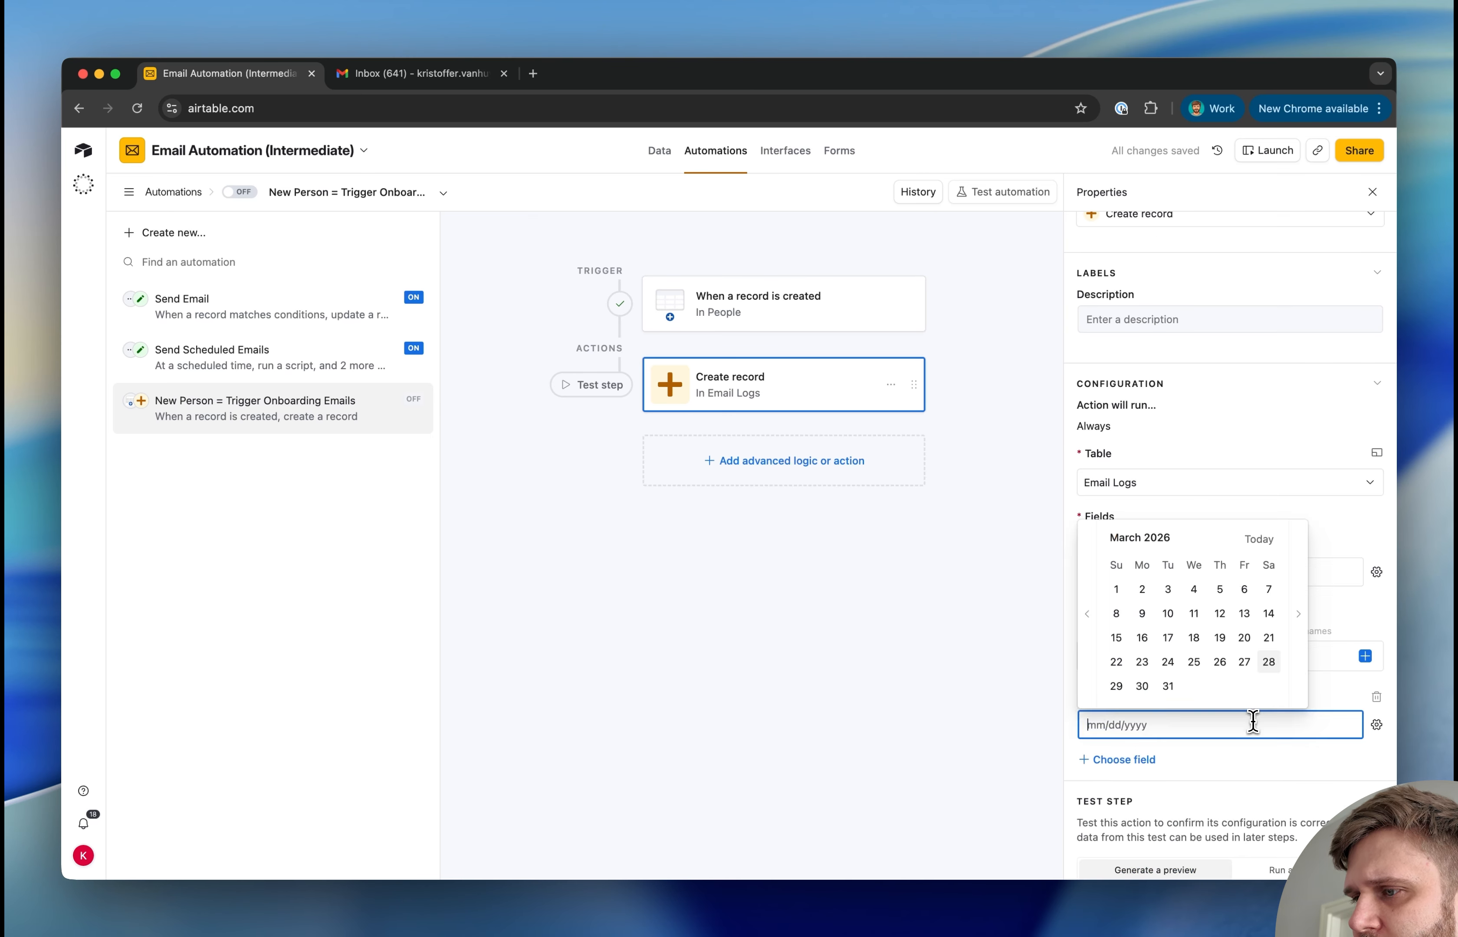
{"action": "left_click", "coordinate": [894, 727]}
{"action": "left_click", "coordinate": [1376, 724]}
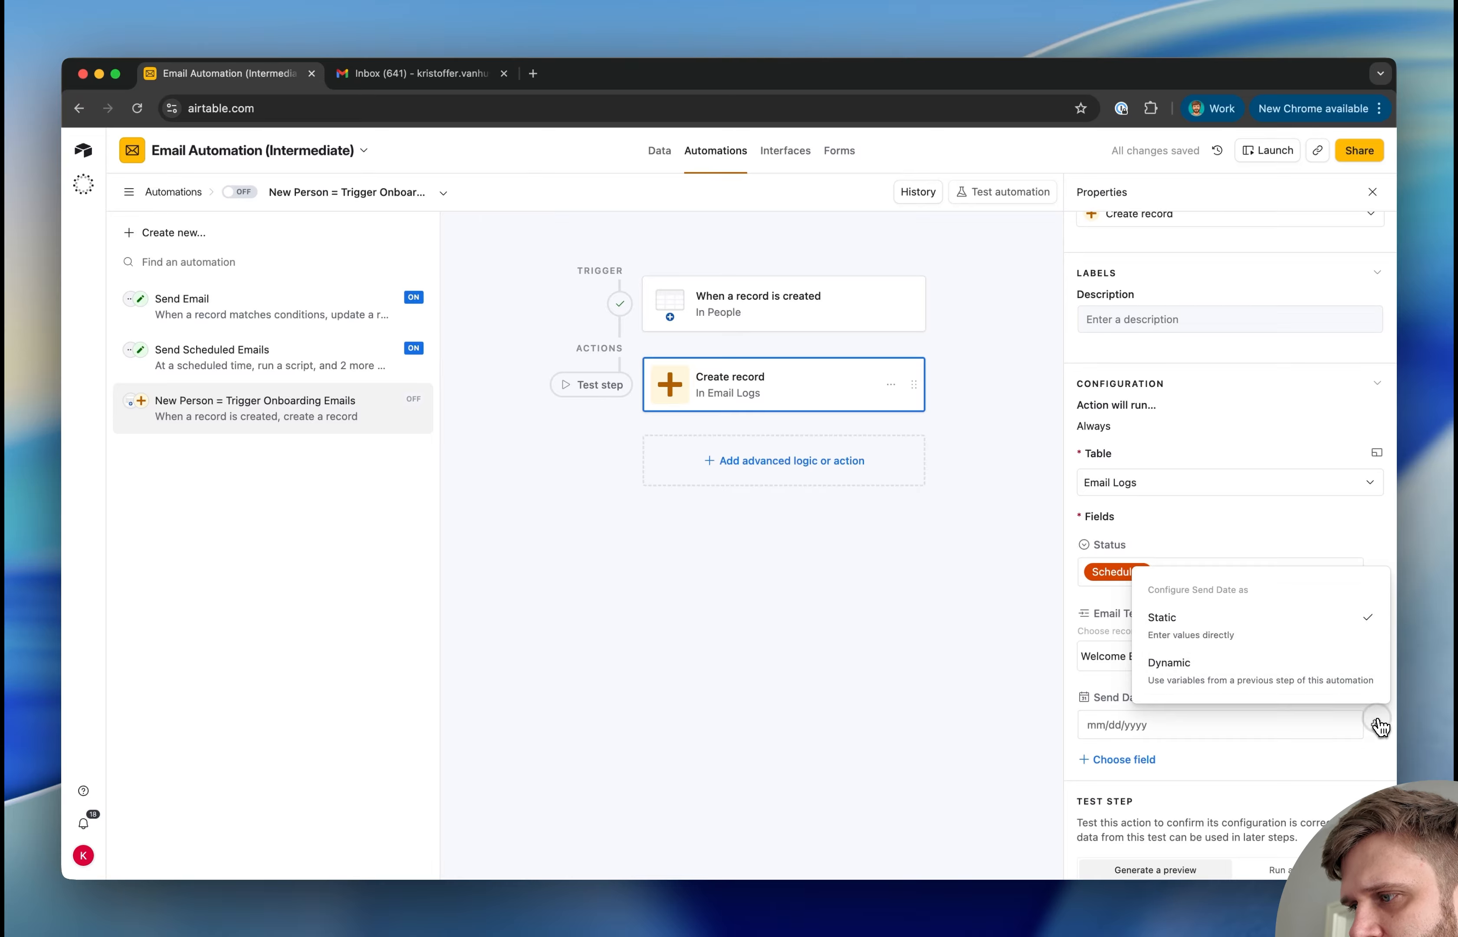
{"action": "left_click", "coordinate": [1203, 667]}
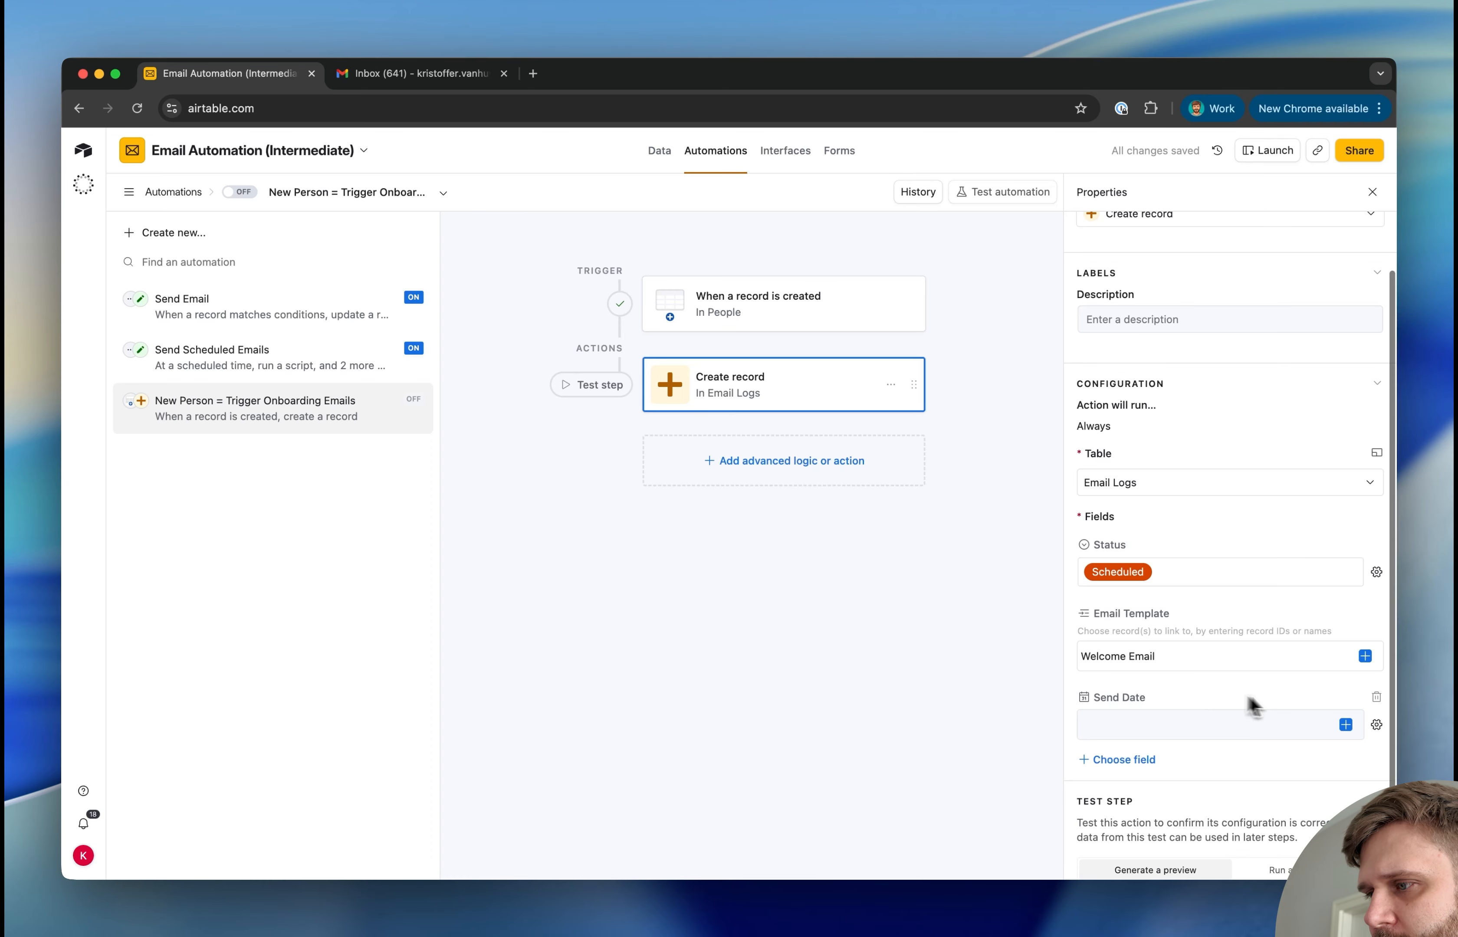
{"action": "left_click", "coordinate": [1345, 726]}
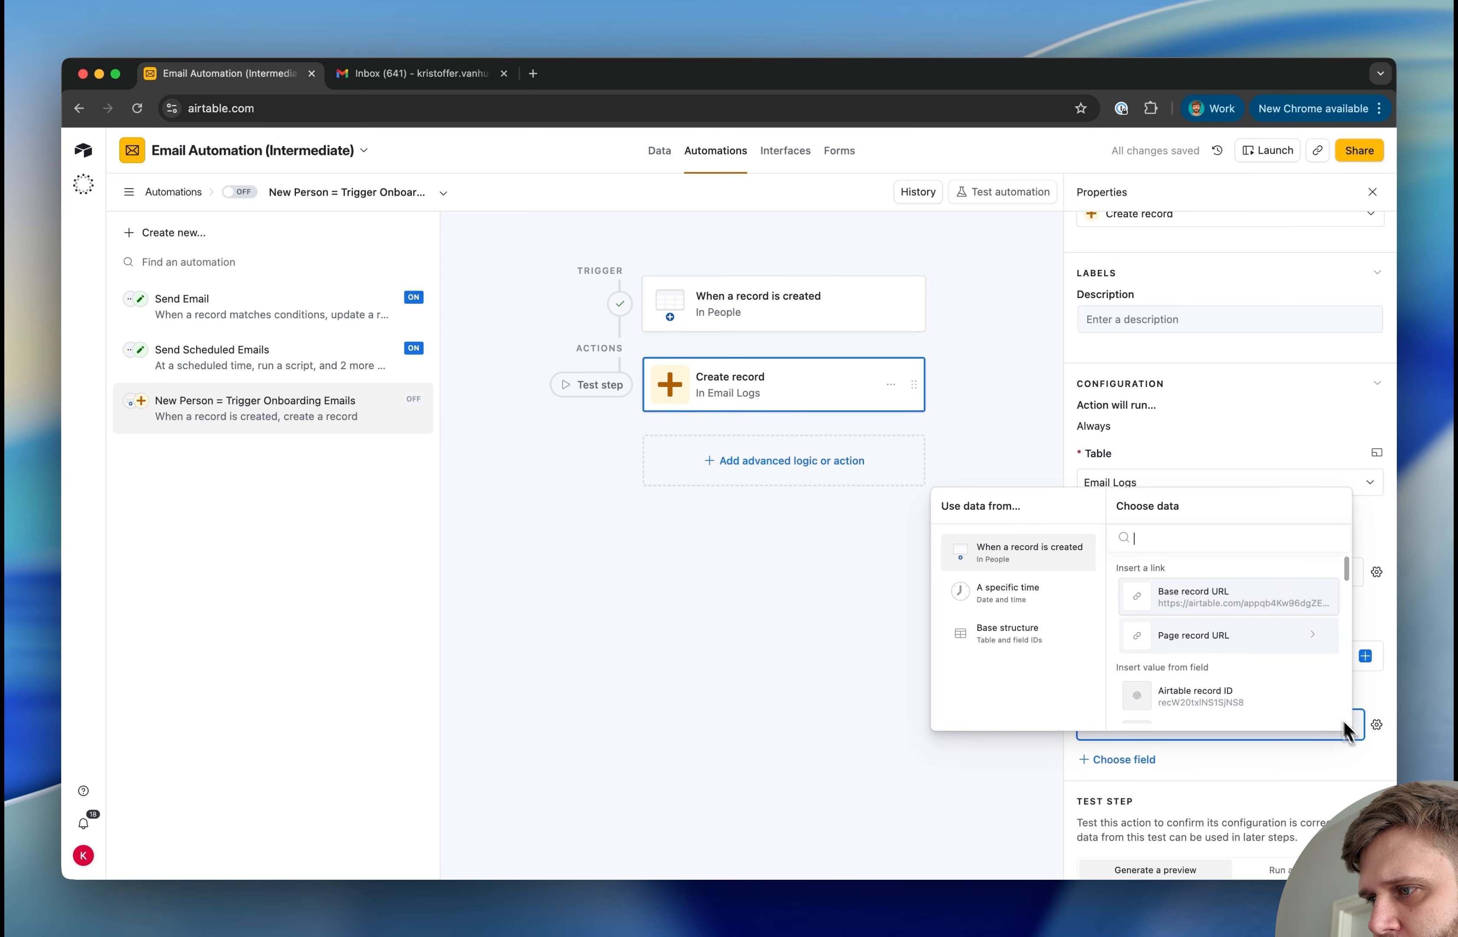
{"action": "left_click", "coordinate": [1188, 539]}
{"action": "type", "text": "st"}
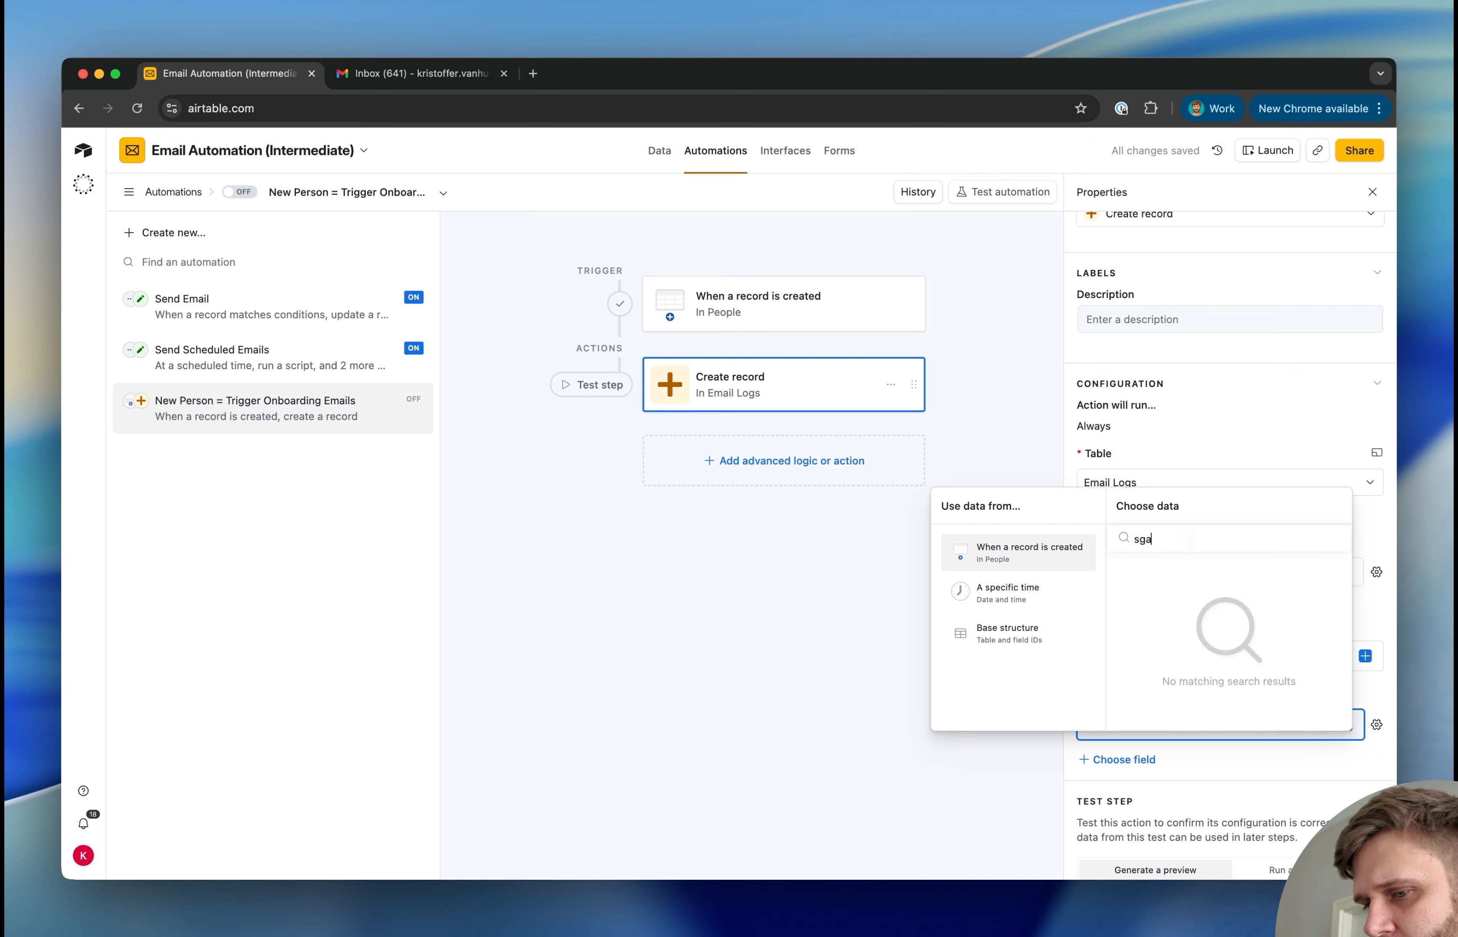
{"action": "type", "text": "art"}
{"action": "left_click", "coordinate": [1188, 593]}
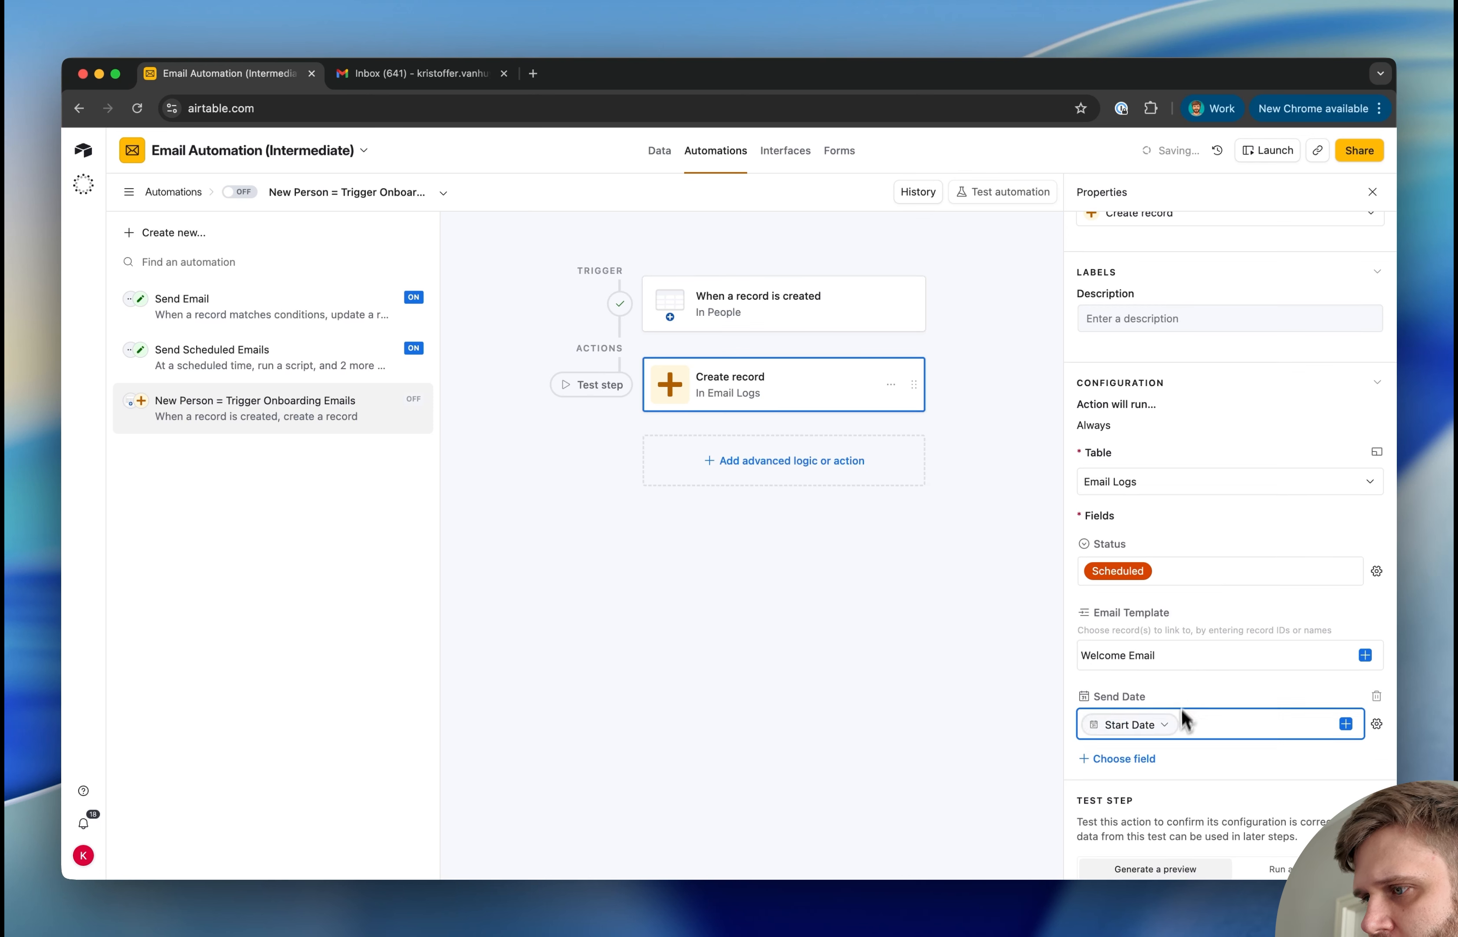
Add the Send Time field to the Create record action with the value 09:00
{"action": "left_click", "coordinate": [1124, 758]}
{"action": "left_click", "coordinate": [1133, 582]}
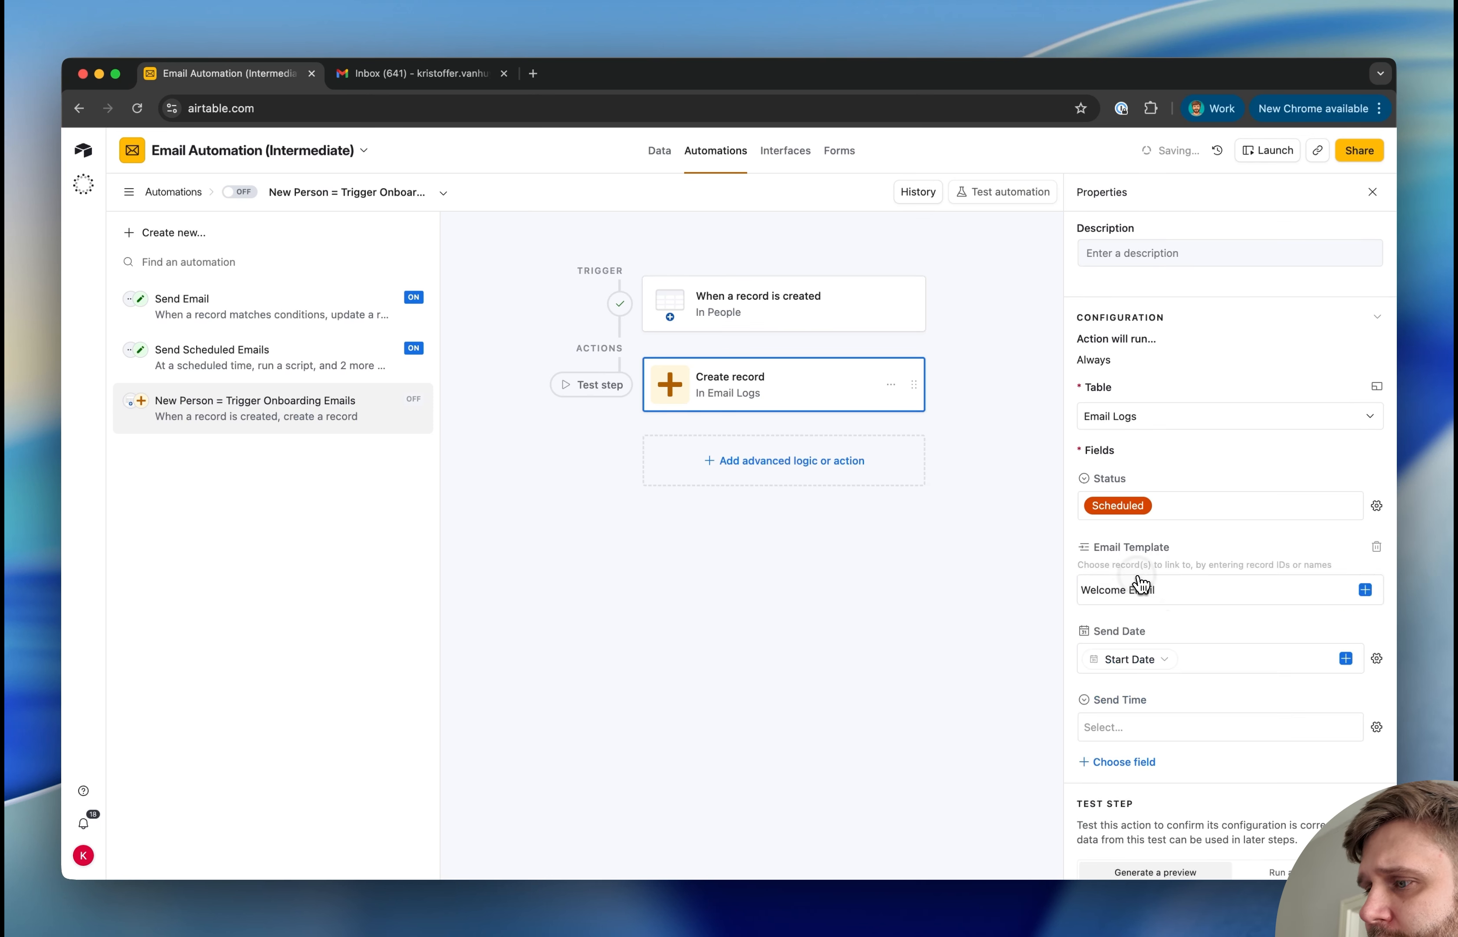
{"action": "left_click", "coordinate": [1162, 740]}
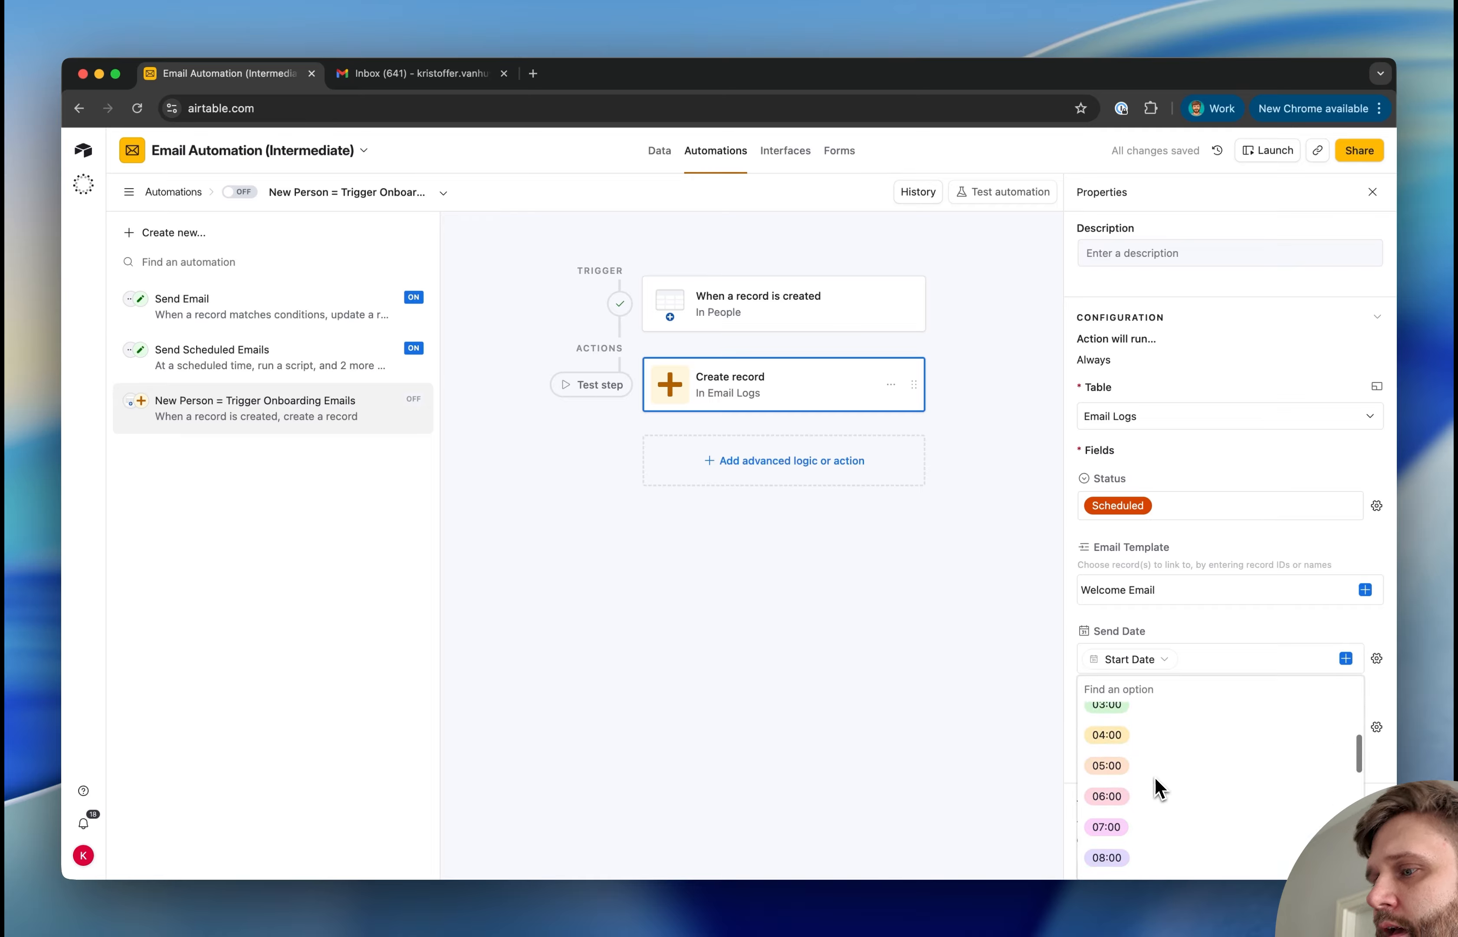
{"action": "left_click", "coordinate": [1143, 788]}
{"action": "scroll", "coordinate": [1144, 790], "scroll_direction": "down", "scroll_amount": 2}
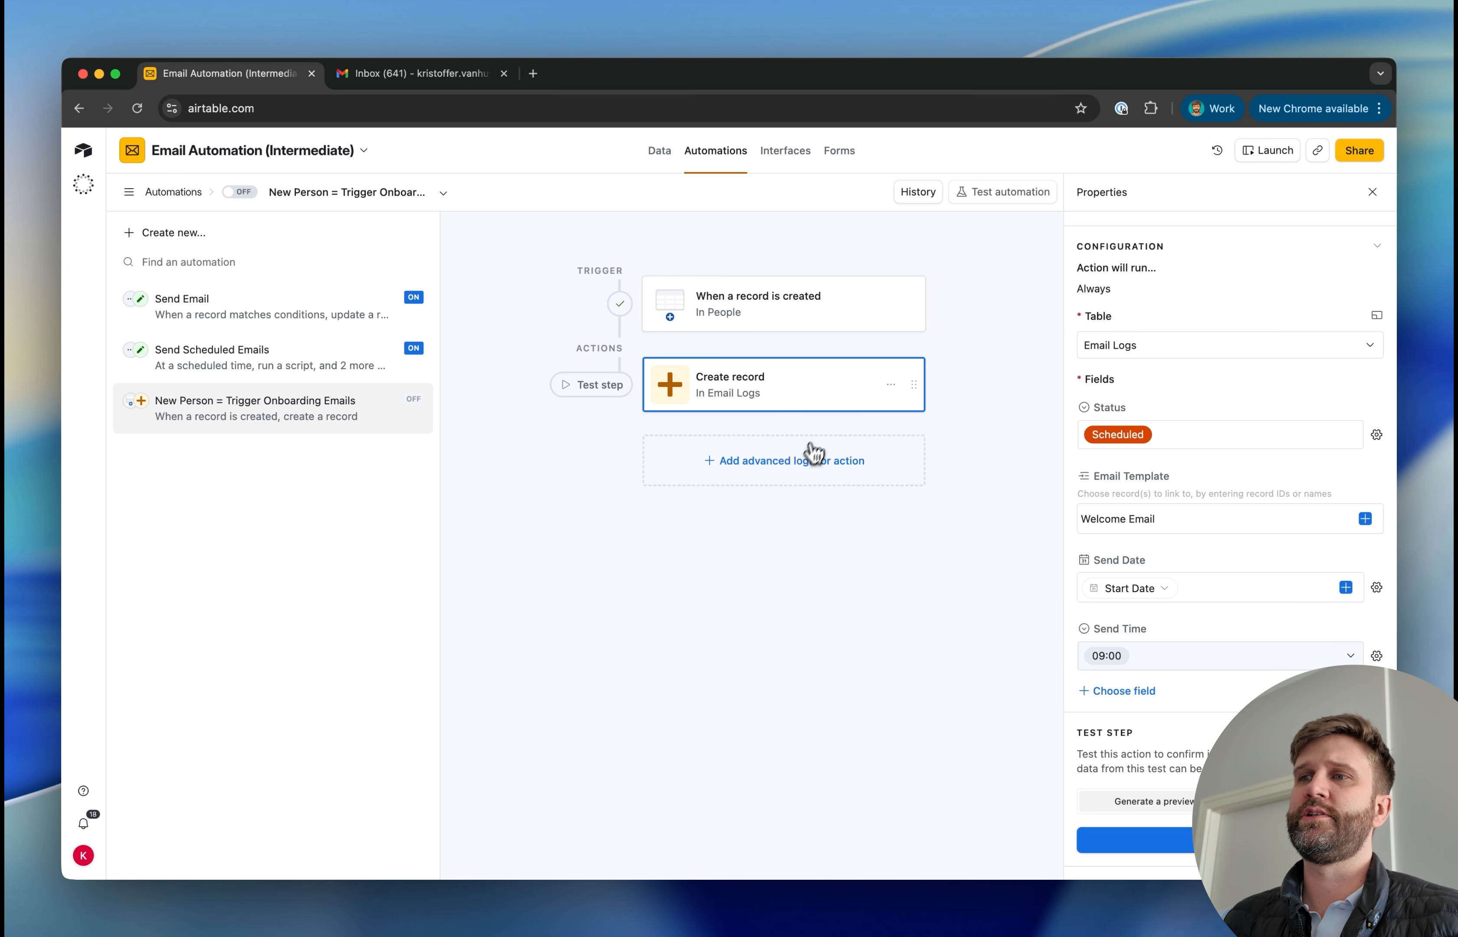
{"action": "left_click", "coordinate": [802, 461]}
{"action": "left_click", "coordinate": [735, 710]}
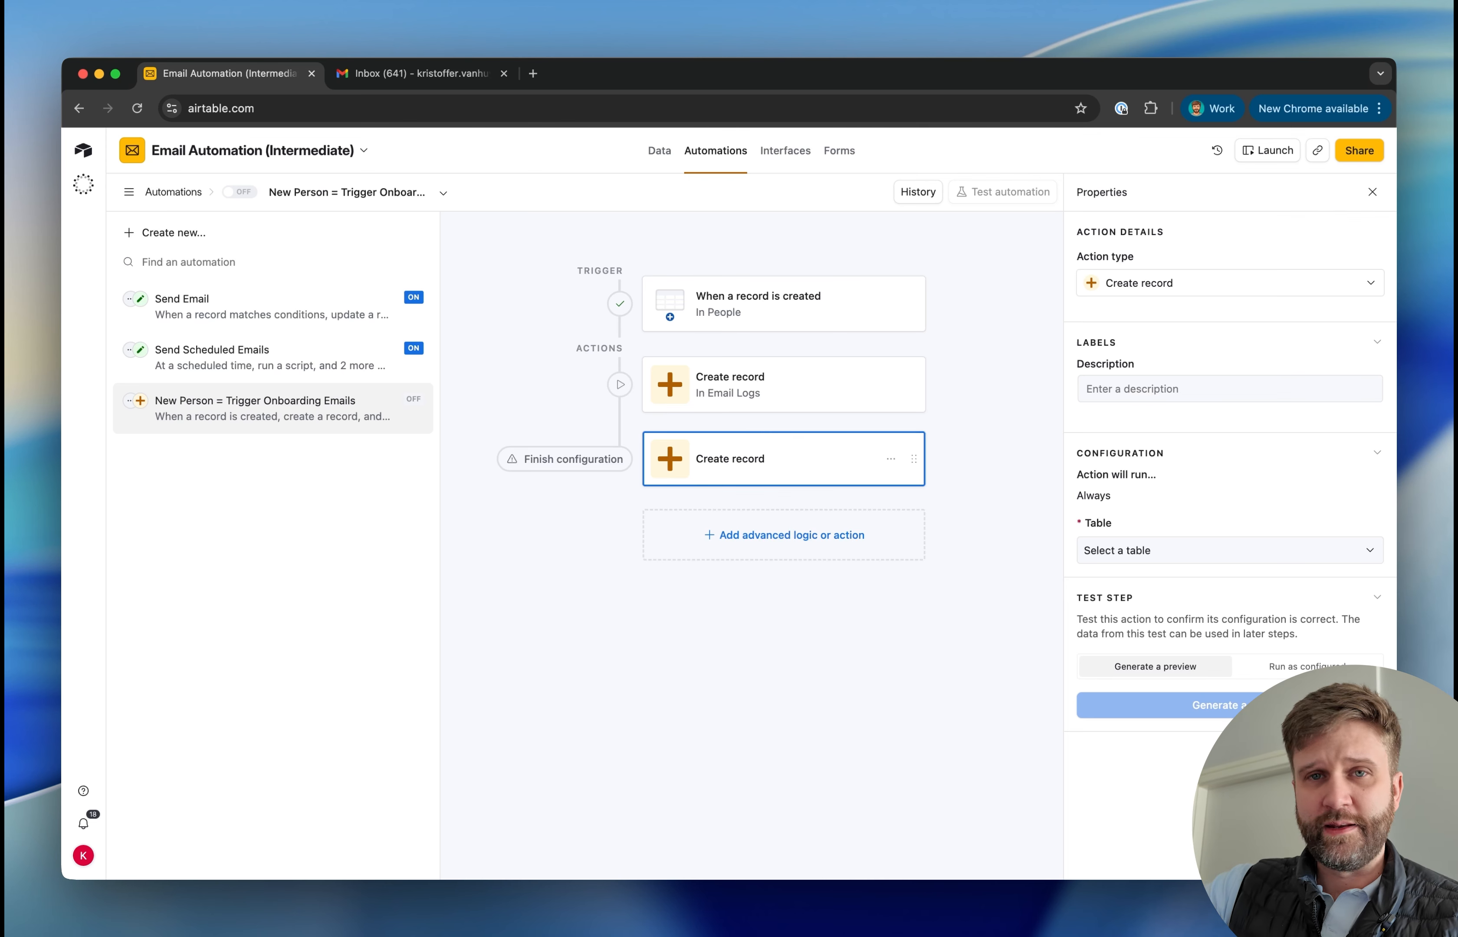
{"action": "left_click", "coordinate": [890, 458]}
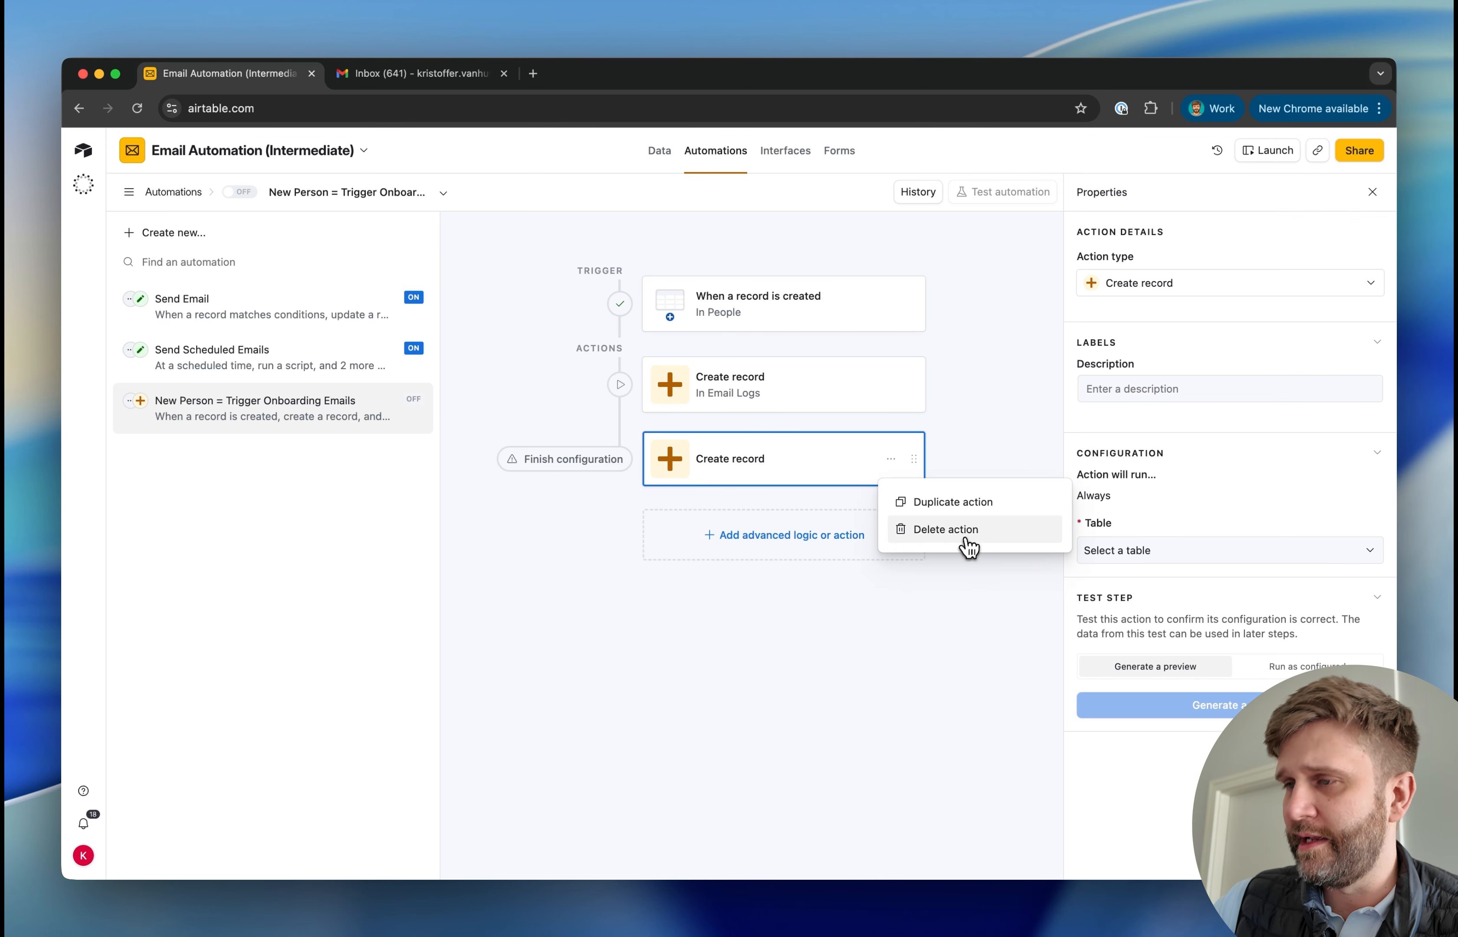
{"action": "left_click", "coordinate": [966, 531]}
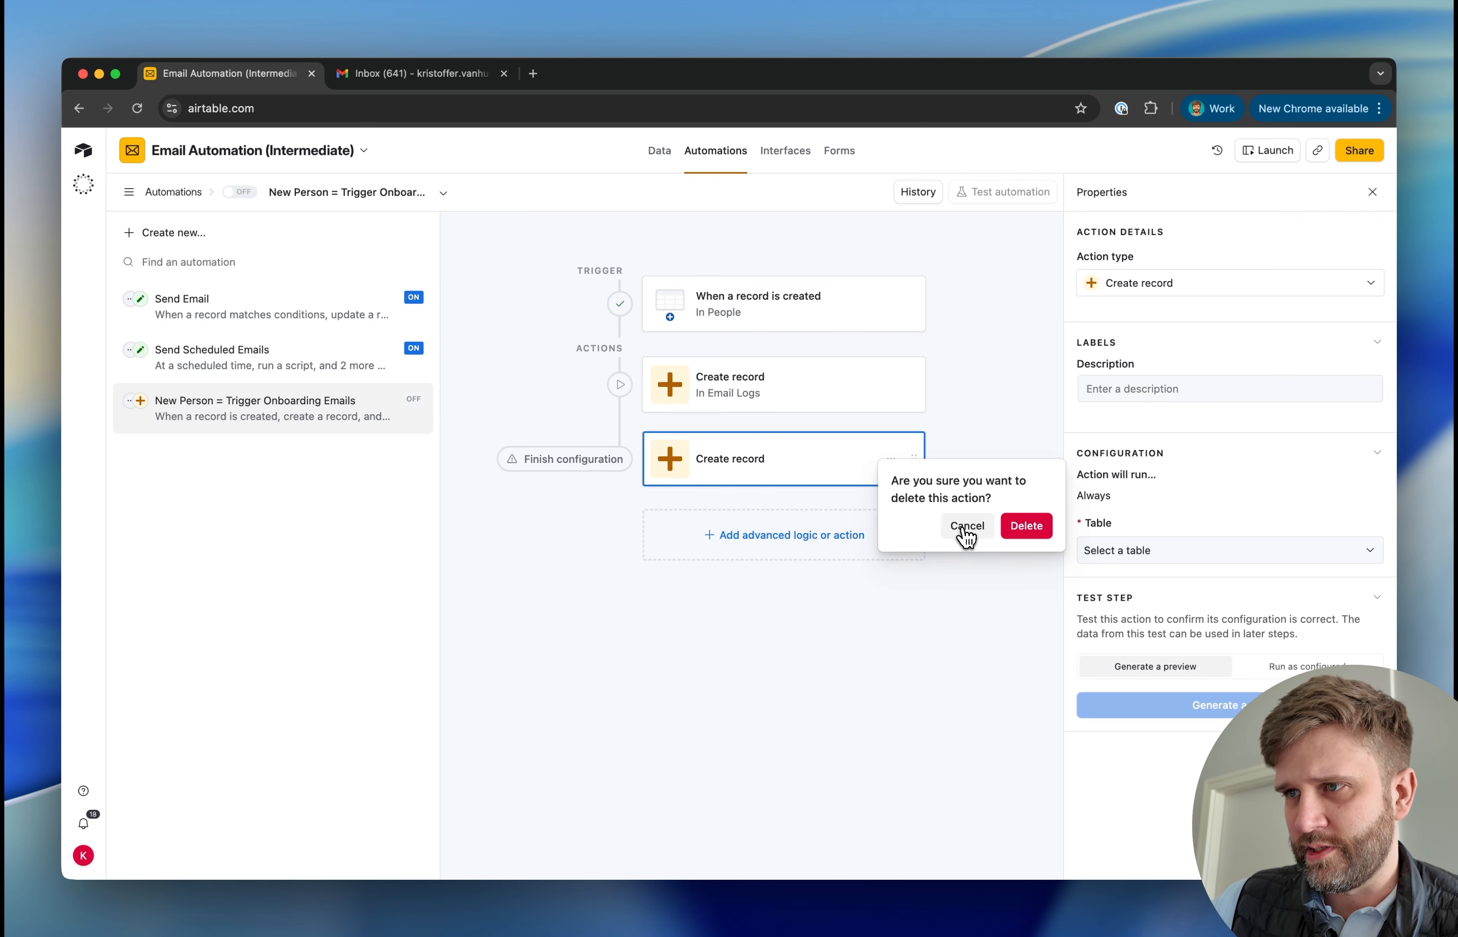
{"action": "left_click", "coordinate": [1024, 524]}
{"action": "left_click", "coordinate": [799, 395]}
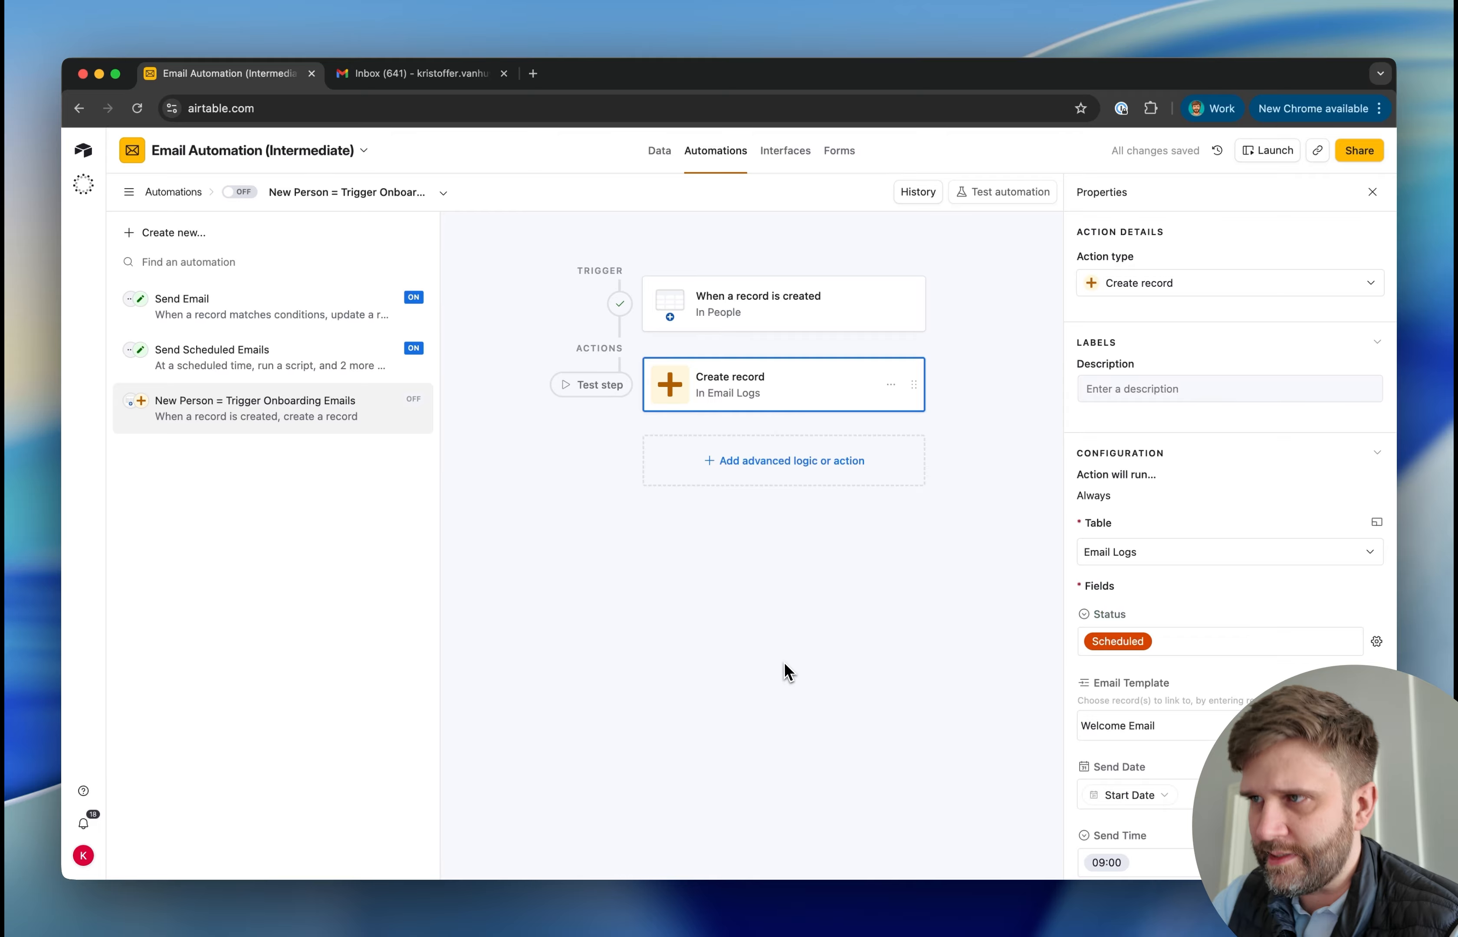
{"action": "scroll", "coordinate": [1121, 588], "scroll_direction": "down", "scroll_amount": 4}
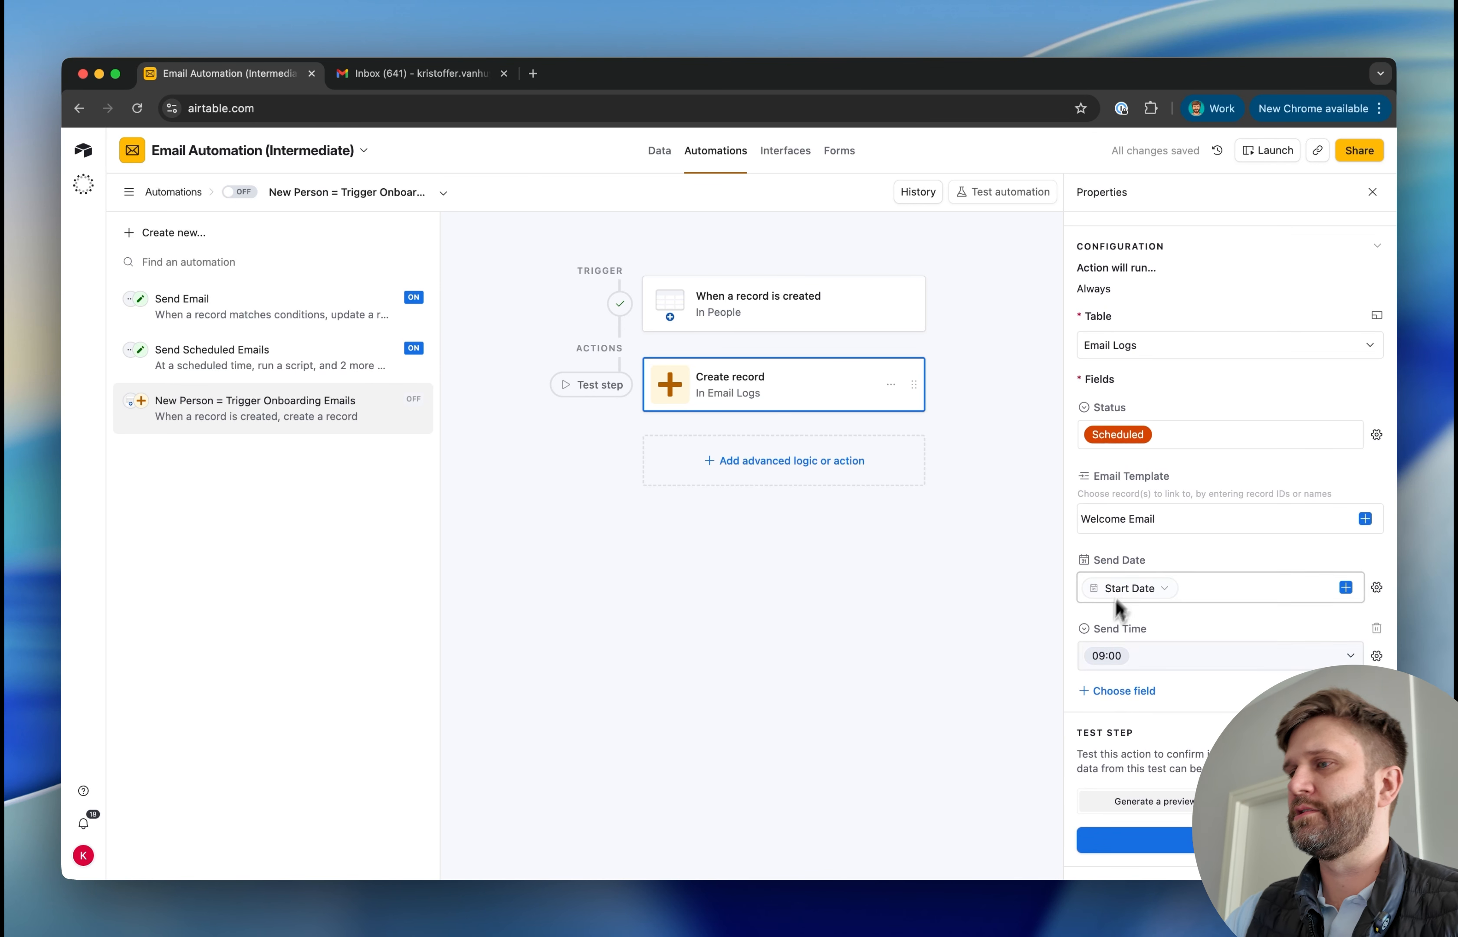
In the People table, find the Europe/Dublin employee in row 2 and set the Start Date to 2026-03-30
{"action": "left_click", "coordinate": [659, 150]}
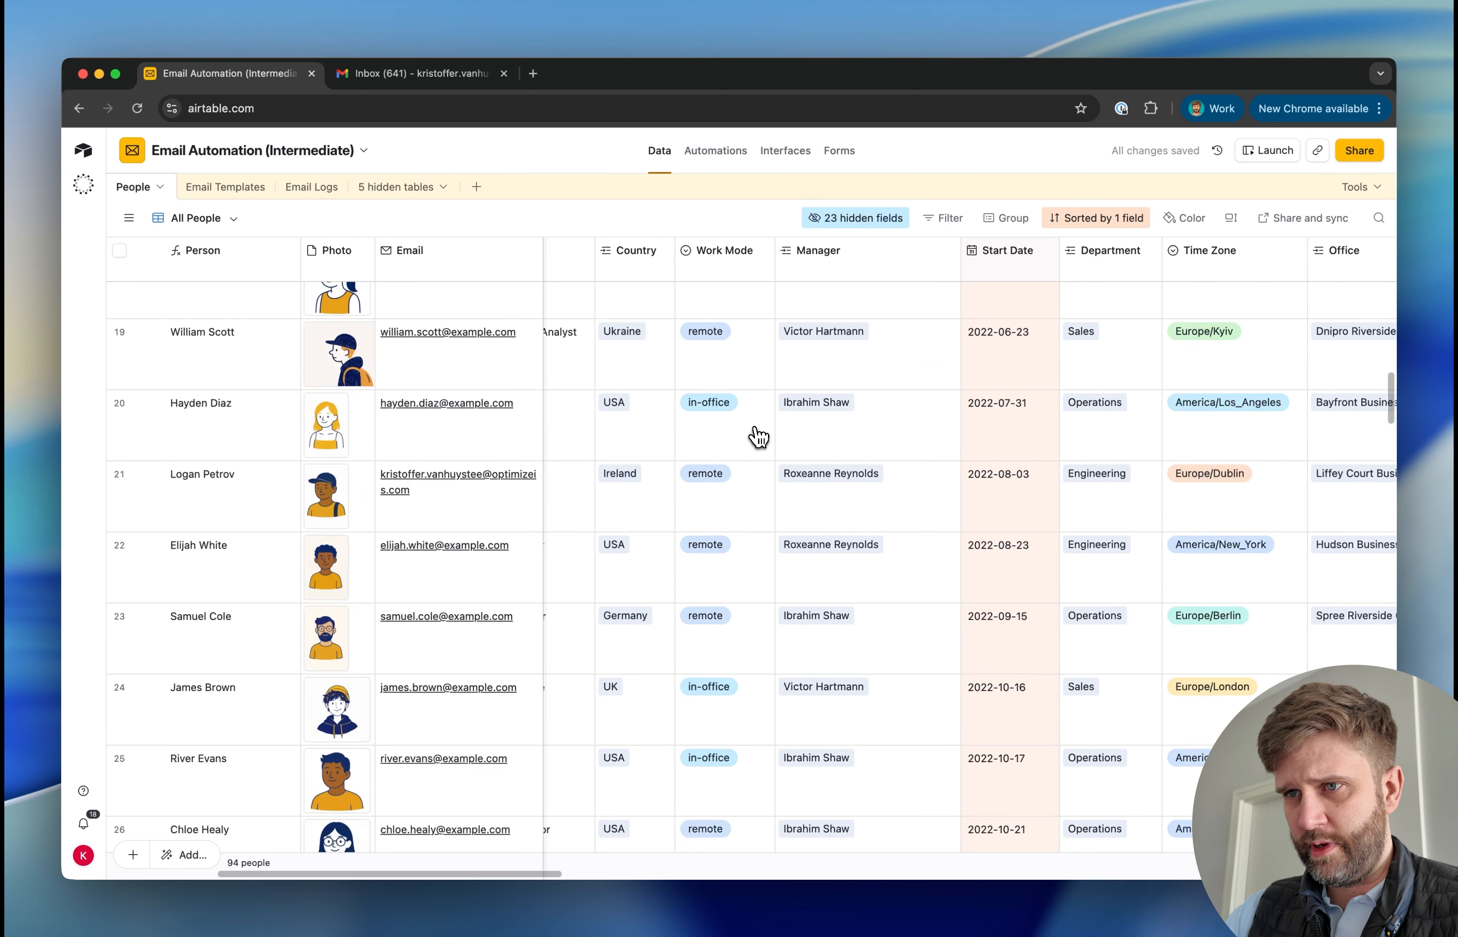
{"action": "key", "text": "super+f"}
{"action": "type", "text": "sophia"}
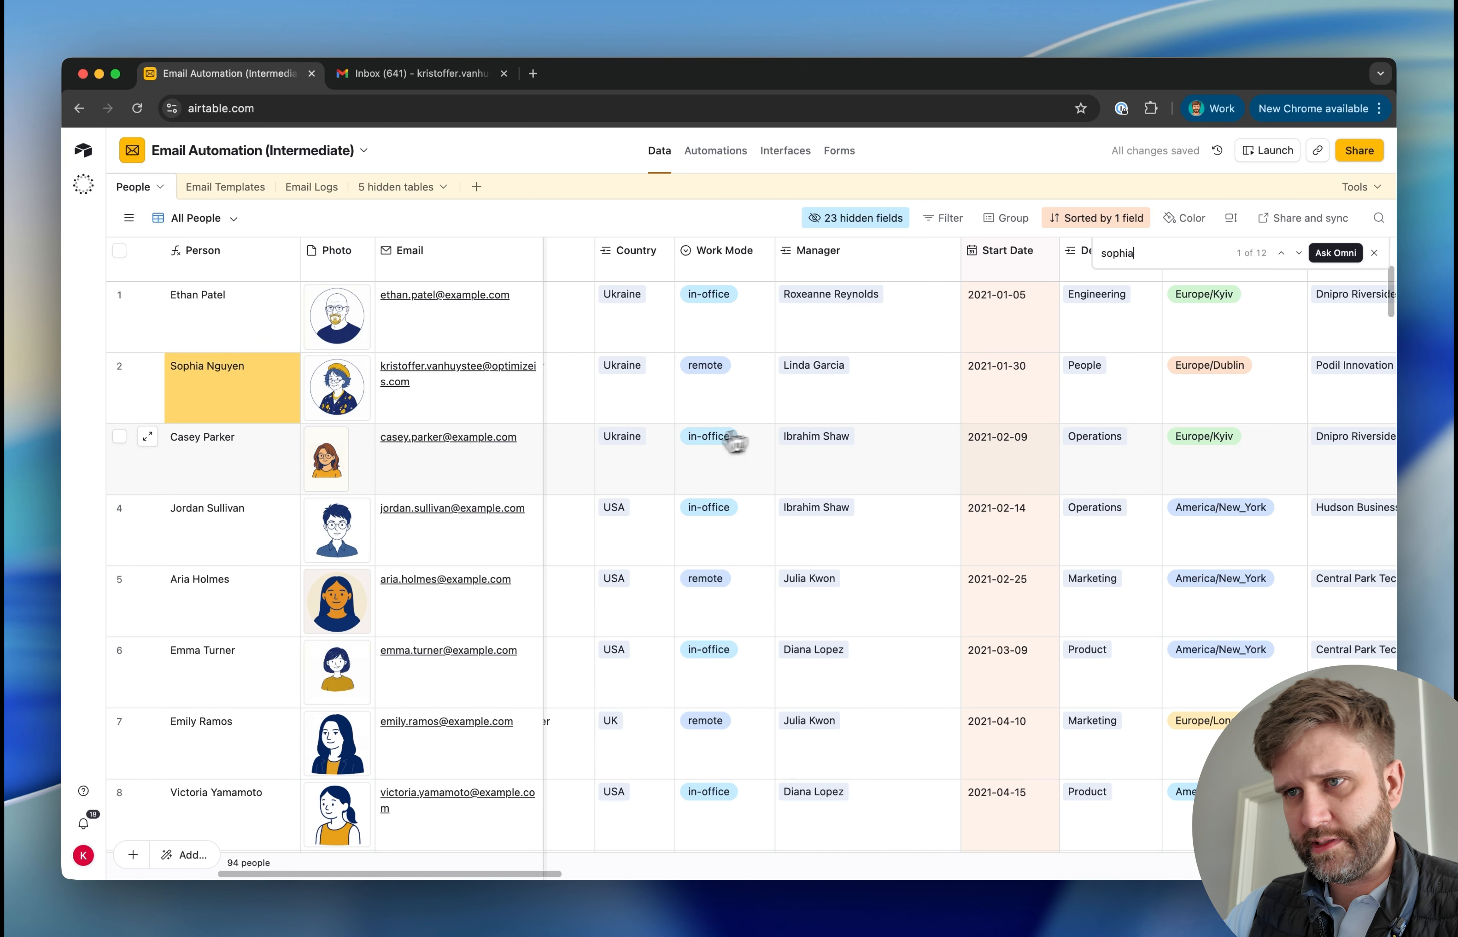
{"action": "scroll", "coordinate": [851, 392], "scroll_direction": "right", "scroll_amount": 3}
{"action": "left_click", "coordinate": [852, 392]}
{"action": "double_click", "coordinate": [830, 376]}
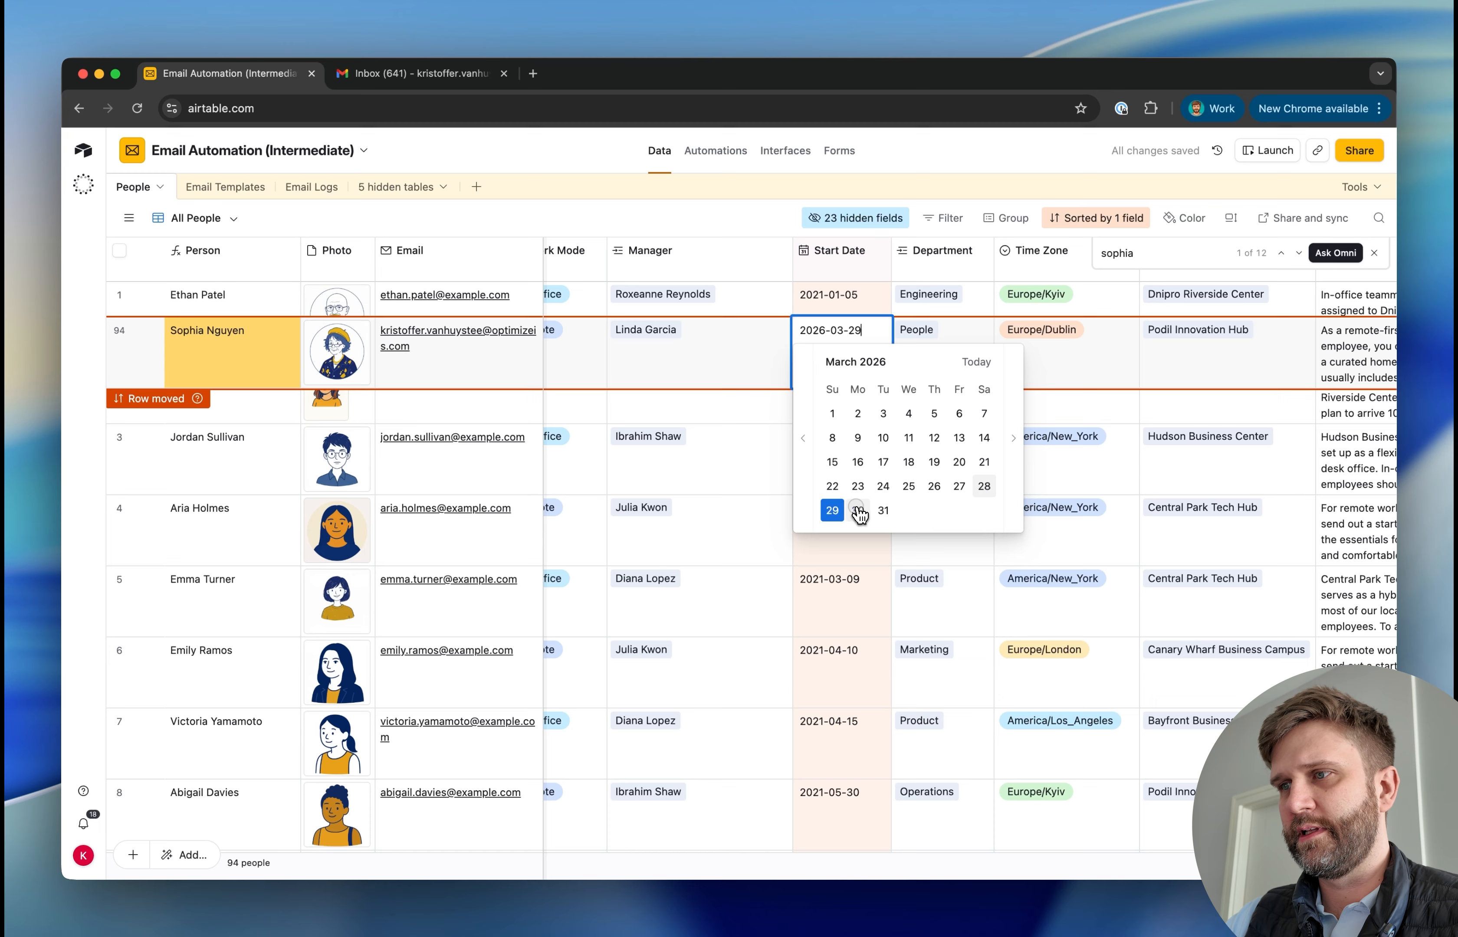
{"action": "left_click", "coordinate": [857, 510]}
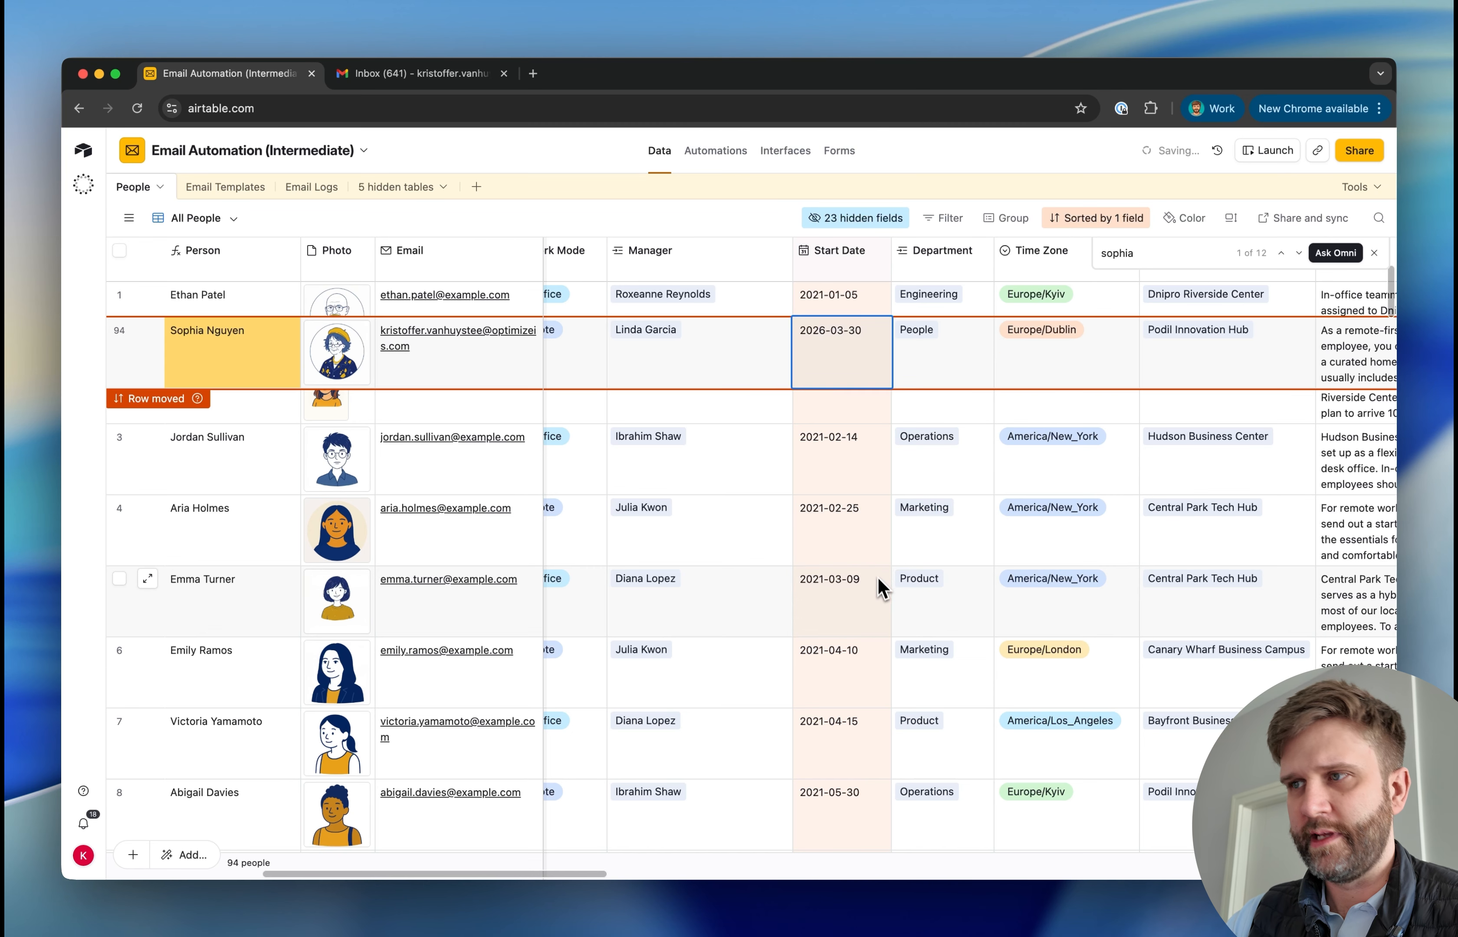
{"action": "left_click", "coordinate": [880, 588]}
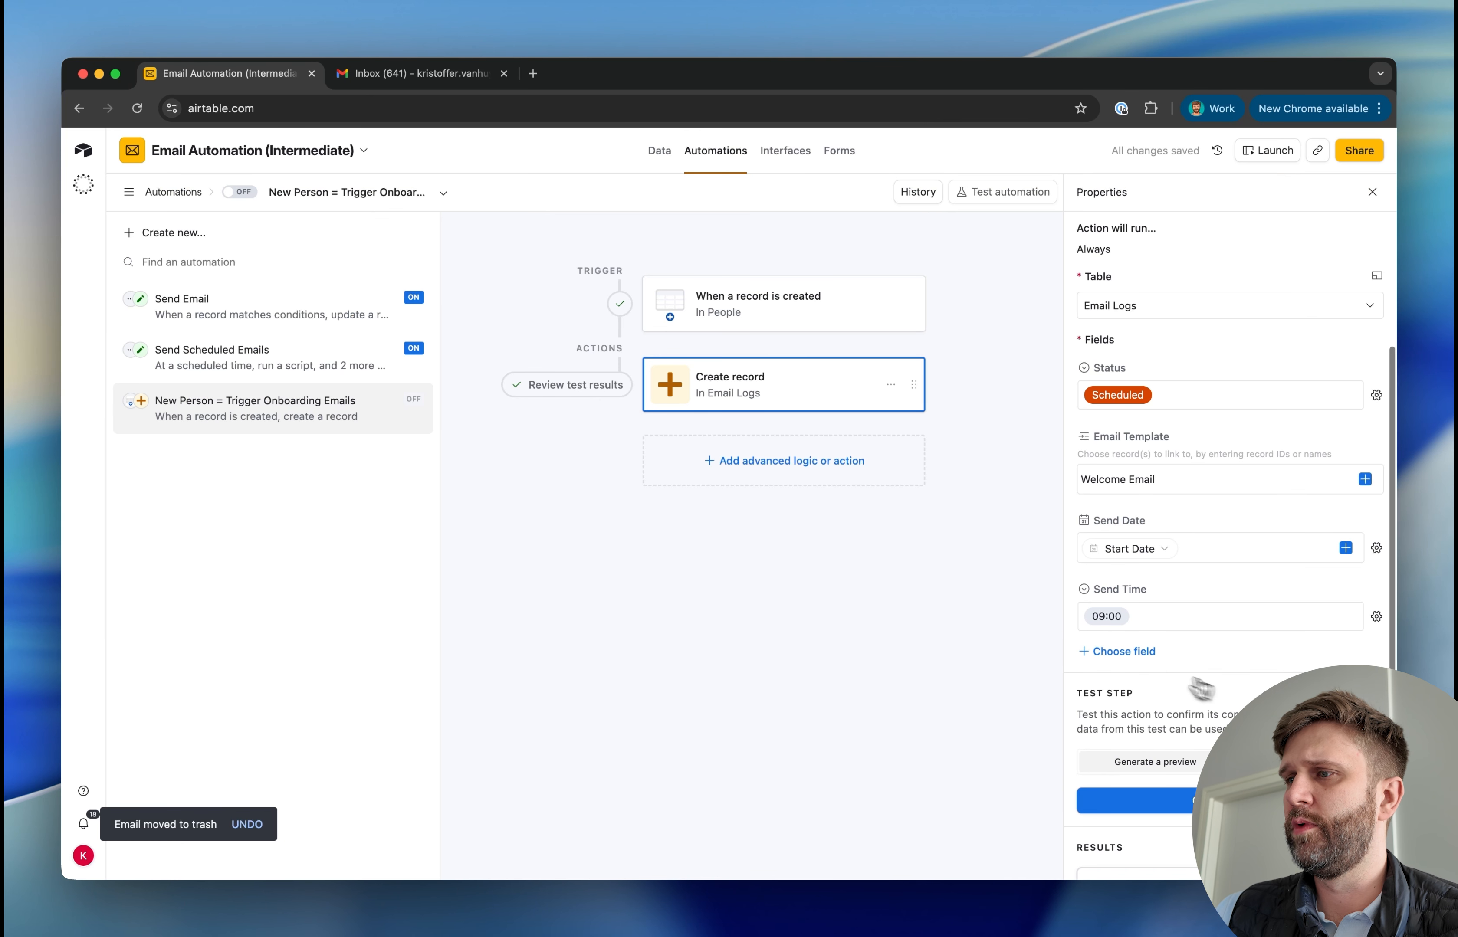
Add the Recipient field to the Create record action and fill it with the Airtable record ID from the trigger
{"action": "left_click", "coordinate": [1127, 653]}
{"action": "left_click", "coordinate": [1132, 735]}
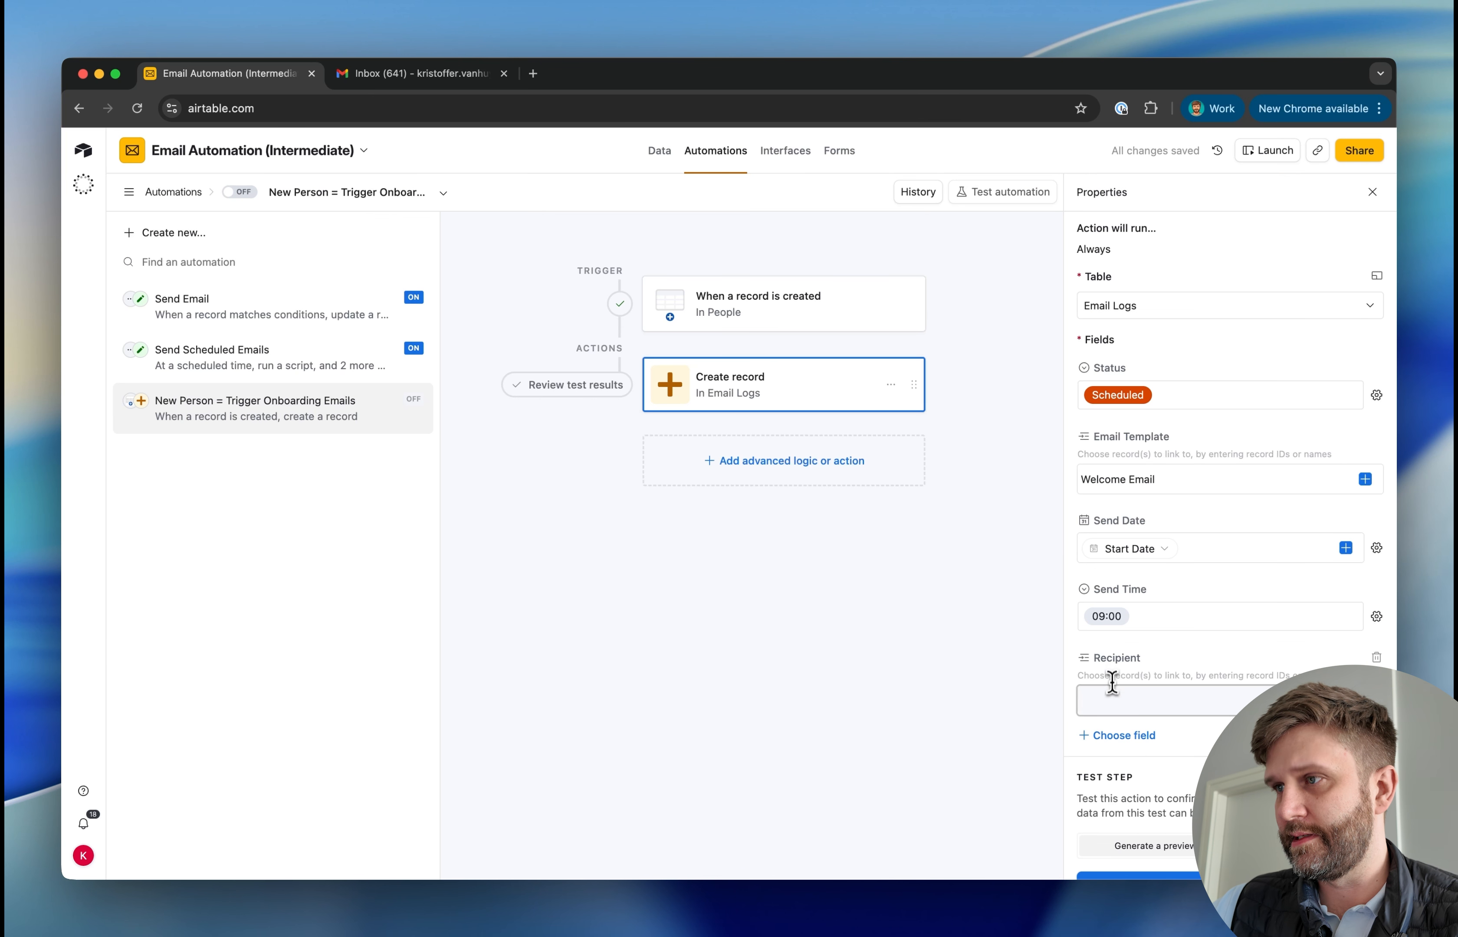
{"action": "left_click", "coordinate": [1118, 694]}
{"action": "left_click", "coordinate": [1365, 700]}
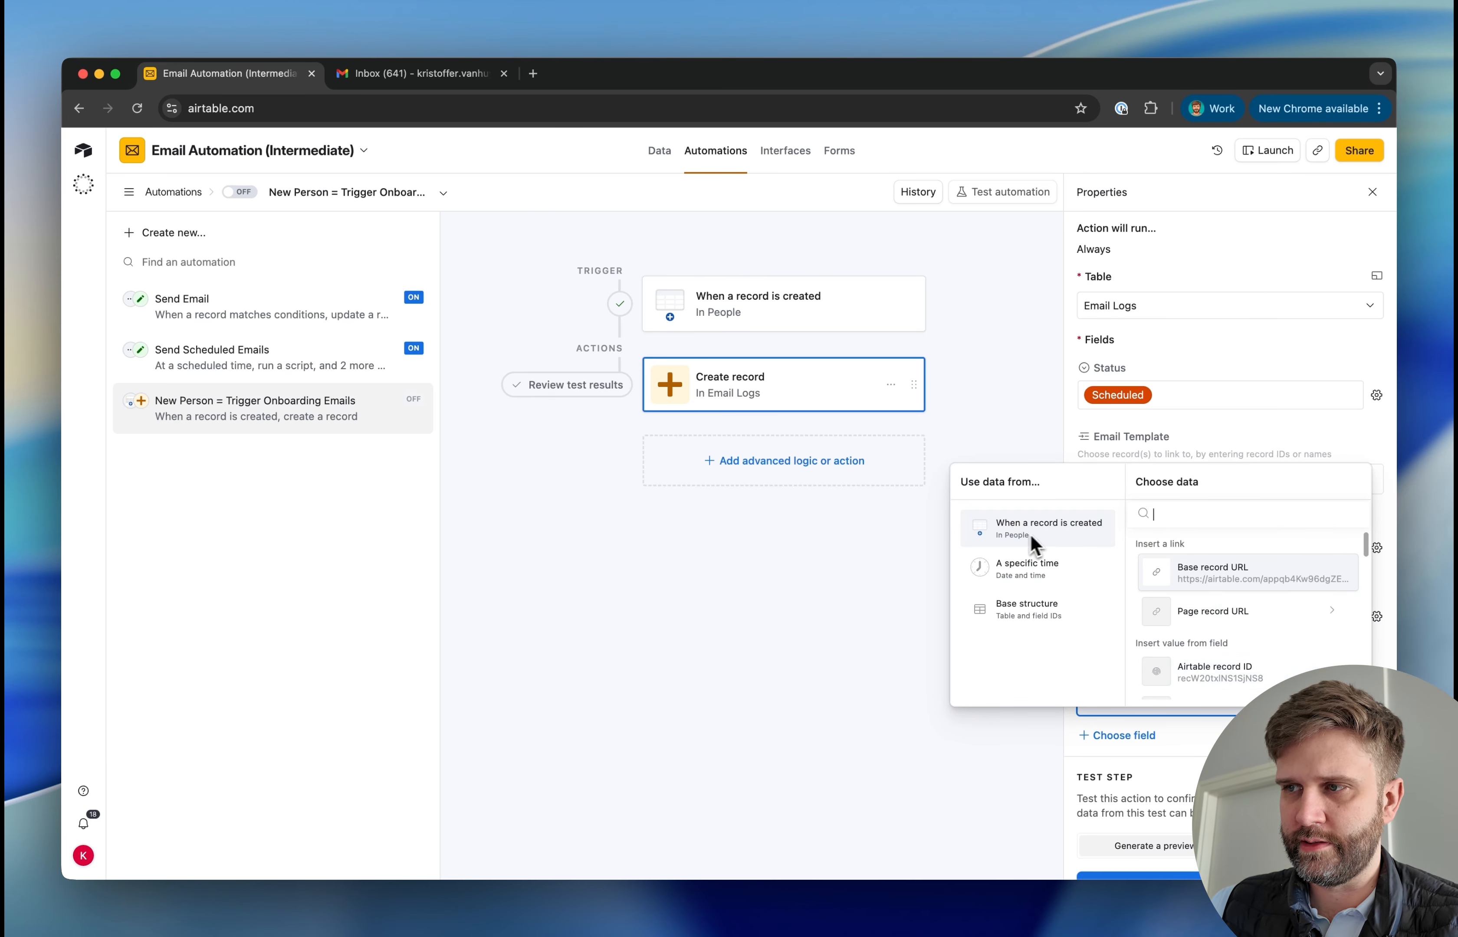
{"action": "left_click", "coordinate": [1218, 673]}
Run the Create record action's test as configured and view the resulting record in the Email Logs table
{"action": "left_click", "coordinate": [1306, 637]}
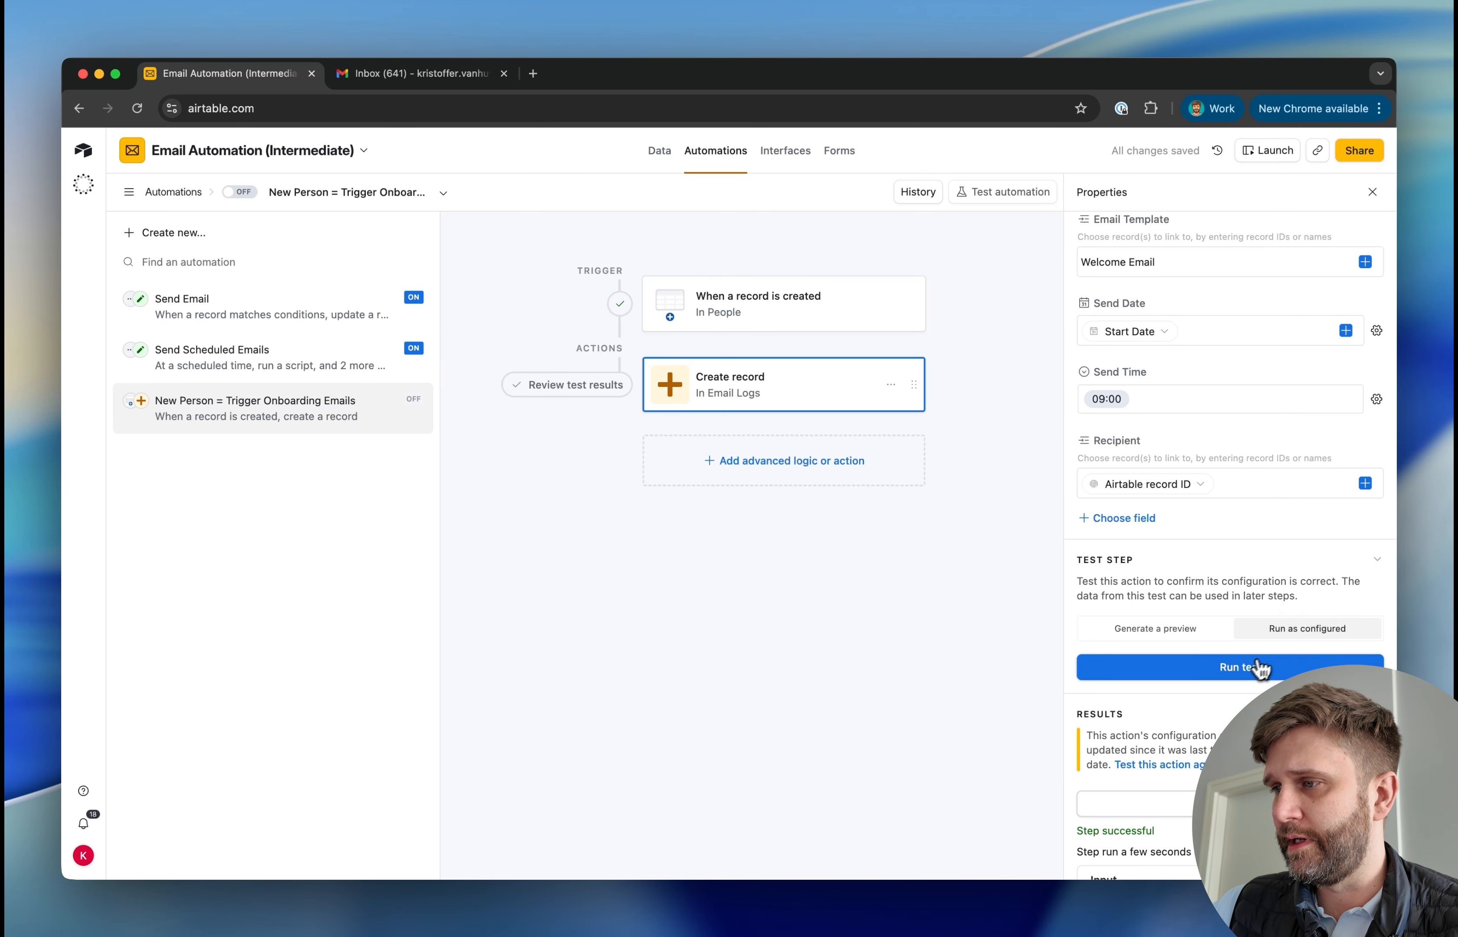
{"action": "left_click", "coordinate": [1253, 666]}
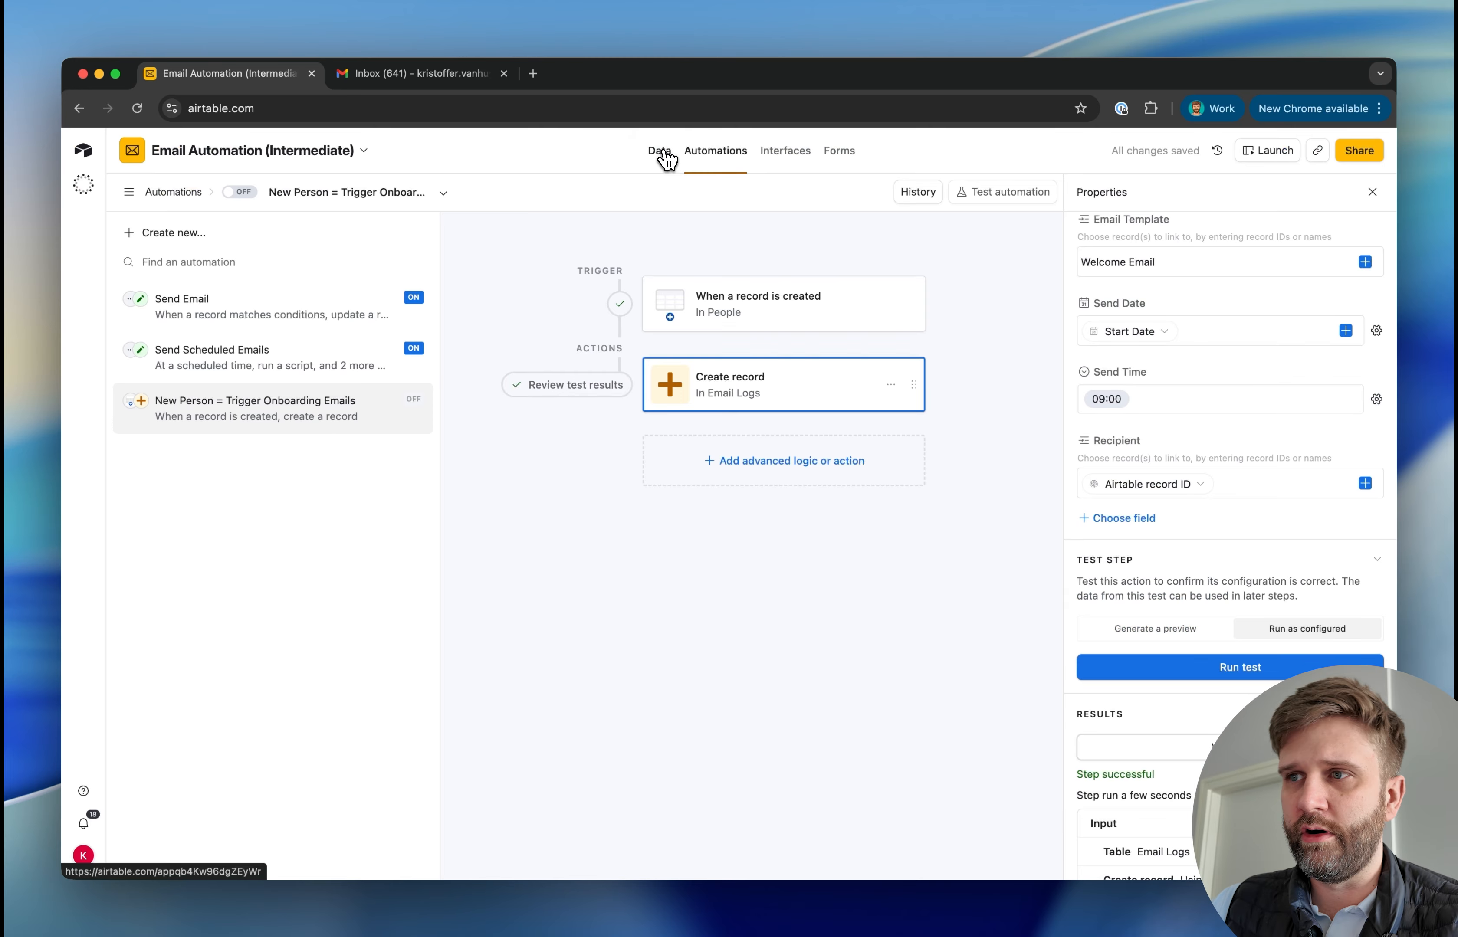
{"action": "left_click", "coordinate": [662, 151]}
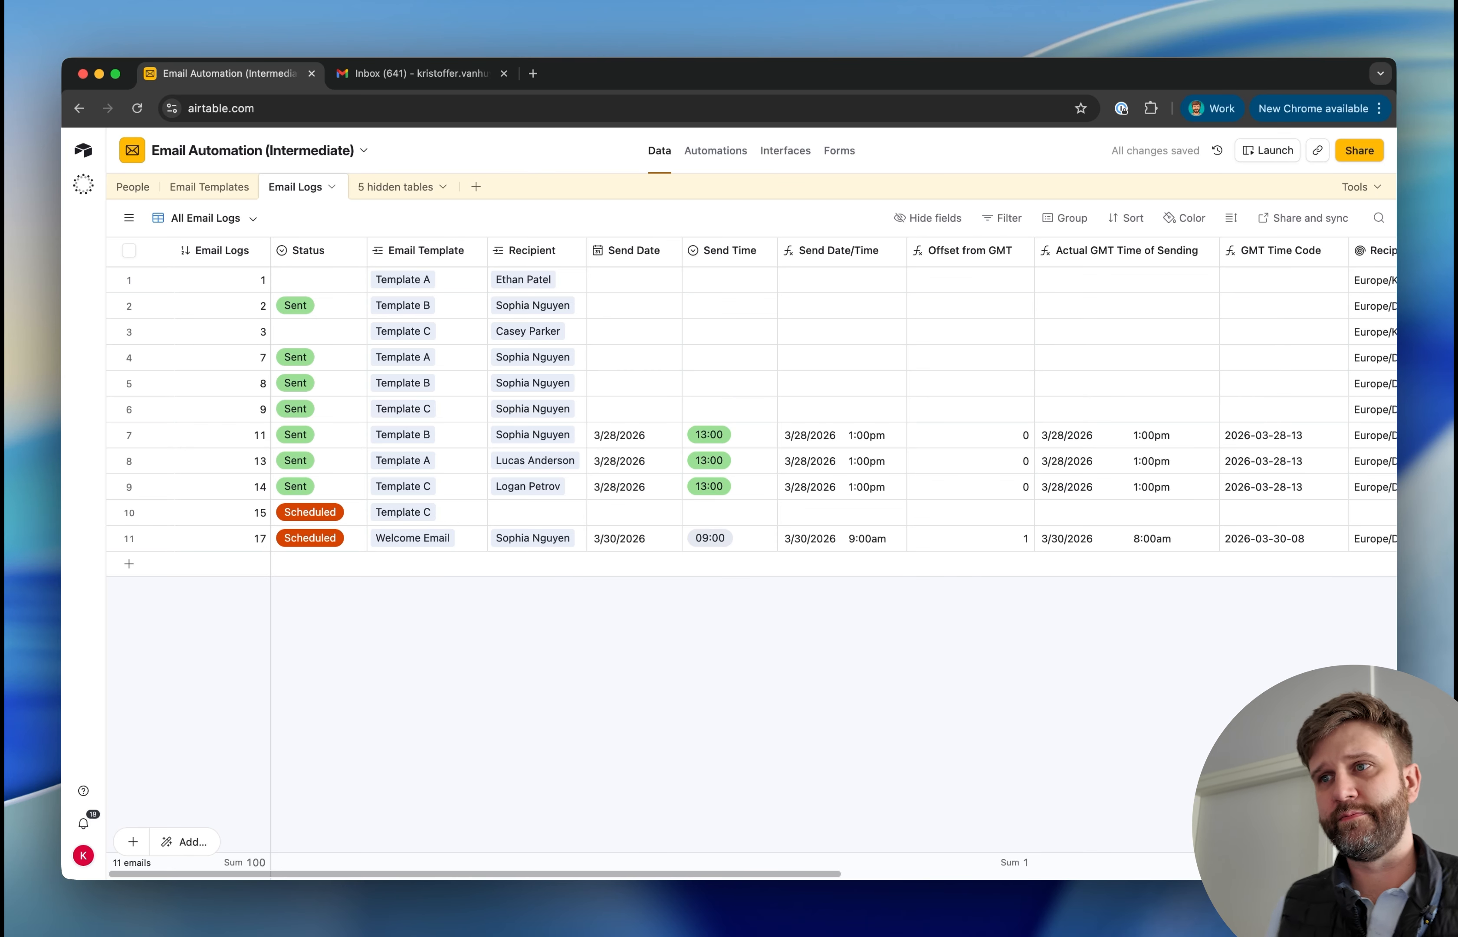